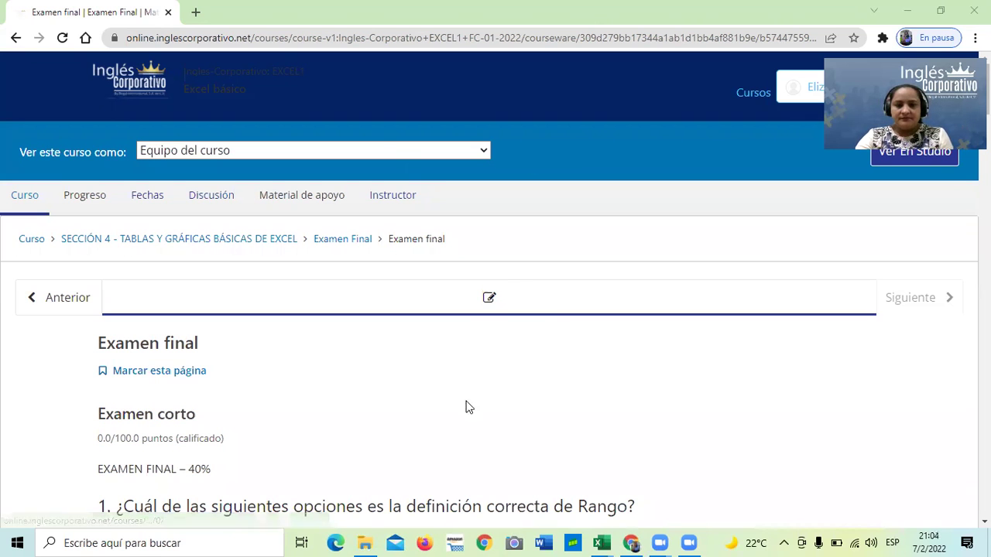
# - Return to the Sección 4 outline and open the 'Tablas y gráficas básicas de Excel' homework
pyautogui.scroll(-3, 462, 419)
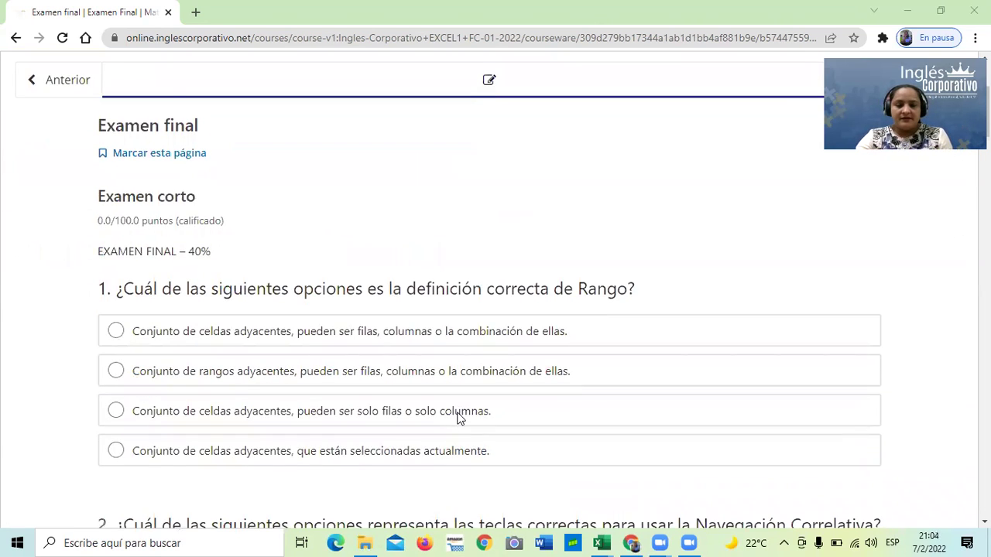
pyautogui.scroll(-1, 457, 418)
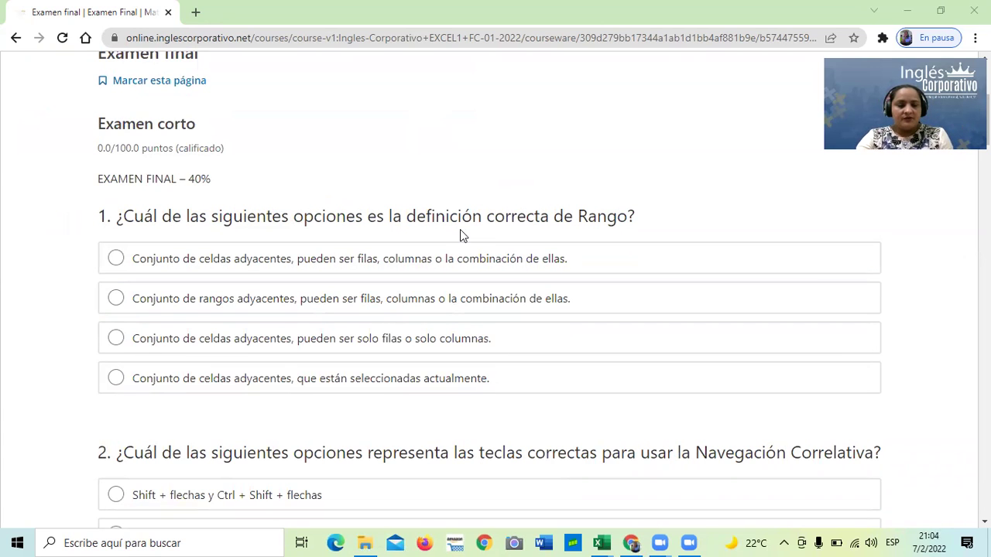
pyautogui.scroll(-4, 460, 236)
pyautogui.scroll(-2, 460, 239)
pyautogui.scroll(-3, 460, 239)
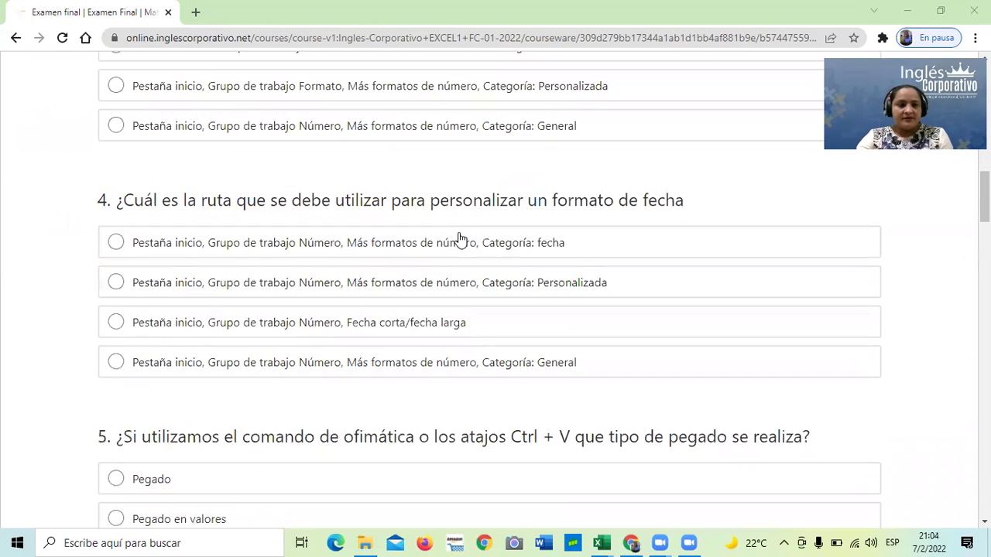
pyautogui.scroll(-4, 460, 237)
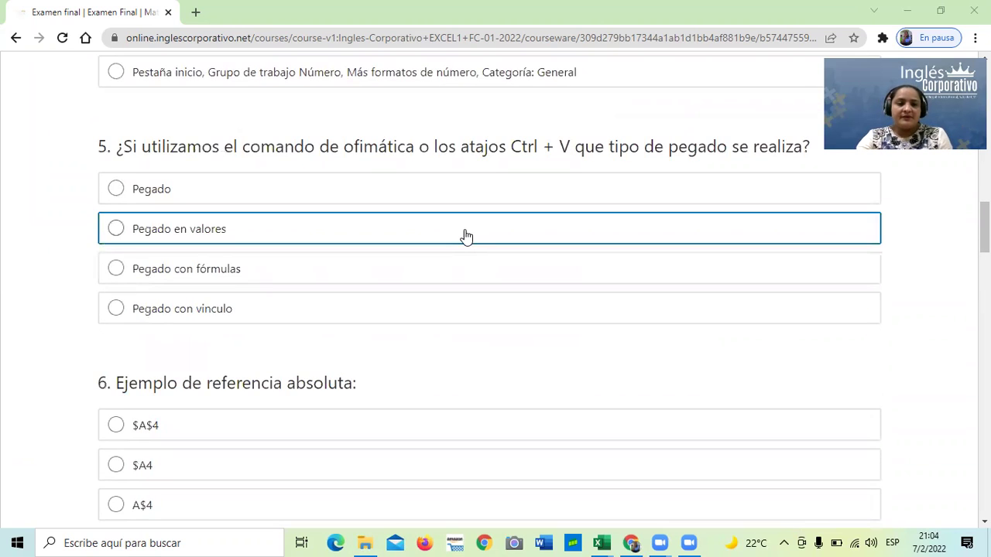
pyautogui.scroll(-2, 462, 235)
pyautogui.scroll(-3, 465, 236)
pyautogui.scroll(-3, 464, 237)
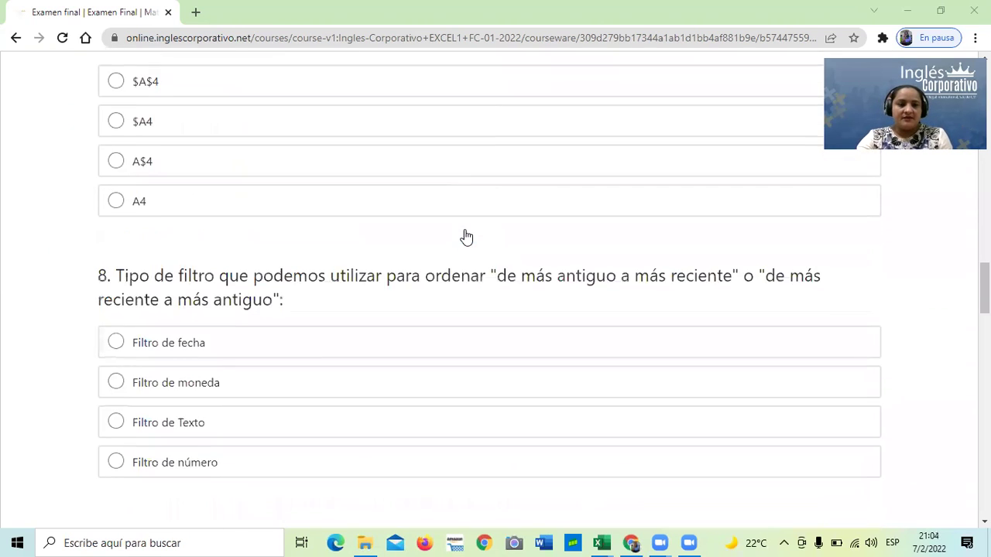
pyautogui.scroll(-4, 459, 241)
pyautogui.scroll(-5, 448, 263)
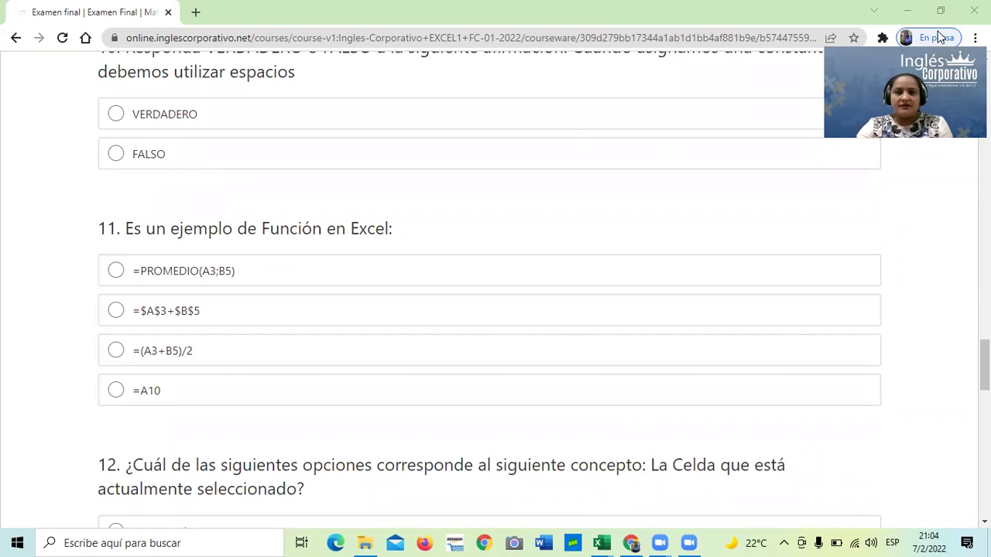
pyautogui.scroll(5, 518, 260)
pyautogui.scroll(5, 519, 260)
pyautogui.scroll(3, 518, 260)
pyautogui.scroll(3, 519, 260)
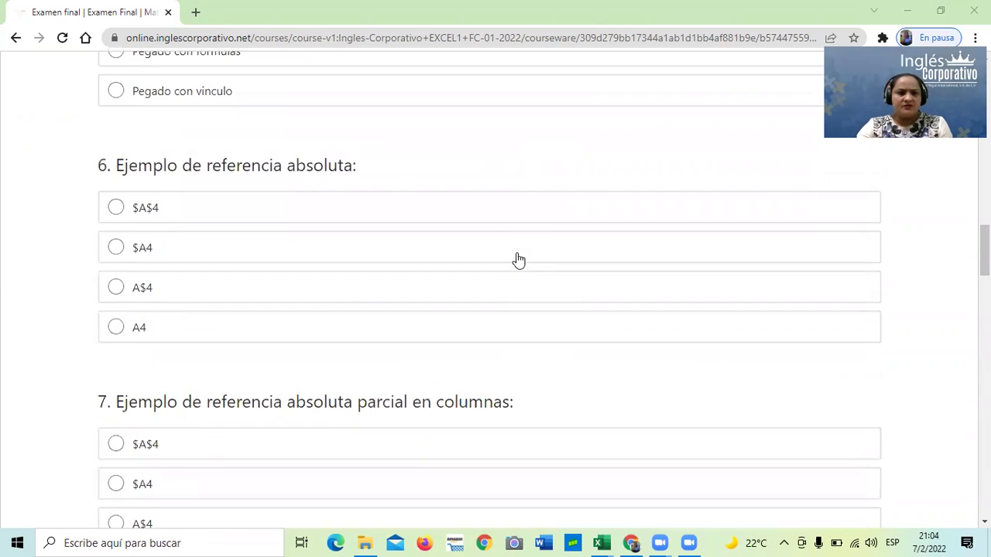
pyautogui.scroll(6, 518, 260)
pyautogui.scroll(5, 519, 260)
pyautogui.scroll(3, 517, 260)
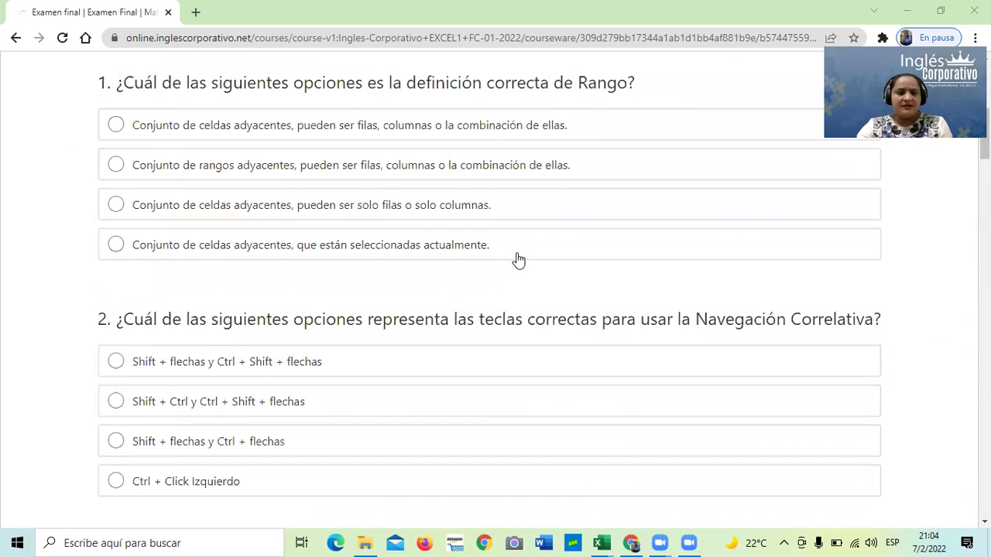
pyautogui.scroll(6, 508, 246)
pyautogui.scroll(-2, 506, 242)
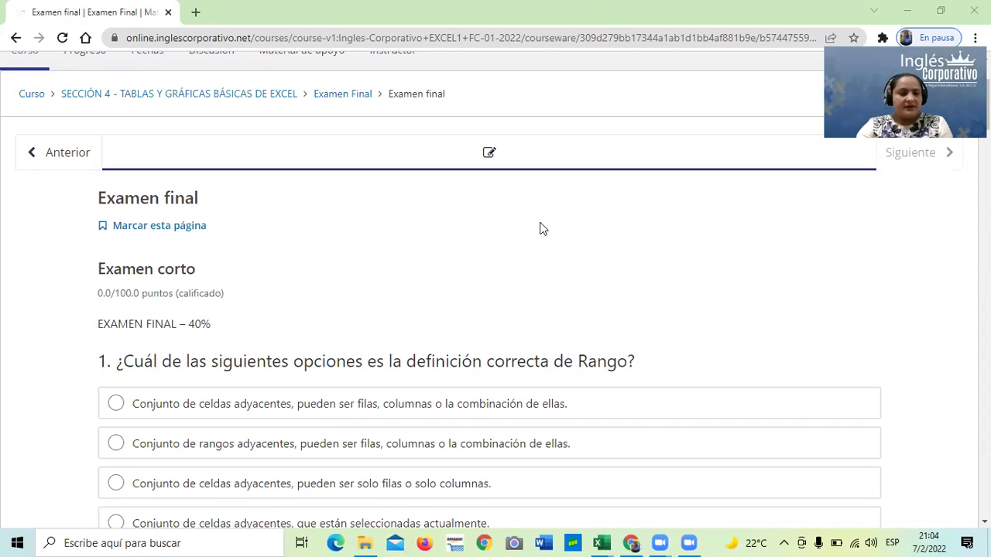
pyautogui.scroll(-3, 423, 288)
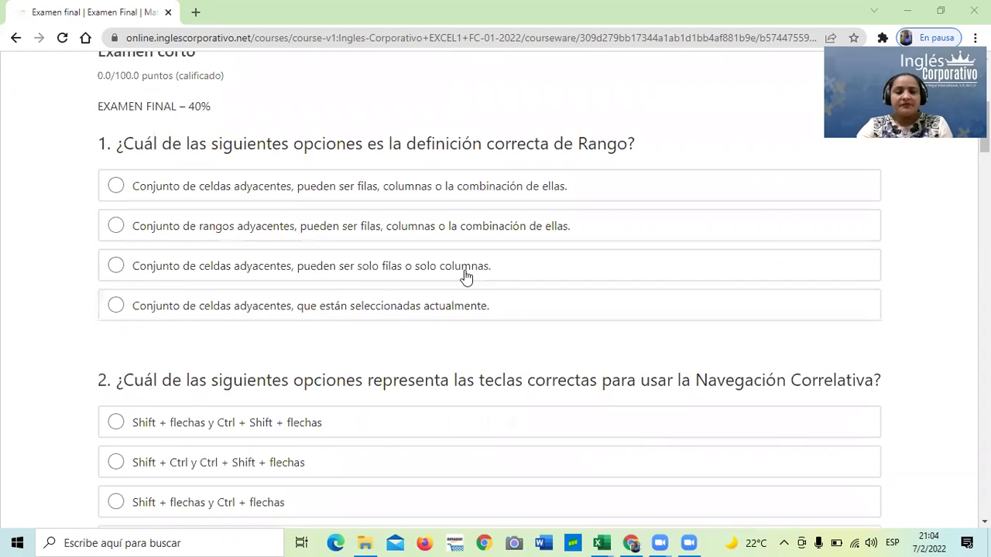
pyautogui.scroll(-3, 476, 322)
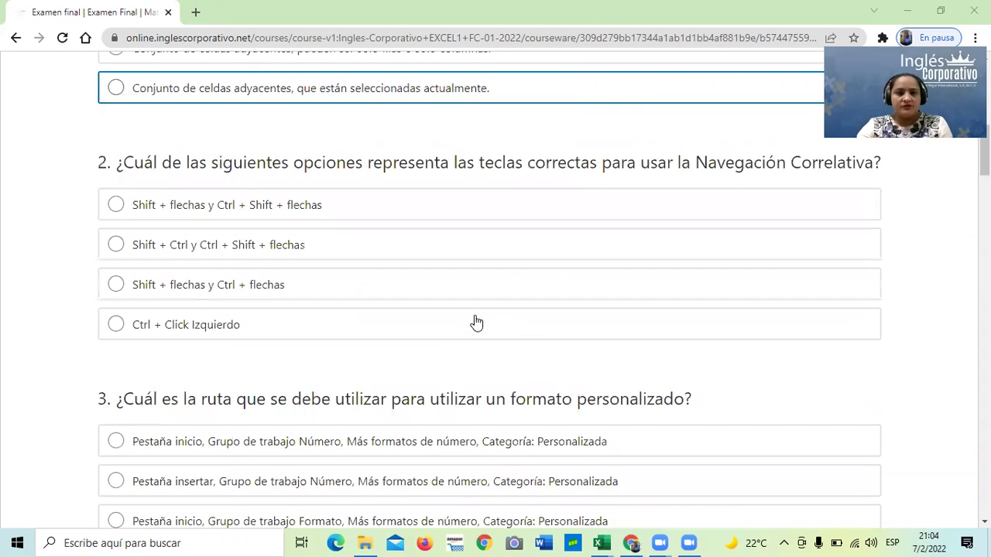
pyautogui.scroll(-3, 482, 317)
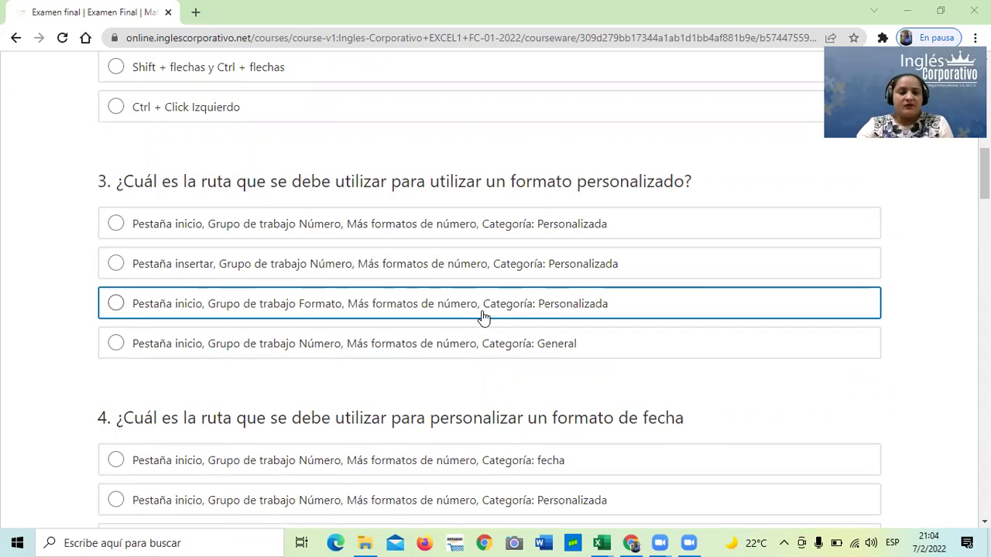
pyautogui.scroll(-2, 482, 315)
pyautogui.scroll(-1, 382, 324)
pyautogui.scroll(-2, 382, 325)
pyautogui.scroll(-1, 382, 325)
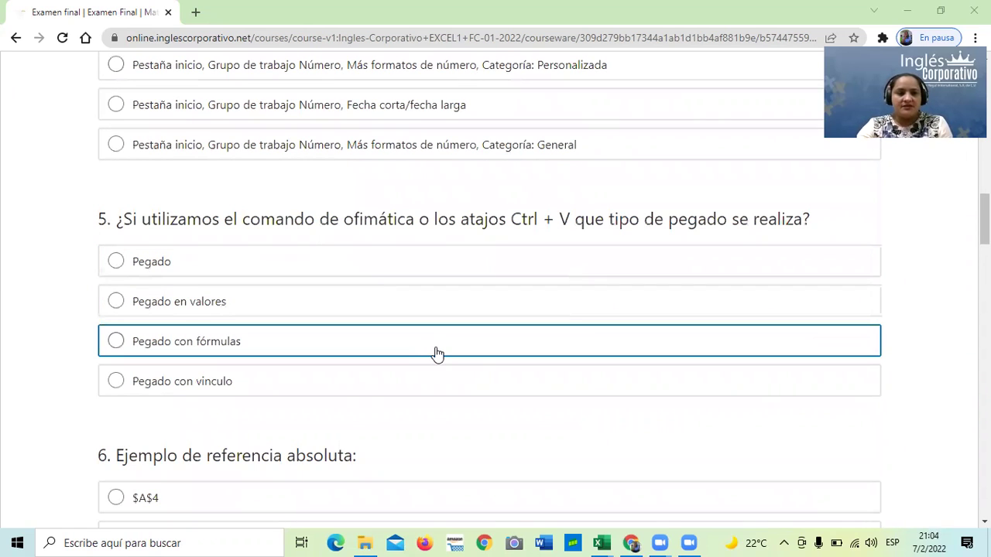
pyautogui.scroll(-3, 418, 356)
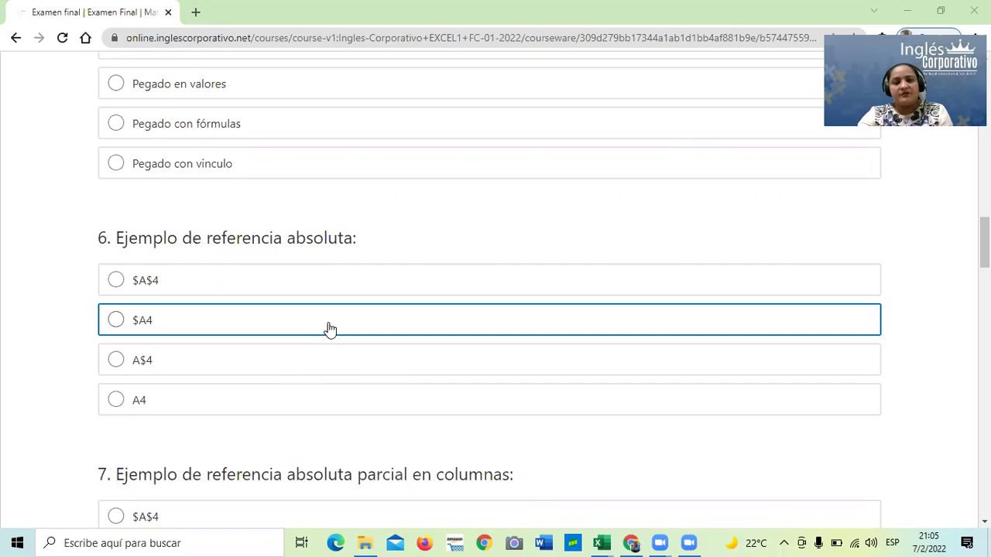
pyautogui.scroll(-2, 329, 328)
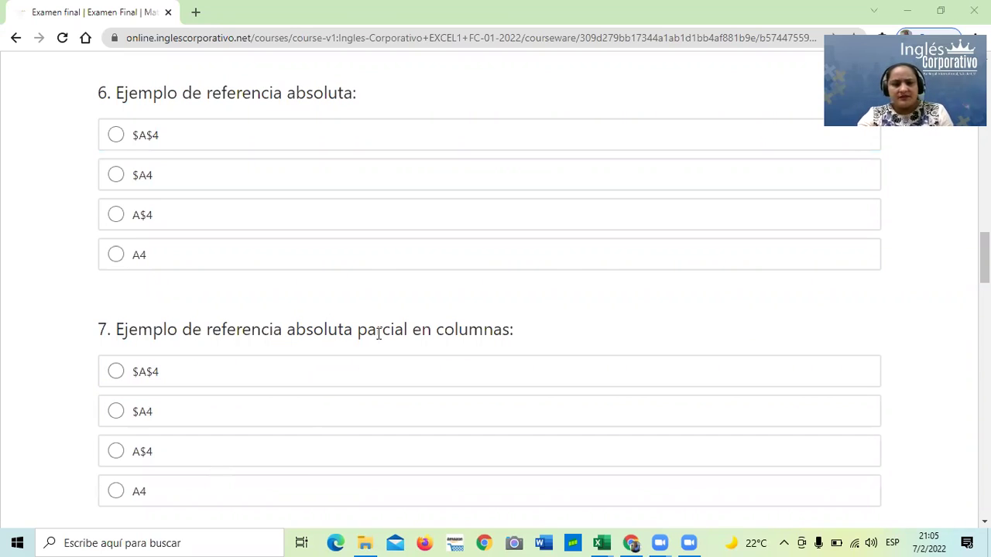
pyautogui.scroll(-3, 378, 334)
pyautogui.scroll(-3, 379, 334)
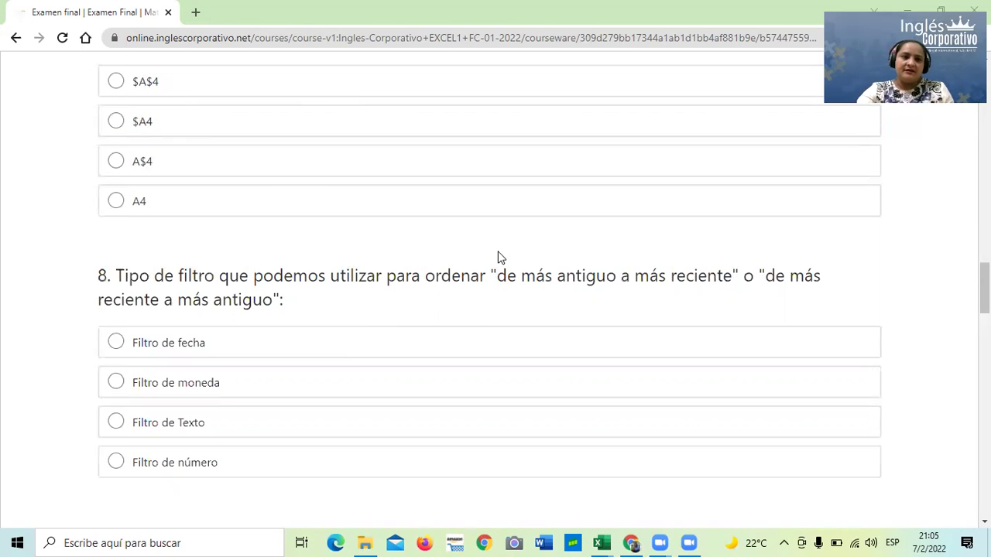
pyautogui.scroll(-2, 498, 257)
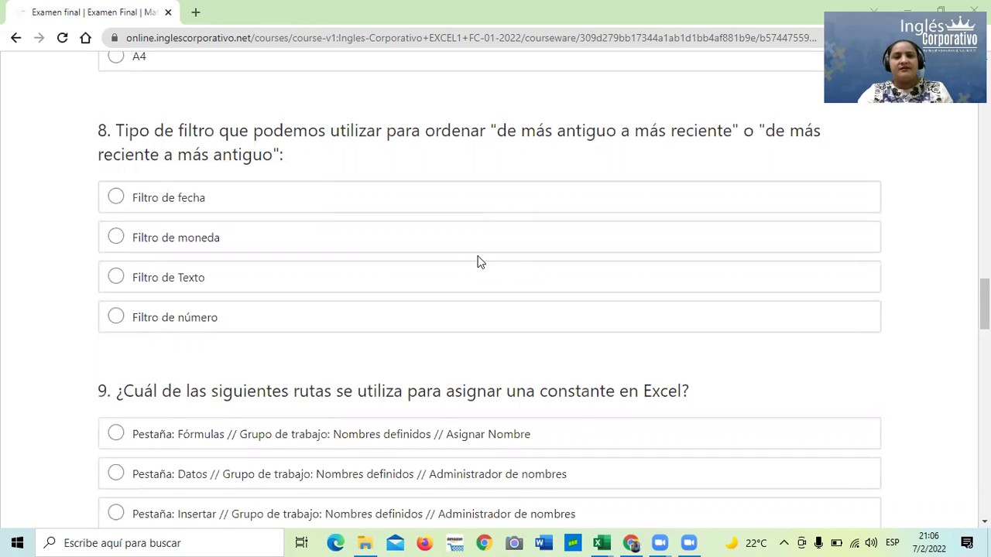
pyautogui.scroll(-2, 478, 261)
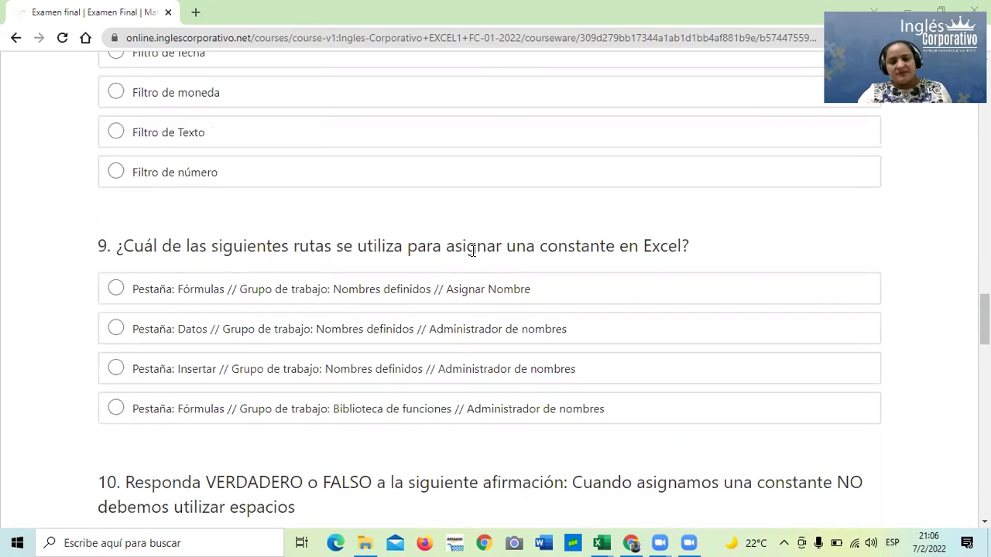
pyautogui.scroll(-2, 472, 250)
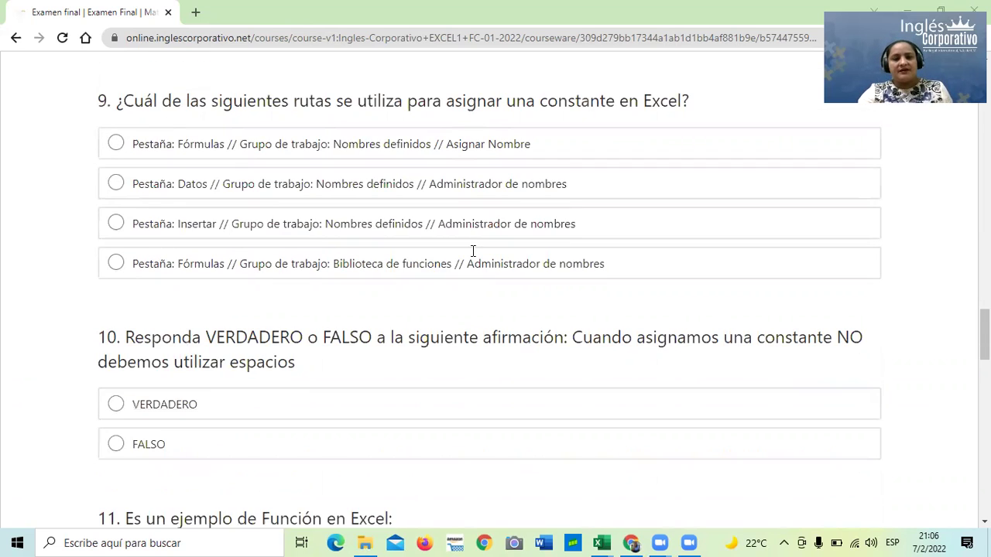
pyautogui.scroll(-2, 473, 251)
pyautogui.scroll(-2, 473, 251)
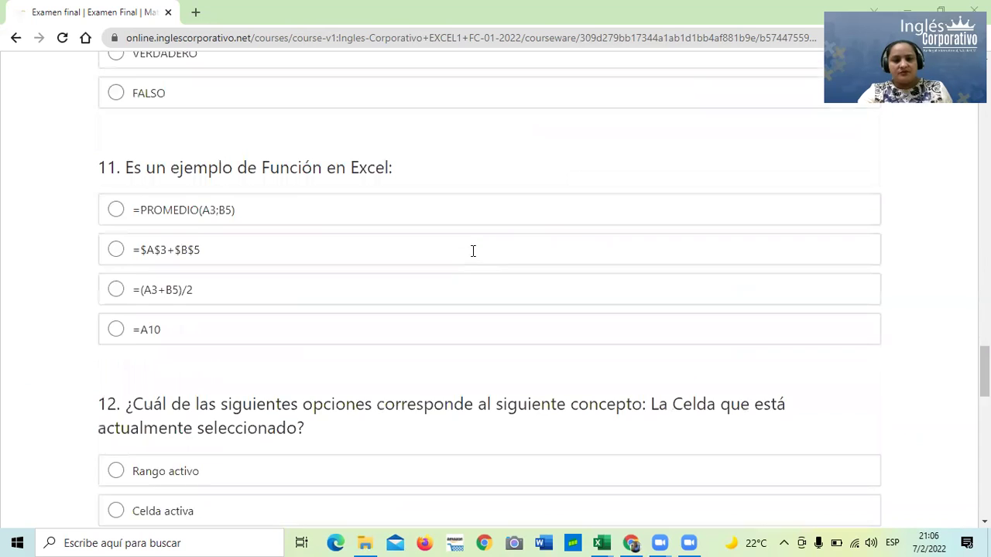
pyautogui.scroll(-2, 477, 245)
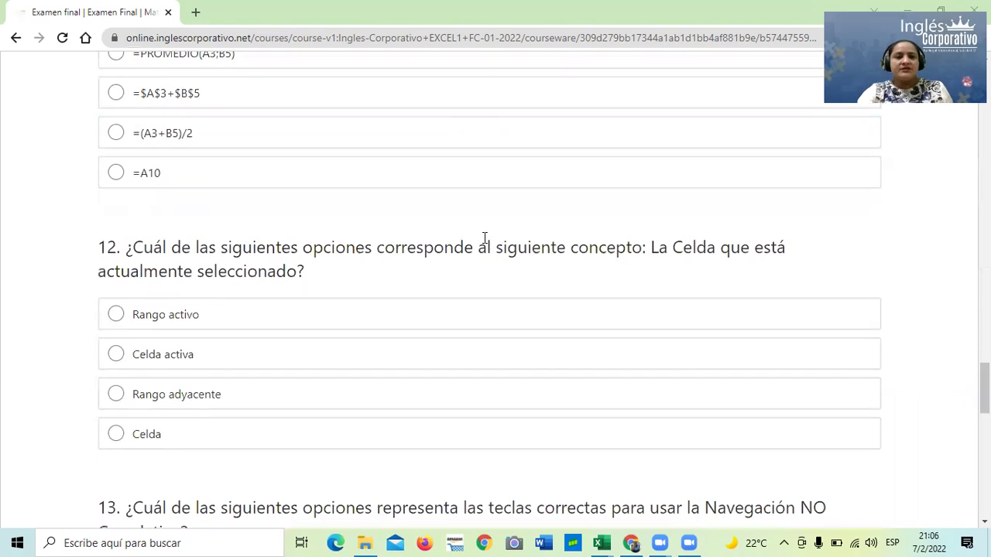
pyautogui.scroll(-3, 482, 241)
pyautogui.scroll(-2, 483, 240)
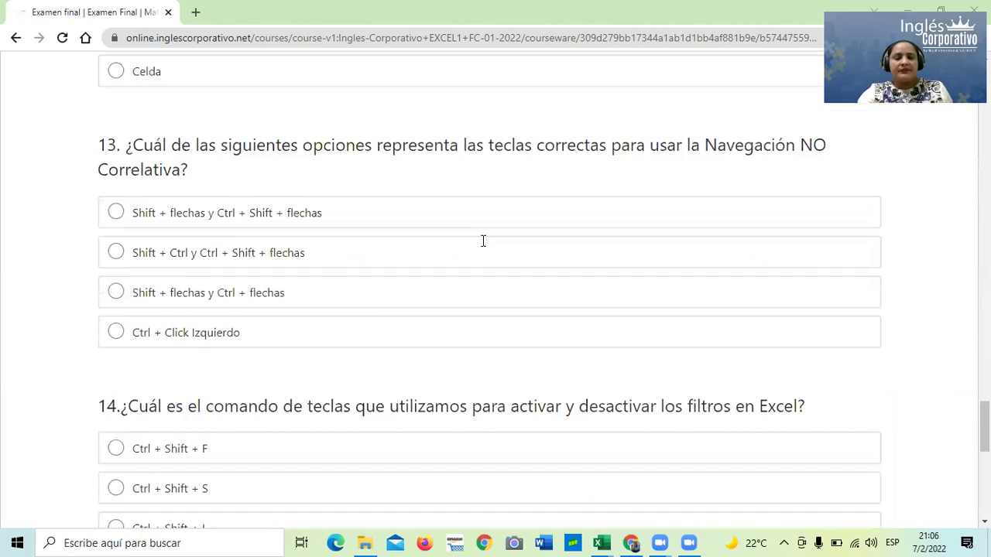
pyautogui.scroll(-3, 482, 240)
pyautogui.scroll(-4, 482, 241)
pyautogui.scroll(-2, 482, 246)
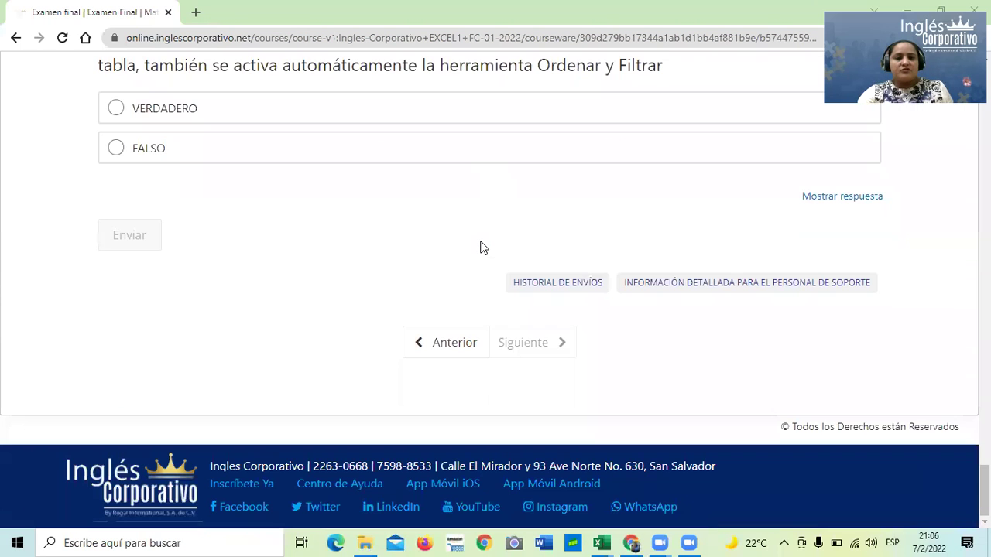
pyautogui.scroll(3, 478, 249)
pyautogui.scroll(-3, 478, 249)
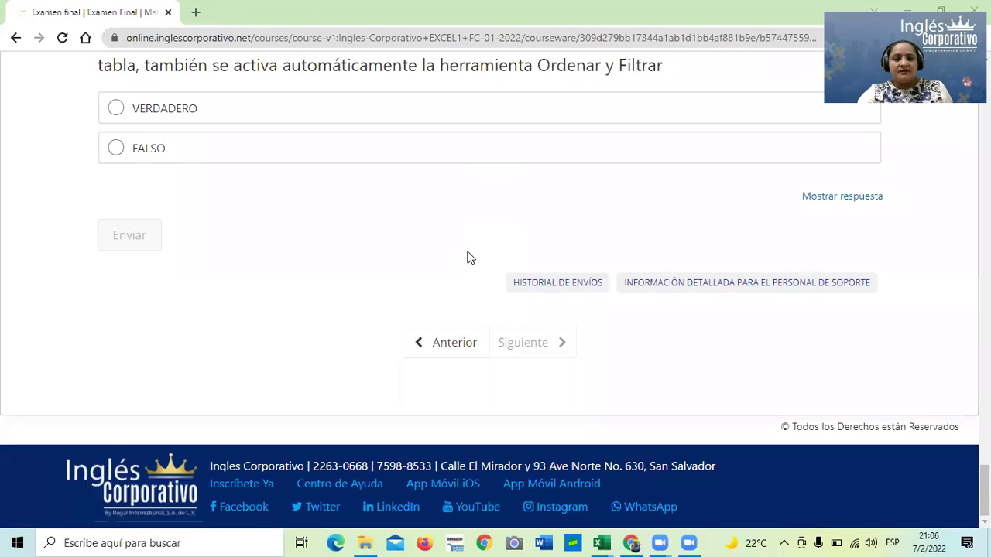
pyautogui.scroll(2, 468, 345)
pyautogui.scroll(5, 442, 334)
pyautogui.scroll(3, 428, 338)
pyautogui.scroll(6, 423, 328)
pyautogui.scroll(3, 420, 320)
pyautogui.scroll(3, 420, 320)
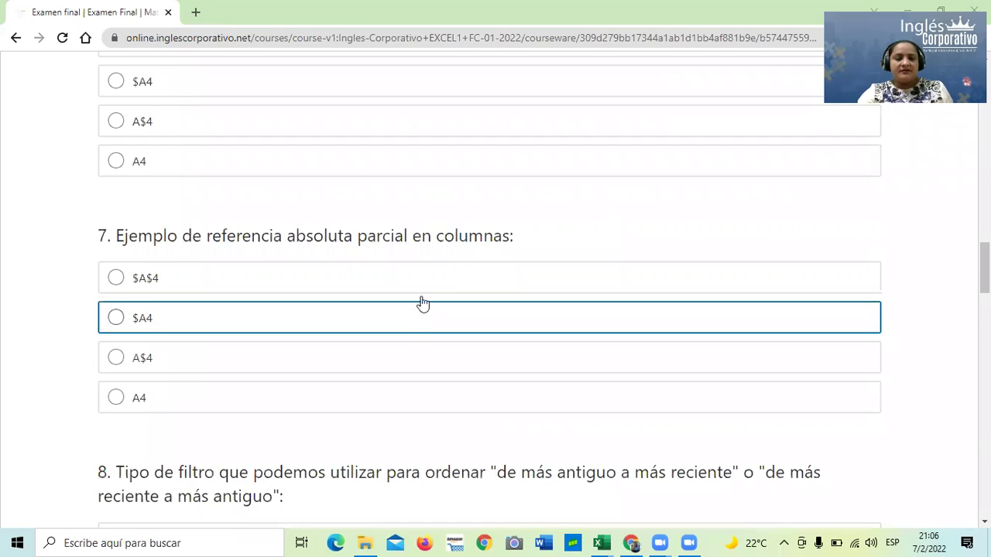
pyautogui.scroll(6, 418, 319)
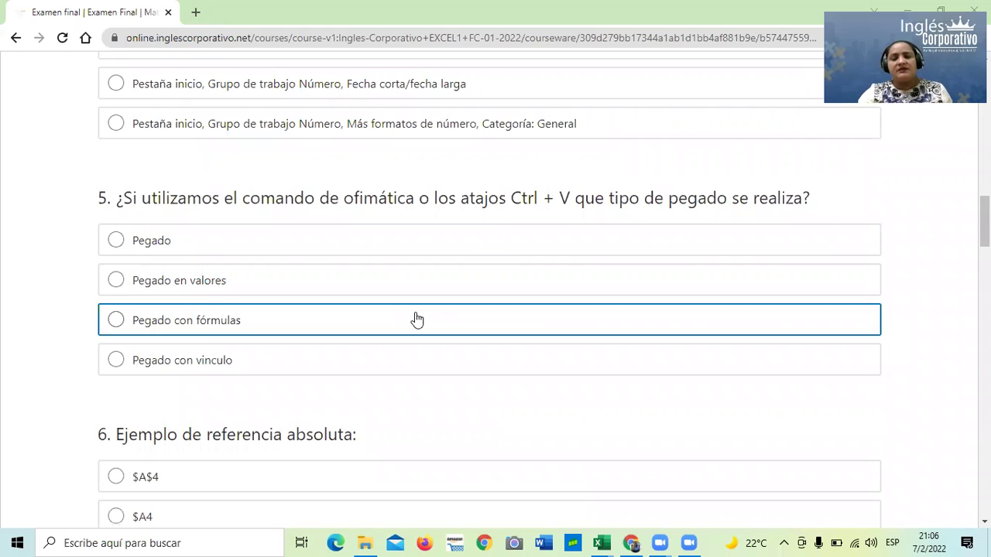
pyautogui.scroll(3, 416, 319)
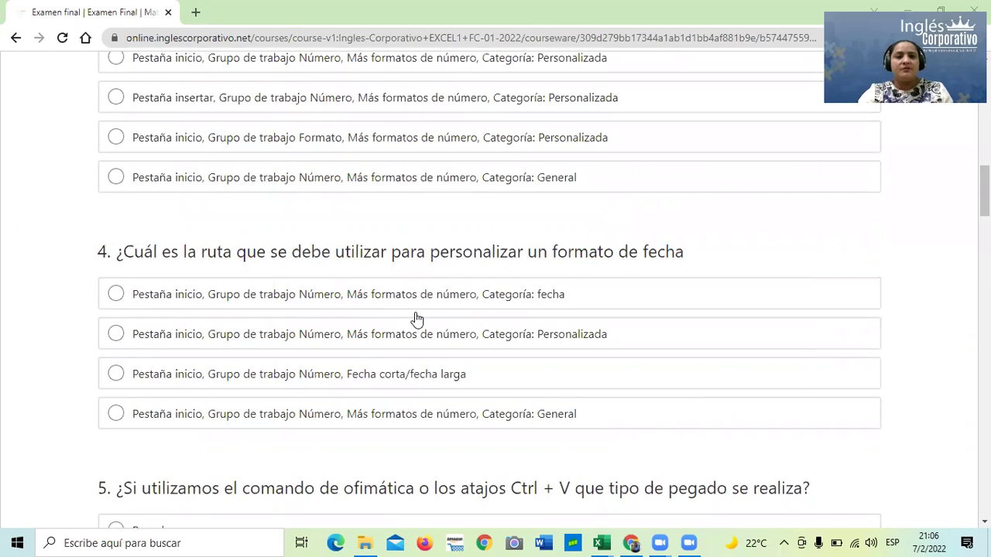
pyautogui.scroll(5, 416, 319)
pyautogui.scroll(4, 416, 319)
pyautogui.scroll(4, 417, 318)
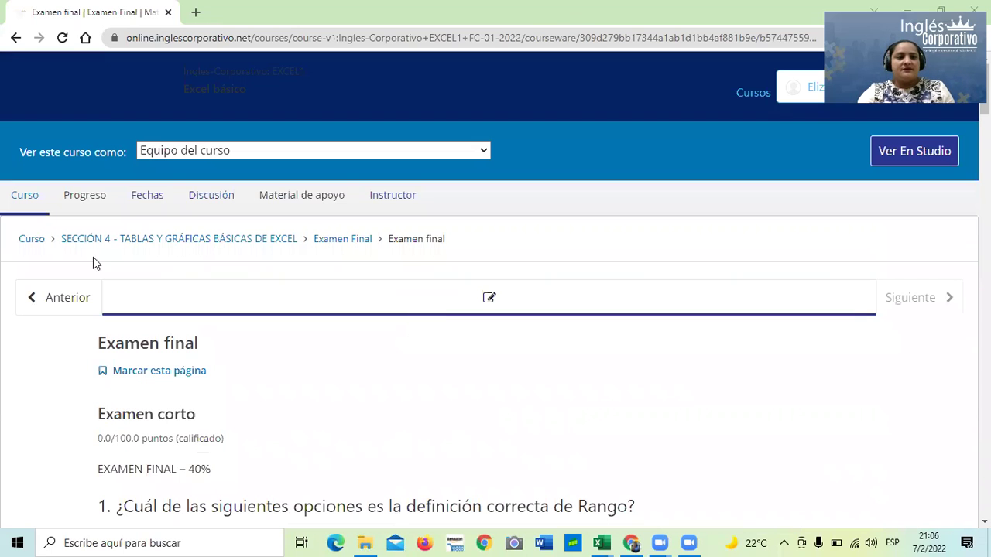
pyautogui.click(91, 239)
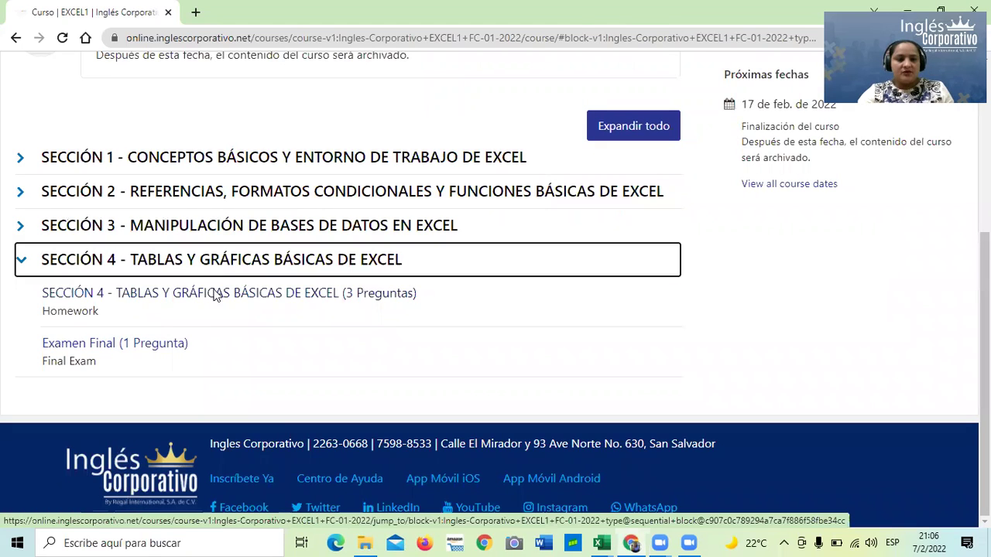
pyautogui.click(217, 296)
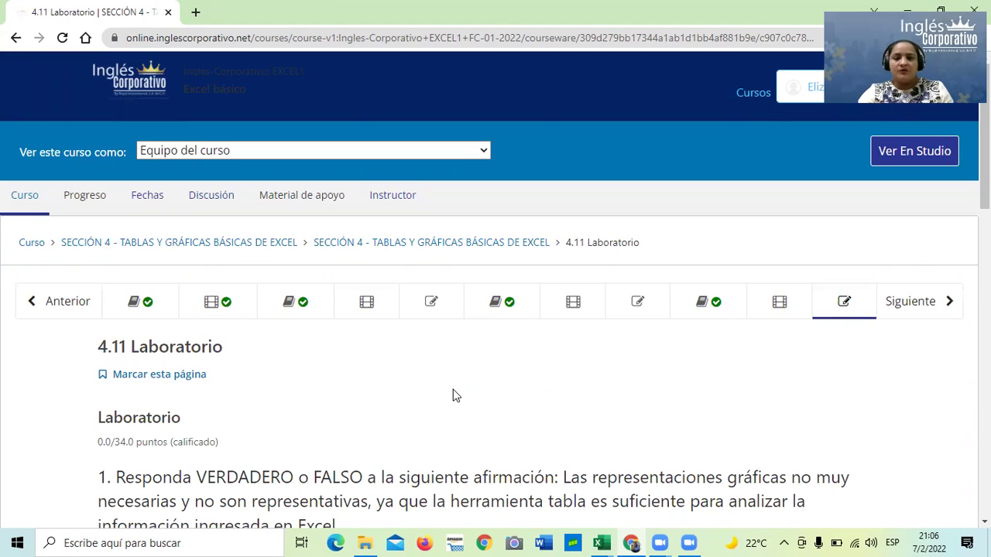
pyautogui.scroll(-1, 450, 387)
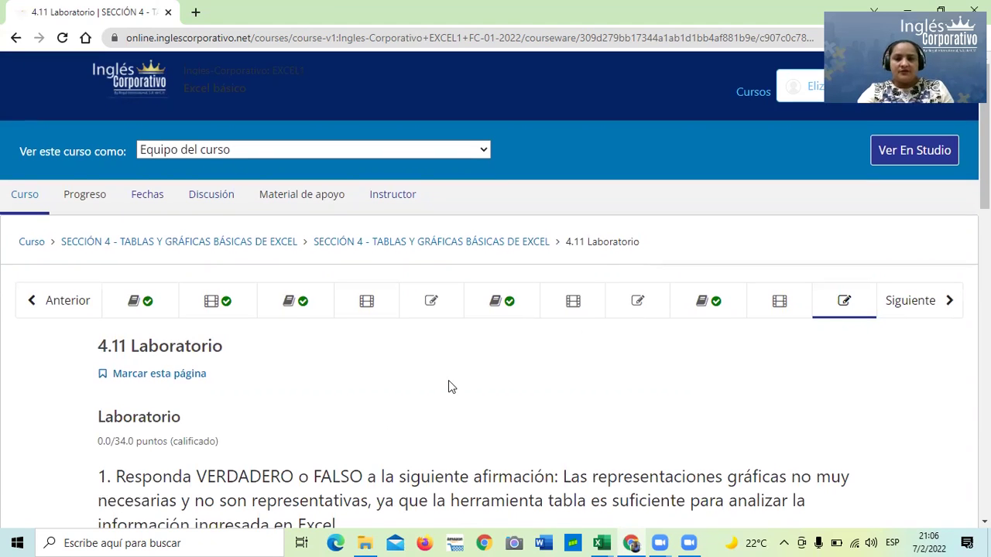
pyautogui.scroll(-2, 475, 356)
pyautogui.scroll(-4, 457, 275)
pyautogui.scroll(-4, 415, 302)
pyautogui.scroll(-4, 377, 365)
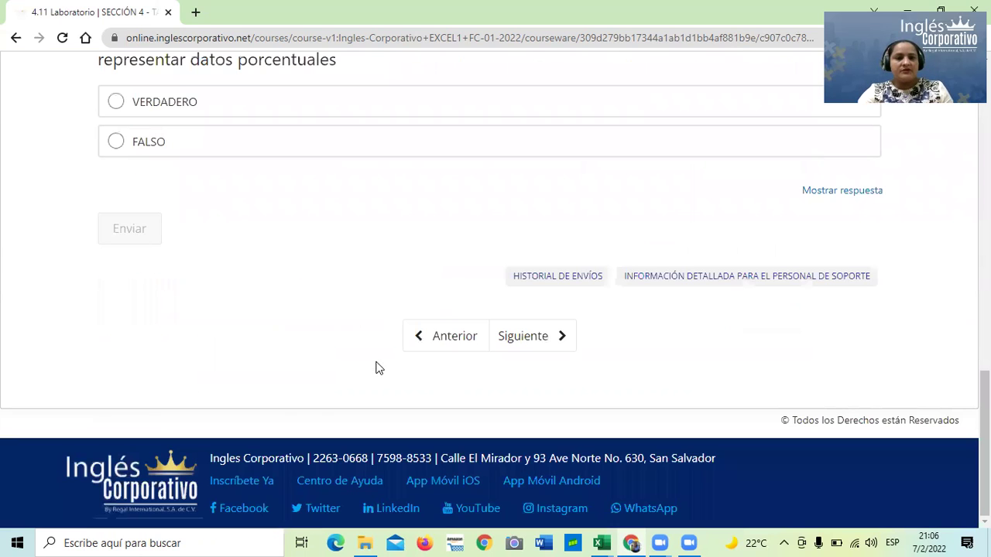
pyautogui.scroll(5, 385, 354)
pyautogui.scroll(5, 390, 350)
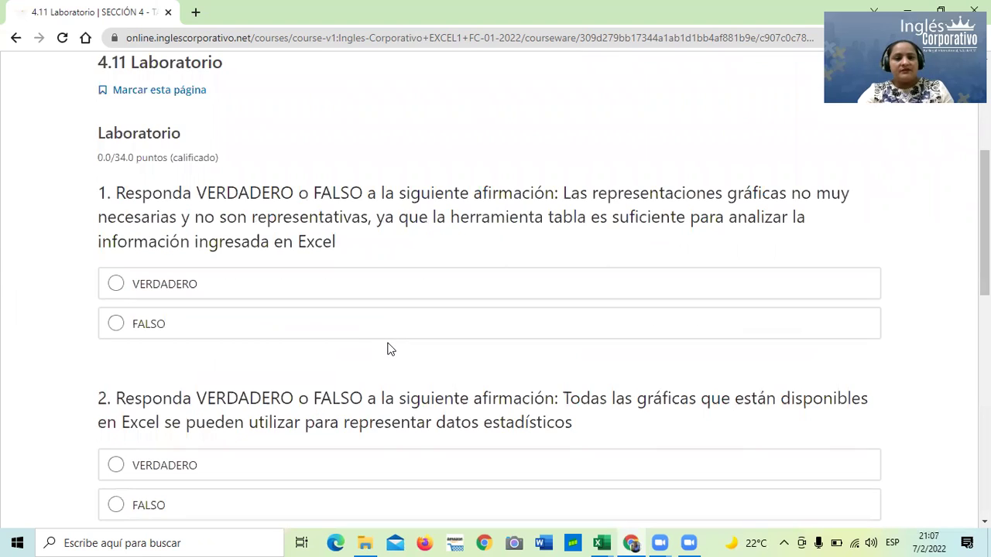
pyautogui.scroll(4, 755, 372)
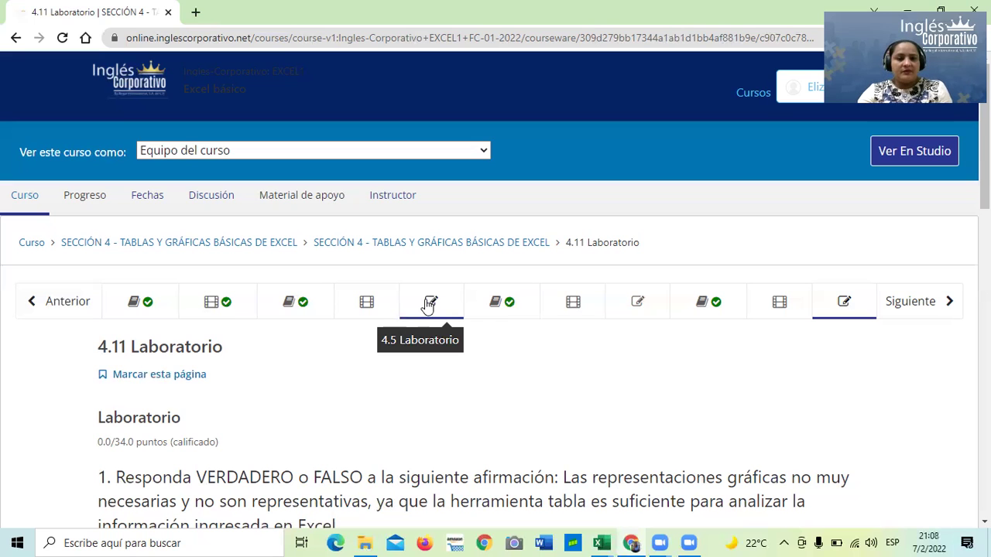
# - Open the 4.5 Laboratorio unit and look over its quiz
pyautogui.click(428, 303)
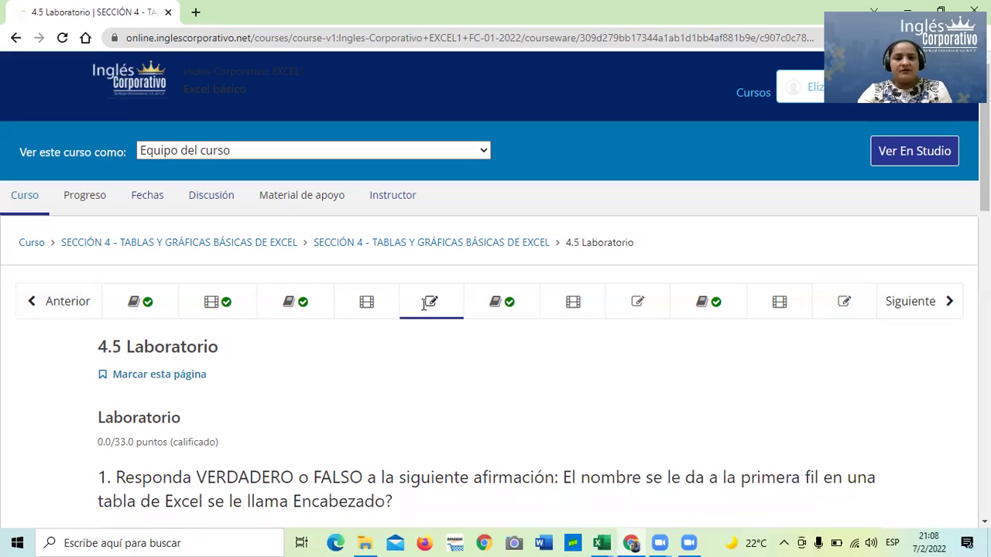
pyautogui.scroll(-8, 418, 314)
pyautogui.scroll(-2, 414, 339)
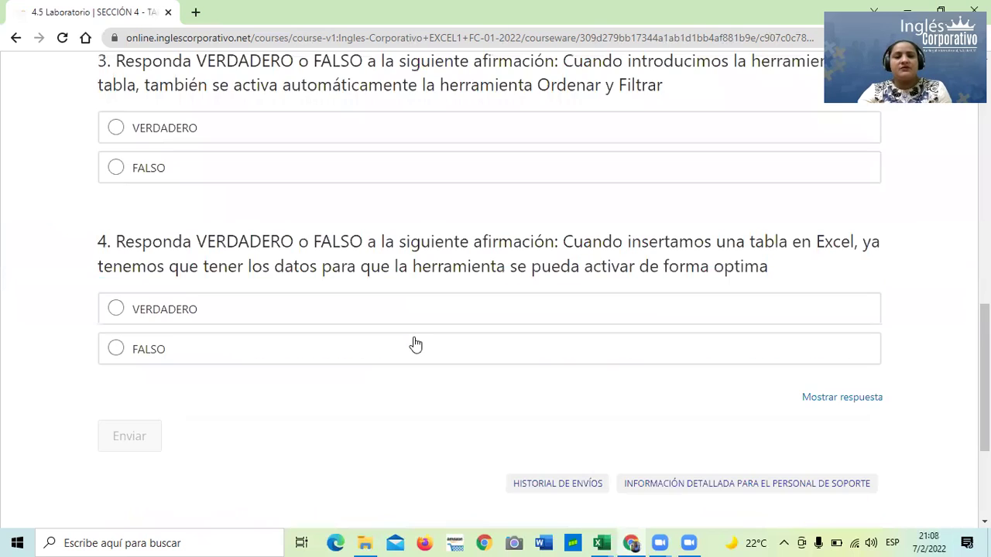
pyautogui.scroll(7, 413, 342)
pyautogui.scroll(3, 413, 340)
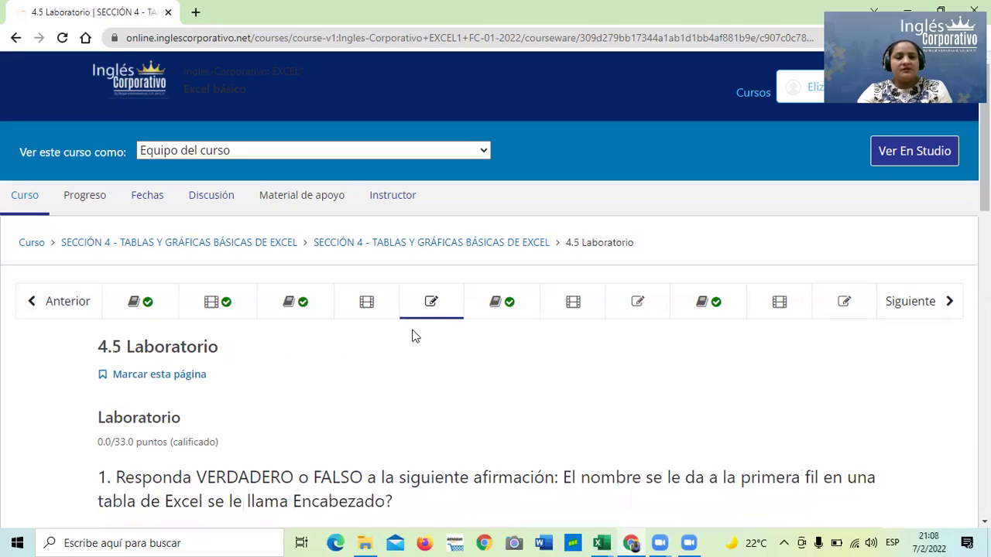
# - Open lesson 4.1 Objetivo de la lección and read down to its 'Crear una tabla' material
pyautogui.click(150, 302)
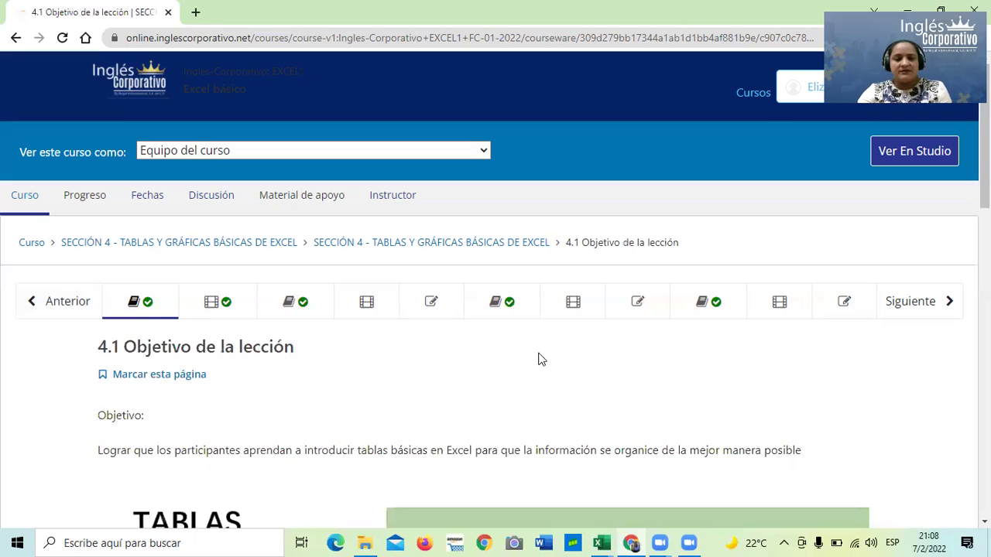
pyautogui.scroll(-1, 749, 238)
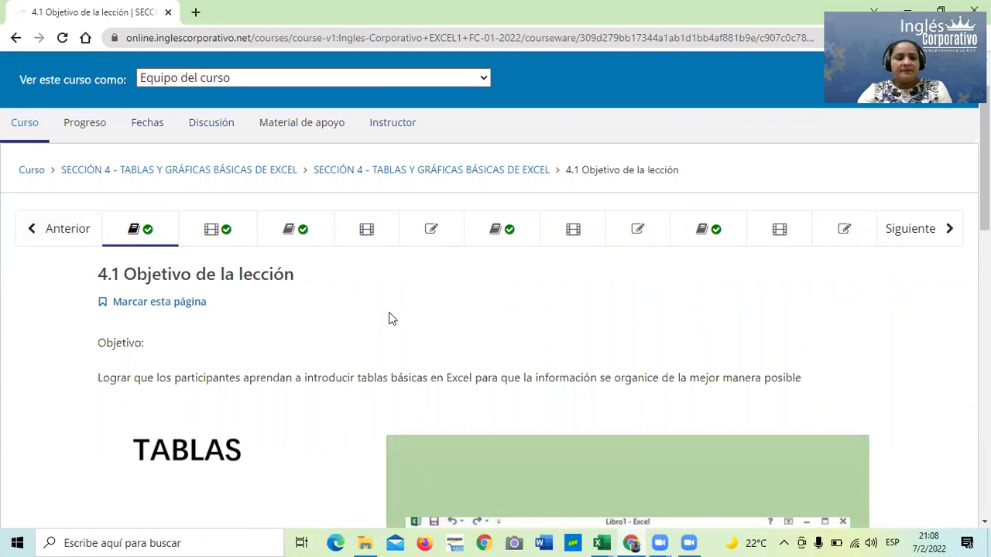
pyautogui.scroll(-1, 399, 330)
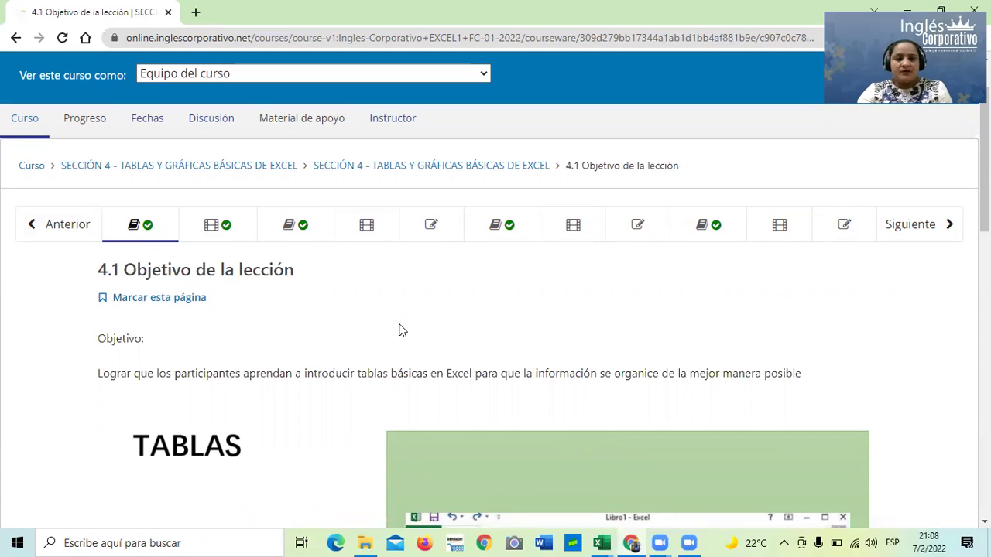
pyautogui.scroll(-2, 400, 331)
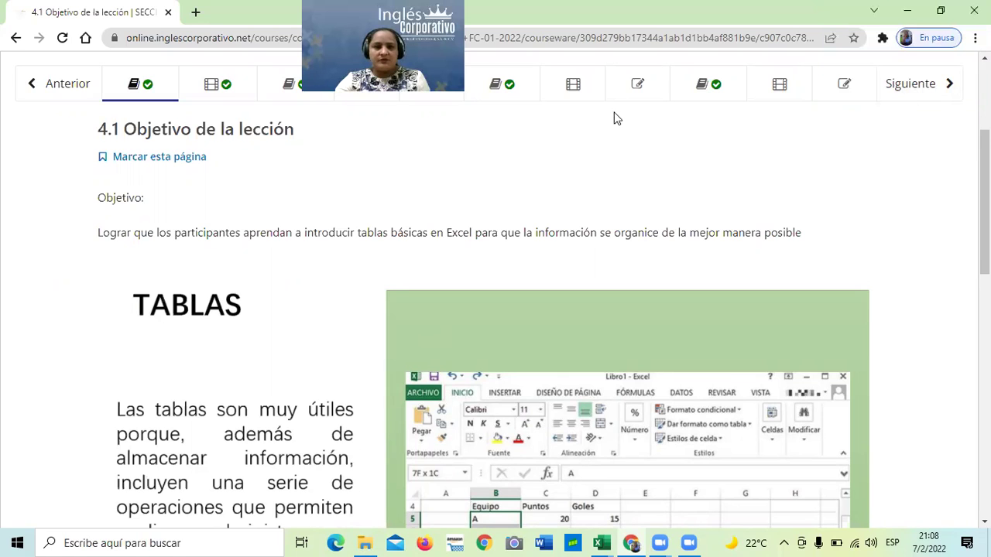
pyautogui.scroll(2, 594, 160)
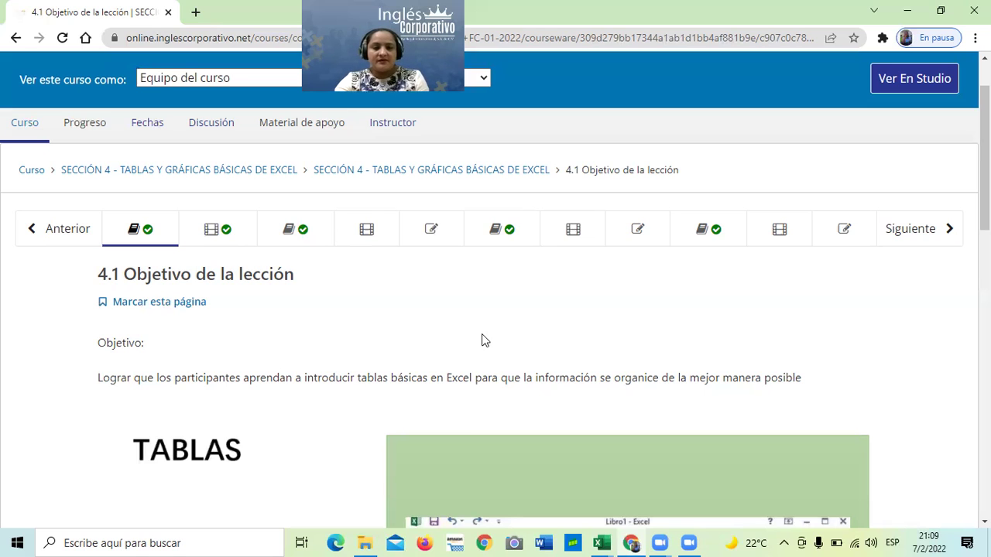
pyautogui.scroll(-3, 481, 341)
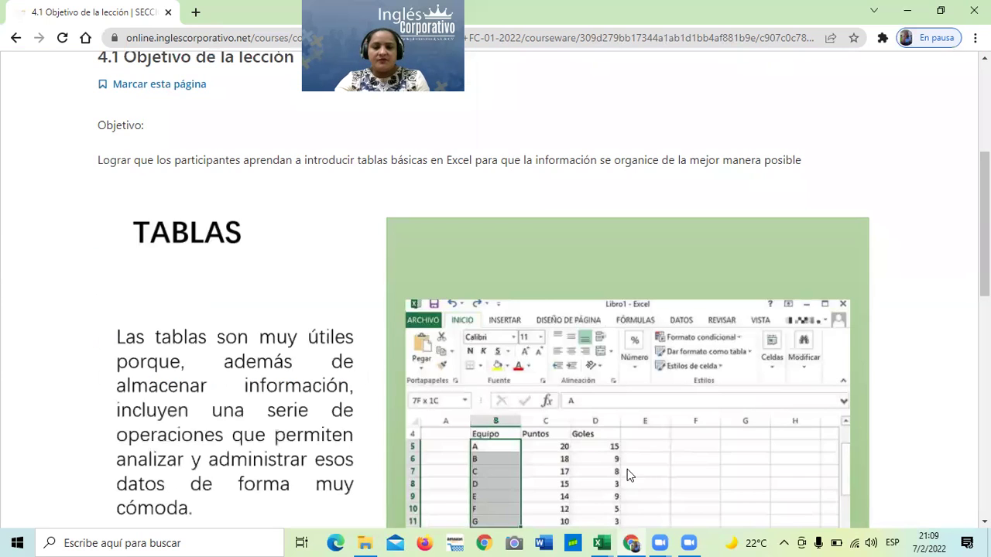
pyautogui.scroll(-2, 588, 468)
pyautogui.scroll(-2, 579, 456)
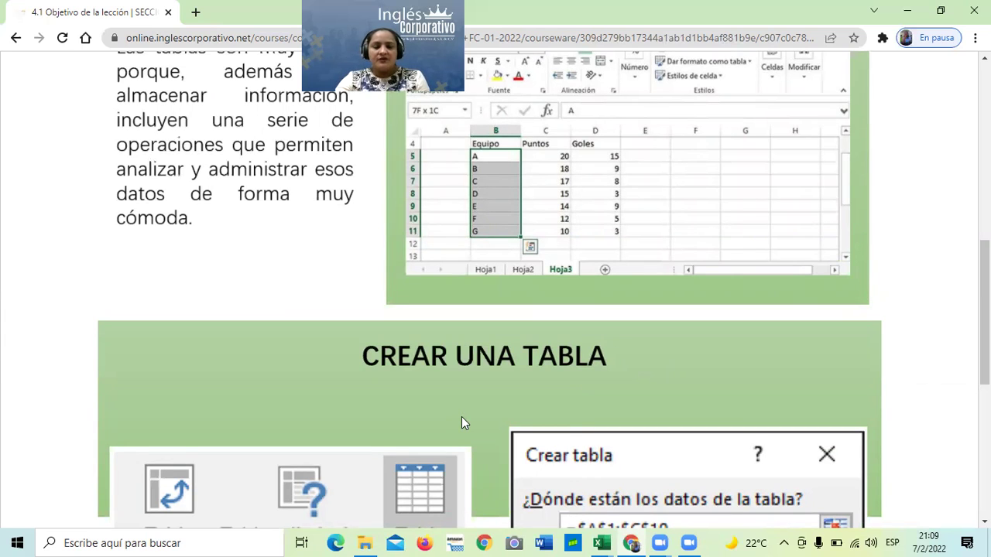
pyautogui.scroll(-2, 461, 417)
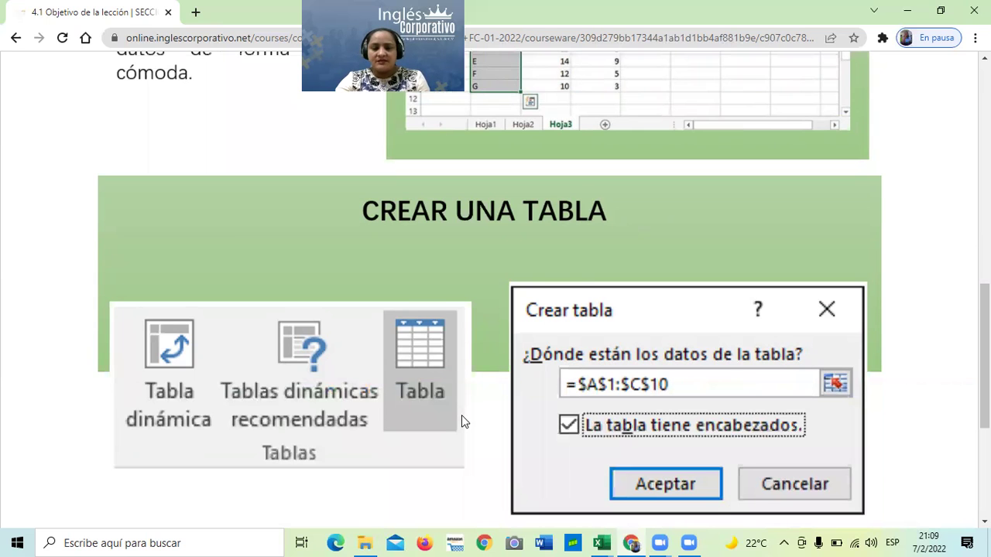
pyautogui.scroll(1, 464, 416)
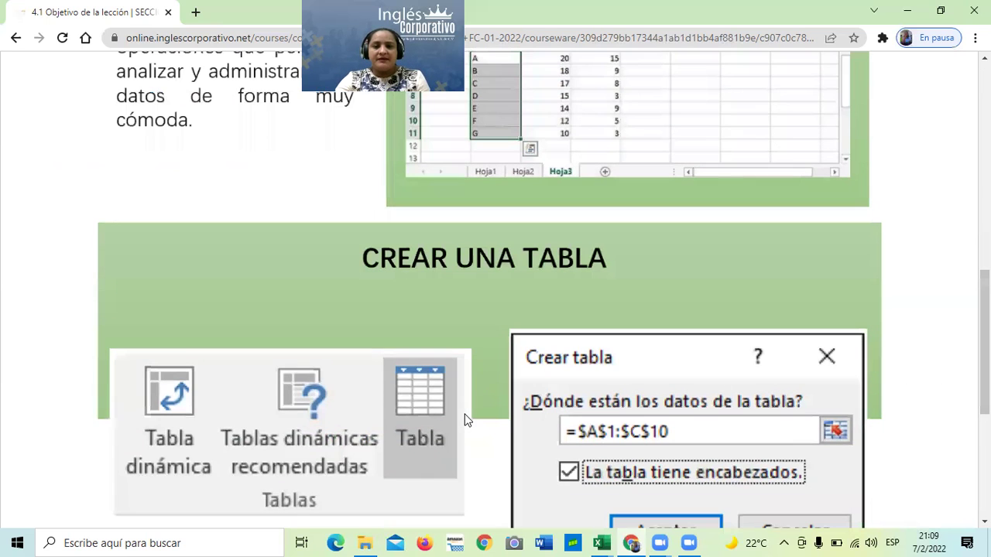
pyautogui.scroll(2, 466, 431)
pyautogui.scroll(1, 464, 431)
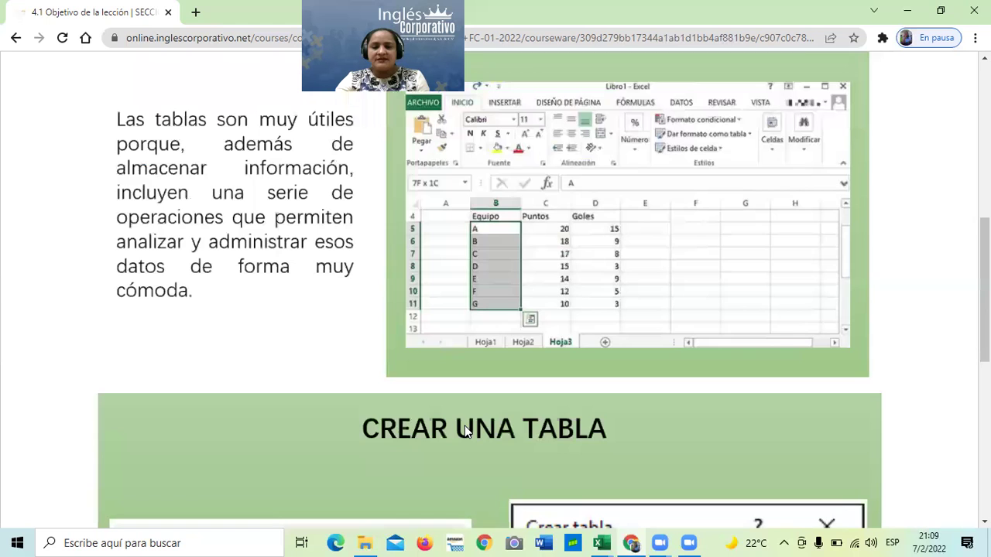
pyautogui.scroll(1, 460, 414)
pyautogui.scroll(2, 458, 409)
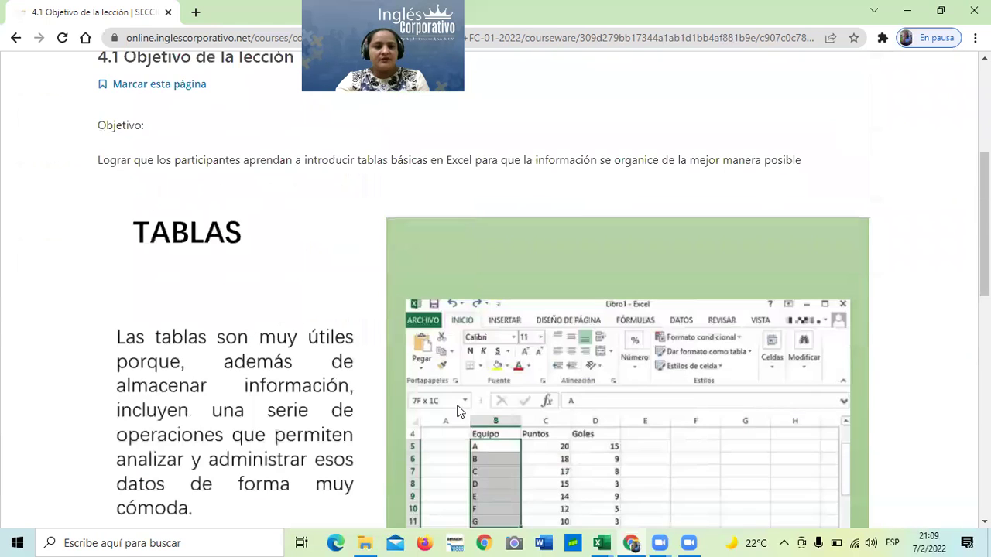
pyautogui.scroll(-1, 456, 410)
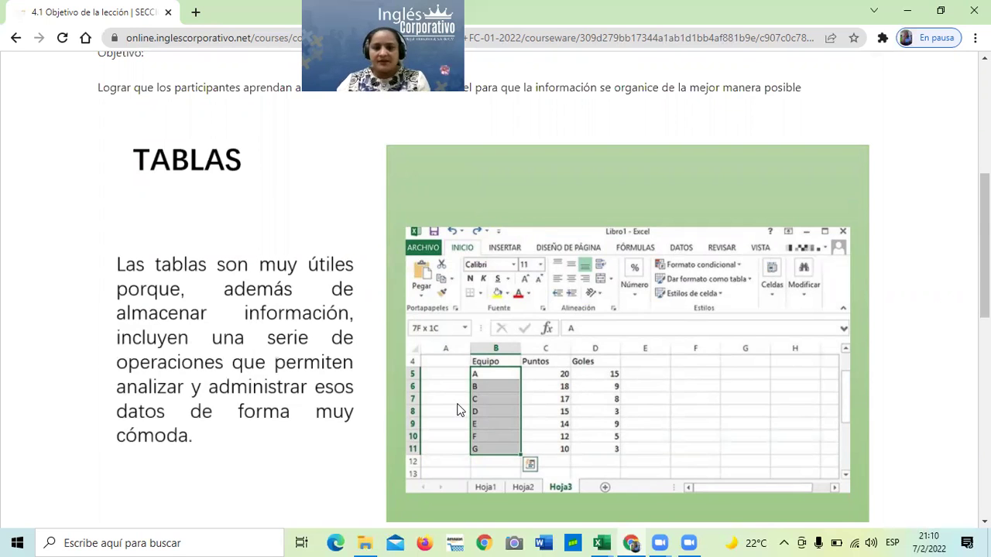
pyautogui.scroll(-3, 706, 254)
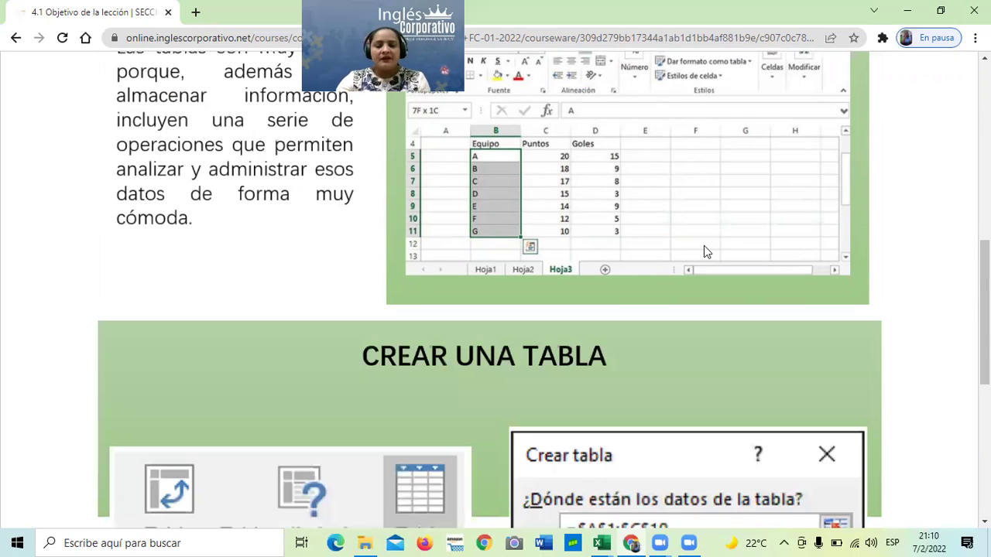
pyautogui.scroll(-1, 686, 251)
pyautogui.scroll(-1, 672, 252)
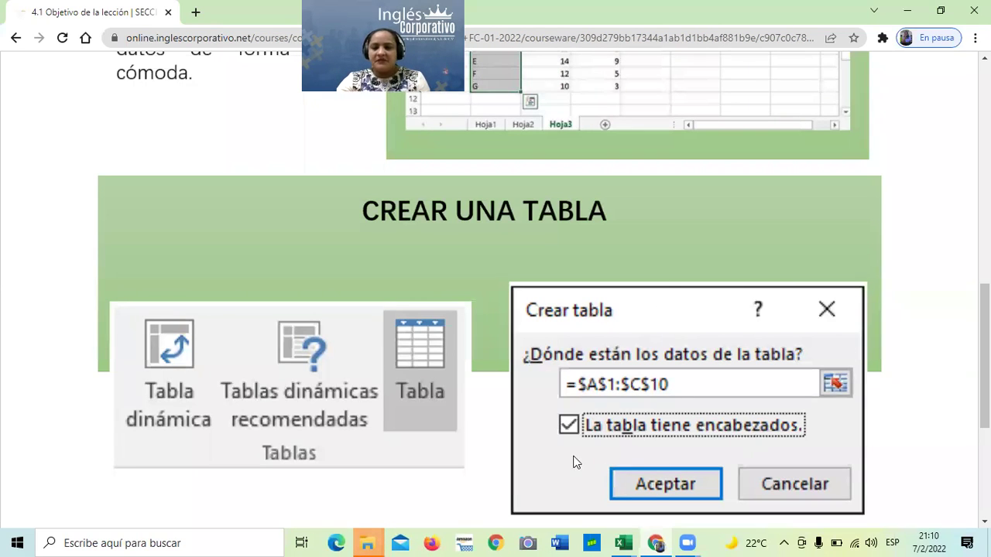
pyautogui.scroll(-1, 495, 309)
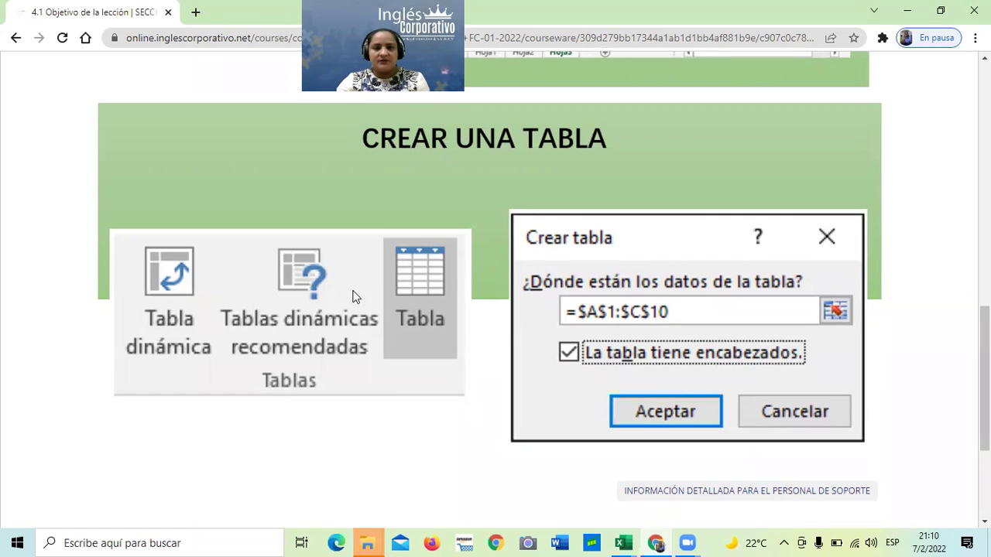
pyautogui.scroll(-2, 532, 326)
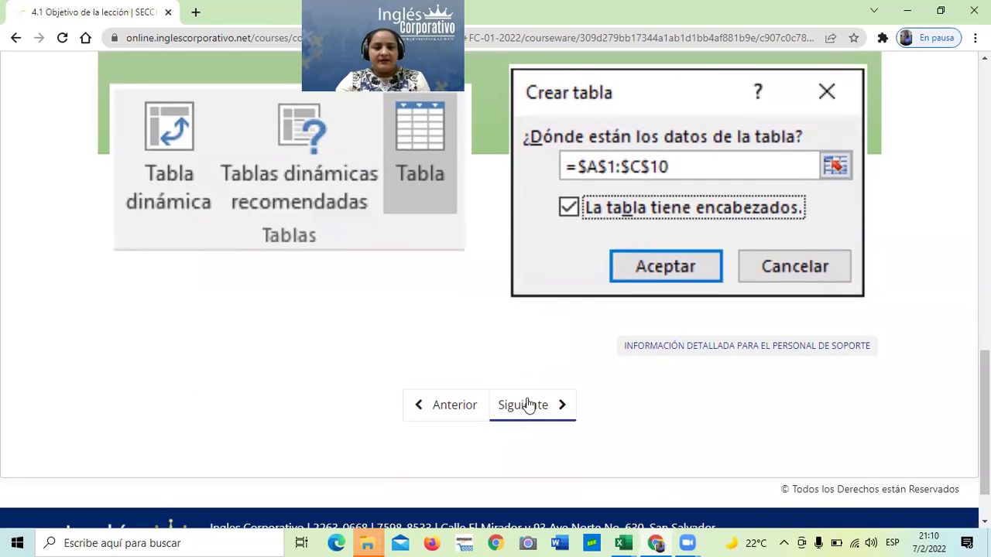
# - Advance to lesson 4.2 Tablas básicas and review its video and VENDEDORES/MES exercise table
pyautogui.click(525, 405)
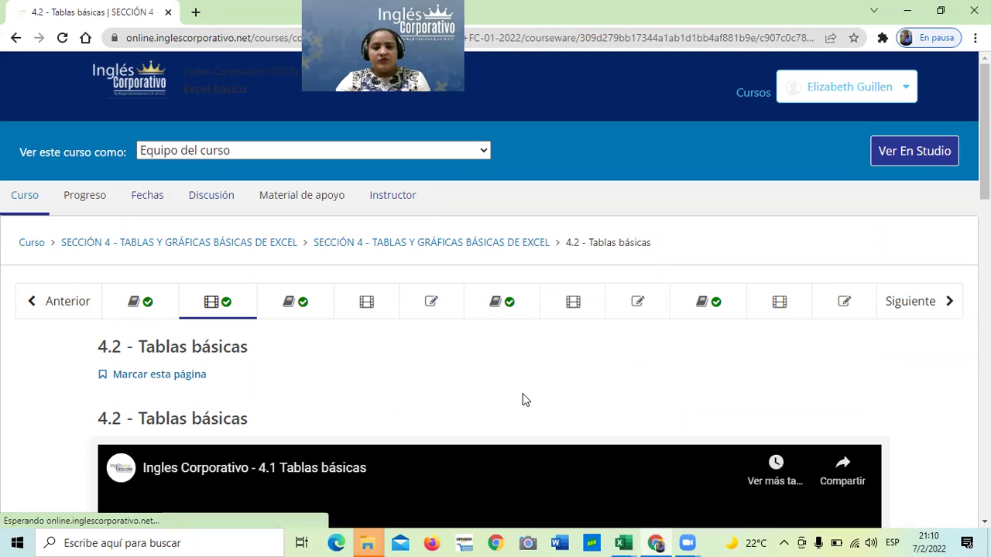
pyautogui.scroll(-5, 522, 400)
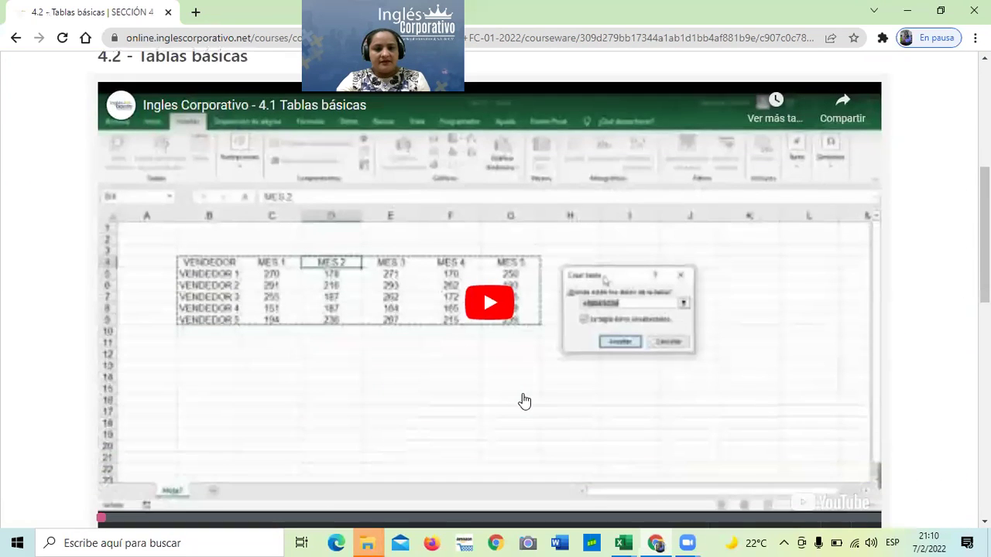
pyautogui.scroll(-1, 472, 387)
pyautogui.scroll(-3, 369, 367)
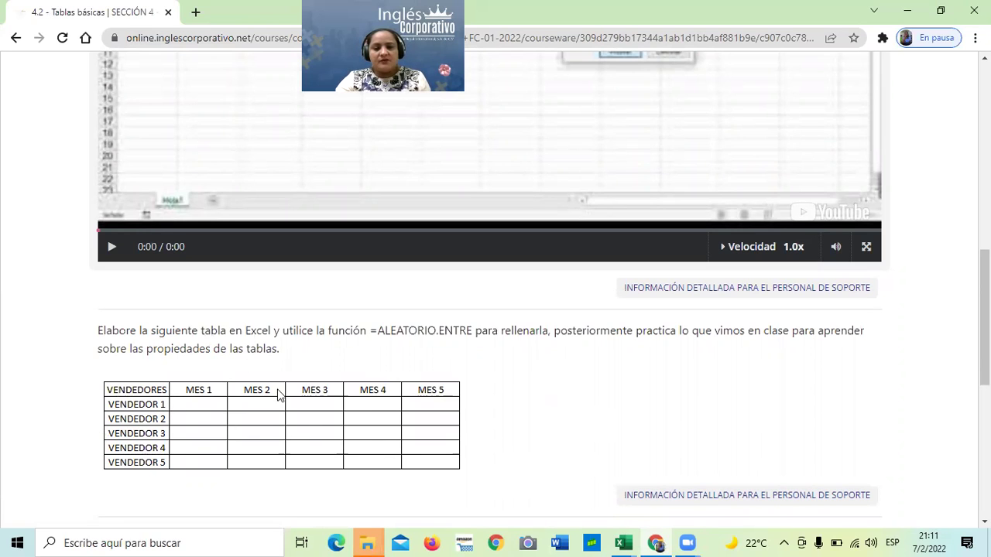
pyautogui.scroll(-2, 313, 384)
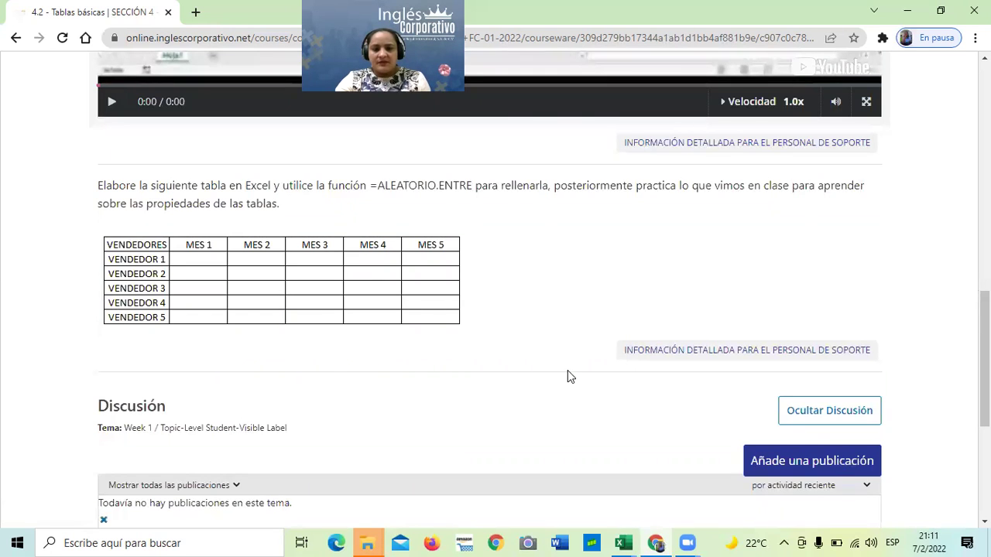
pyautogui.scroll(1, 568, 371)
pyautogui.scroll(3, 567, 370)
pyautogui.scroll(1, 568, 372)
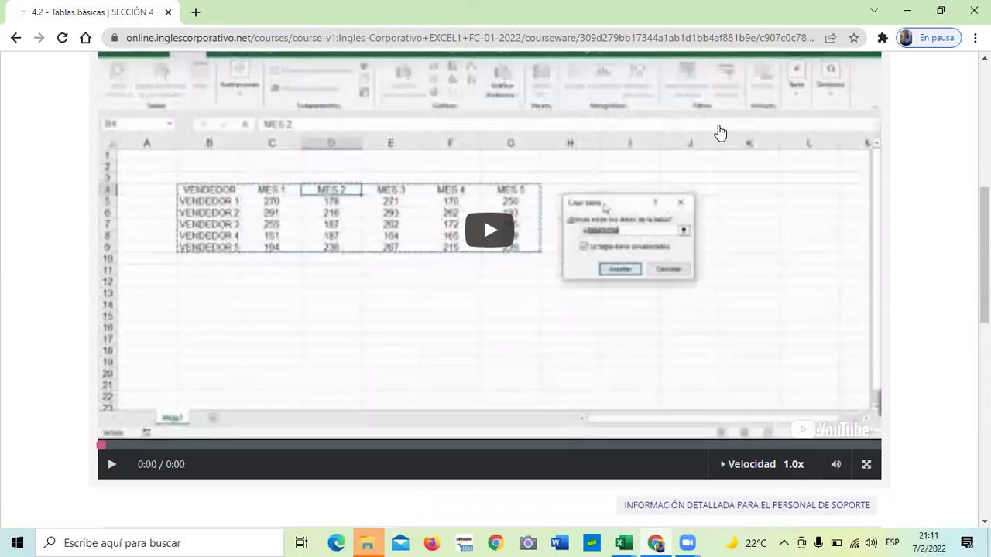
pyautogui.scroll(1, 736, 179)
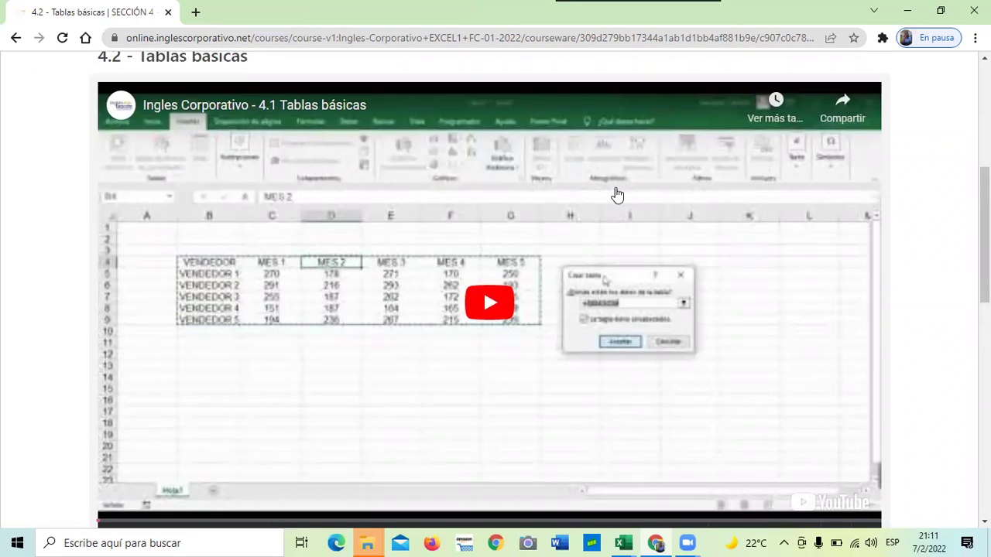
pyautogui.scroll(-1, 650, 387)
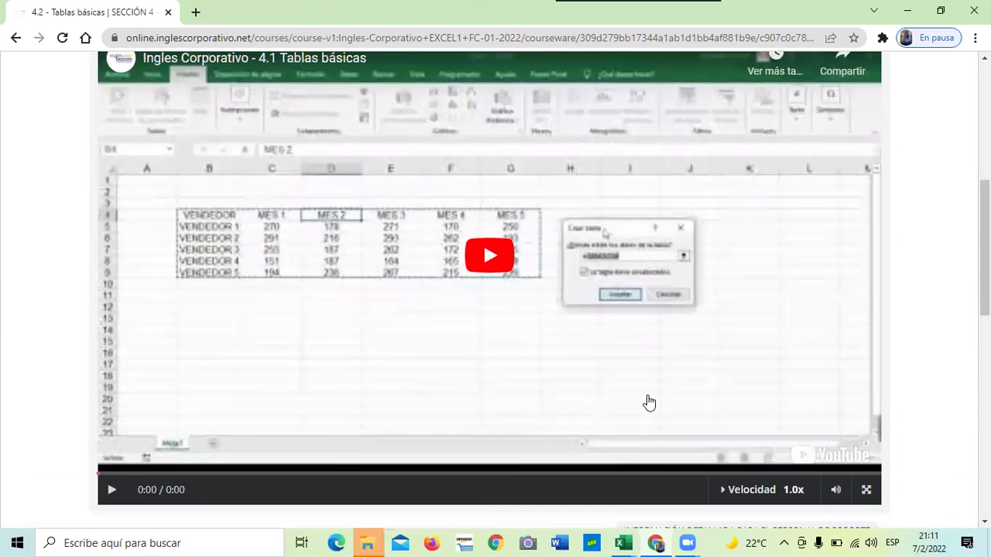
pyautogui.scroll(1, 648, 402)
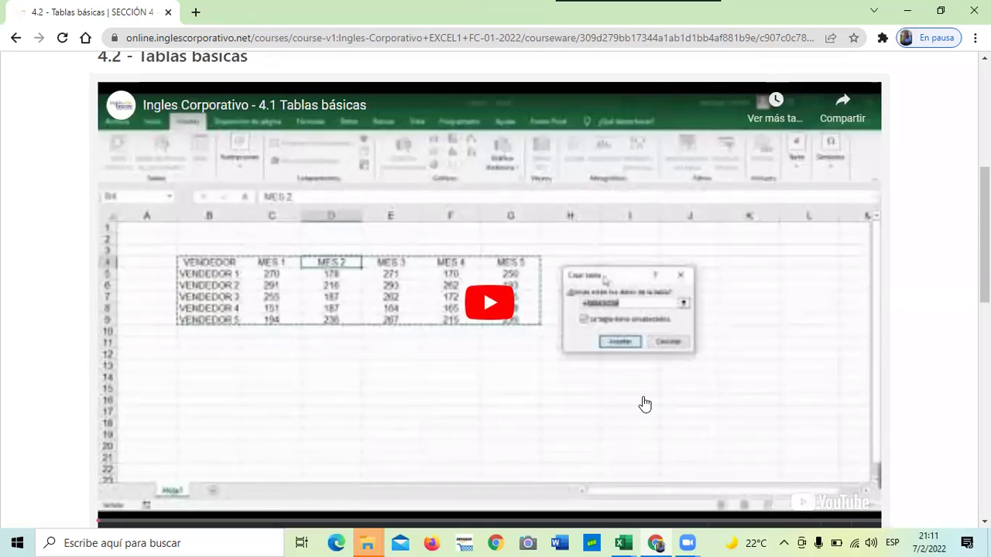
pyautogui.click(486, 304)
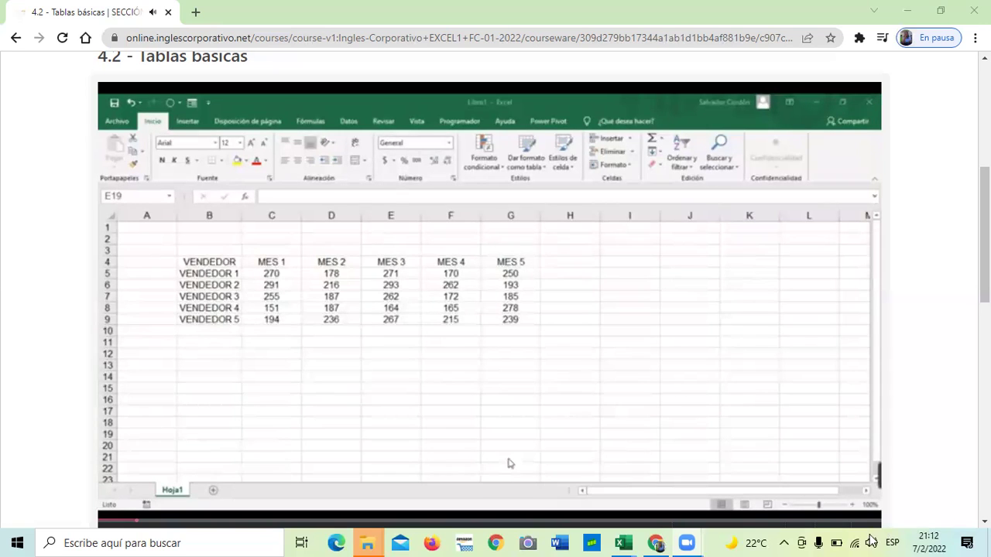
pyautogui.moveTo(839, 537)
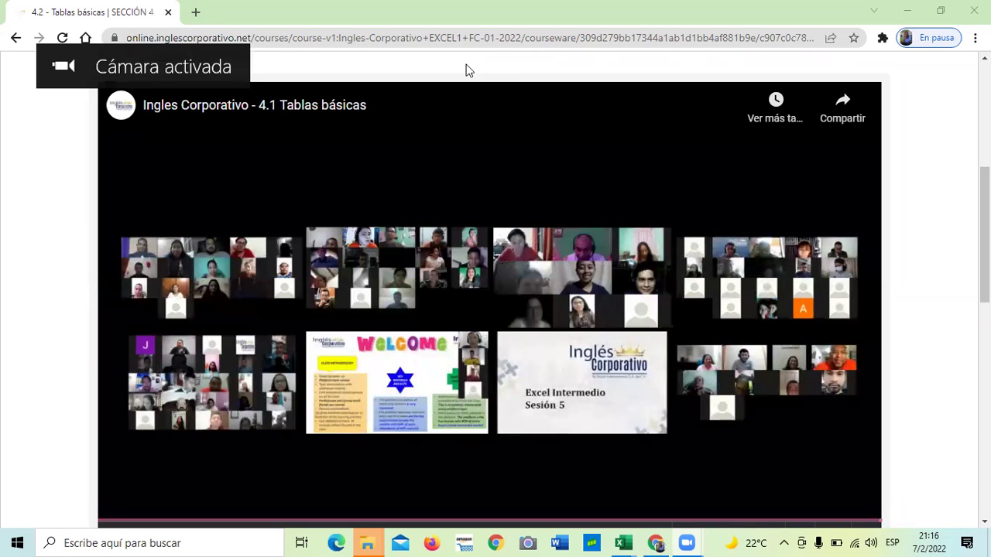
# - Switch to the Excel workbook '4.3 Modificaciones en las tablas' from the taskbar
pyautogui.scroll(-3, 868, 321)
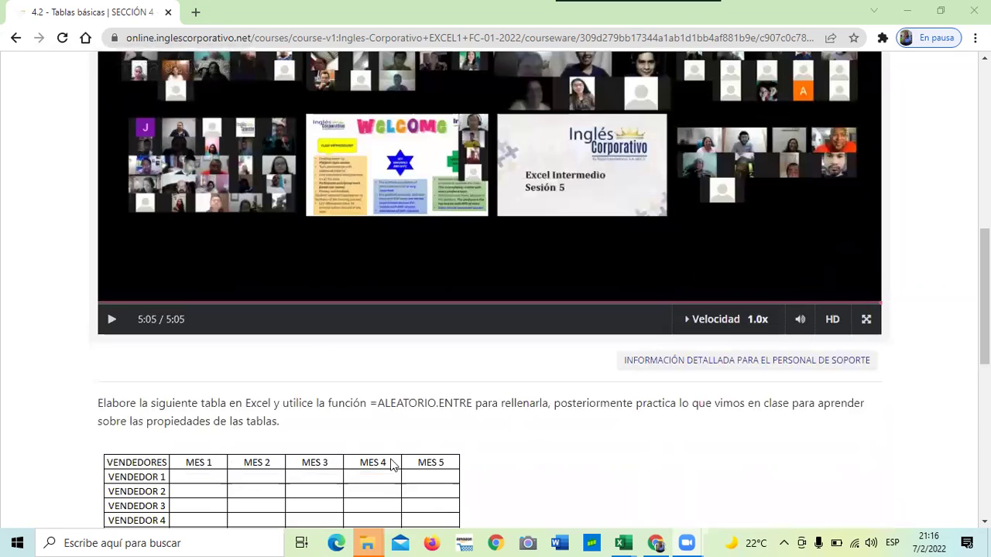
pyautogui.scroll(-2, 180, 350)
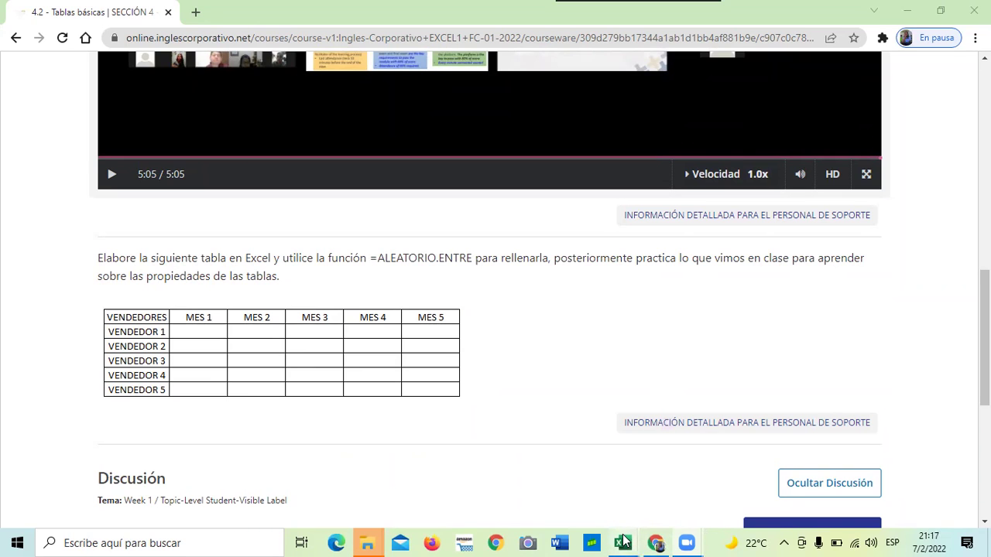
pyautogui.moveTo(623, 542)
pyautogui.click(550, 475)
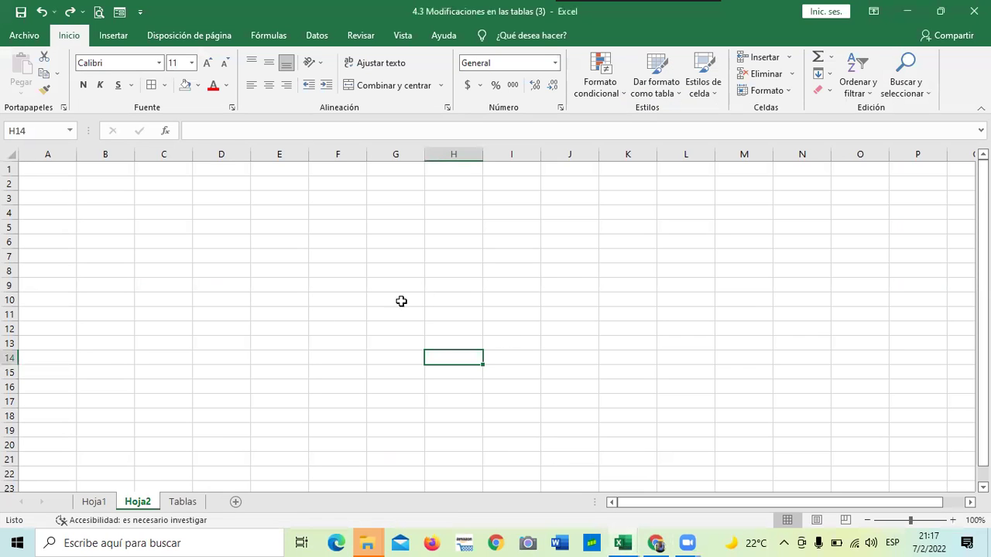
# - Go to sheet Hoja1 and select the whole VENDEDORES table from C3
pyautogui.click(92, 502)
pyautogui.click(489, 446)
pyautogui.moveTo(190, 198); pyautogui.dragTo(612, 288)
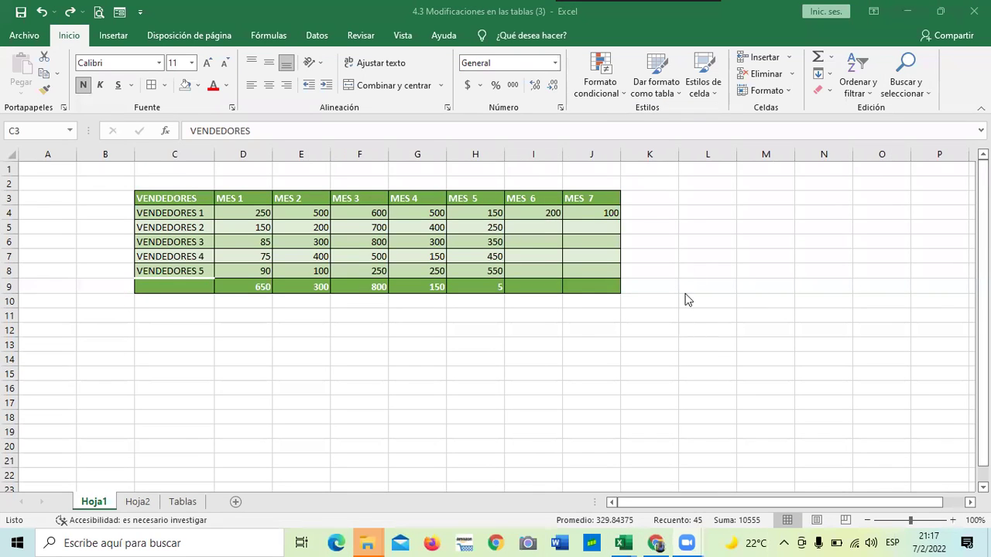
pyautogui.click(767, 333)
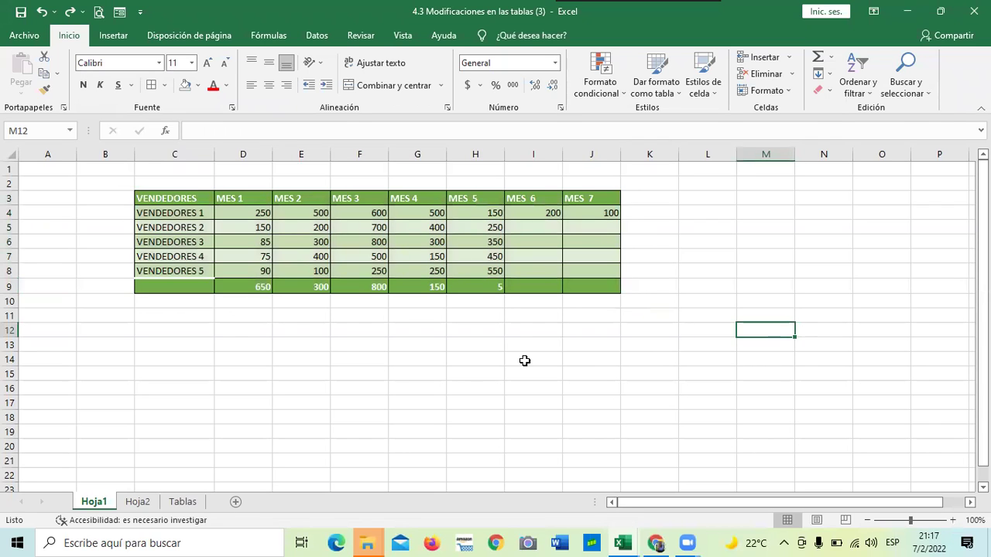
pyautogui.click(450, 374)
pyautogui.moveTo(176, 199)
pyautogui.mouseDown()
pyautogui.moveTo(358, 210)
pyautogui.moveTo(596, 282)
pyautogui.mouseUp()
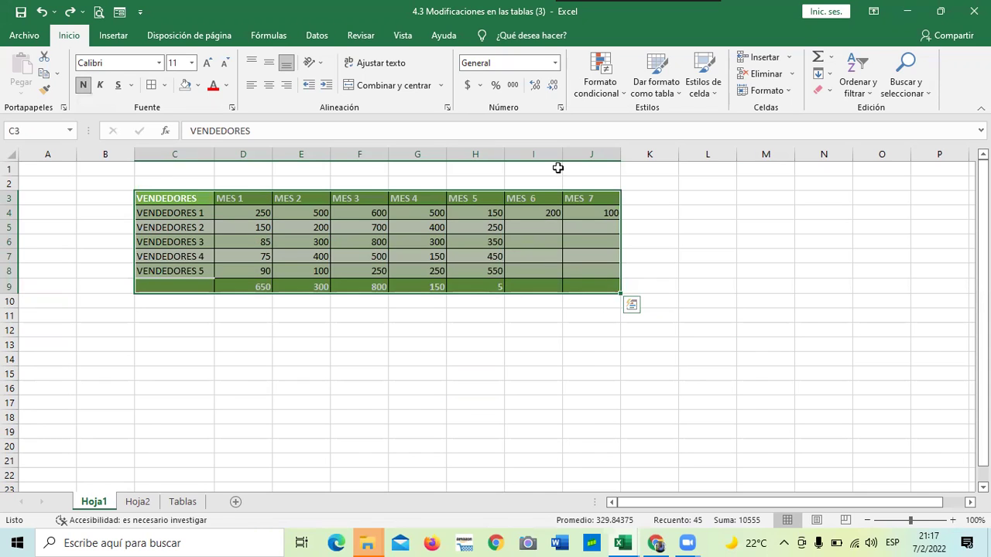
# - Check values such as 550 in H8 and 450 in H7, then select totals row 9
pyautogui.click(495, 271)
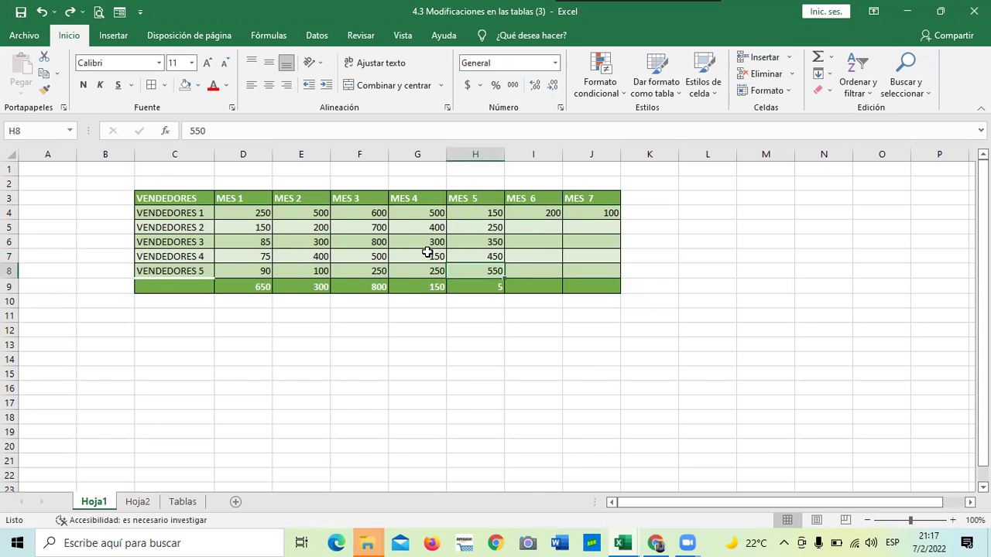
pyautogui.click(424, 219)
pyautogui.click(236, 228)
pyautogui.click(480, 254)
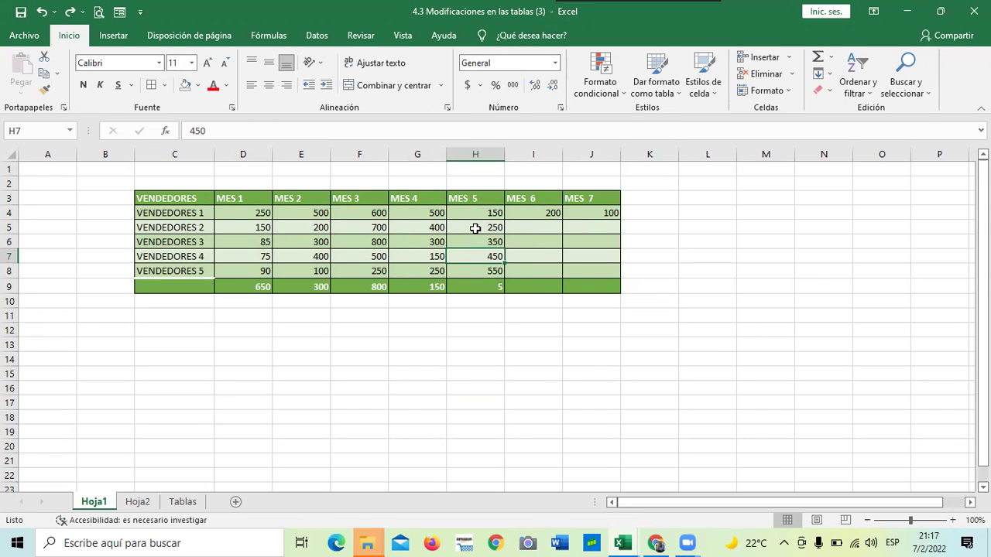
pyautogui.click(232, 300)
pyautogui.moveTo(203, 285); pyautogui.dragTo(597, 286)
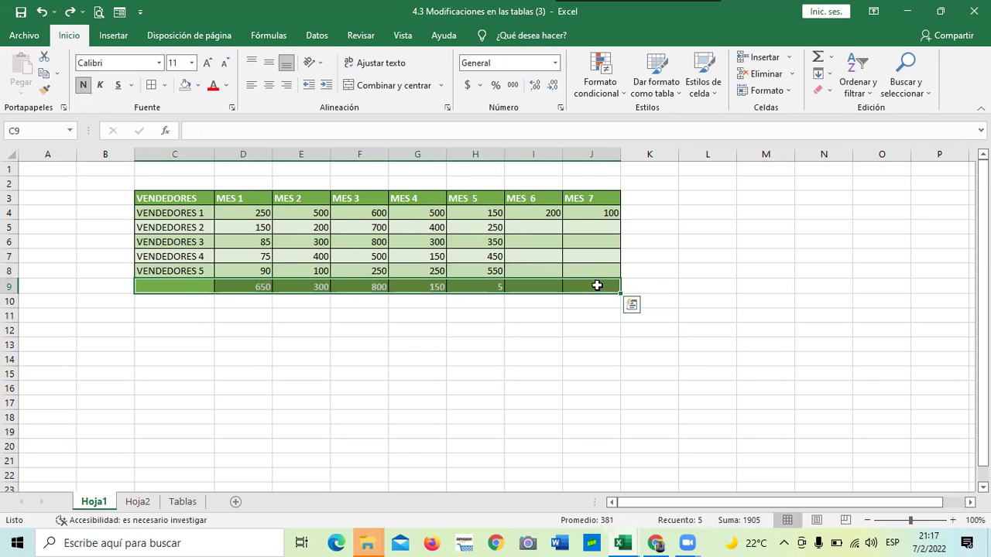
pyautogui.press('Delete')
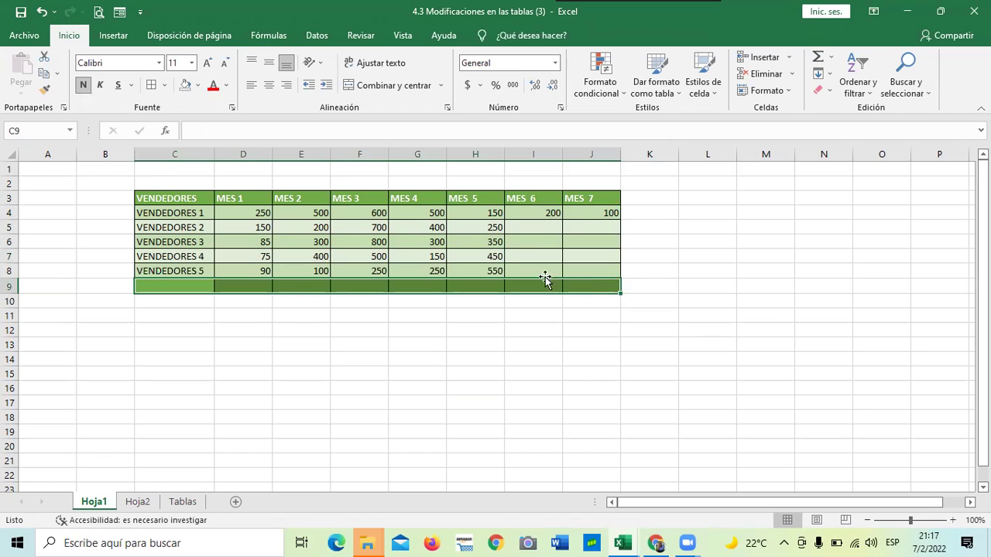
pyautogui.click(711, 95)
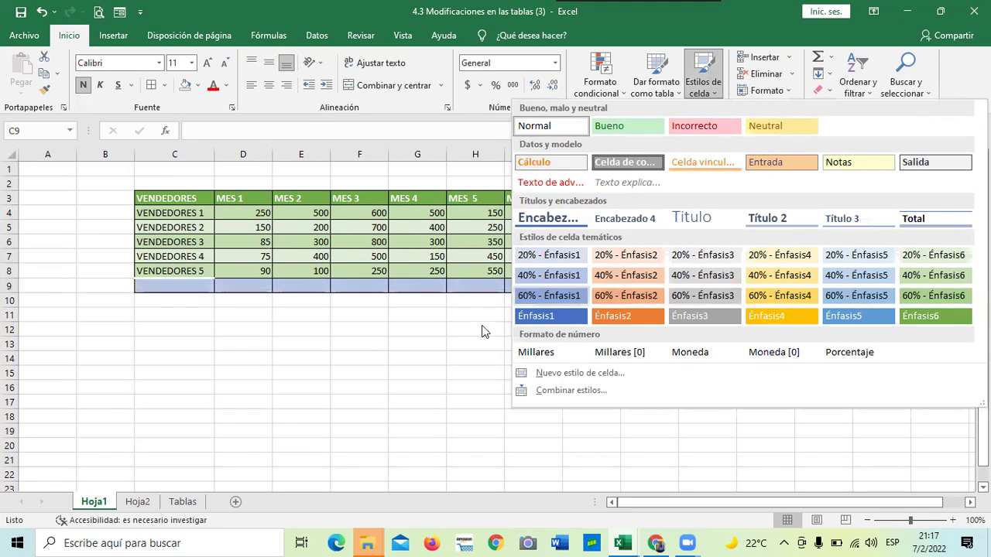
pyautogui.click(448, 337)
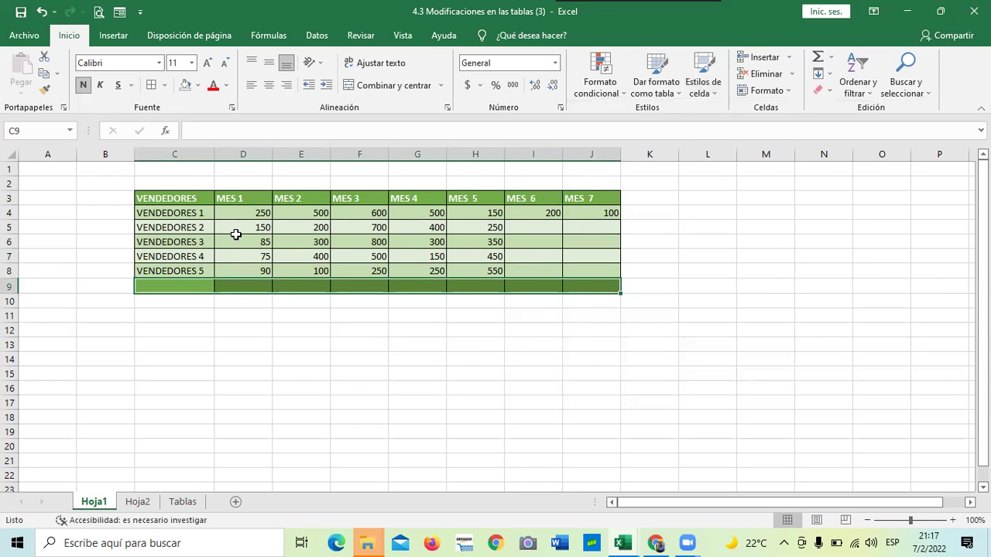
pyautogui.moveTo(207, 198); pyautogui.dragTo(602, 285)
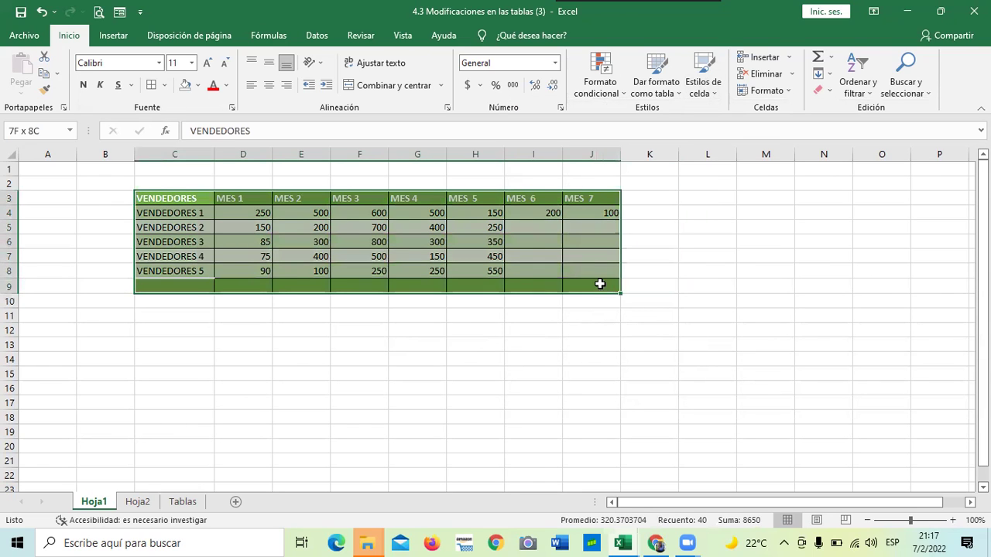
pyautogui.click(198, 85)
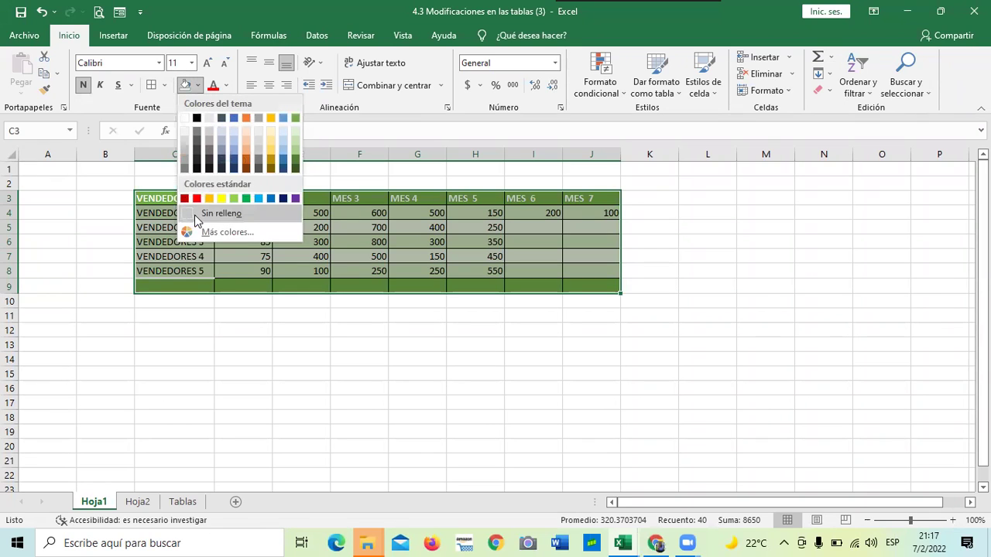
pyautogui.click(198, 215)
pyautogui.click(393, 373)
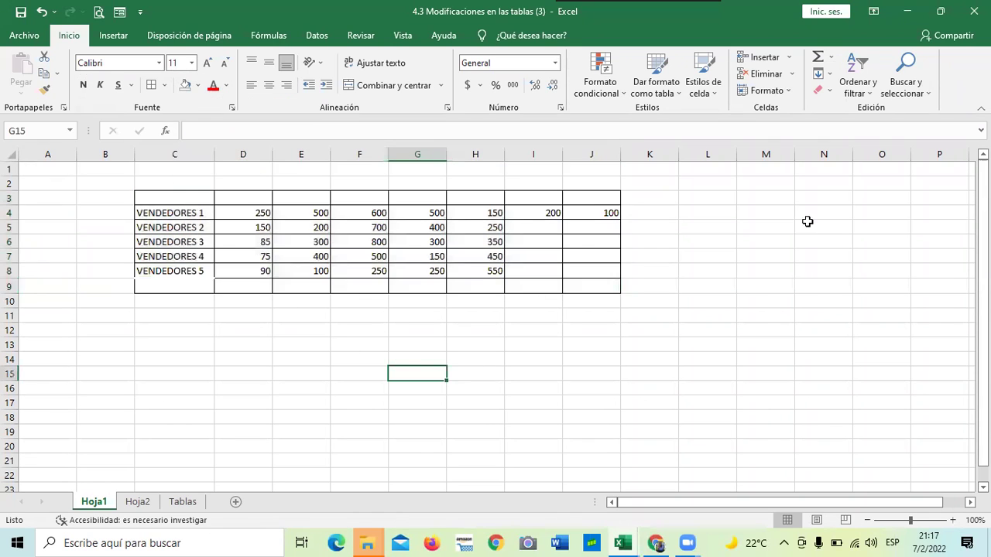
pyautogui.moveTo(193, 197); pyautogui.dragTo(588, 204)
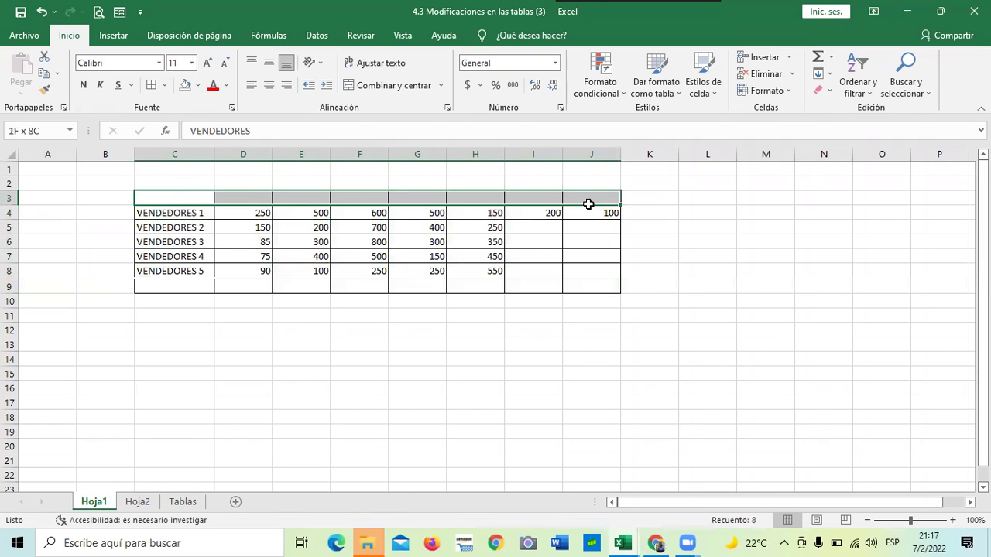
pyautogui.click(227, 85)
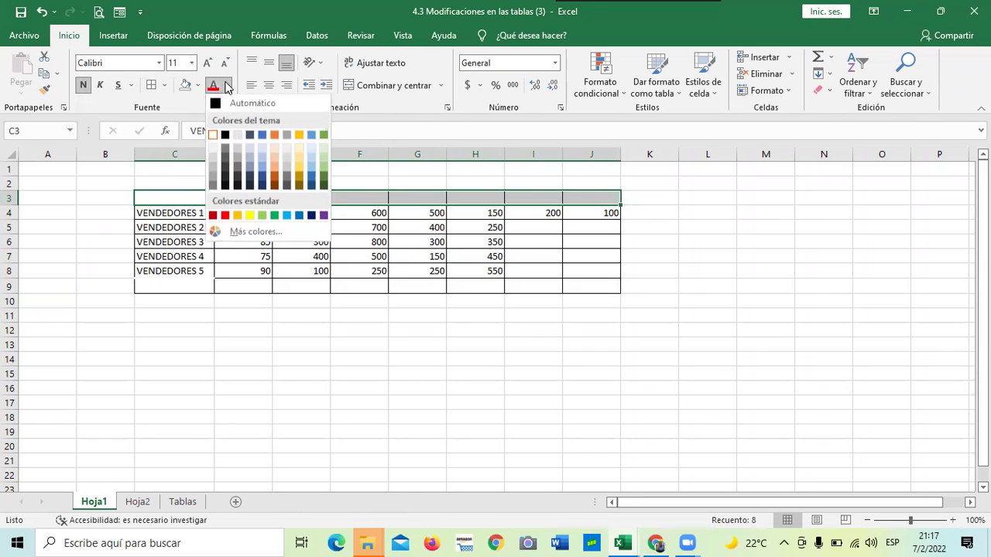
pyautogui.click(224, 137)
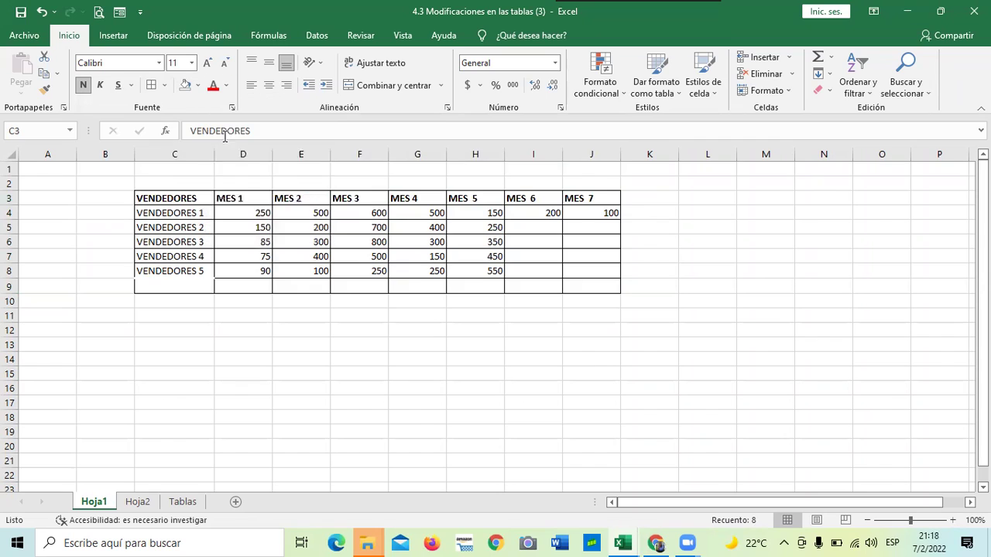
pyautogui.click(627, 355)
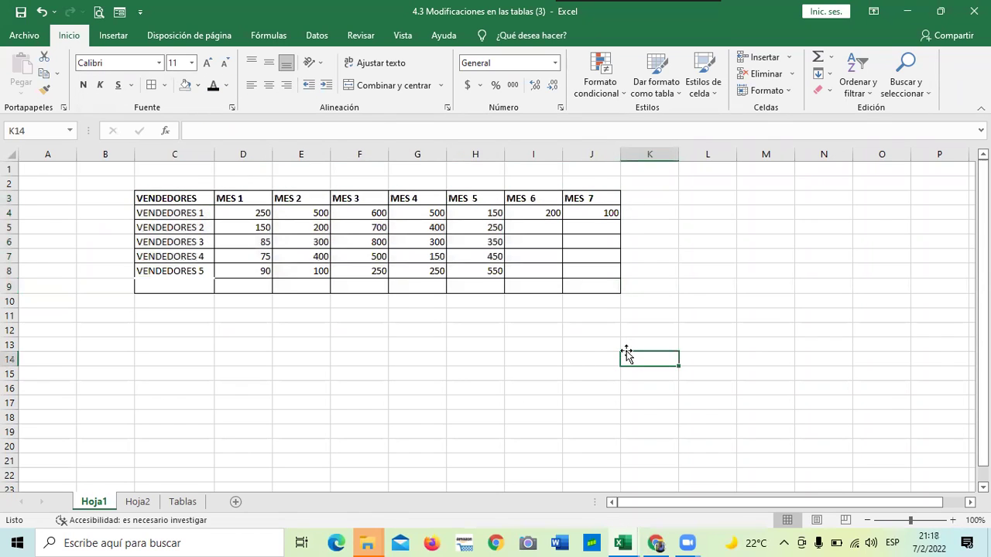
pyautogui.click(513, 387)
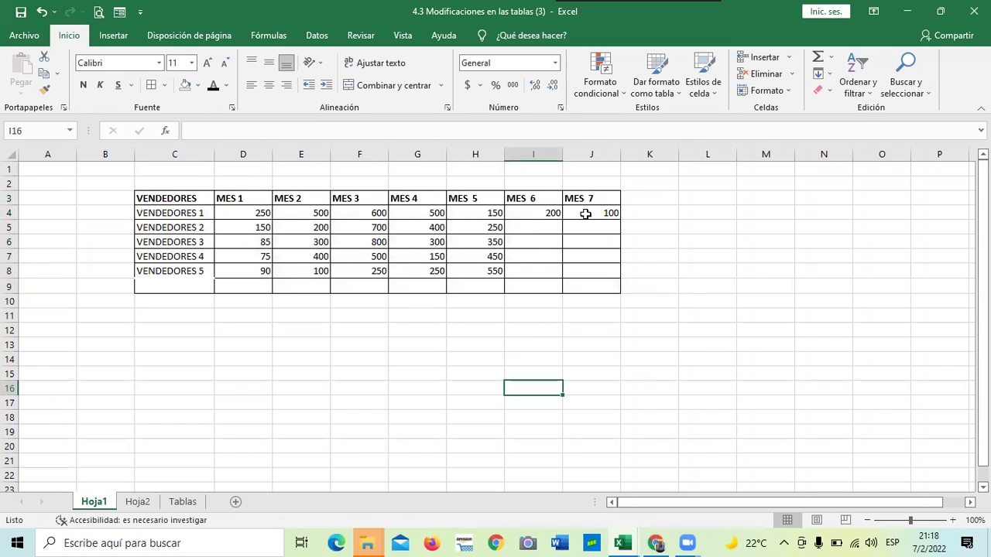
pyautogui.moveTo(534, 200); pyautogui.dragTo(590, 284)
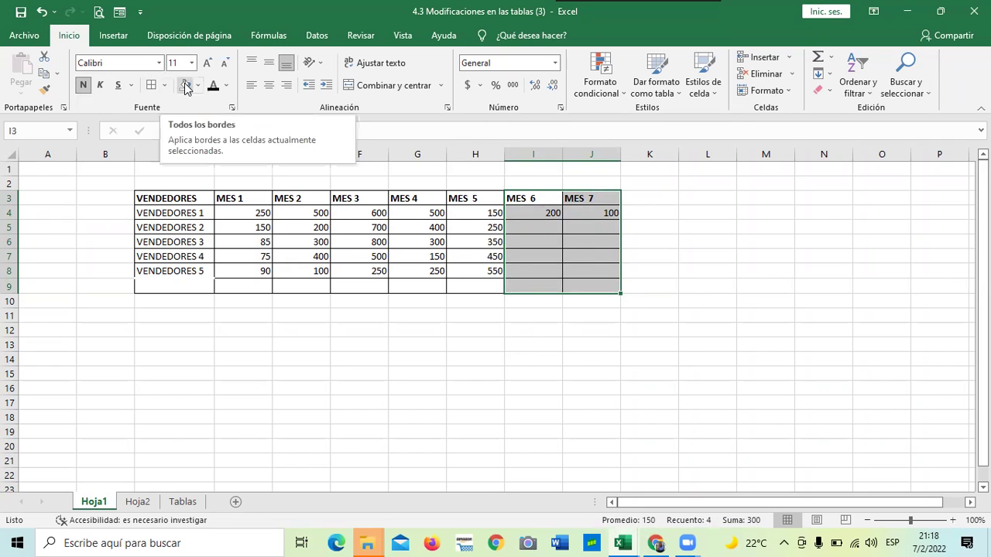
pyautogui.press('Delete')
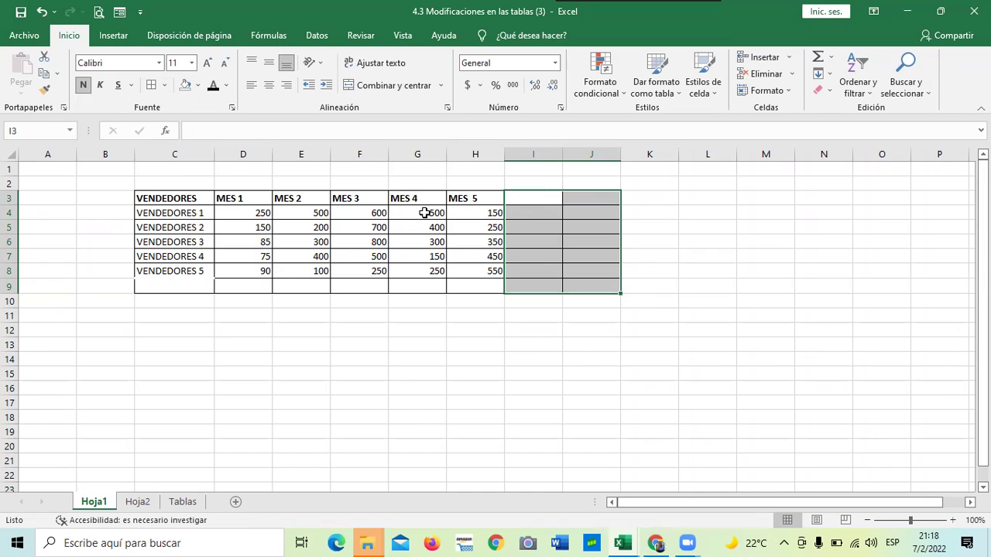
pyautogui.click(164, 86)
pyautogui.click(185, 193)
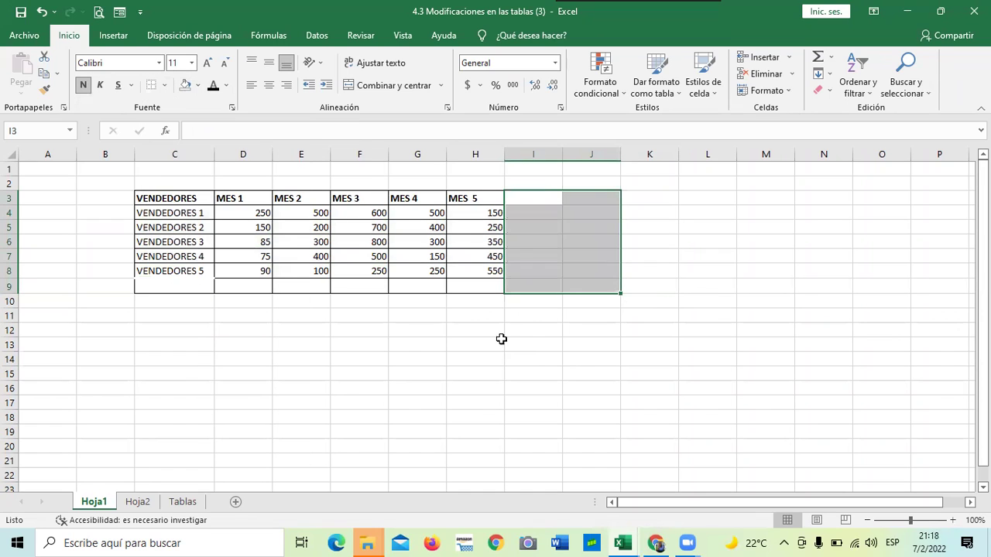
pyautogui.click(496, 343)
pyautogui.moveTo(464, 198); pyautogui.dragTo(480, 269)
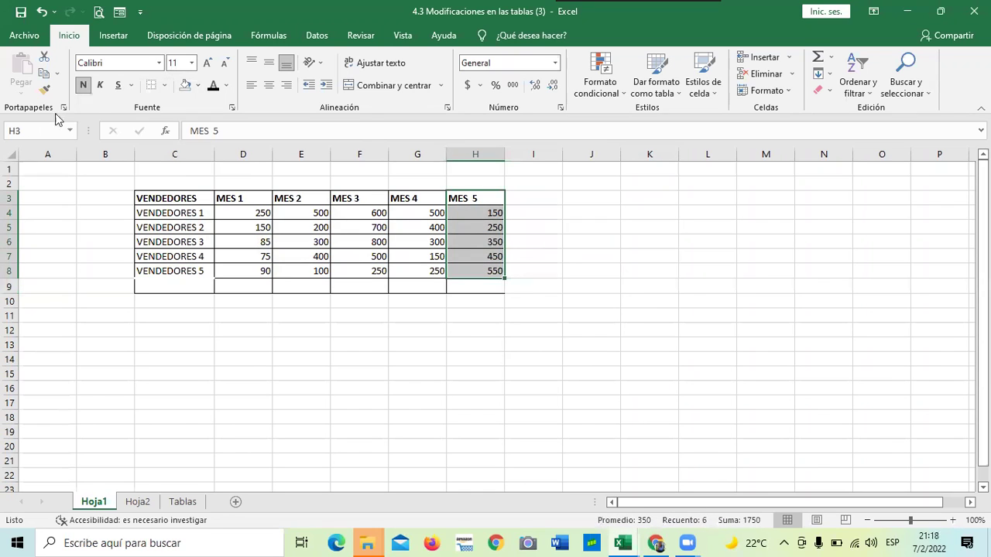
pyautogui.click(164, 86)
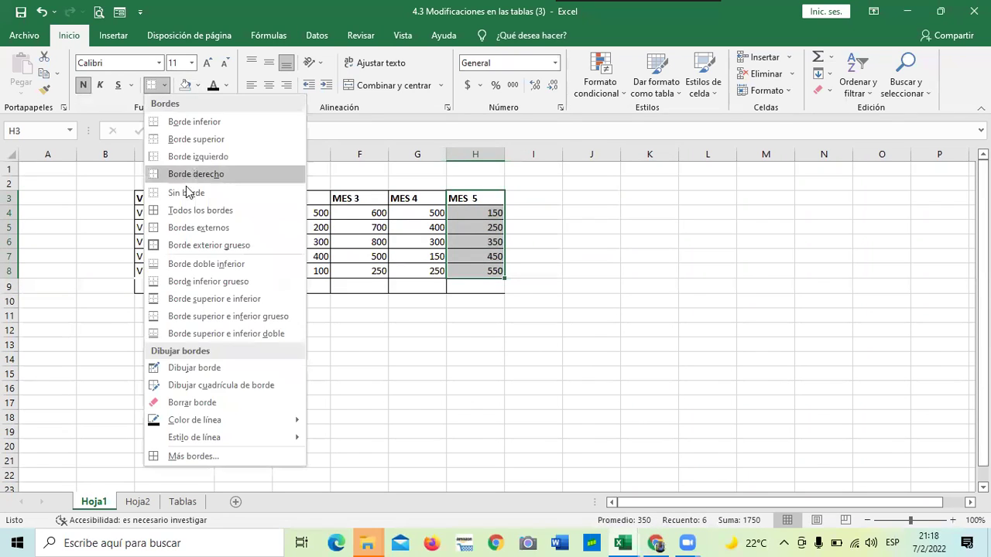
pyautogui.click(197, 215)
pyautogui.click(313, 329)
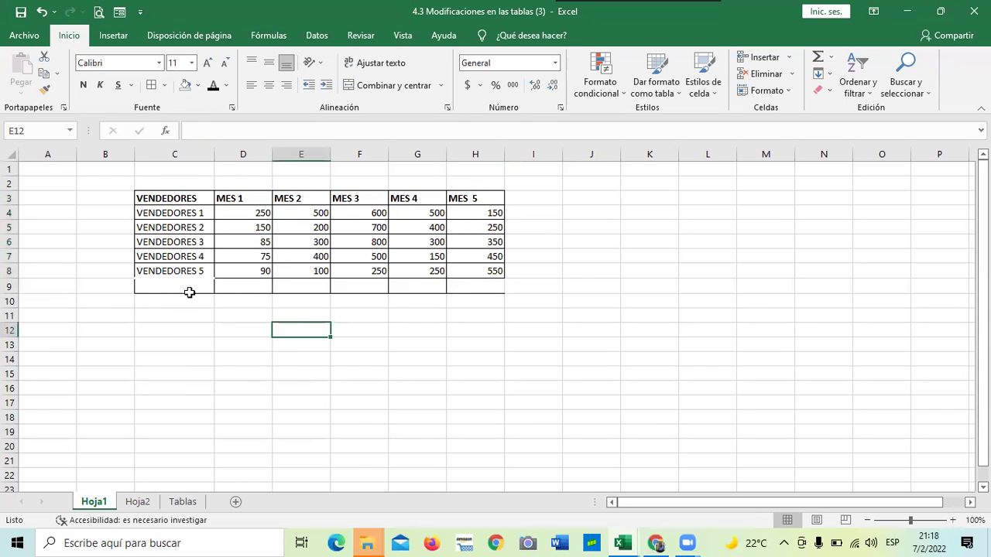
pyautogui.moveTo(186, 271); pyautogui.dragTo(476, 267)
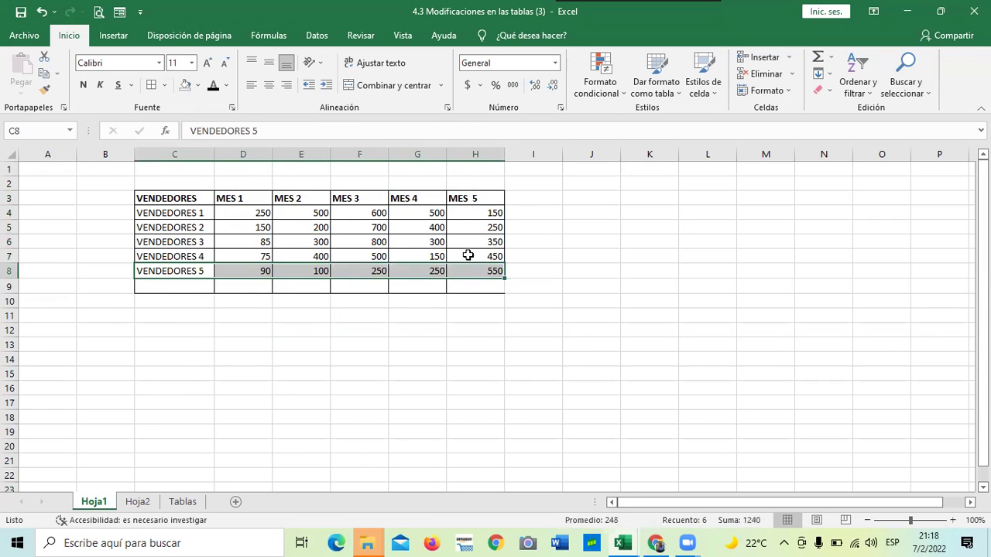
pyautogui.click(148, 85)
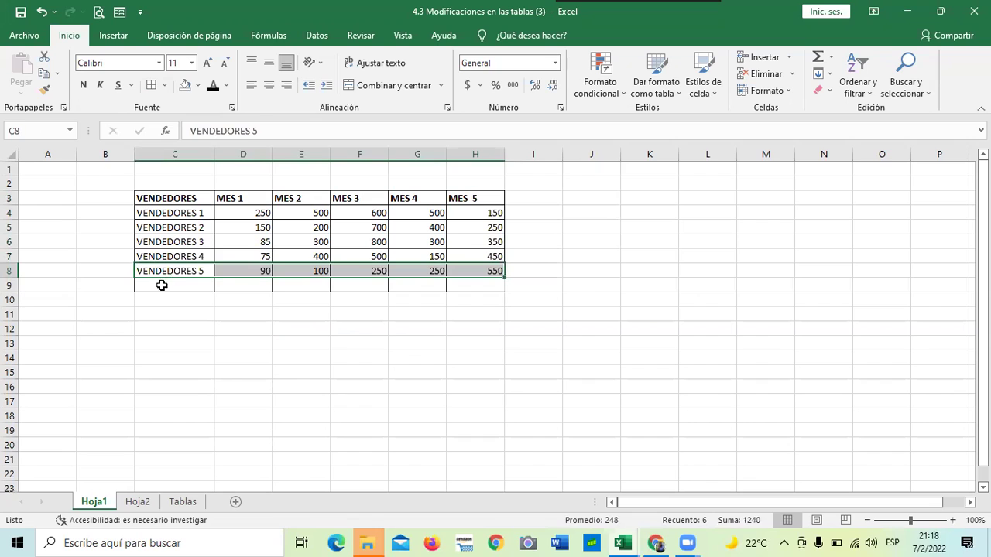
pyautogui.moveTo(161, 286); pyautogui.dragTo(482, 297)
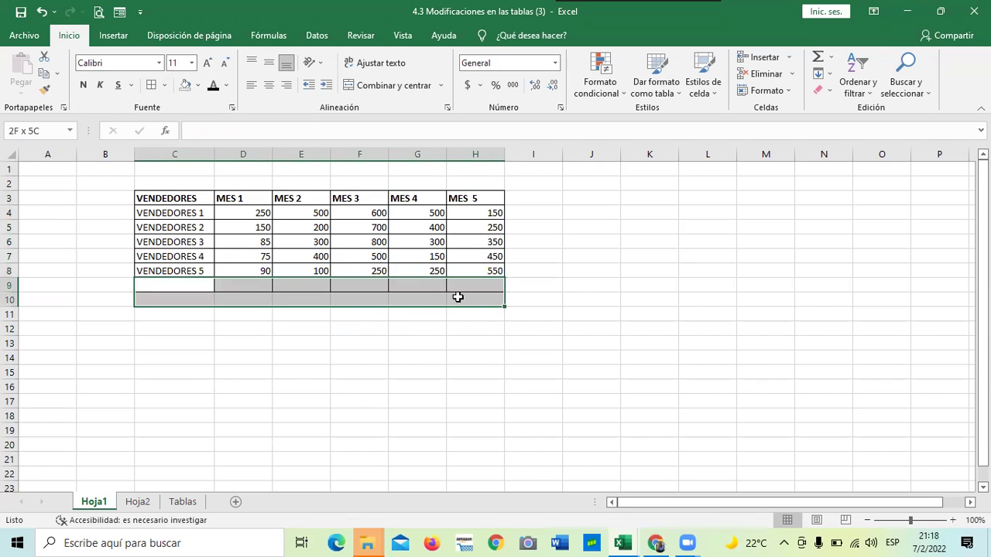
pyautogui.click(162, 85)
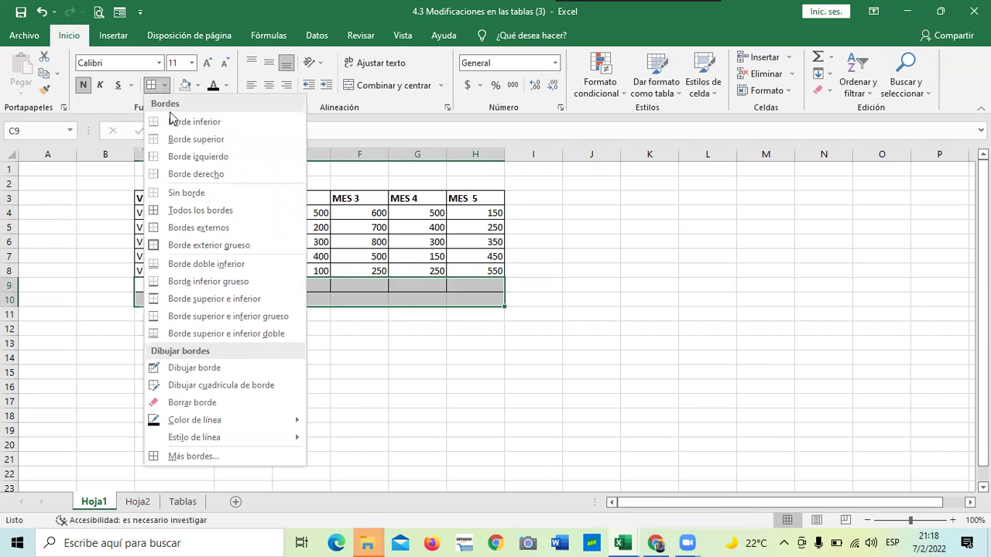
pyautogui.click(172, 196)
pyautogui.click(383, 370)
pyautogui.moveTo(162, 269); pyautogui.dragTo(457, 270)
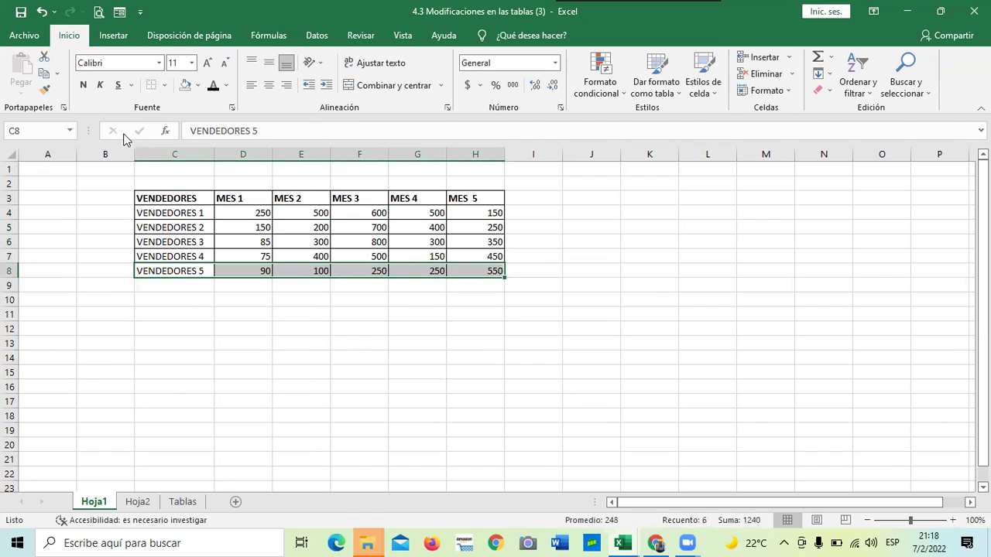
pyautogui.click(164, 85)
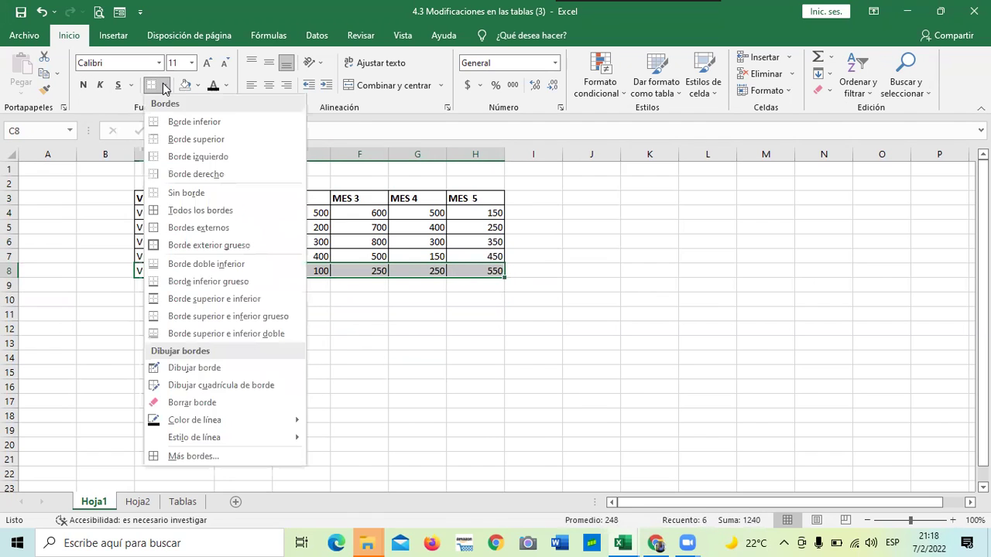
pyautogui.click(179, 212)
pyautogui.click(514, 429)
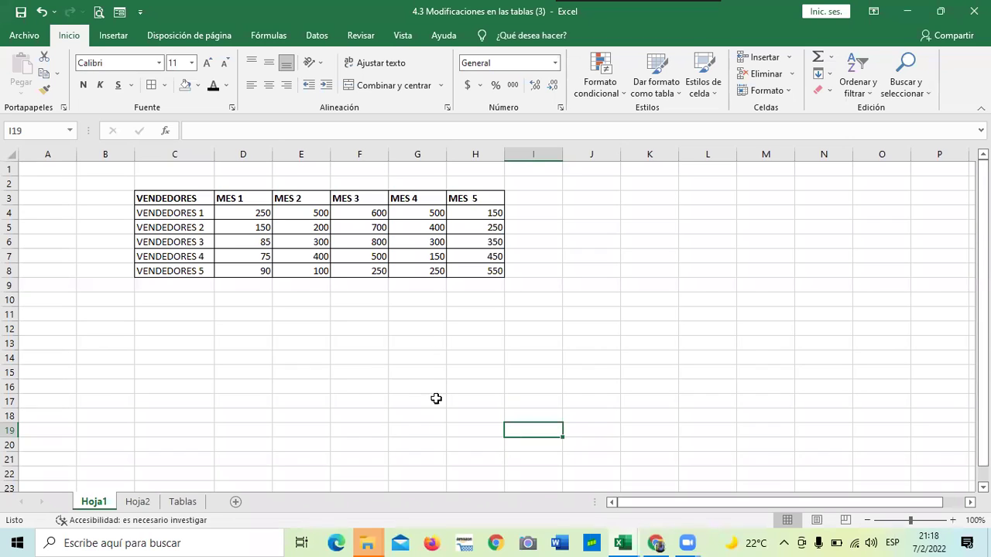
pyautogui.click(431, 346)
pyautogui.click(269, 227)
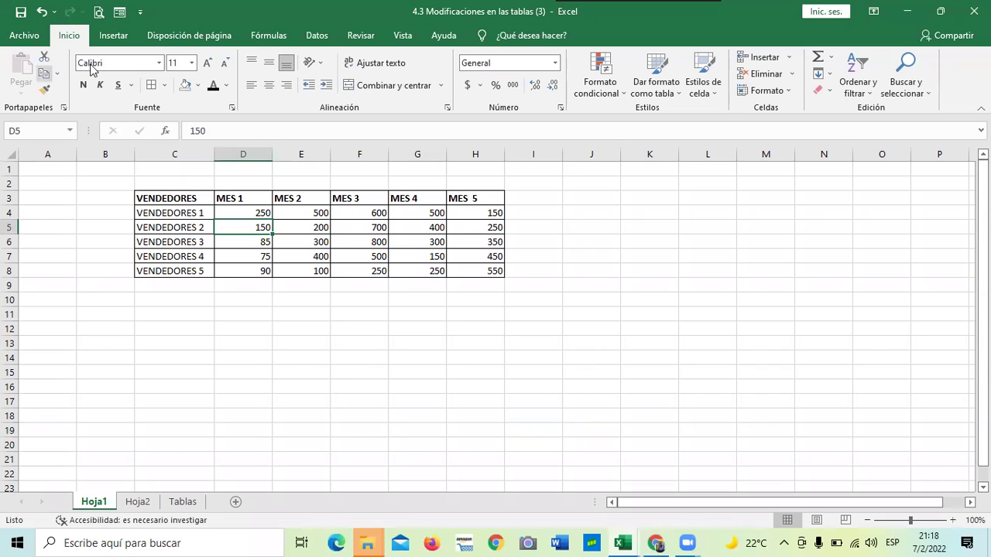
pyautogui.click(627, 231)
pyautogui.click(379, 244)
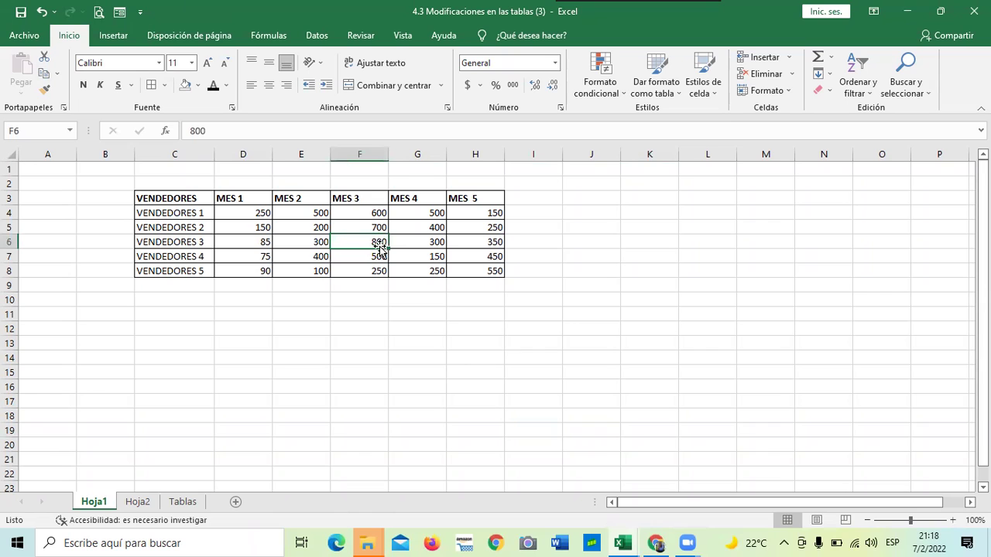
# - Insert a table from range $C$3:$H$8 with 'La tabla tiene encabezados' checked
pyautogui.click(112, 36)
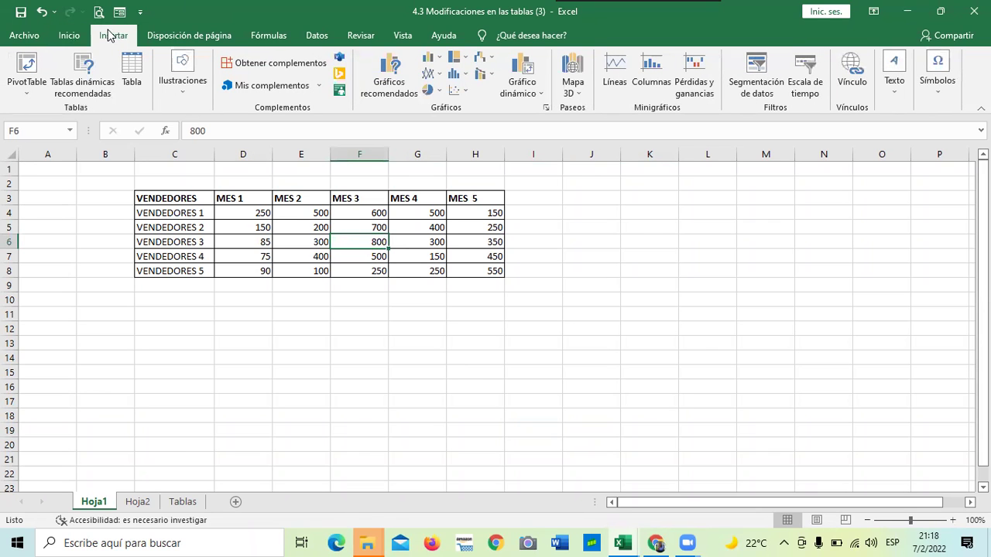
pyautogui.click(136, 68)
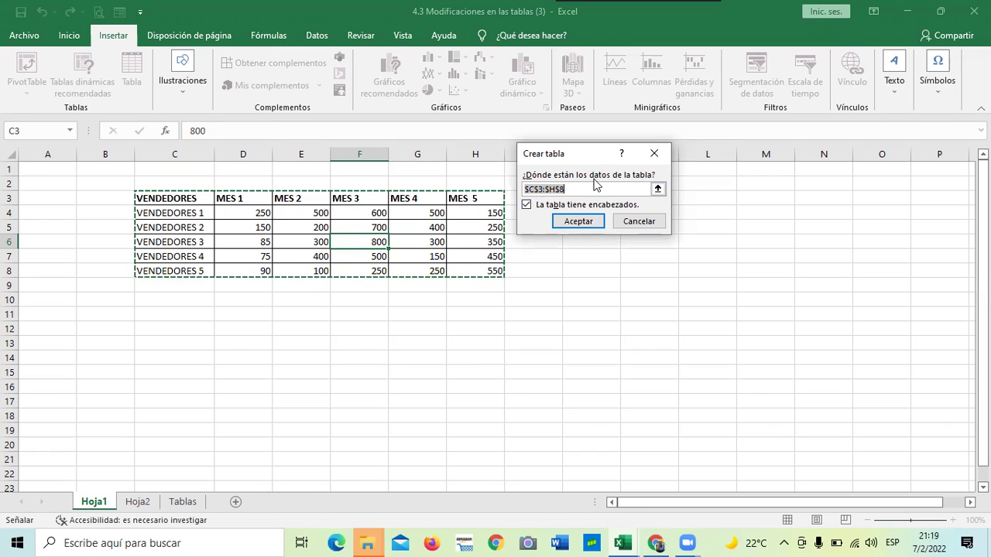
pyautogui.moveTo(598, 148); pyautogui.dragTo(664, 172)
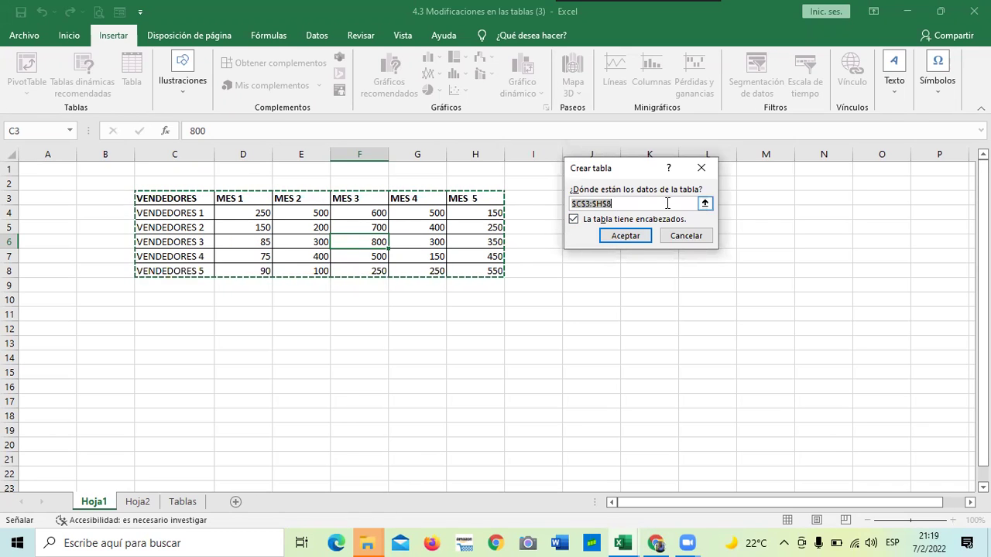
pyautogui.click(705, 203)
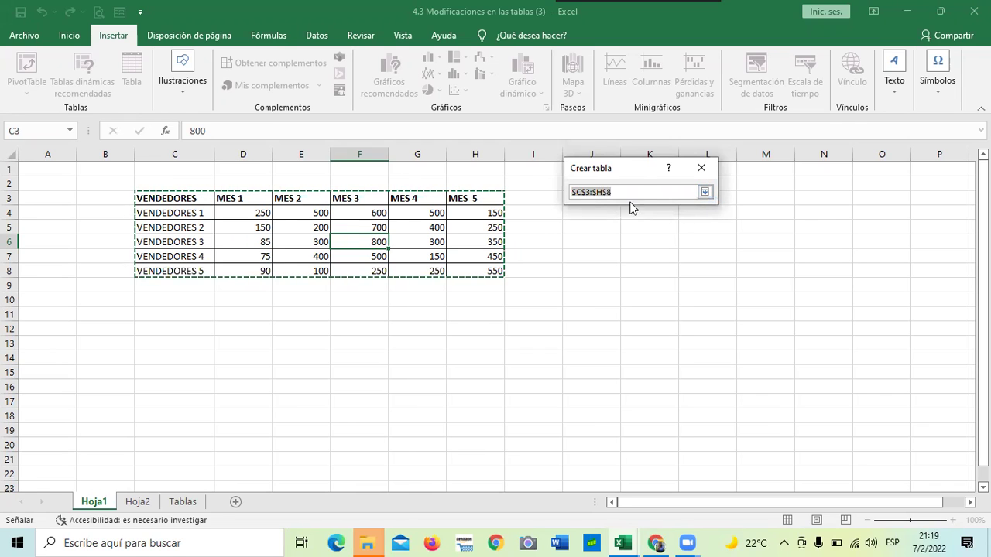
pyautogui.click(705, 191)
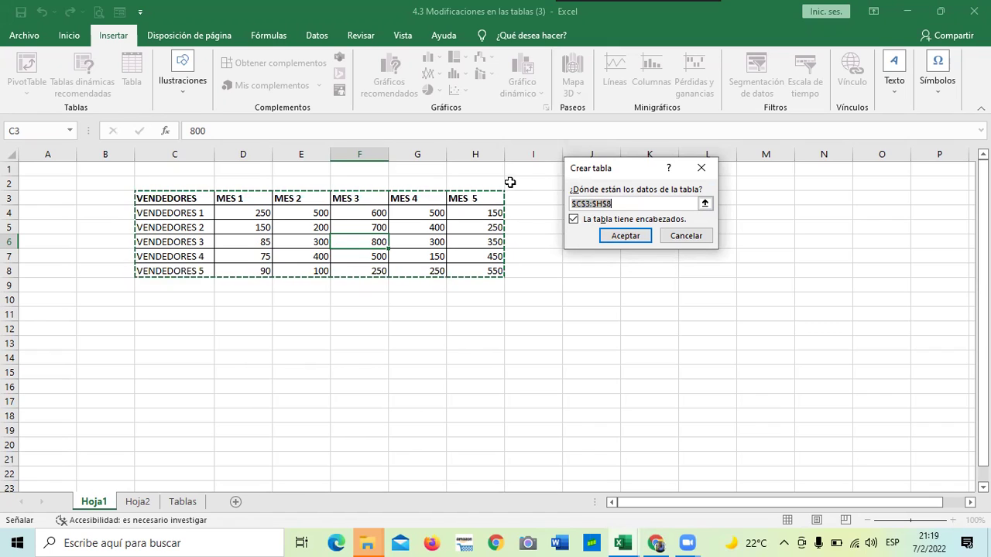
pyautogui.click(576, 220)
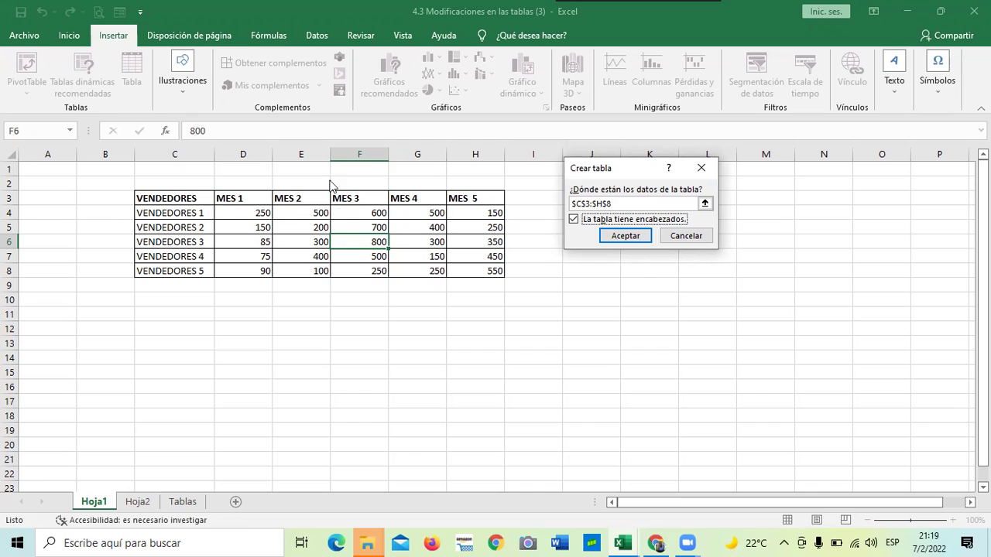
pyautogui.click(626, 236)
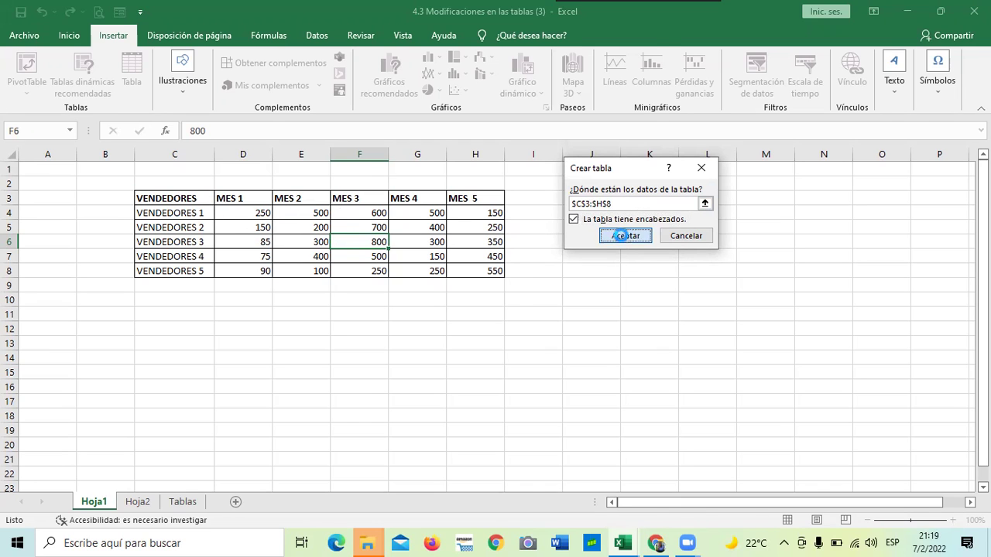
pyautogui.click(621, 235)
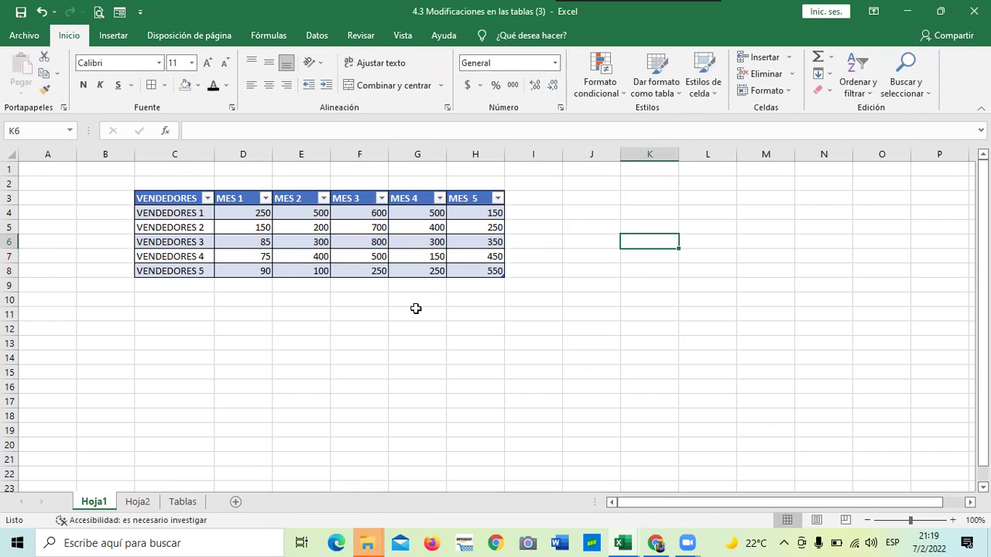
pyautogui.click(576, 209)
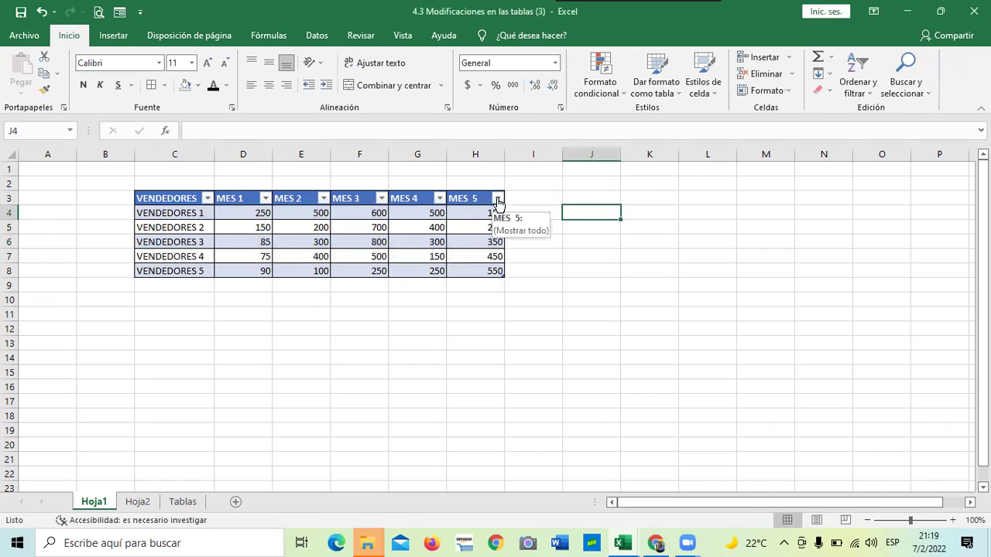
pyautogui.click(497, 199)
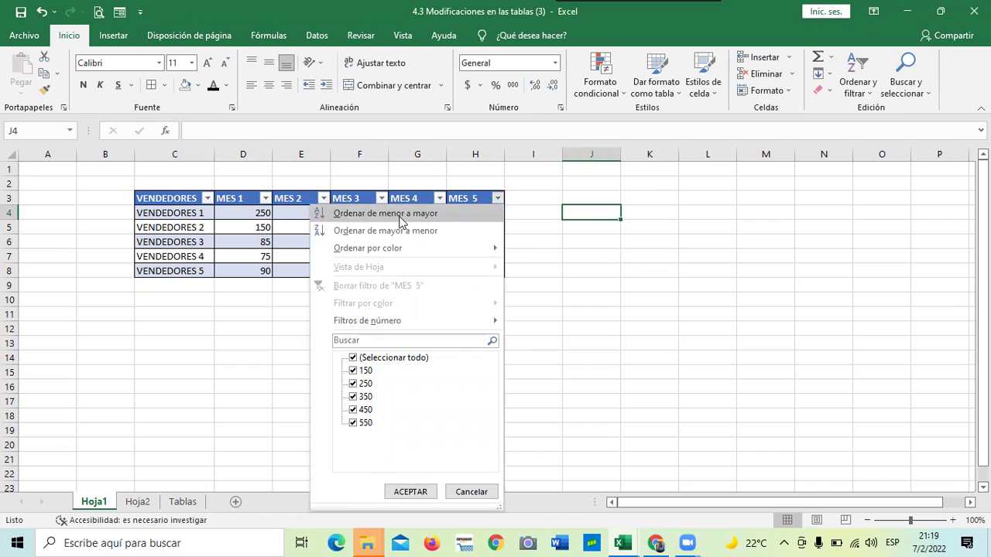
pyautogui.click(570, 290)
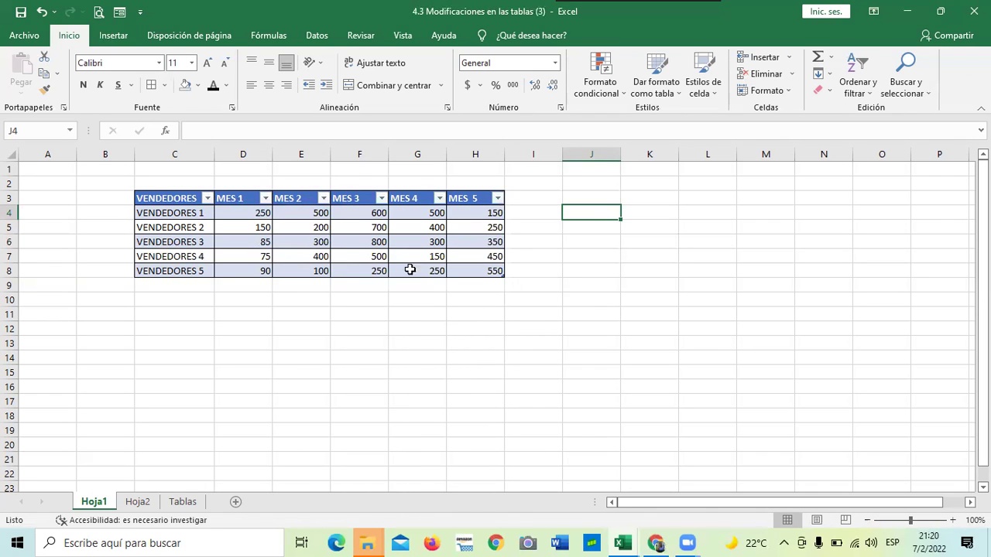
pyautogui.moveTo(344, 242); pyautogui.dragTo(328, 243)
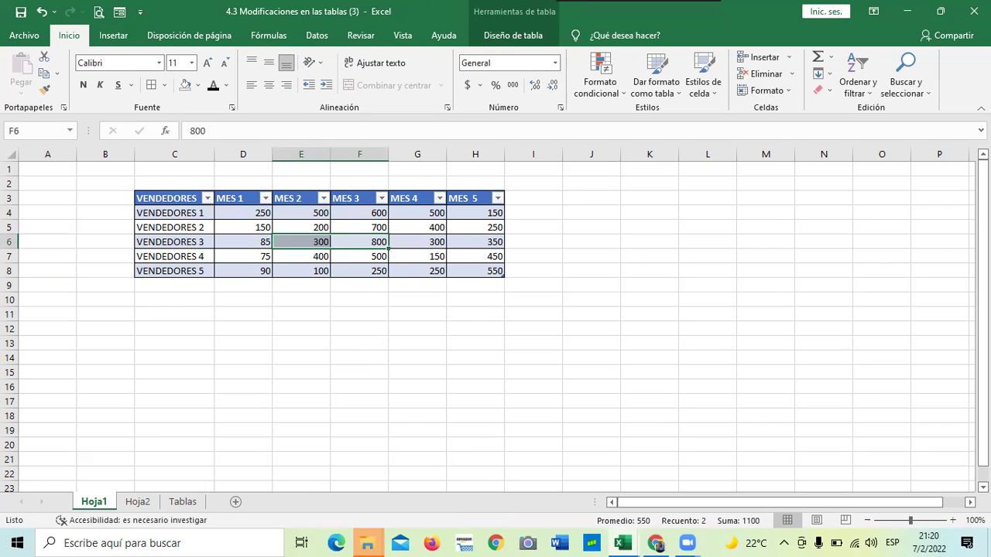
# - Select a cell inside the VENDEDORES table and show its Diseño de tabla settings for Tabla5
pyautogui.click(511, 12)
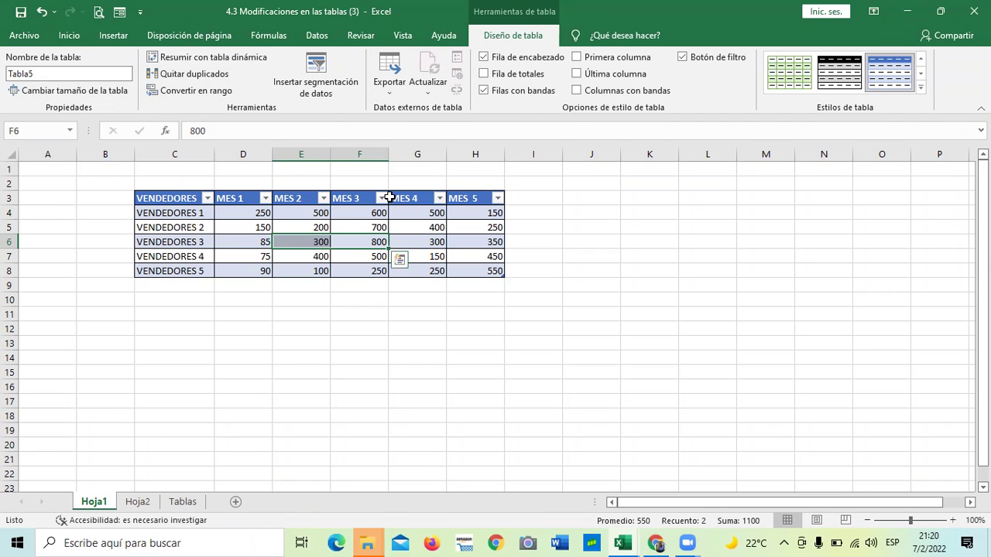
pyautogui.click(338, 256)
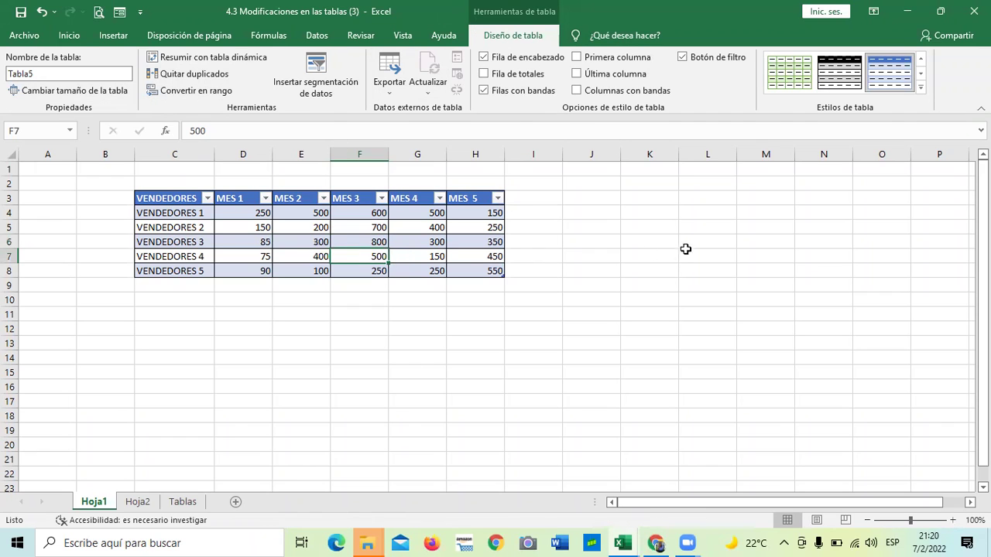
pyautogui.click(691, 221)
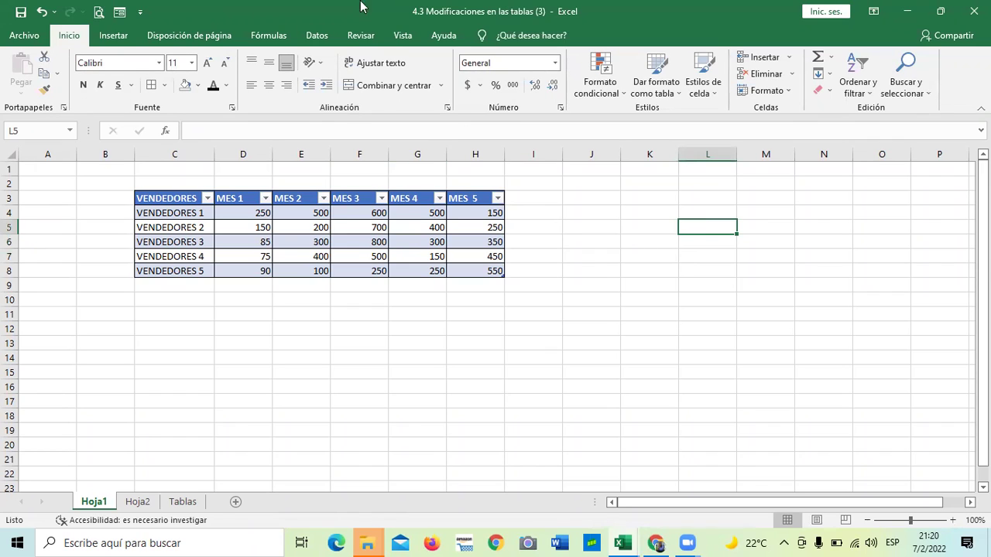
pyautogui.click(657, 261)
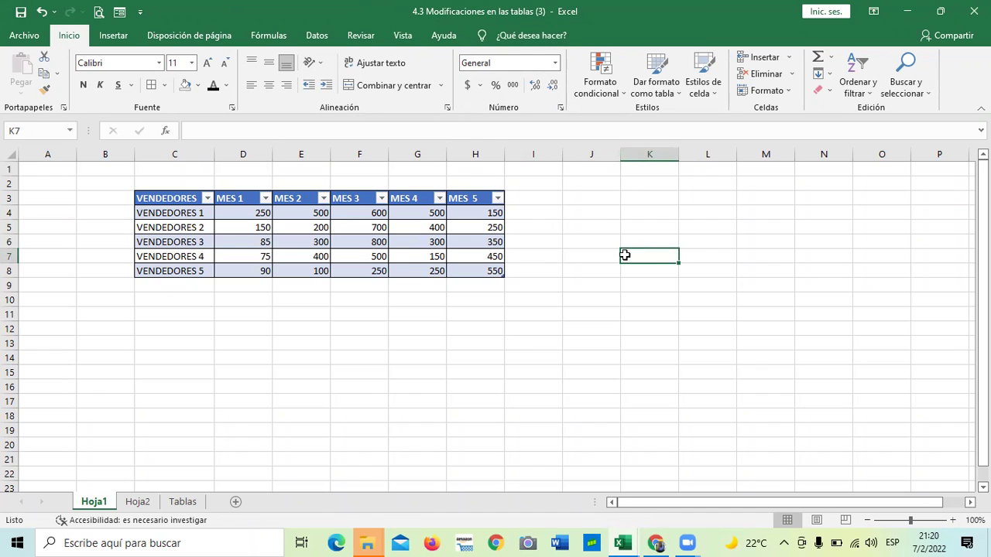
pyautogui.click(616, 314)
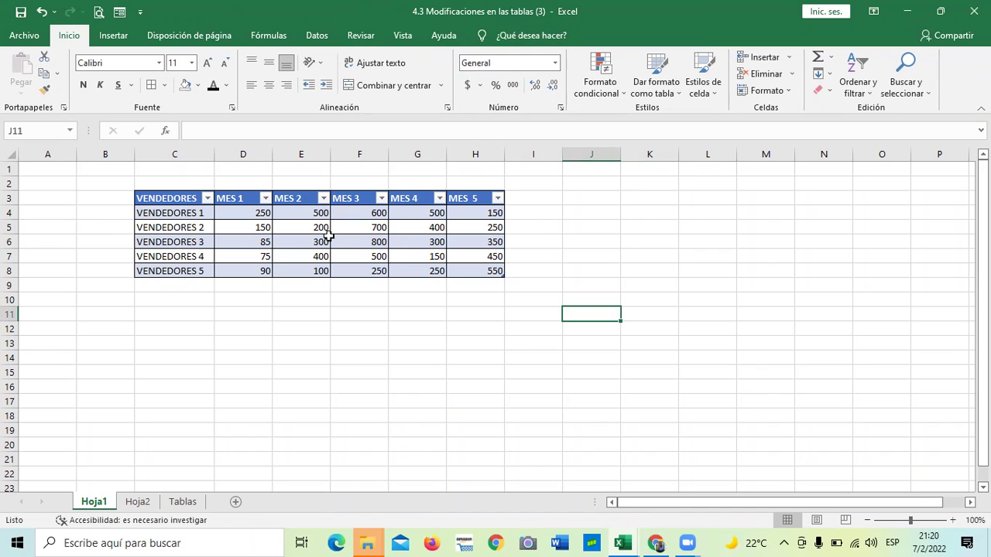
pyautogui.click(293, 230)
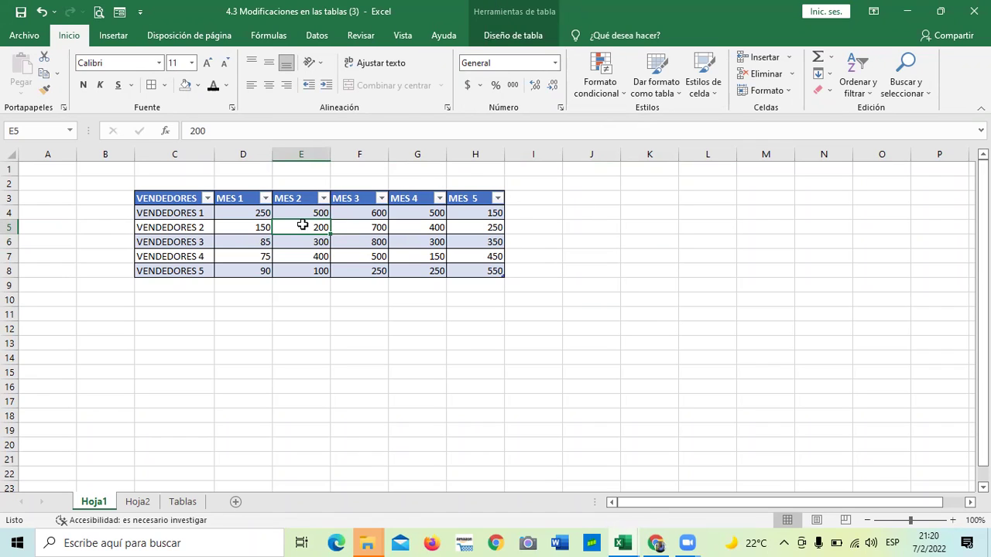
pyautogui.click(414, 221)
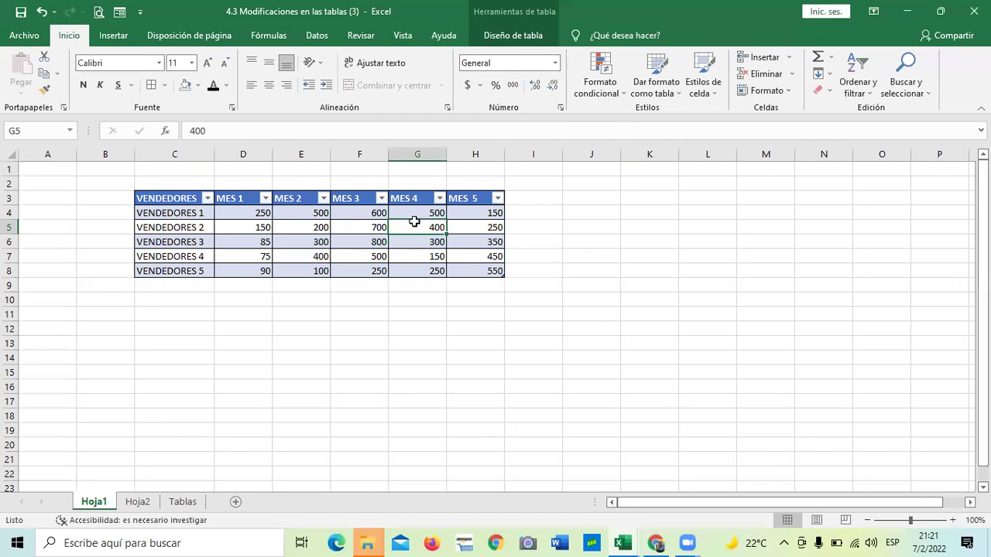
pyautogui.click(365, 246)
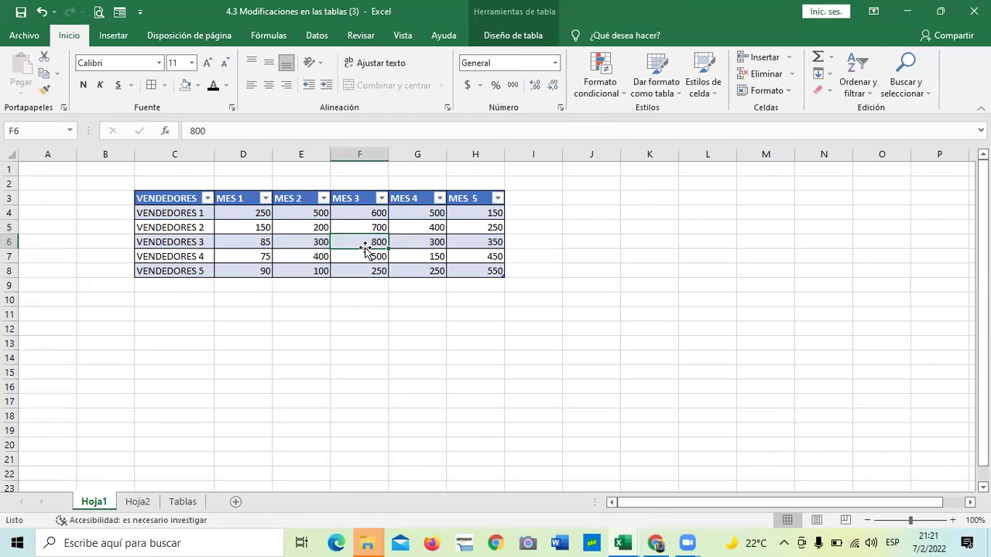
pyautogui.click(519, 37)
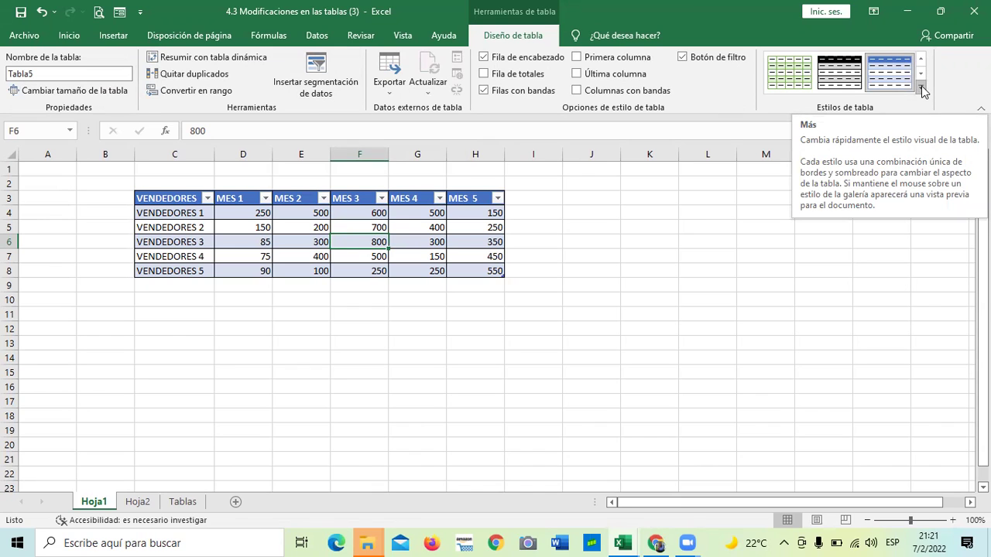
# - Apply the green Medio style from the expanded table styles gallery
pyautogui.click(921, 90)
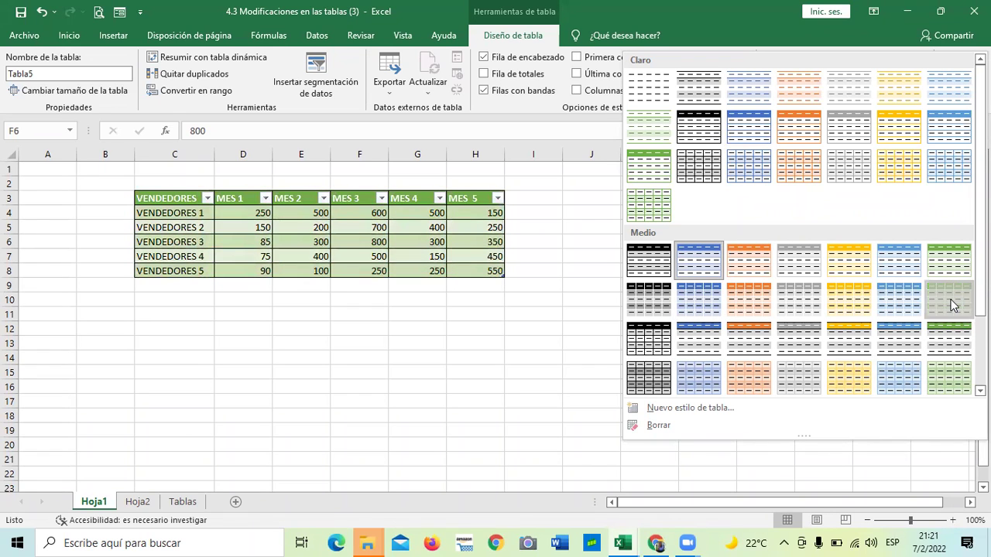
pyautogui.click(950, 303)
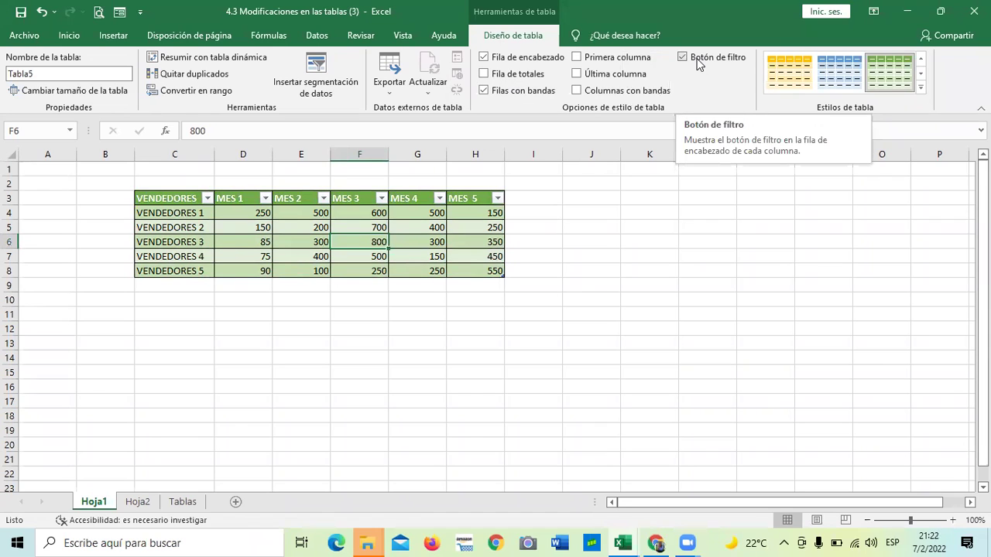
# - Toggle banded row shading off and back on to compare the table's look
pyautogui.click(484, 91)
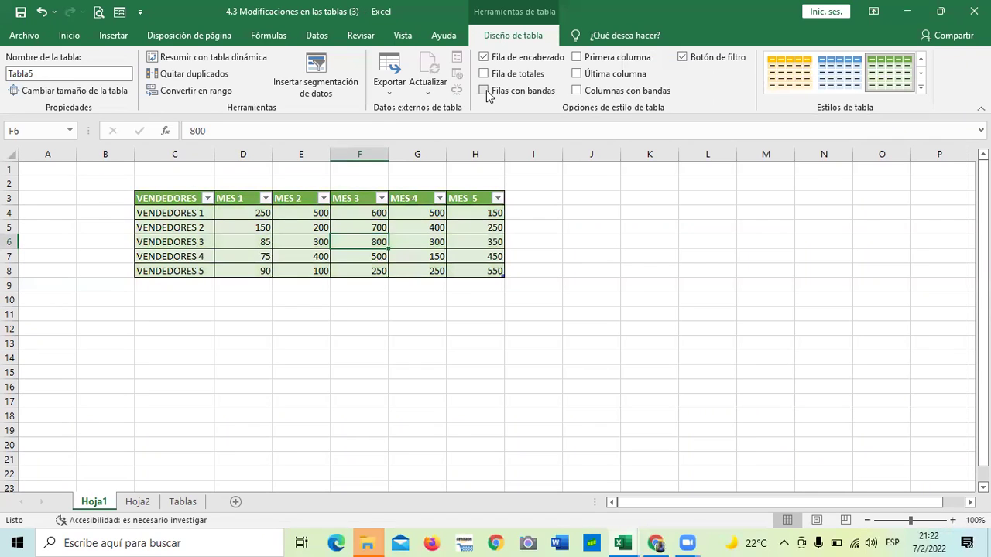
pyautogui.click(484, 92)
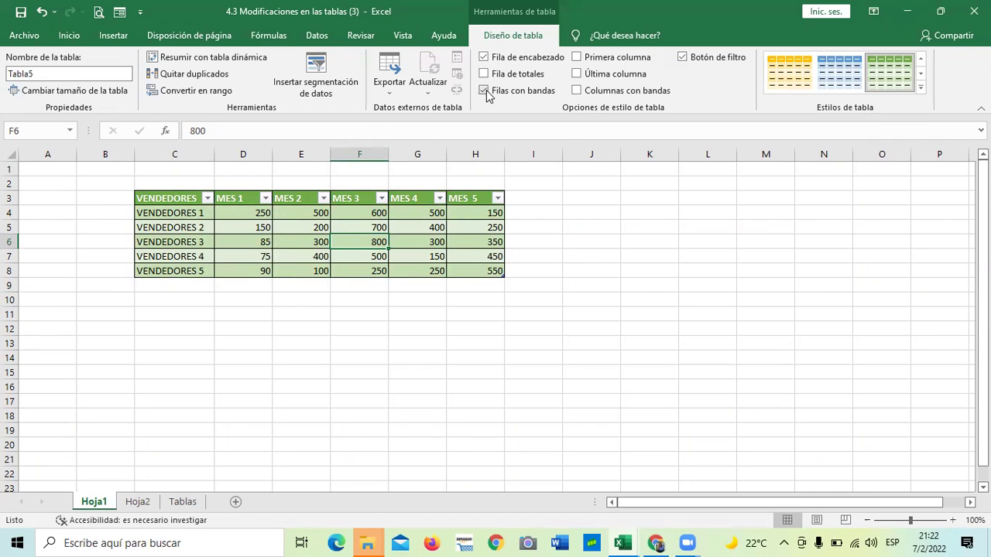
pyautogui.click(485, 92)
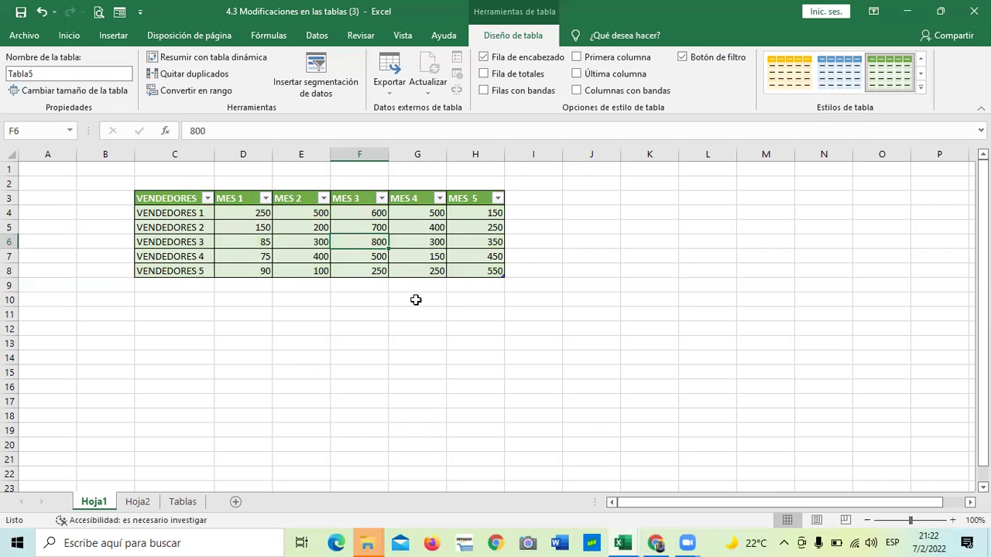
pyautogui.click(484, 91)
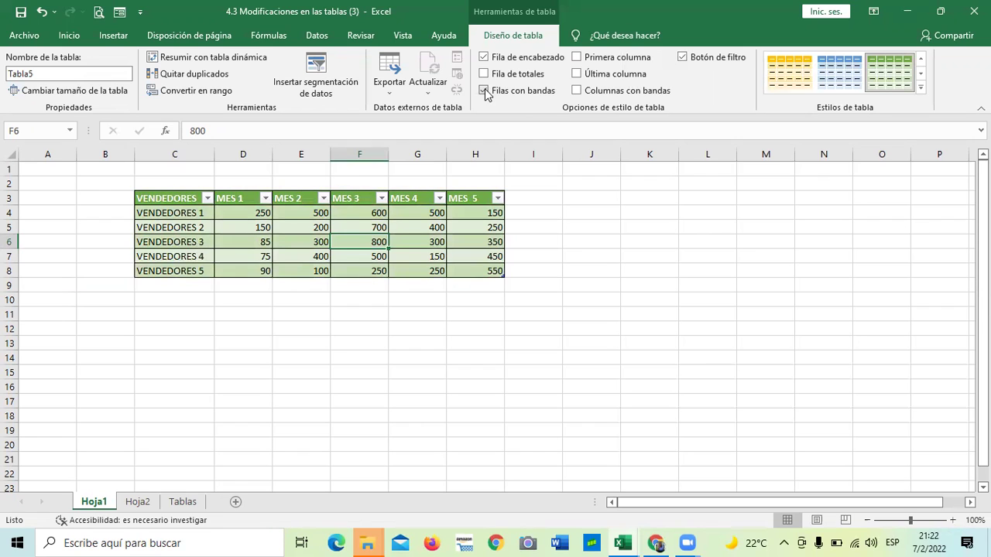
# - Add a Total row showing 1750 under MES 5 and expand the full styles gallery
pyautogui.click(920, 88)
pyautogui.click(487, 93)
pyautogui.click(484, 90)
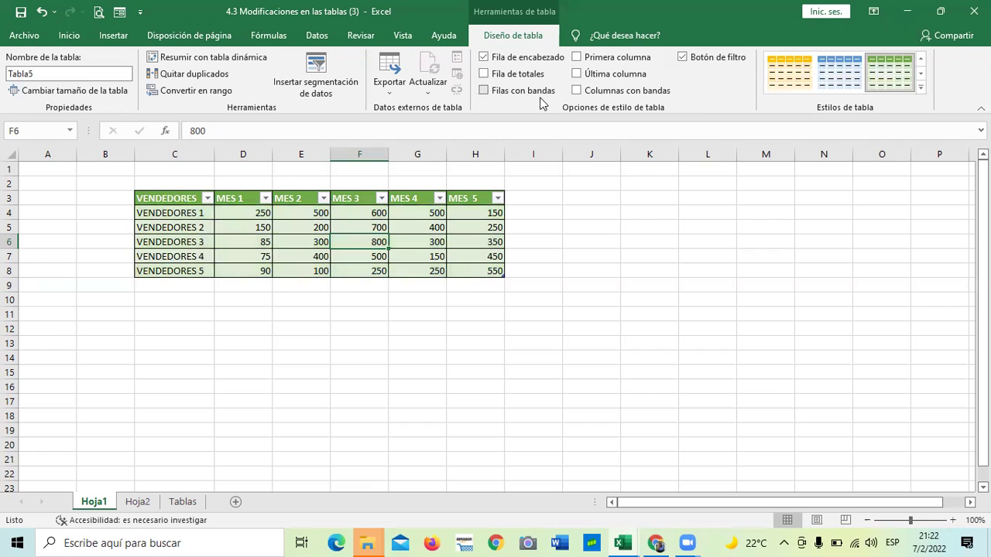
pyautogui.click(920, 88)
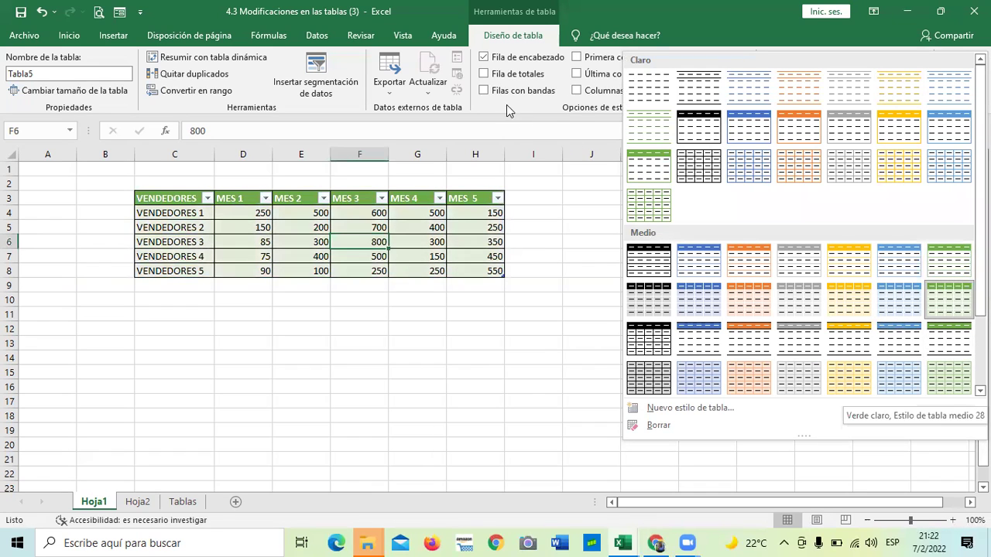
pyautogui.click(484, 73)
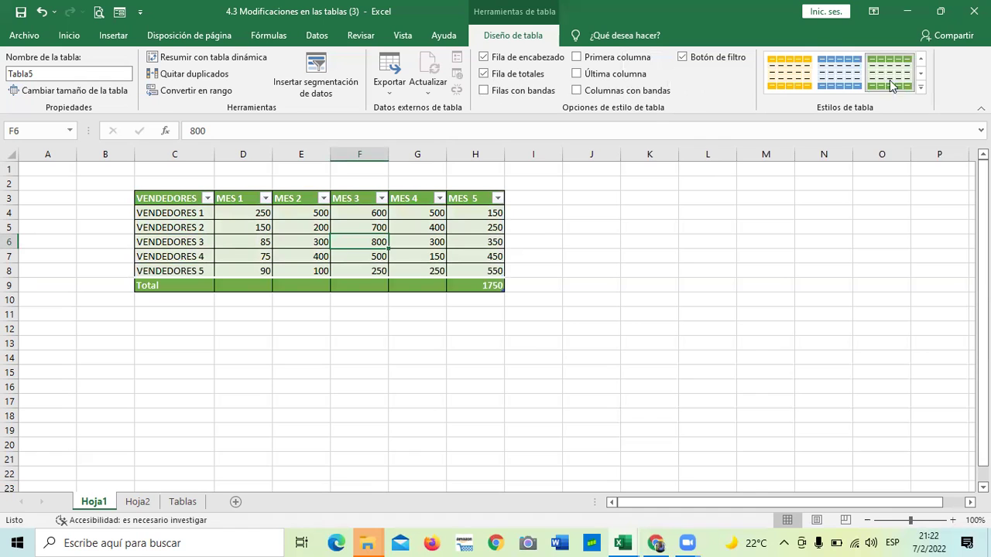
pyautogui.click(921, 88)
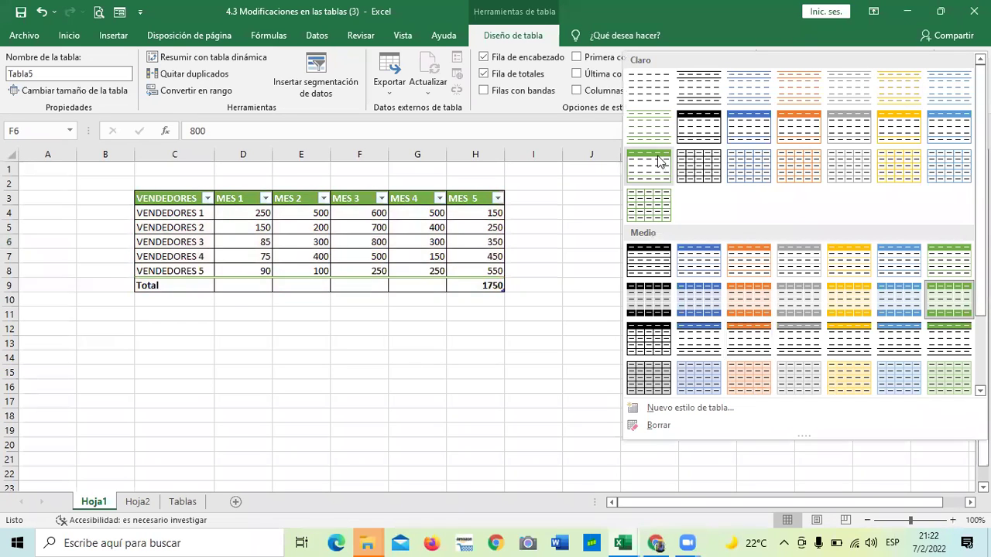
# - Turn on banded rows and apply Naranja, Estilo de tabla medio 10 to the VENDEDORES table
pyautogui.click(483, 91)
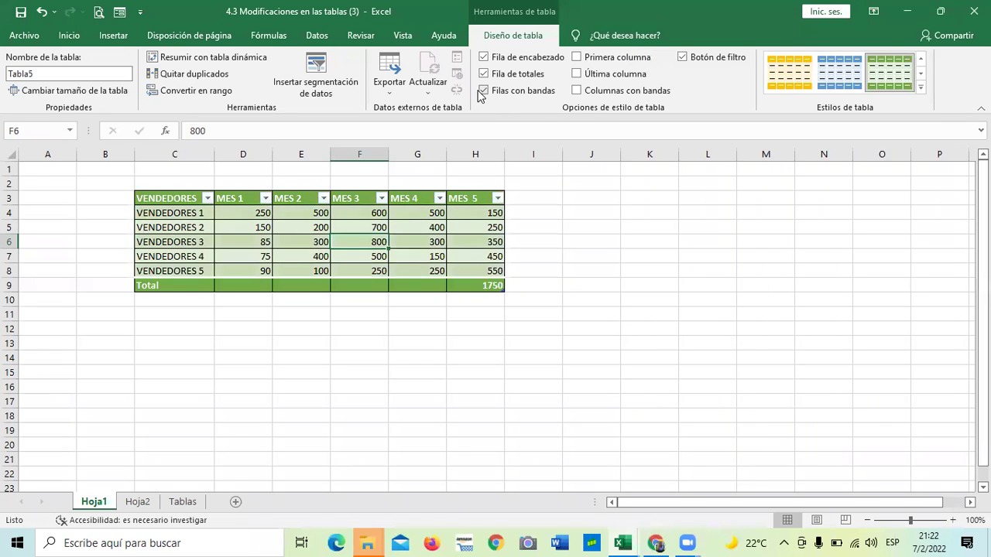
pyautogui.click(920, 86)
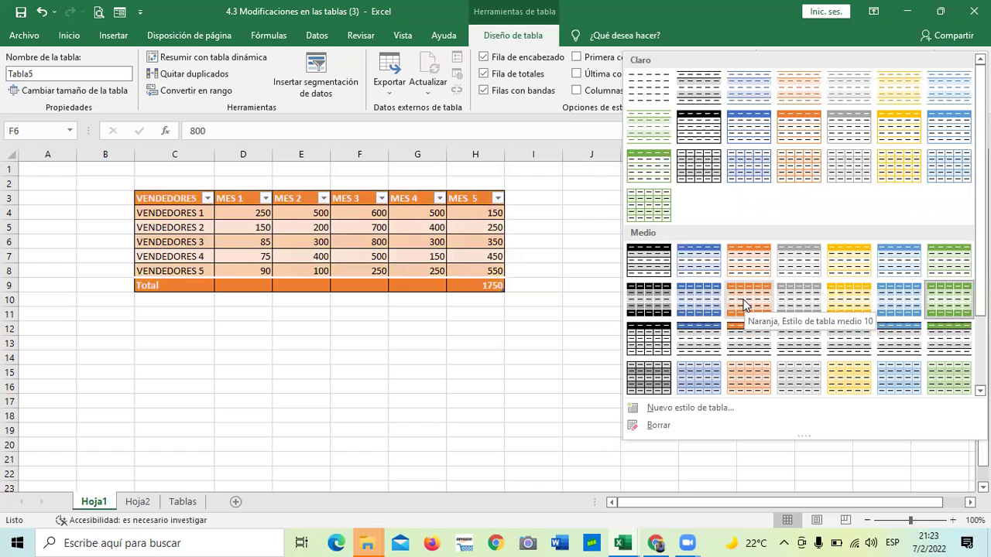
pyautogui.click(741, 301)
pyautogui.click(534, 311)
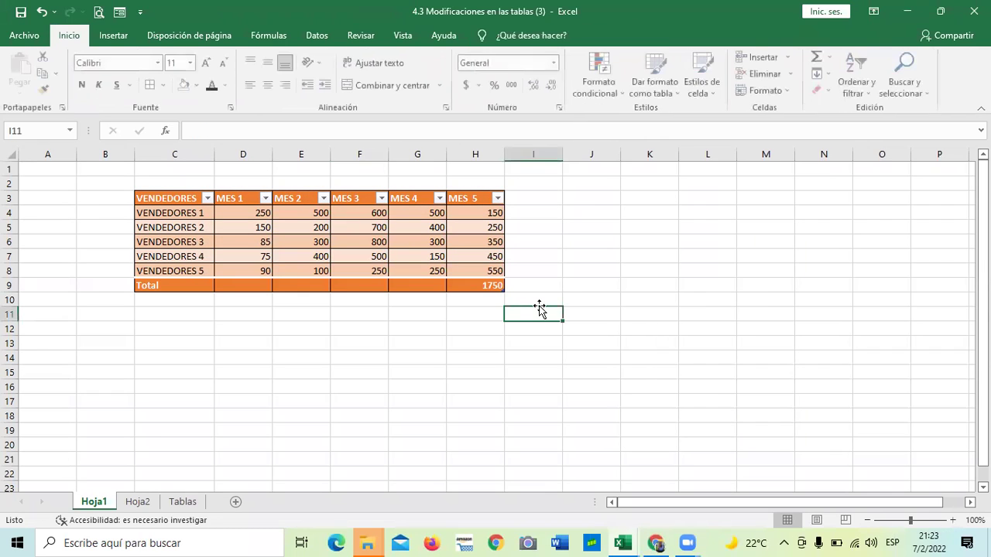
# - Keep banded rows on and uncheck Botón de filtro to remove the header filter arrows
pyautogui.click(372, 260)
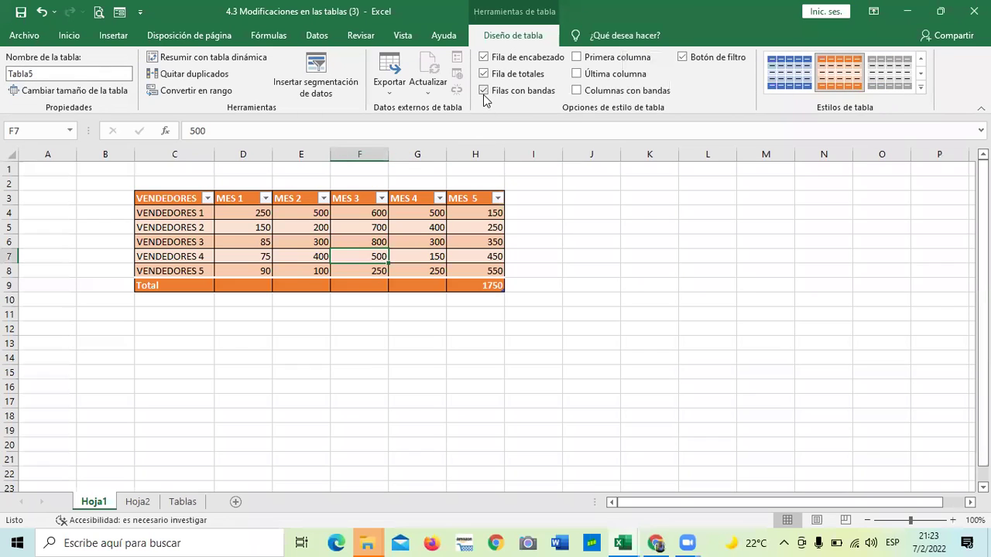
pyautogui.click(483, 91)
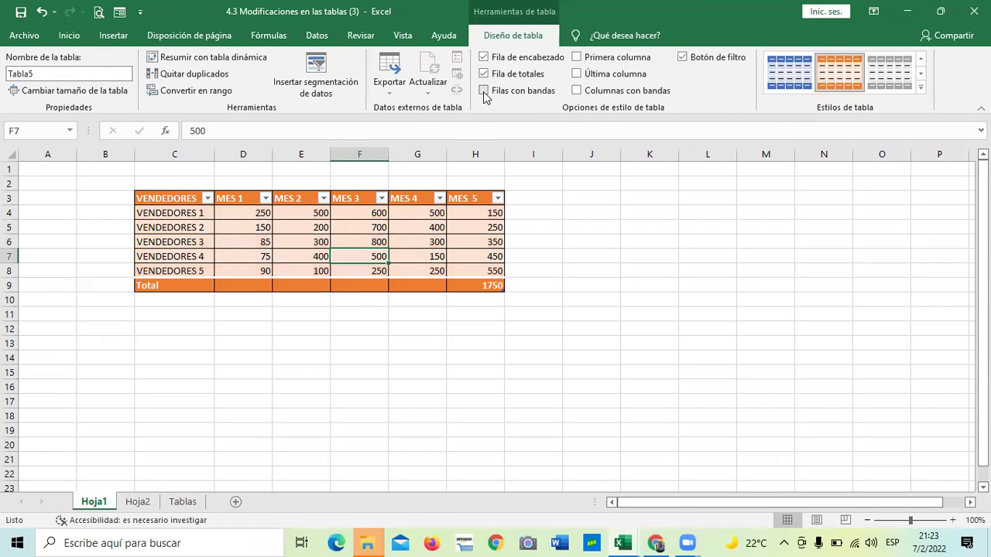
pyautogui.click(484, 91)
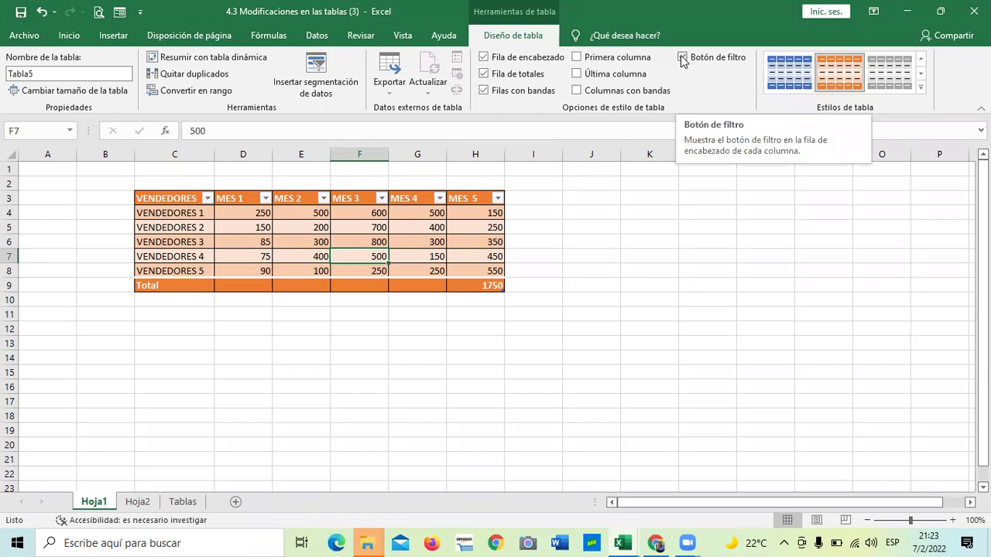
pyautogui.click(682, 58)
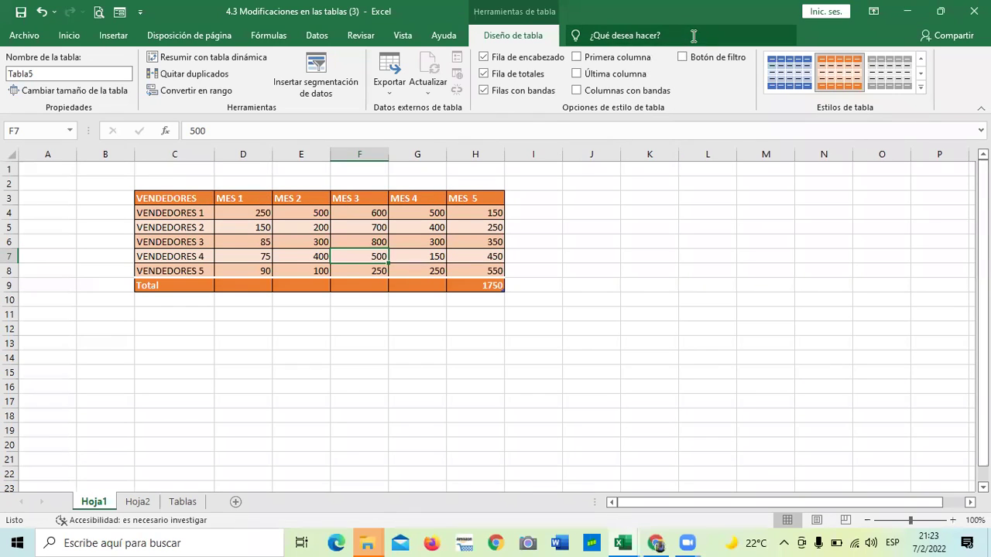
pyautogui.click(450, 271)
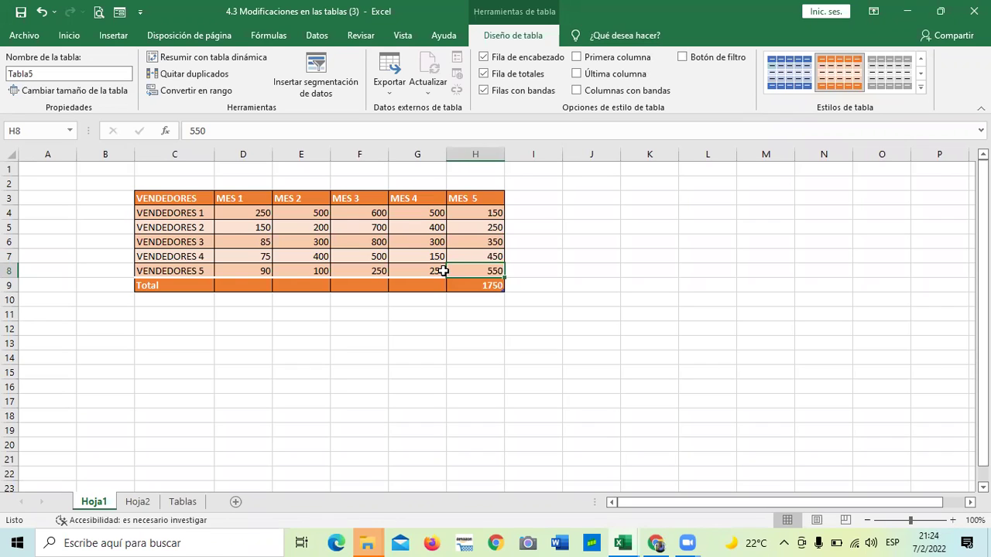
pyautogui.click(397, 253)
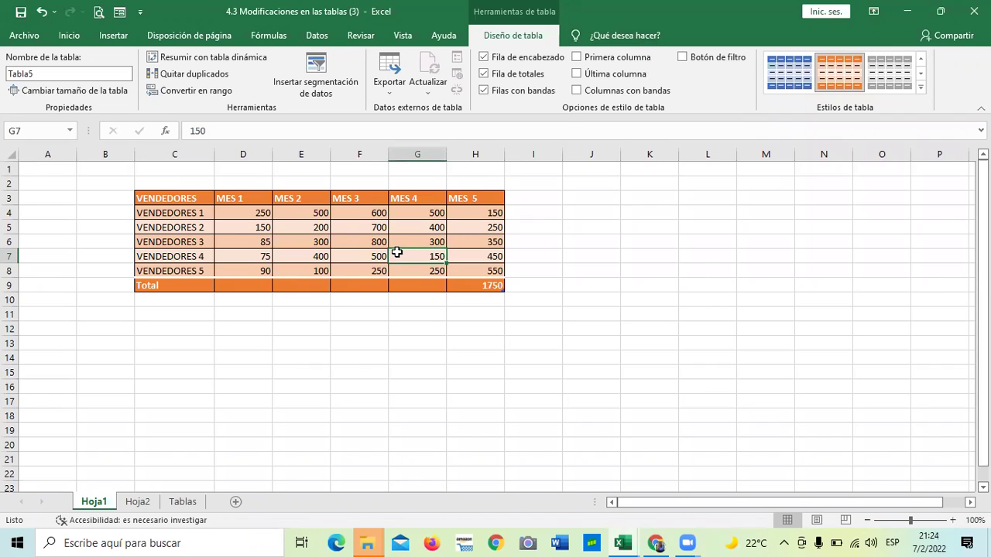
pyautogui.click(388, 244)
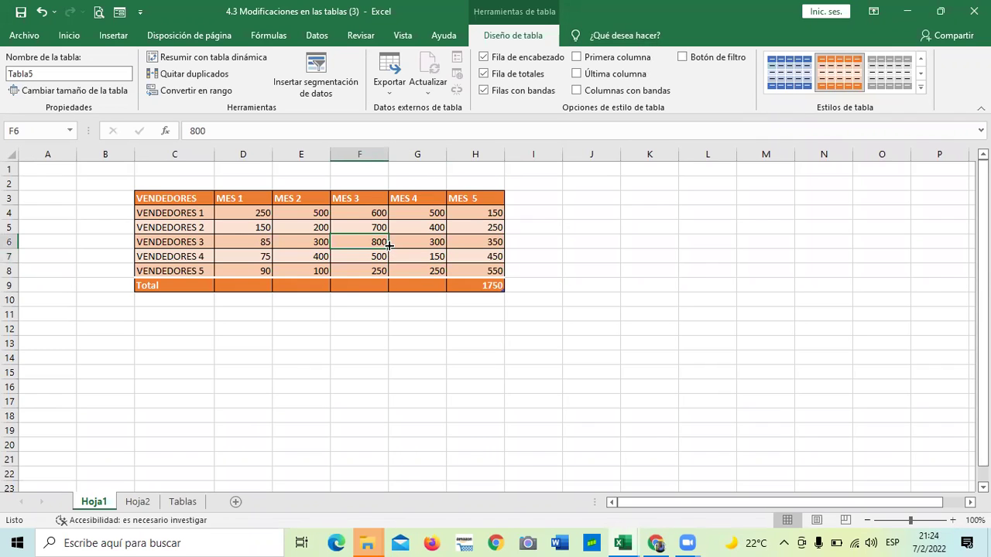
pyautogui.click(682, 57)
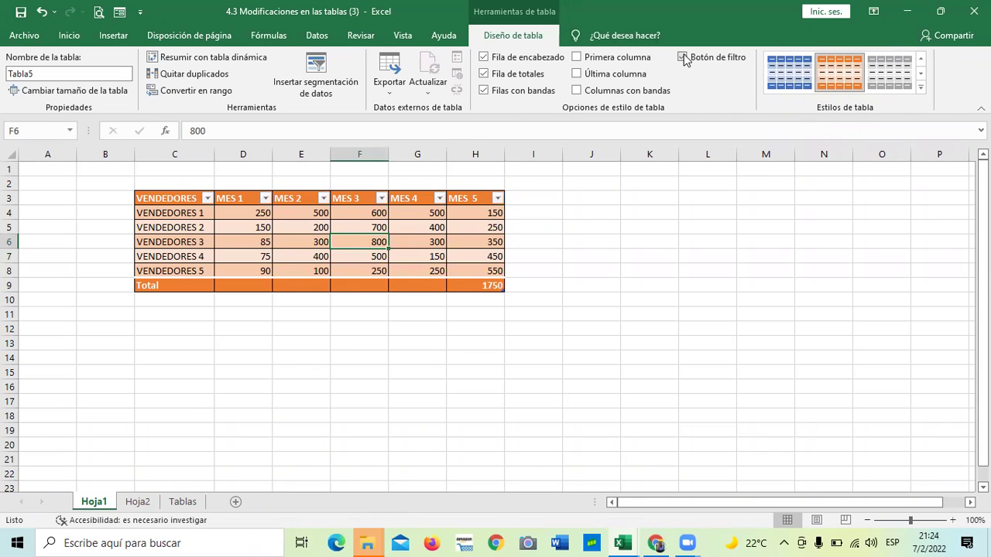
pyautogui.click(490, 192)
pyautogui.click(498, 198)
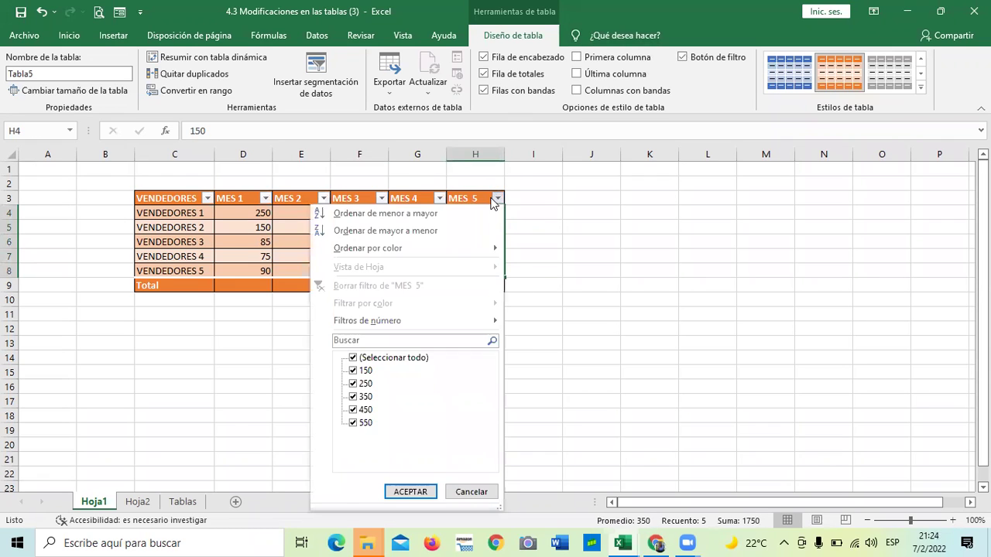
pyautogui.click(254, 203)
pyautogui.click(320, 225)
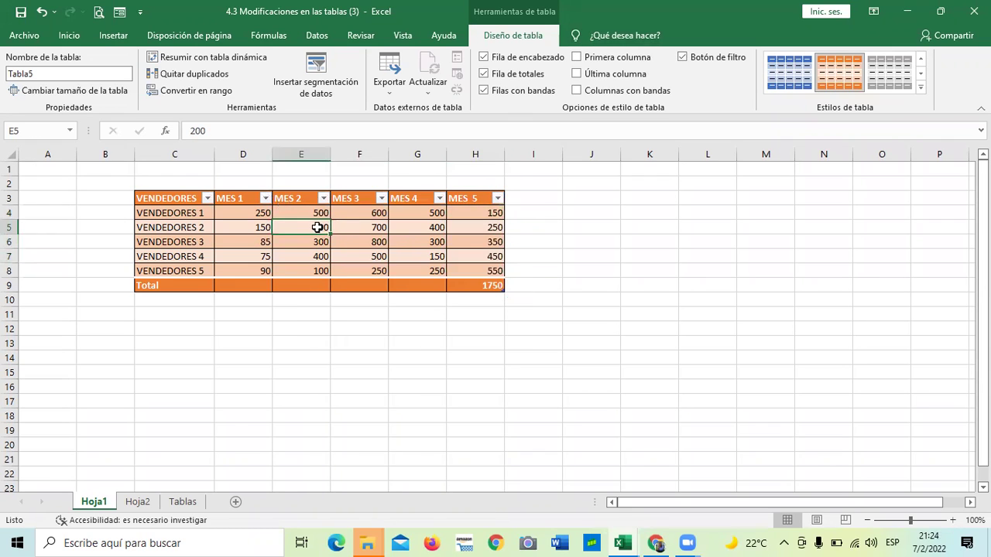
pyautogui.click(265, 199)
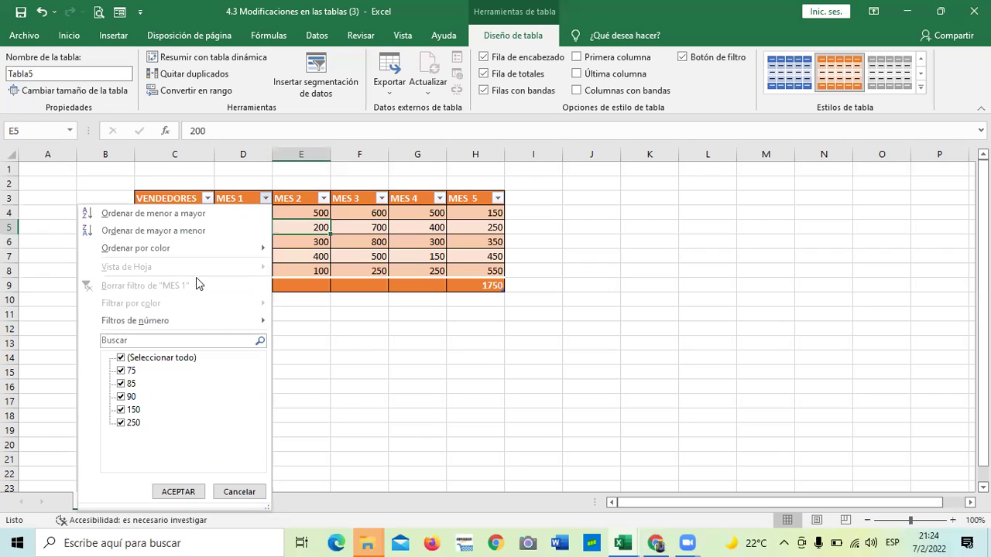
pyautogui.moveTo(197, 321)
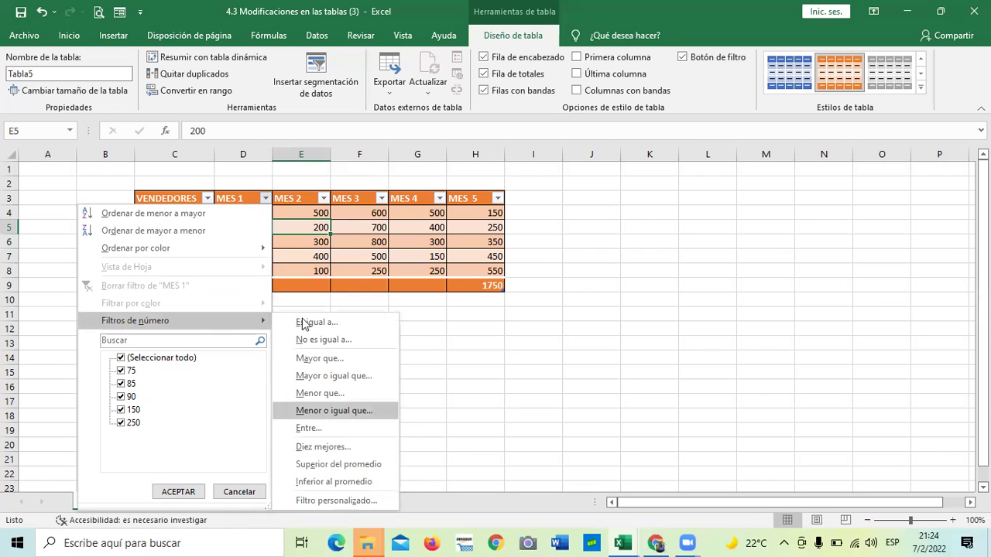
pyautogui.click(466, 346)
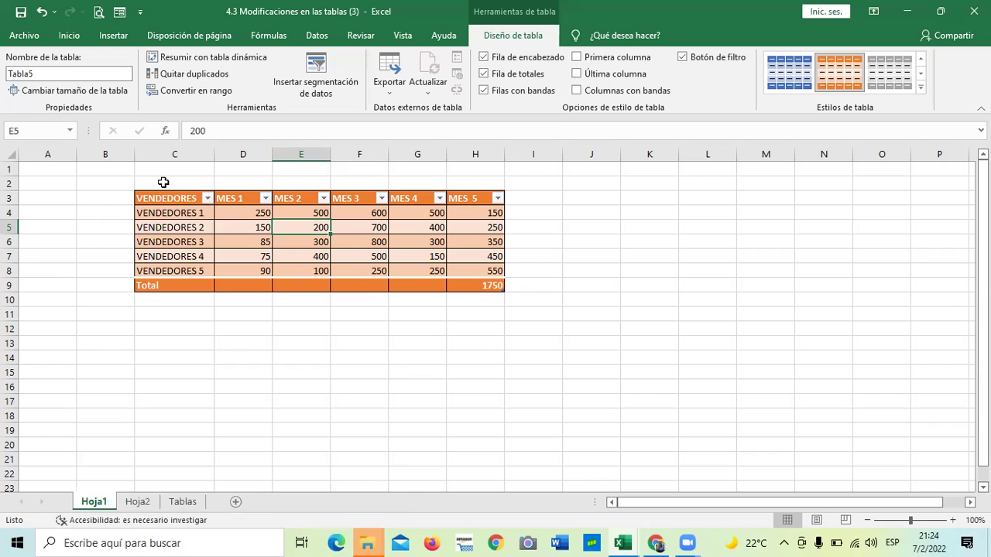
pyautogui.click(206, 198)
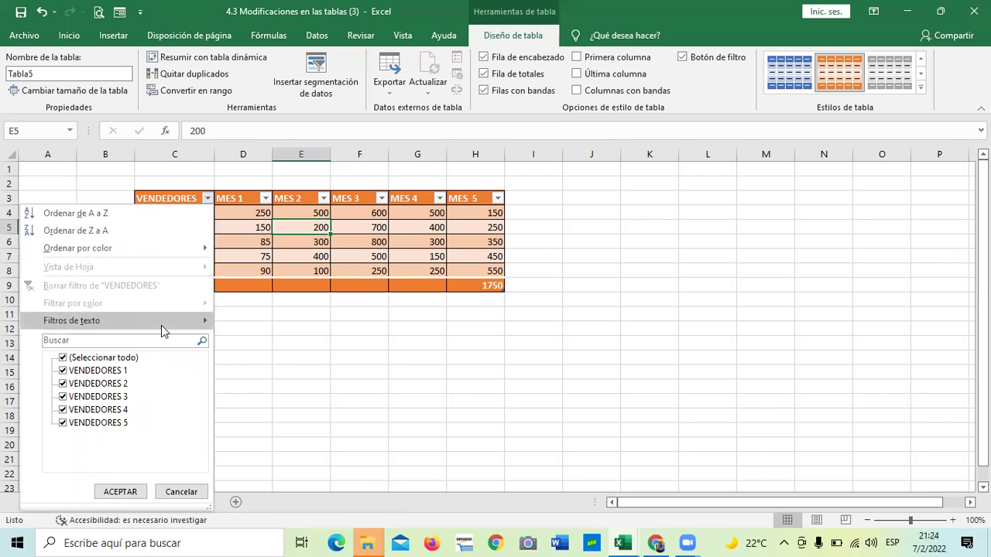
pyautogui.moveTo(161, 329)
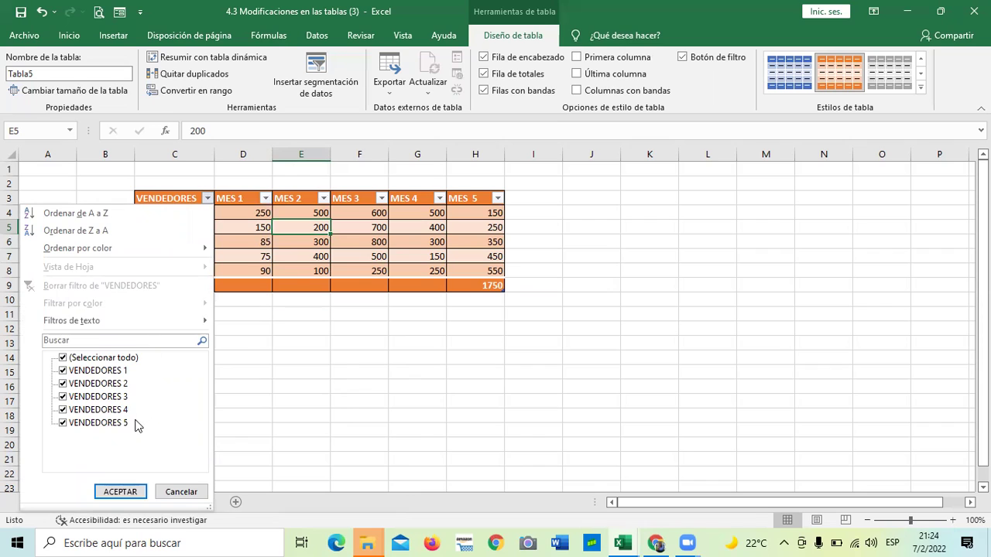
pyautogui.moveTo(129, 323)
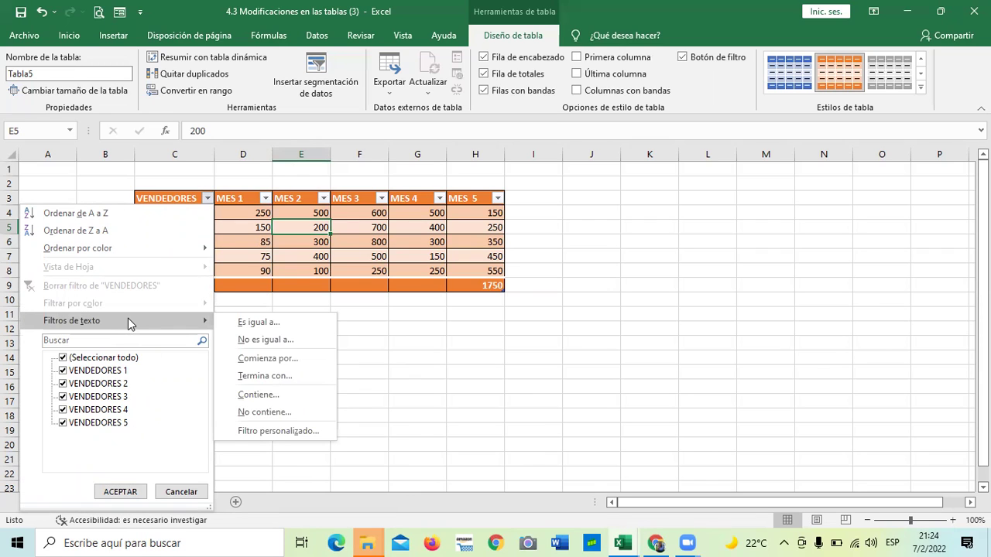
pyautogui.click(498, 197)
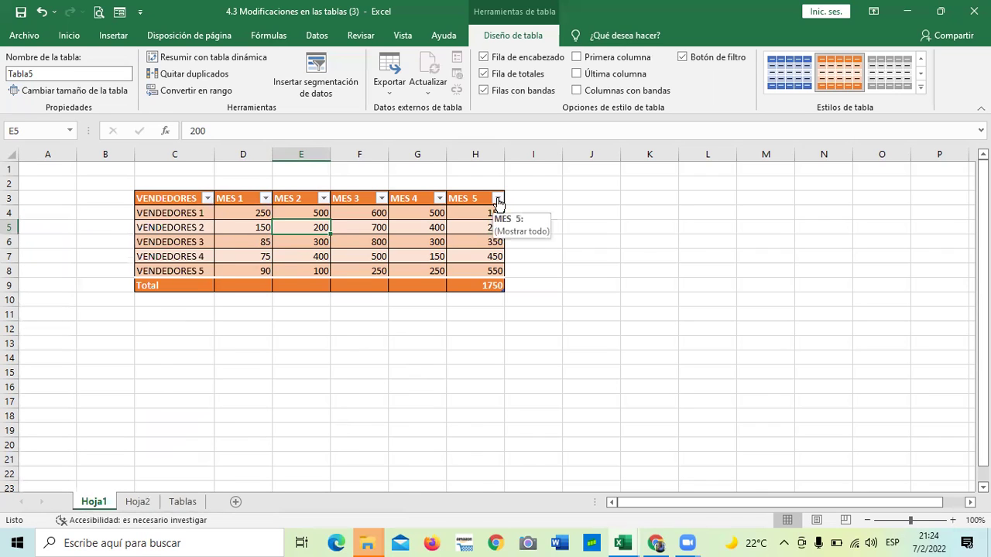
pyautogui.click(497, 199)
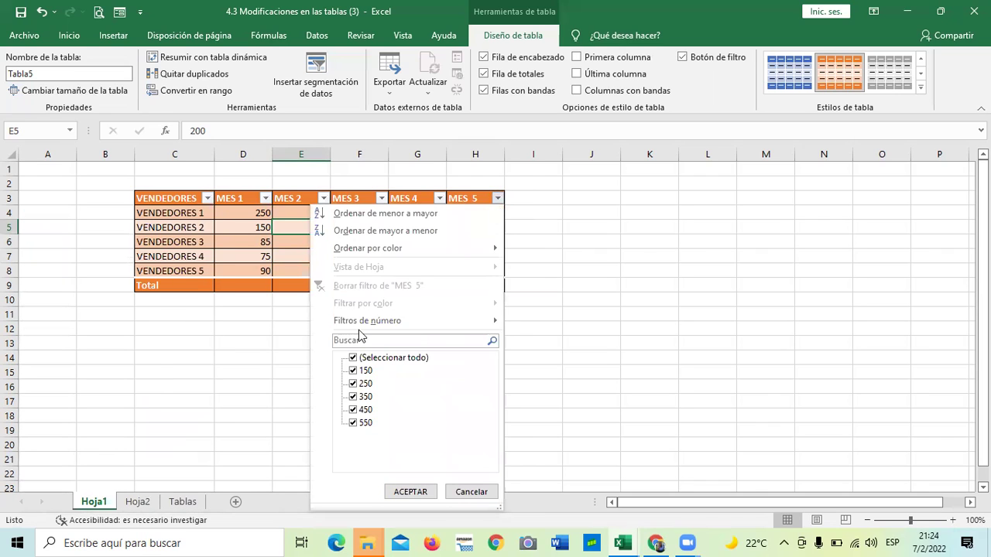
pyautogui.moveTo(445, 324)
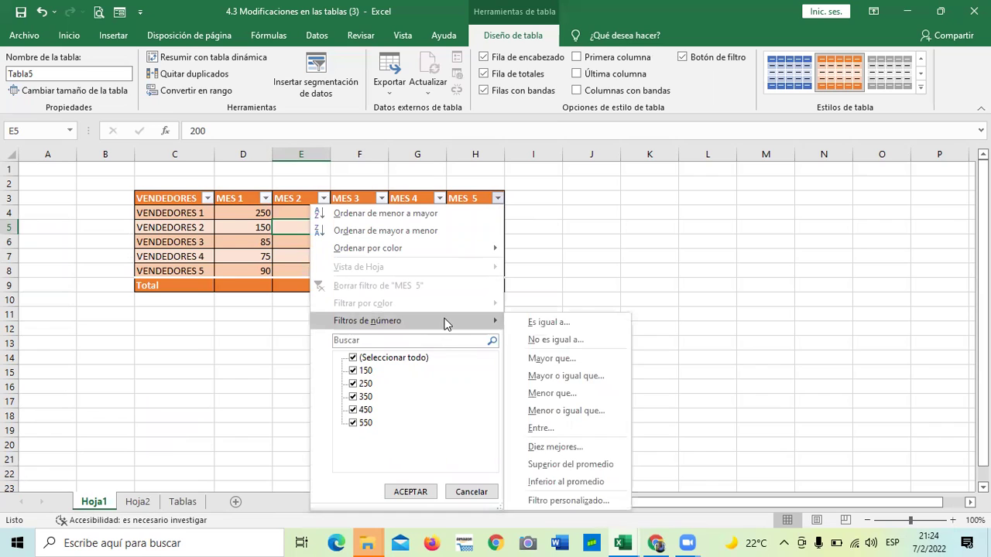
pyautogui.click(619, 289)
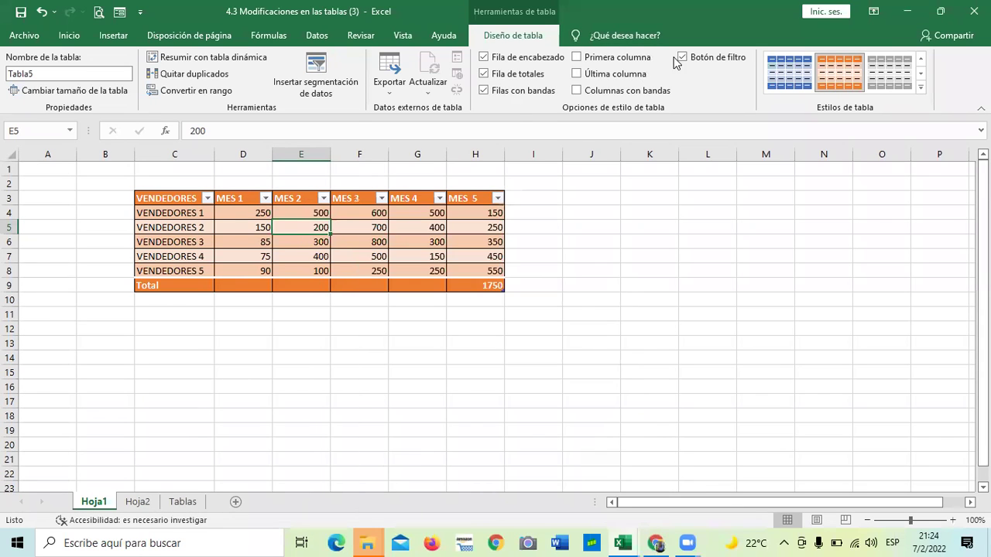
pyautogui.click(682, 57)
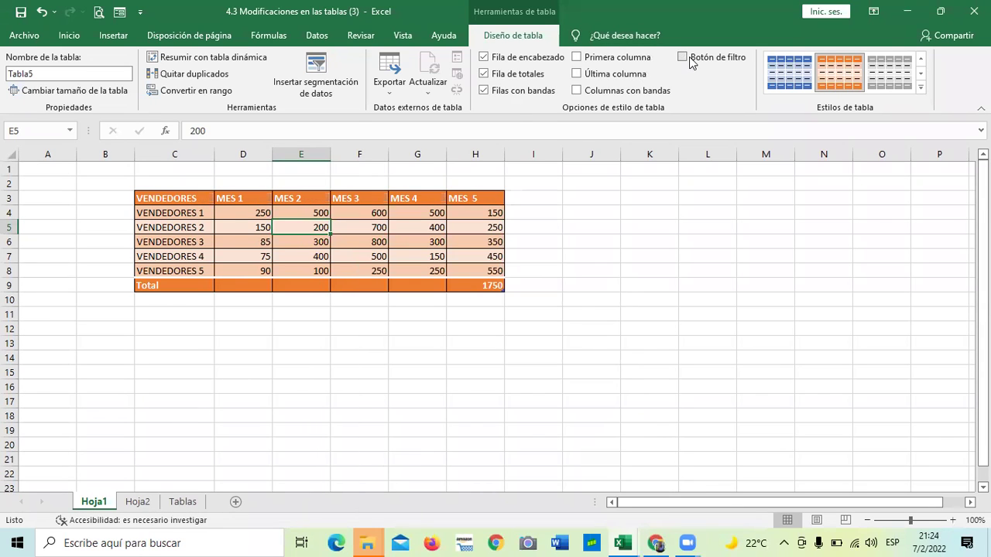
pyautogui.click(331, 371)
pyautogui.click(344, 237)
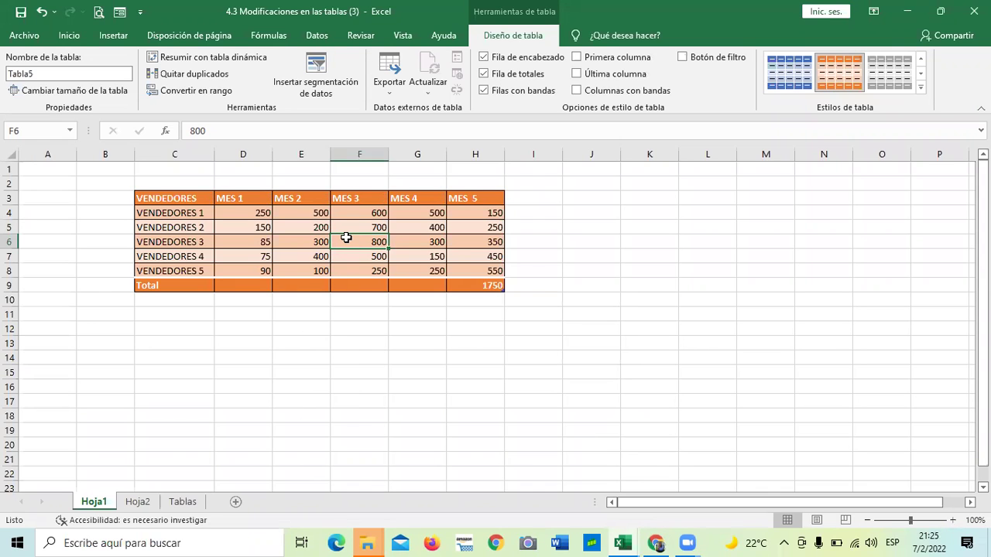
pyautogui.click(590, 239)
pyautogui.click(343, 239)
pyautogui.click(232, 242)
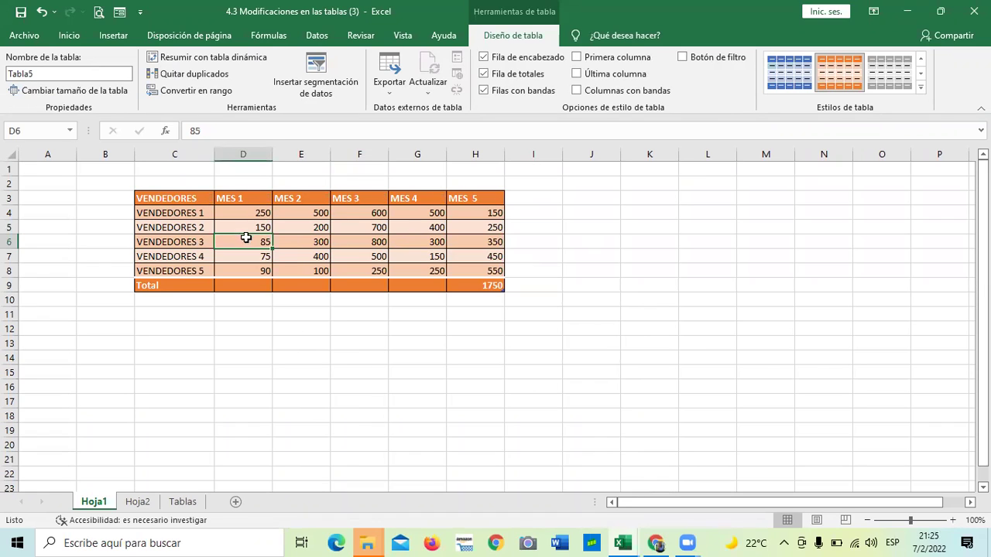
pyautogui.click(346, 252)
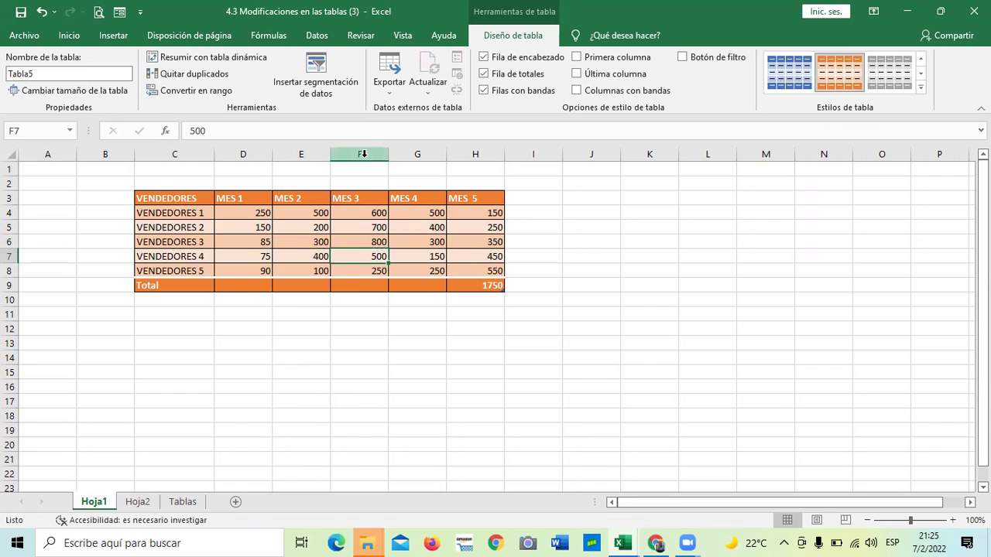
pyautogui.click(318, 230)
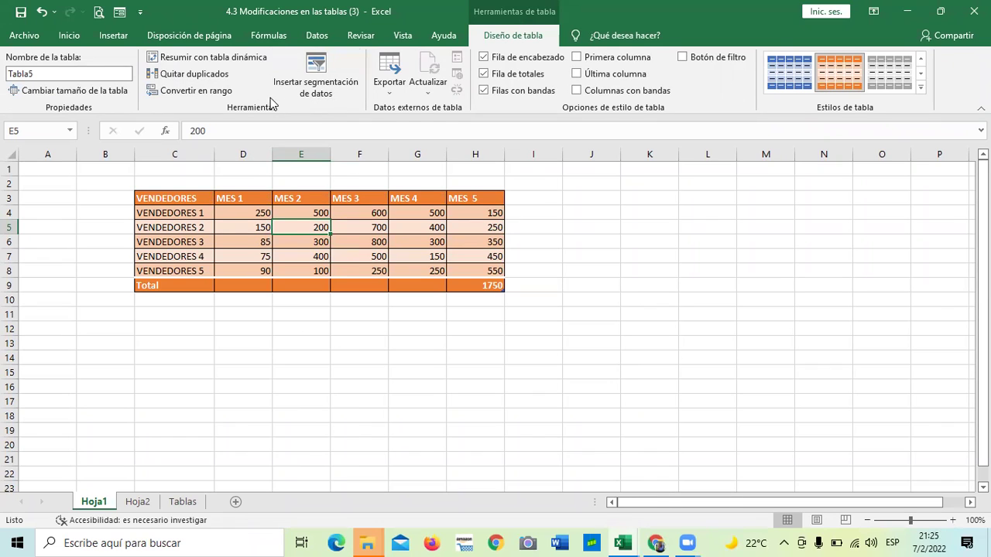
# - Convert the VENDEDORES table to a normal range, confirming with Sí
pyautogui.click(184, 94)
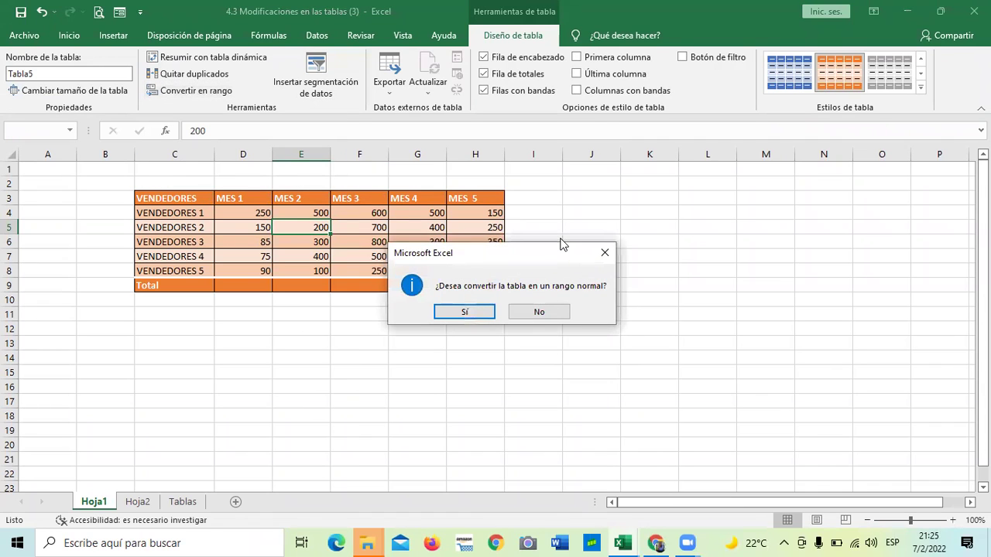
pyautogui.moveTo(562, 244); pyautogui.dragTo(558, 179)
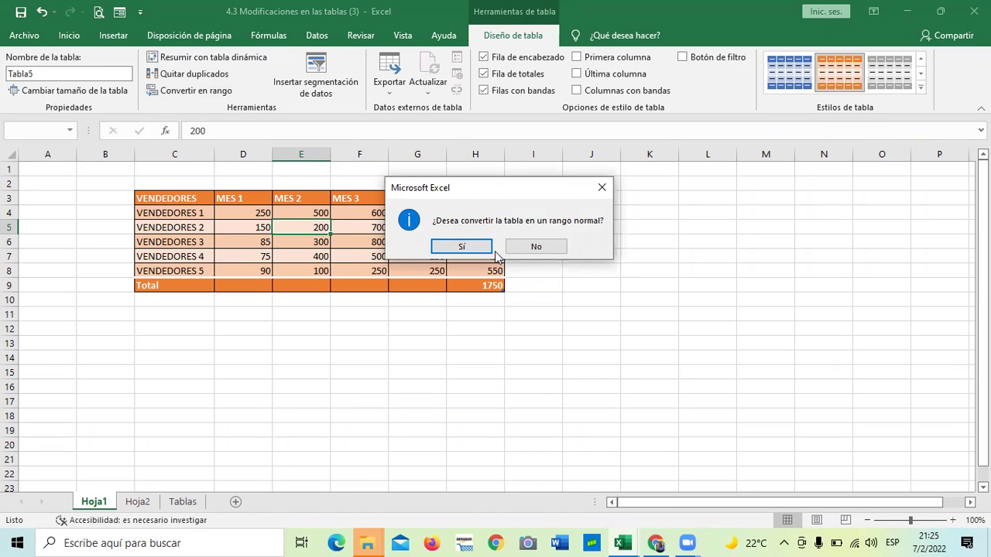
pyautogui.click(460, 246)
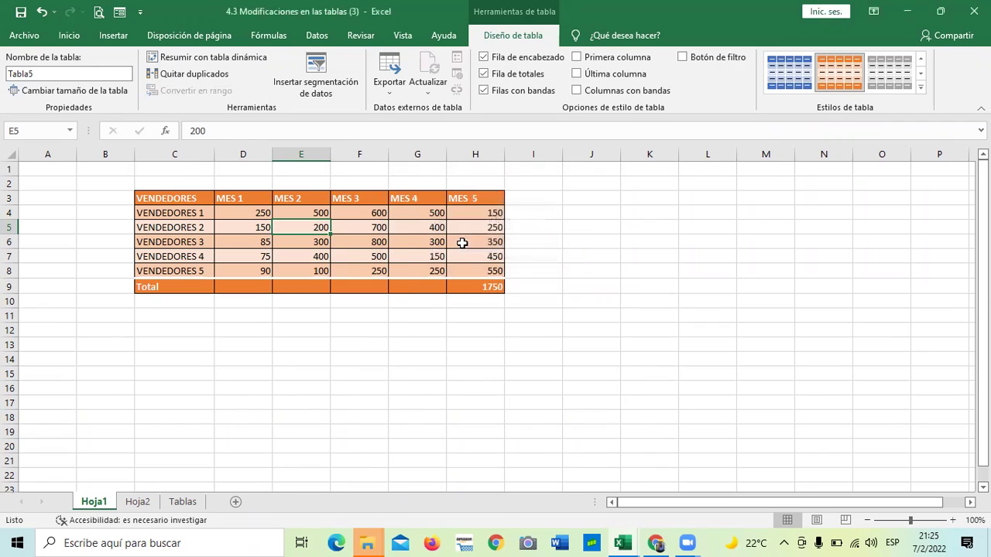
pyautogui.click(628, 308)
pyautogui.click(309, 242)
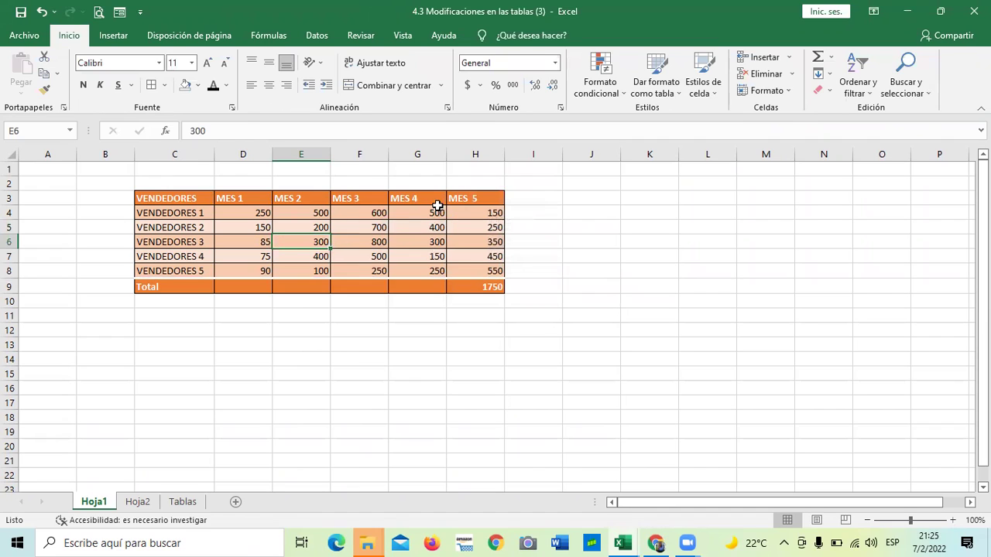
pyautogui.click(414, 200)
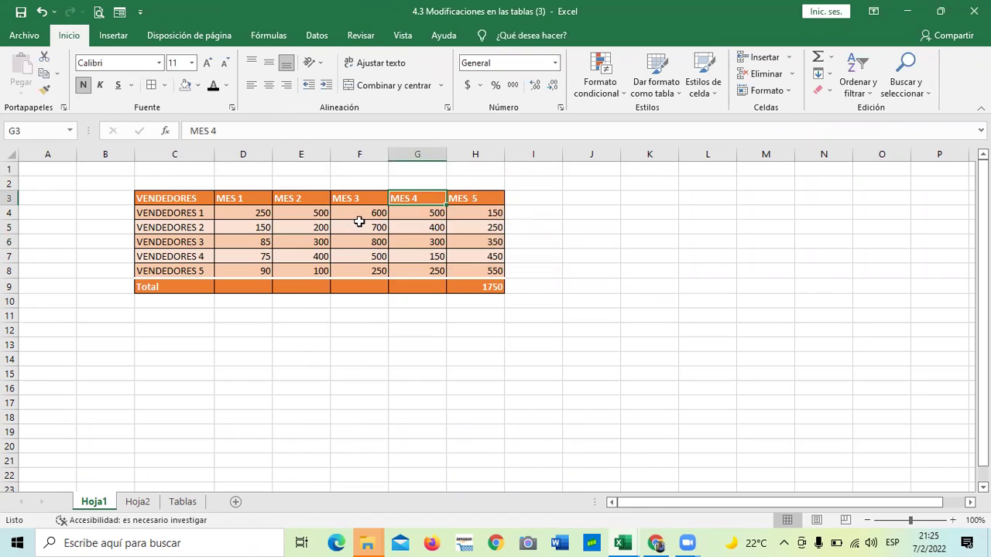
pyautogui.moveTo(310, 223); pyautogui.dragTo(305, 214)
pyautogui.click(187, 225)
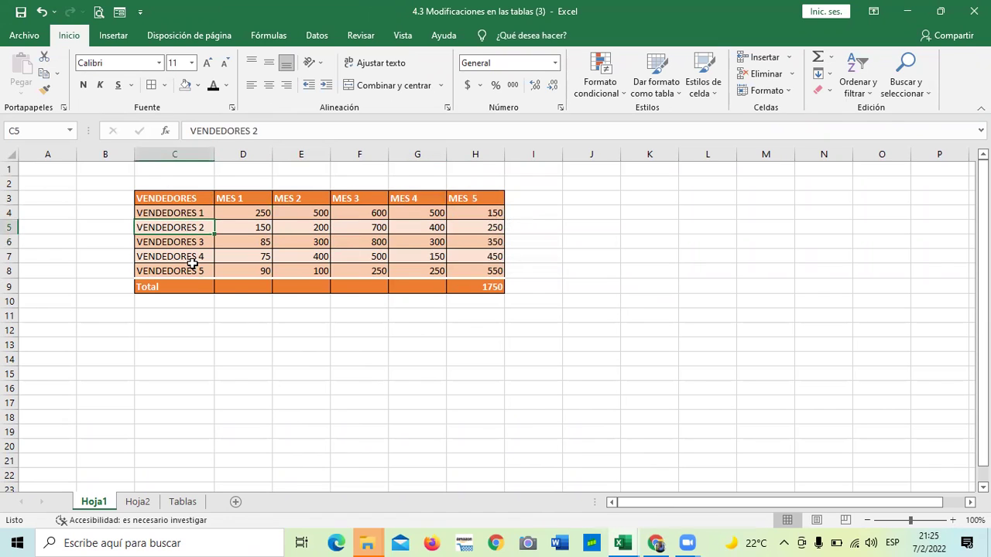
pyautogui.moveTo(189, 270); pyautogui.dragTo(189, 258)
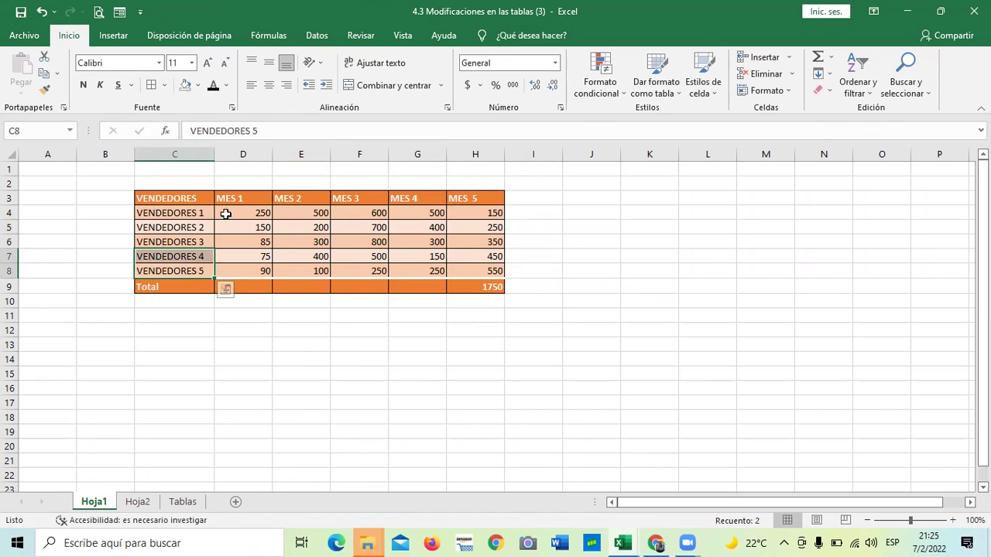
pyautogui.click(314, 225)
pyautogui.click(375, 257)
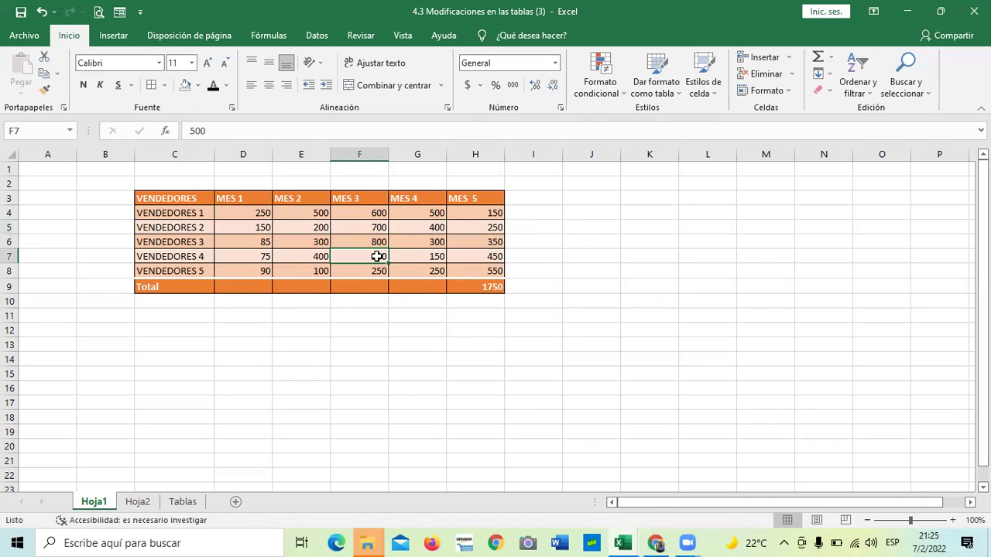
pyautogui.click(242, 286)
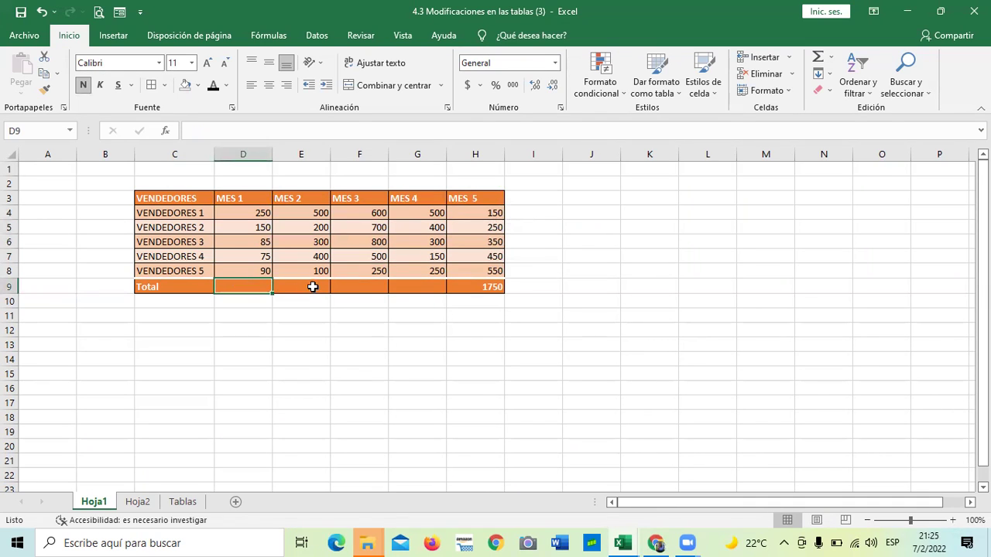
pyautogui.click(376, 286)
pyautogui.click(415, 285)
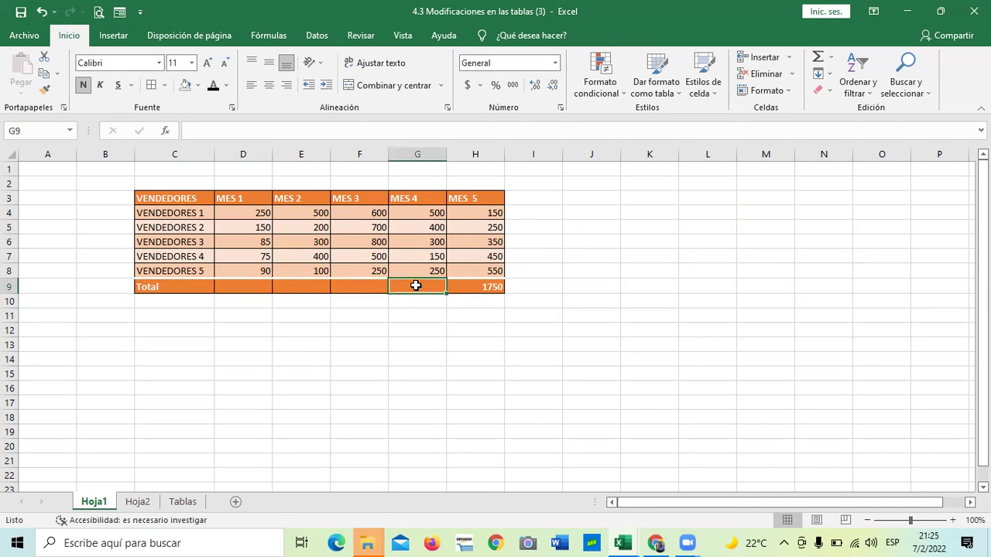
pyautogui.click(475, 287)
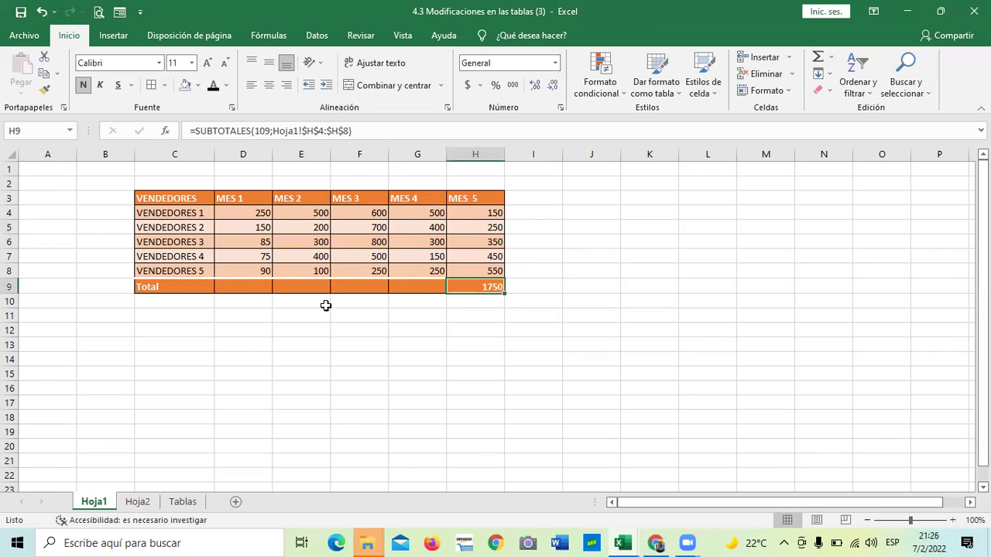
pyautogui.click(317, 287)
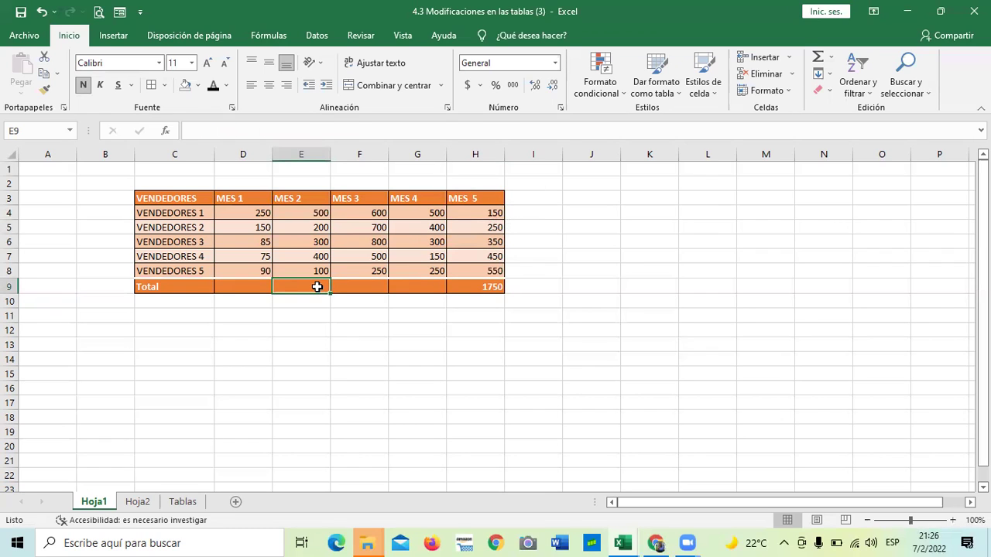
pyautogui.click(247, 283)
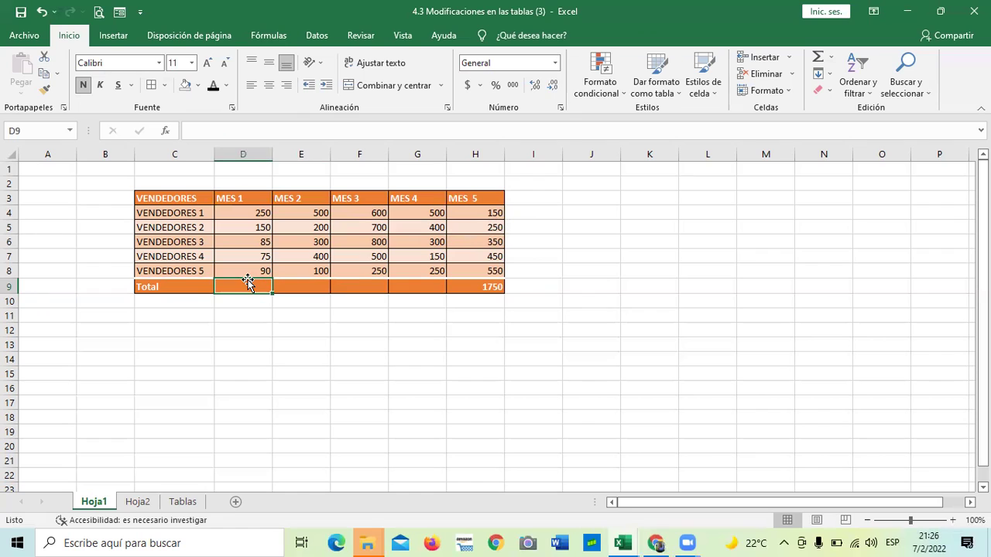
pyautogui.click(249, 258)
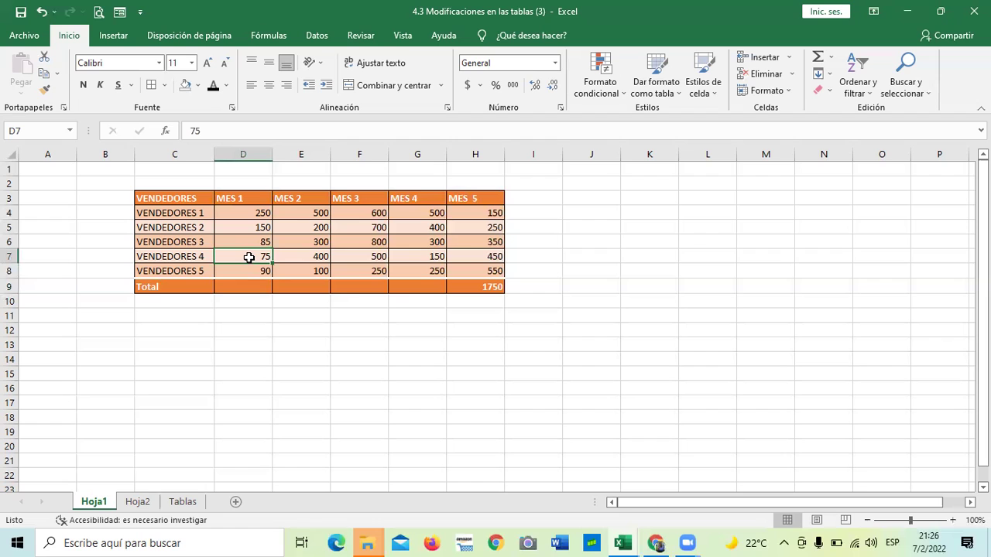
pyautogui.click(392, 357)
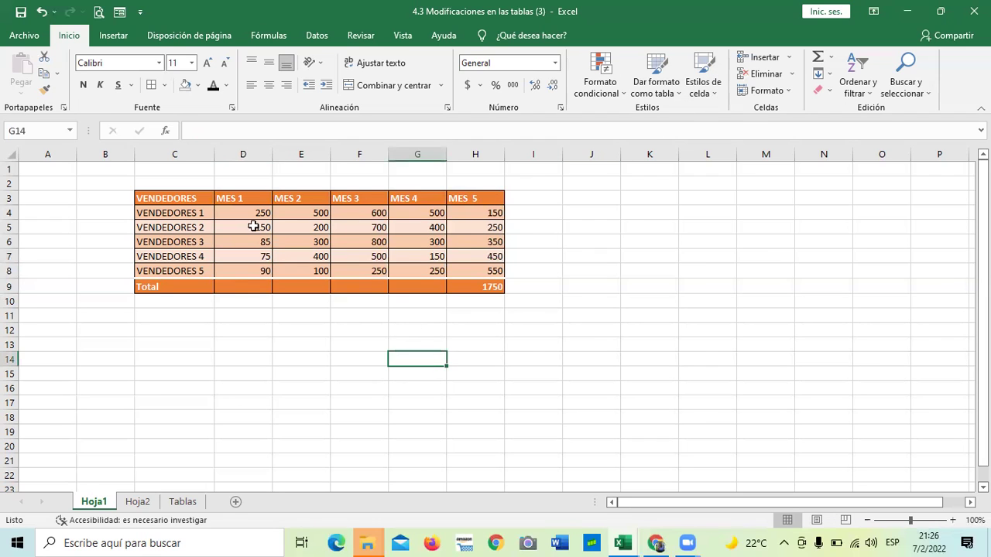
pyautogui.moveTo(191, 199); pyautogui.dragTo(474, 290)
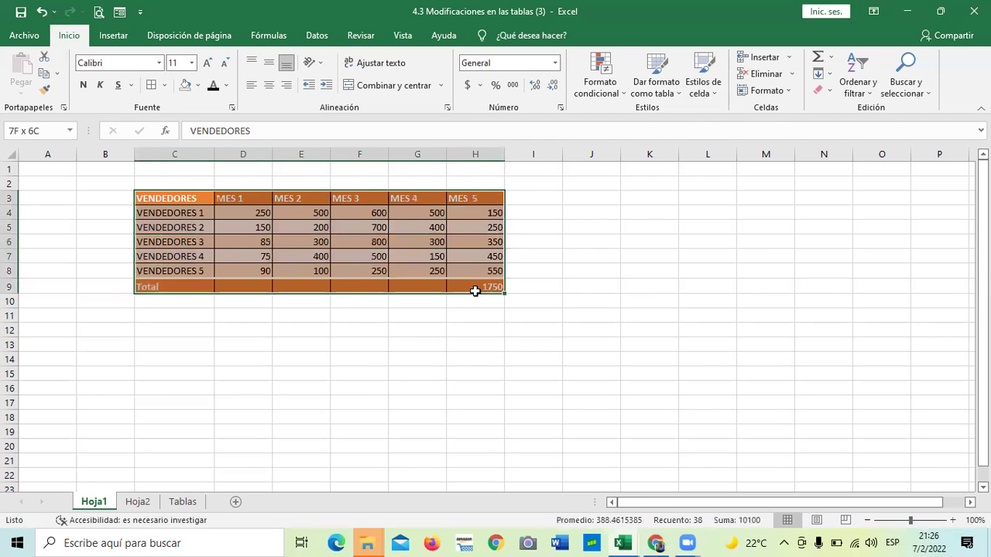
pyautogui.click(198, 85)
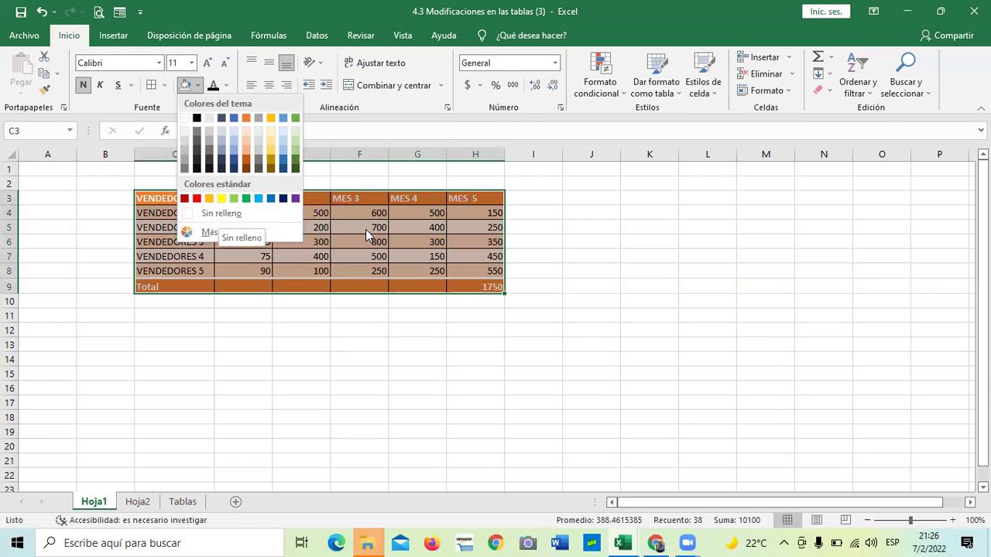
pyautogui.click(712, 279)
pyautogui.click(513, 227)
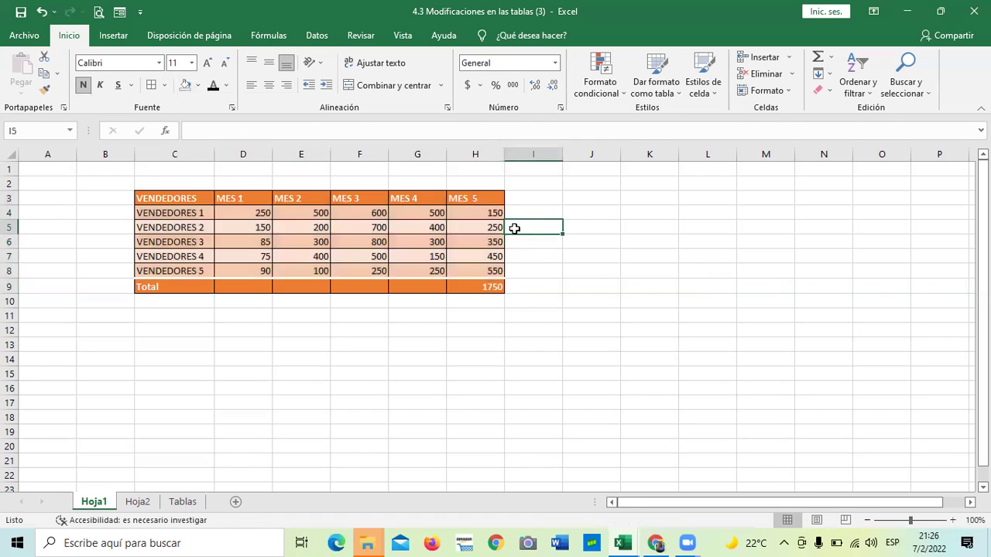
pyautogui.click(319, 232)
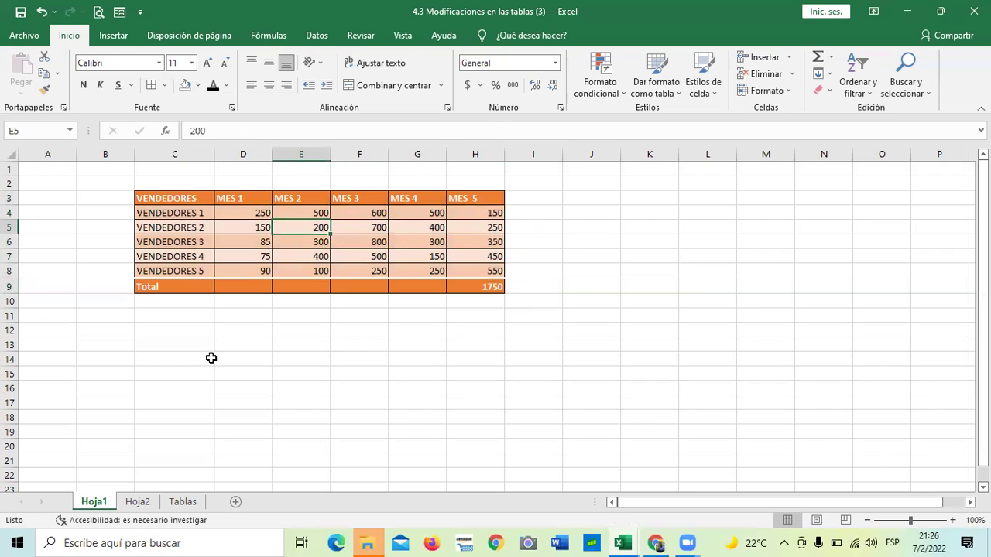
pyautogui.click(250, 257)
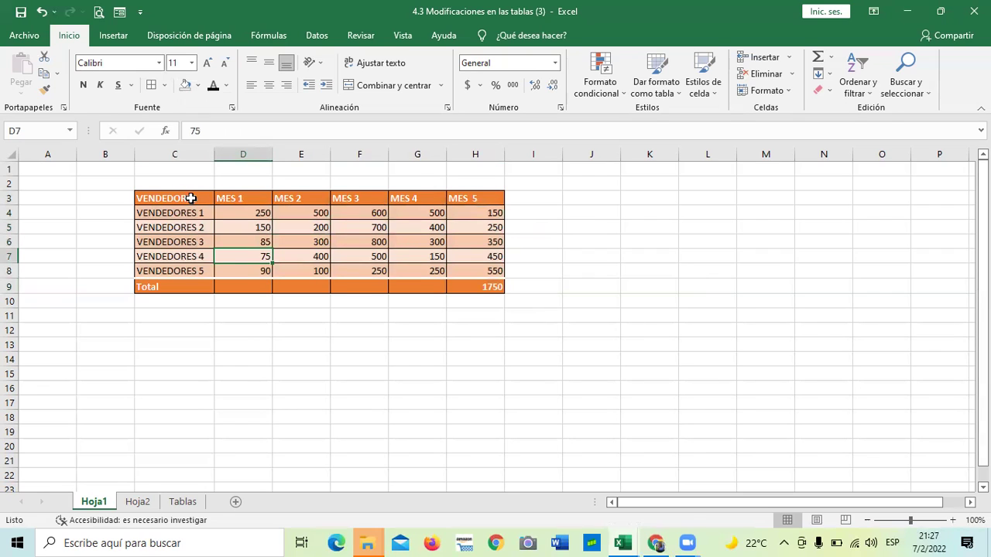
pyautogui.click(256, 209)
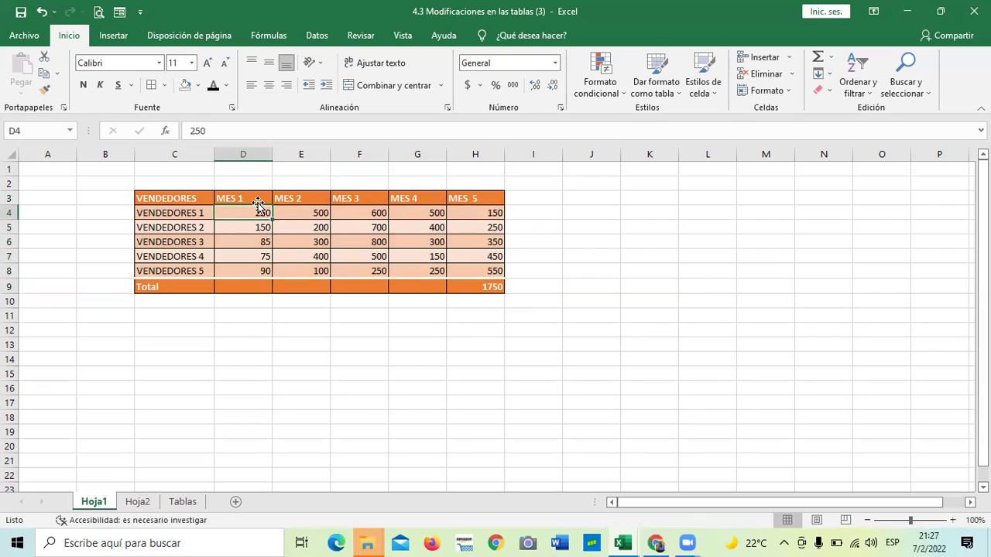
pyautogui.click(198, 244)
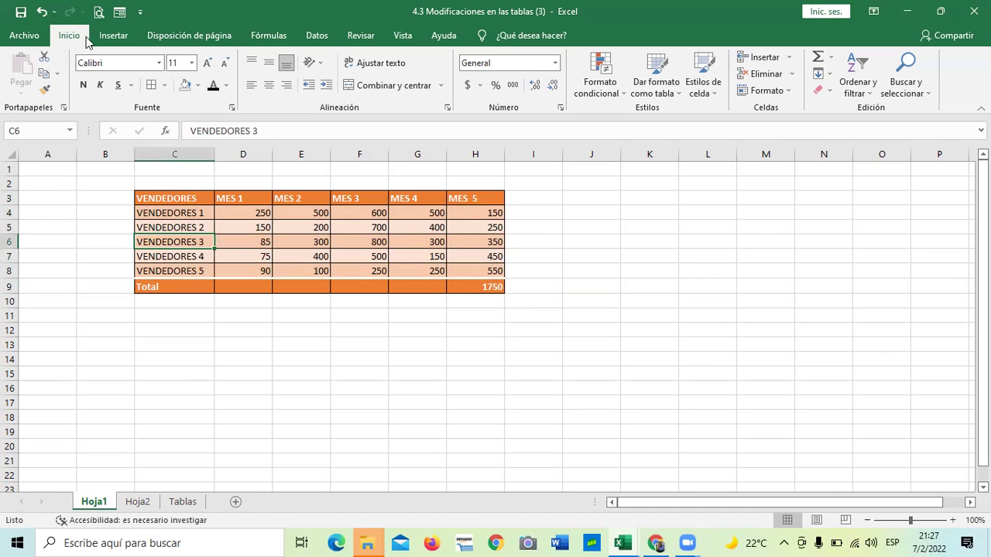
pyautogui.click(116, 35)
# - Create a table from $C$3:$H$9 with 'La tabla tiene encabezados' checked
pyautogui.click(132, 71)
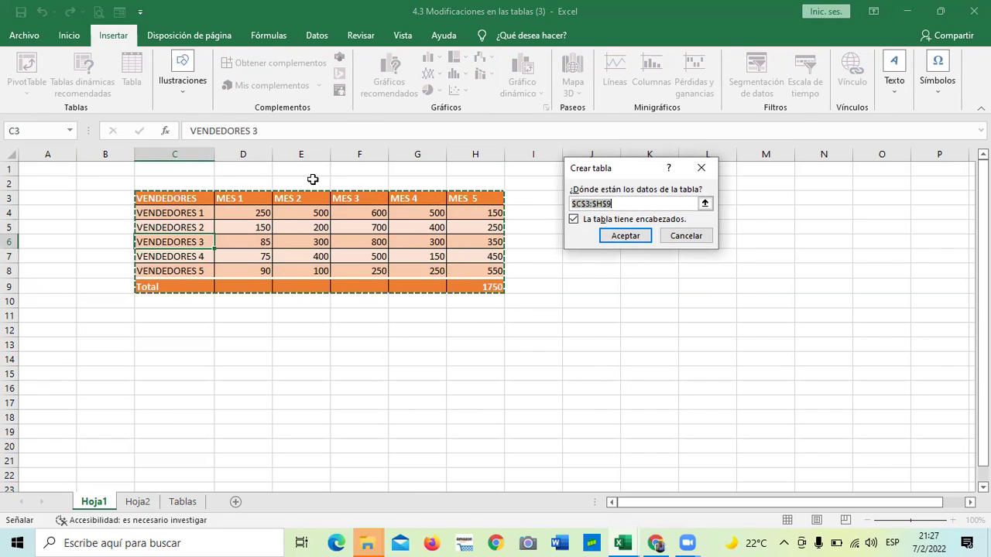
pyautogui.click(632, 235)
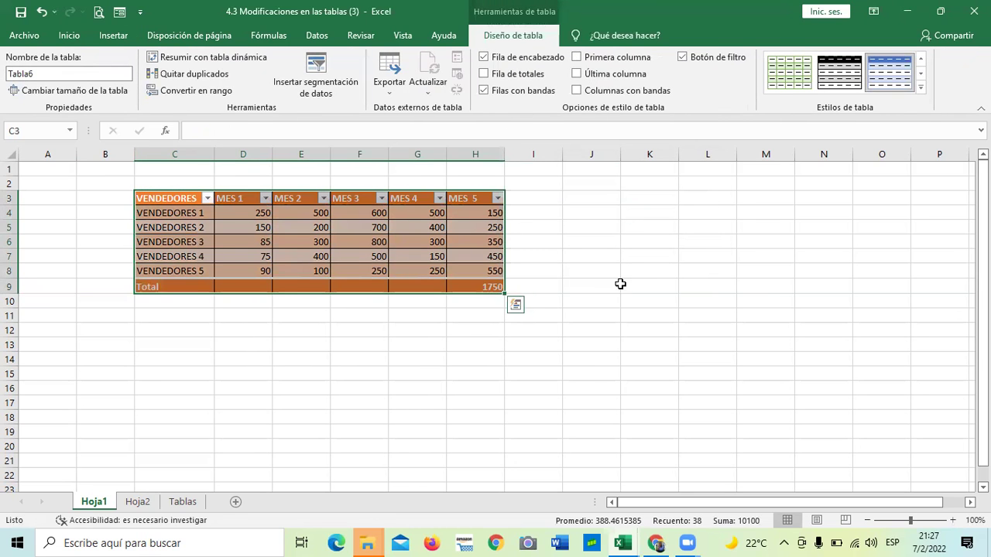
pyautogui.click(624, 273)
pyautogui.click(423, 241)
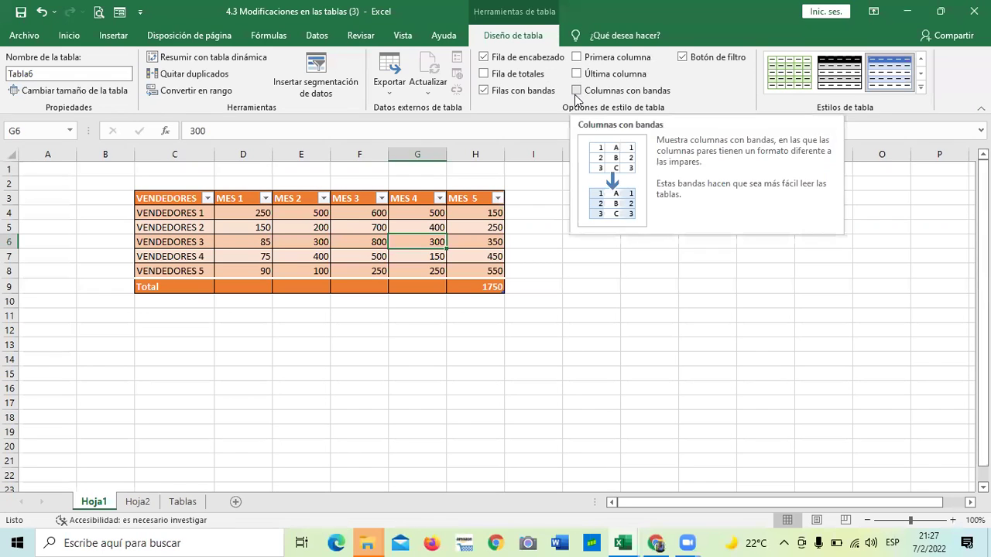
# - Leave banded rows on and banded columns off after toggling them
pyautogui.click(483, 91)
pyautogui.click(575, 91)
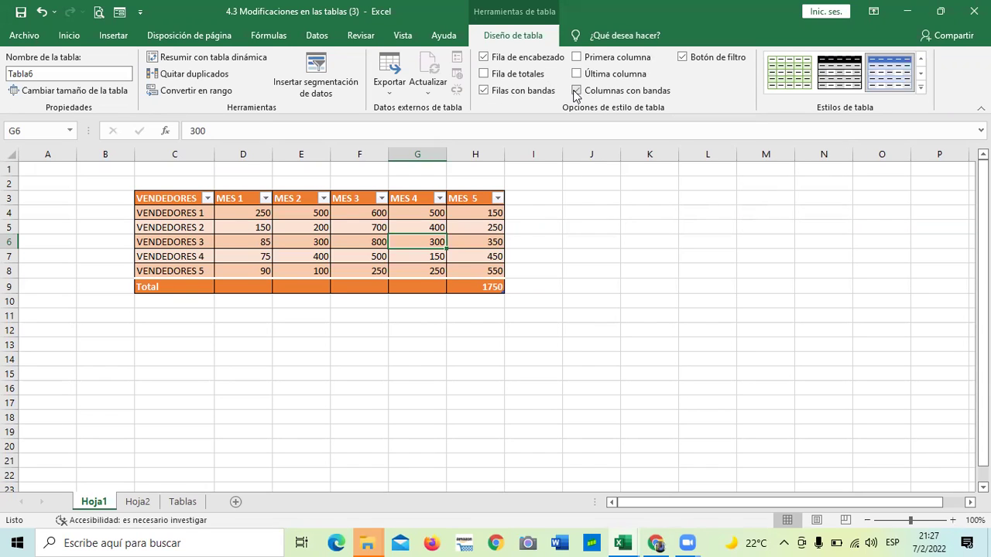
pyautogui.click(575, 92)
pyautogui.click(575, 91)
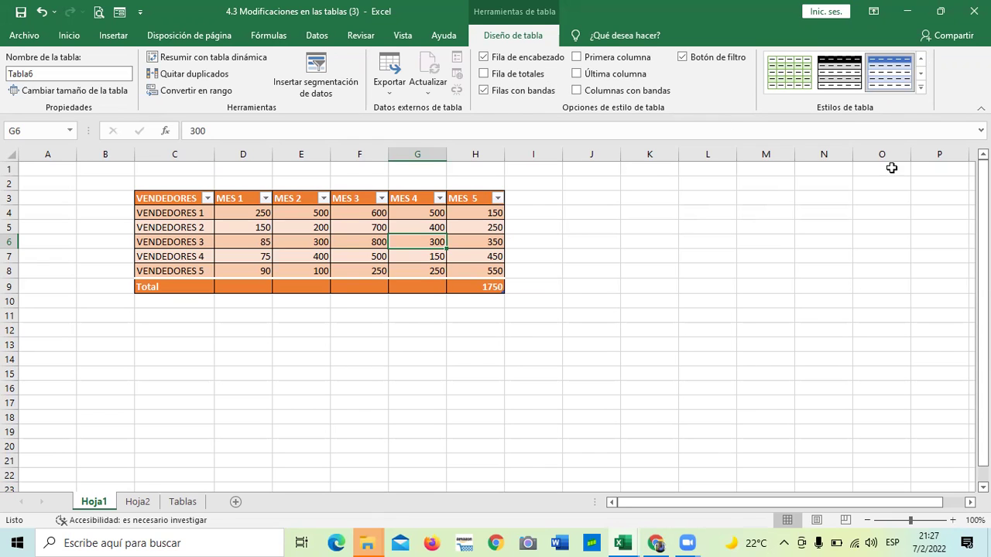
# - Check Columnas con bandas and browse the style gallery without changing the orange style
pyautogui.click(920, 87)
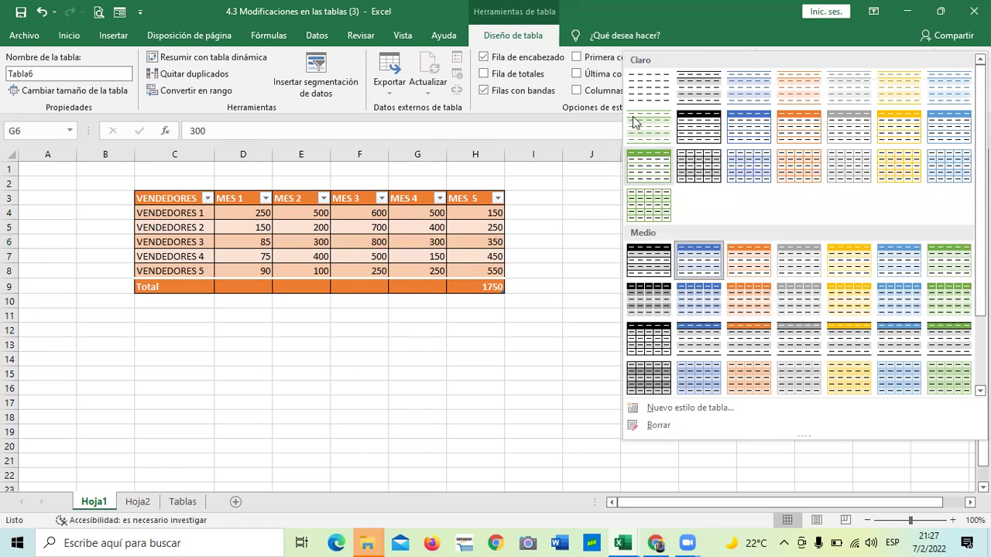
pyautogui.click(576, 94)
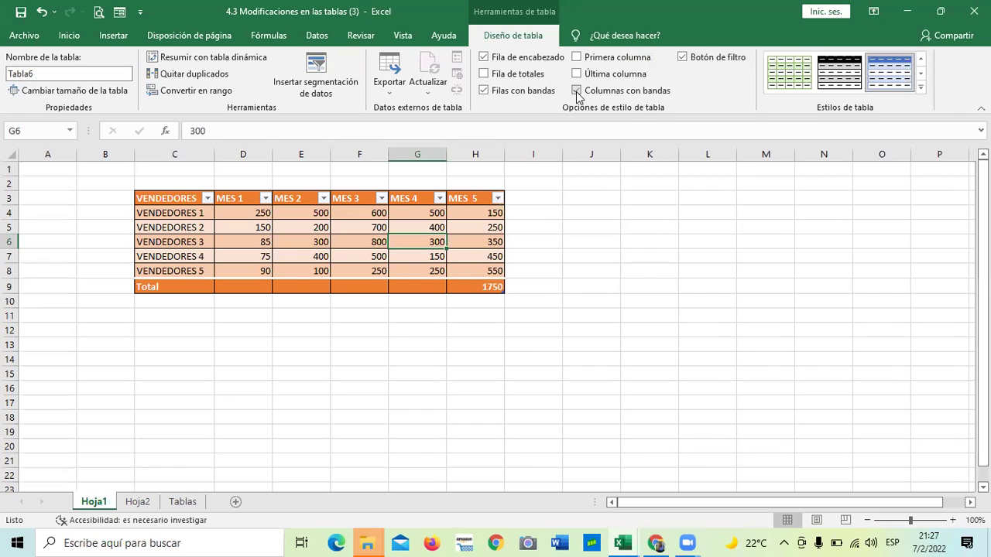
pyautogui.click(920, 90)
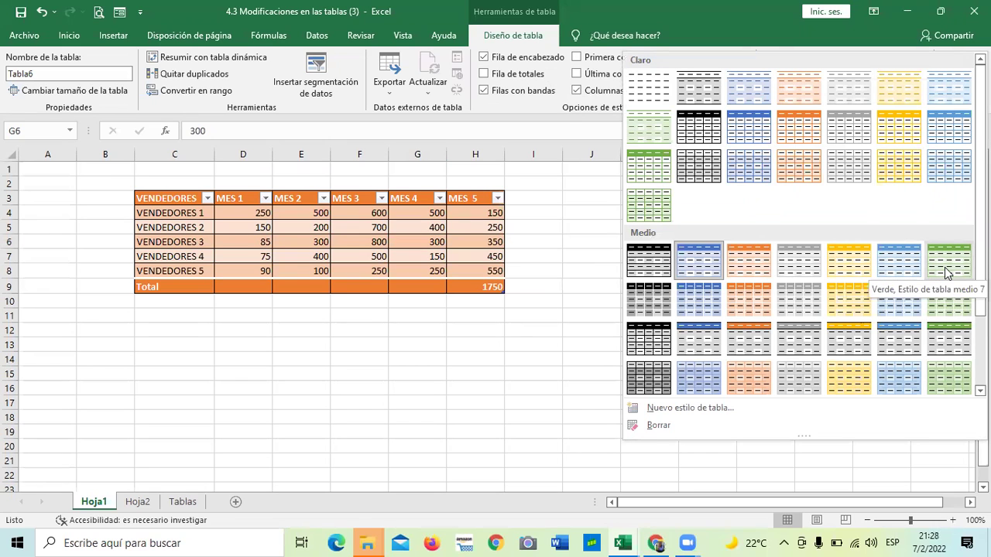
pyautogui.press('Escape')
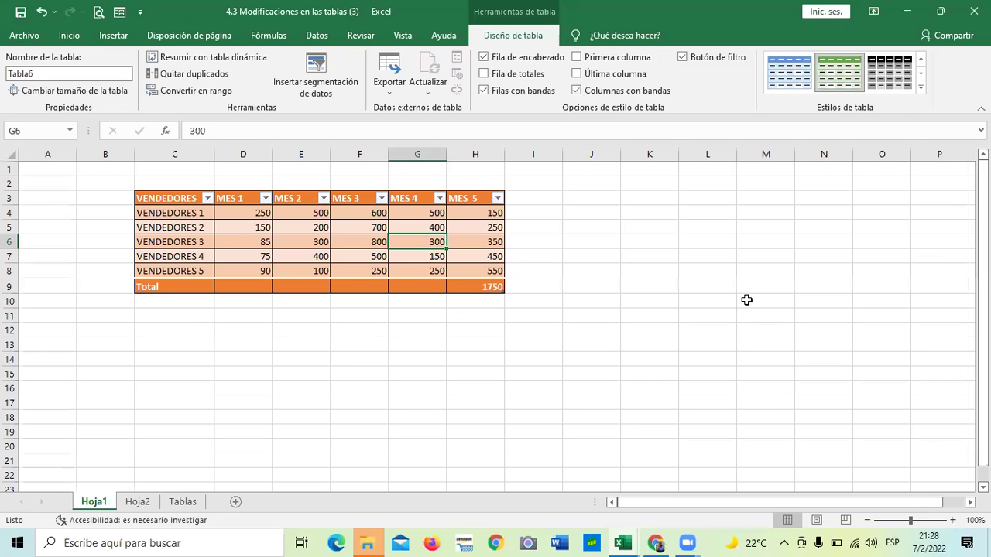
pyautogui.click(745, 300)
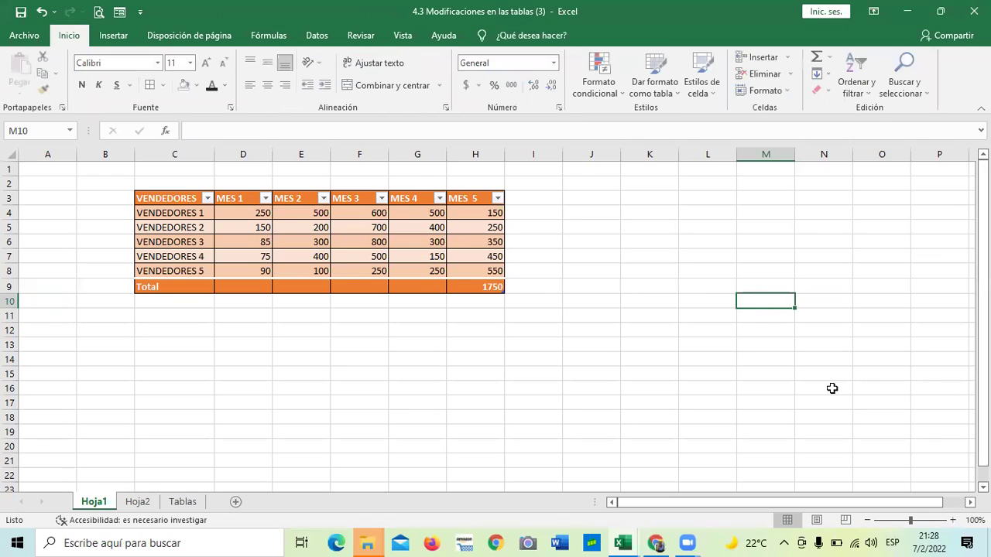
pyautogui.click(370, 228)
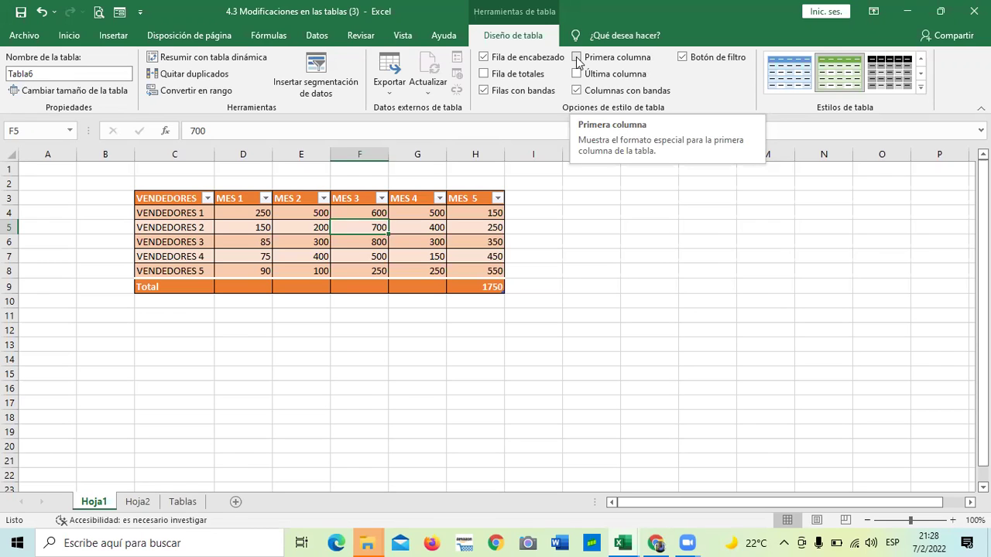
# - Emphasise the first column and apply the orange medium table style
pyautogui.click(576, 58)
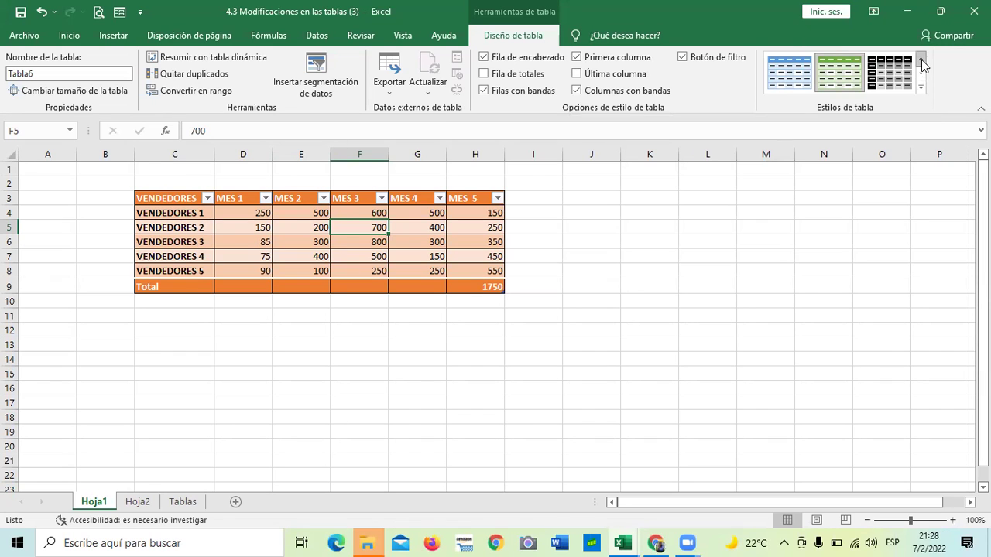
pyautogui.click(920, 87)
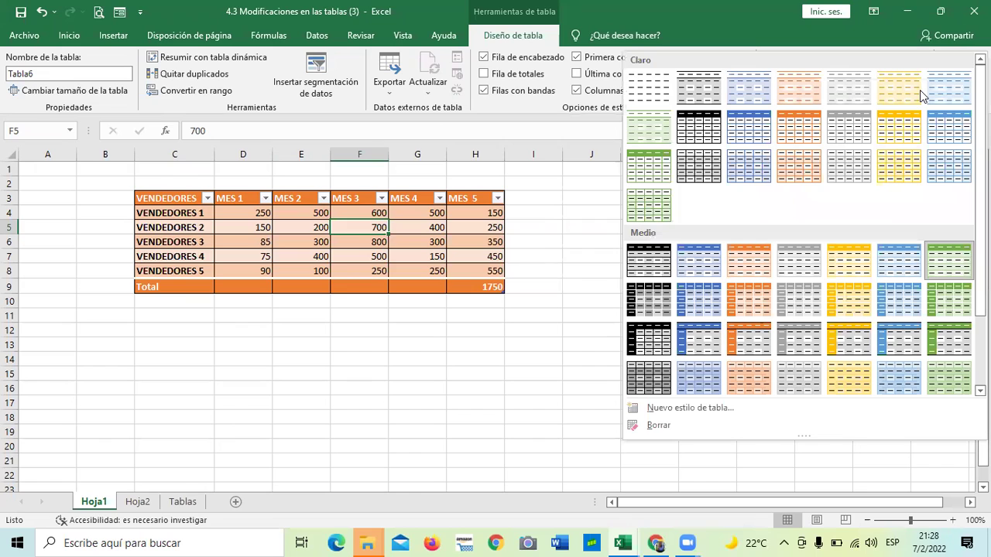
pyautogui.click(749, 258)
pyautogui.click(664, 258)
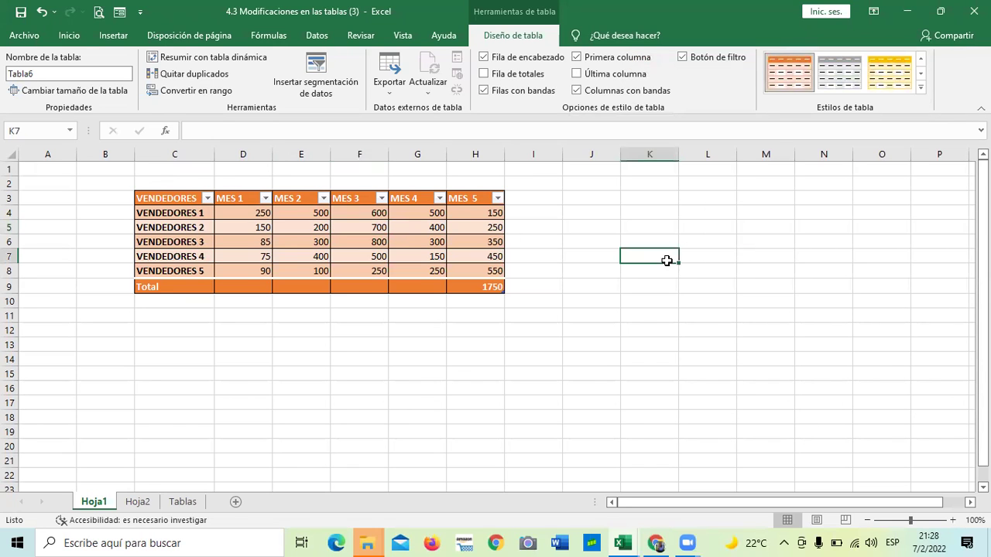
# - Set C3:H9 to No Fill so only the style's orange banding remains
pyautogui.click(309, 226)
pyautogui.moveTo(189, 199); pyautogui.dragTo(476, 286)
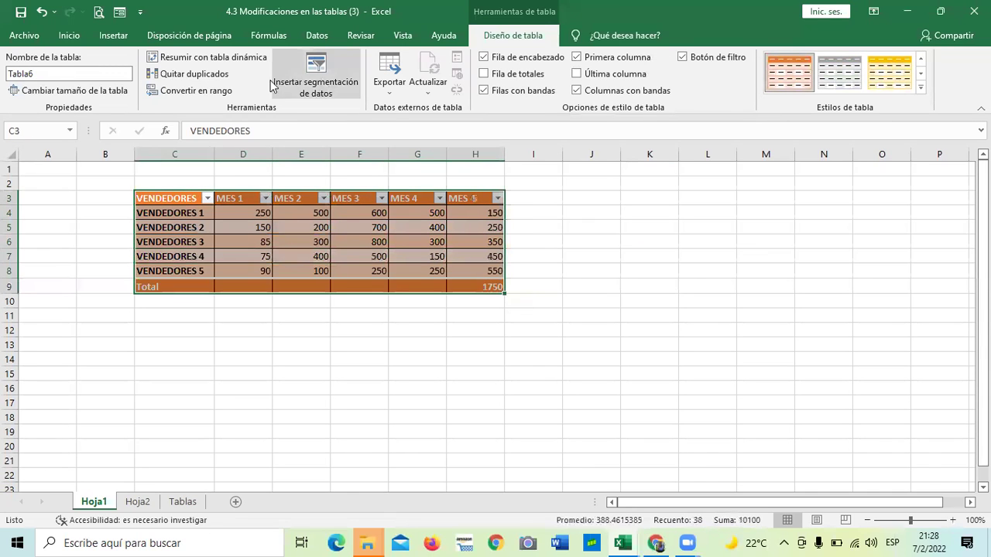
pyautogui.click(69, 37)
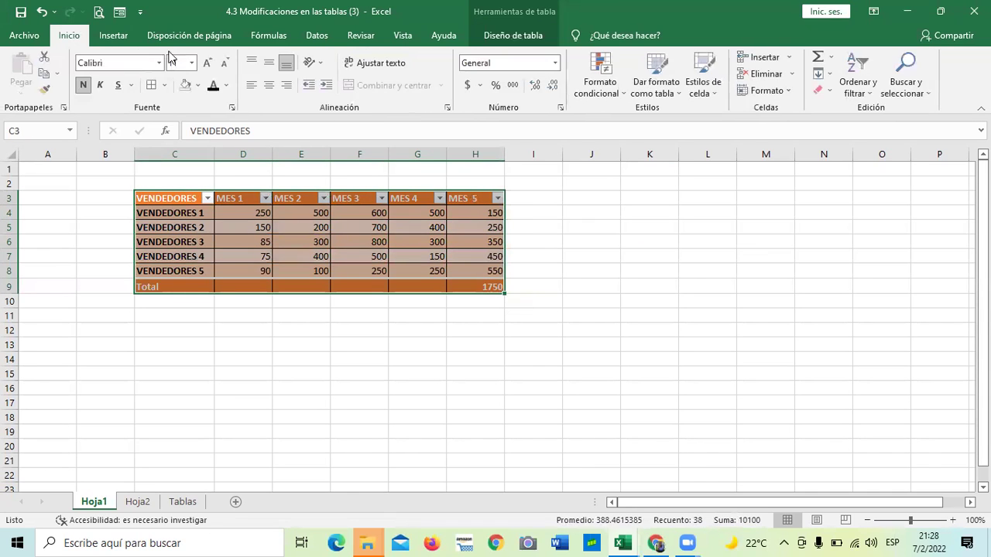
pyautogui.click(197, 86)
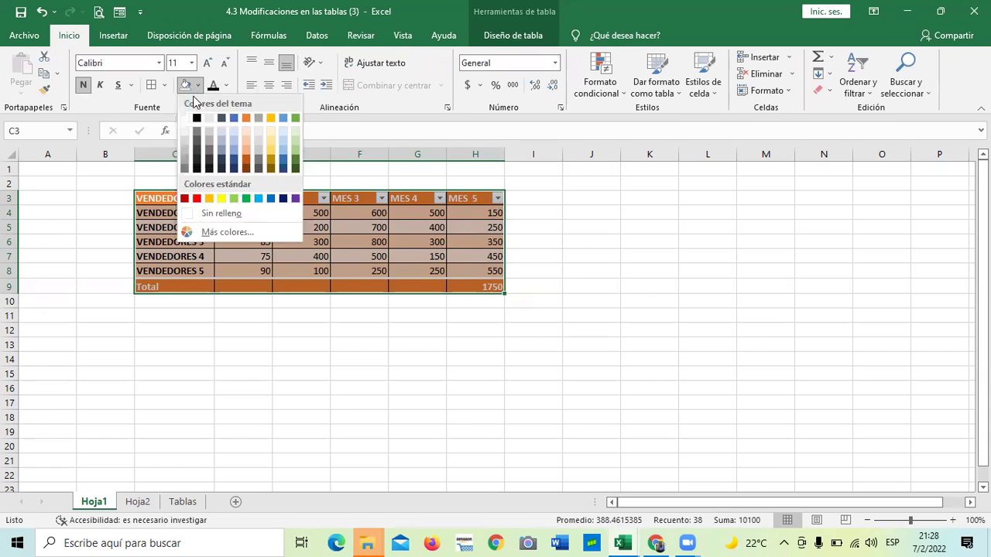
pyautogui.click(202, 214)
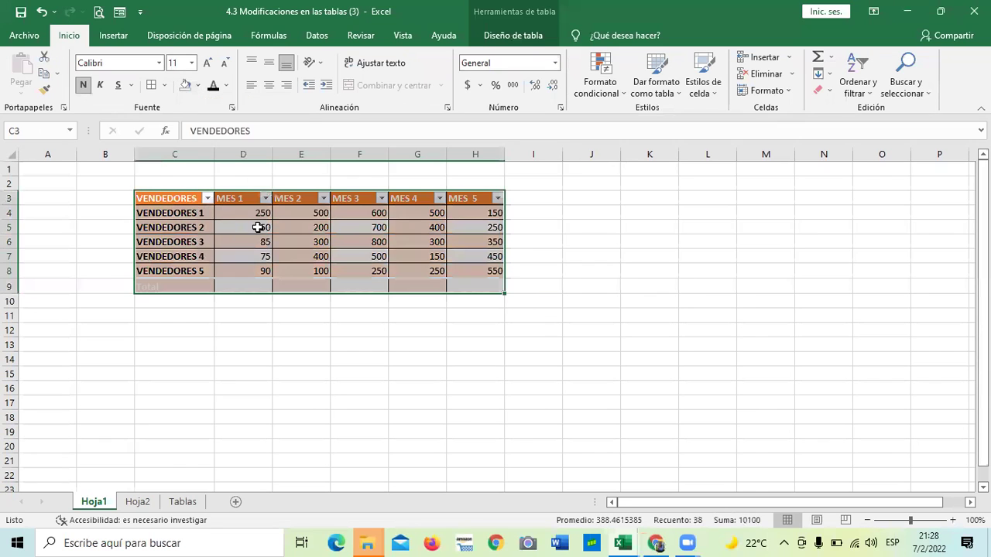
pyautogui.click(720, 328)
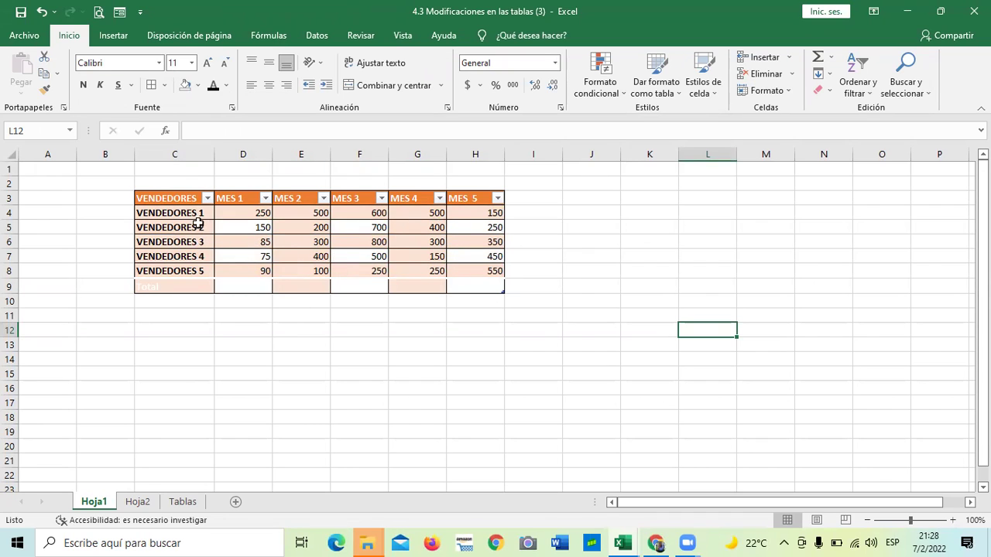
pyautogui.click(246, 215)
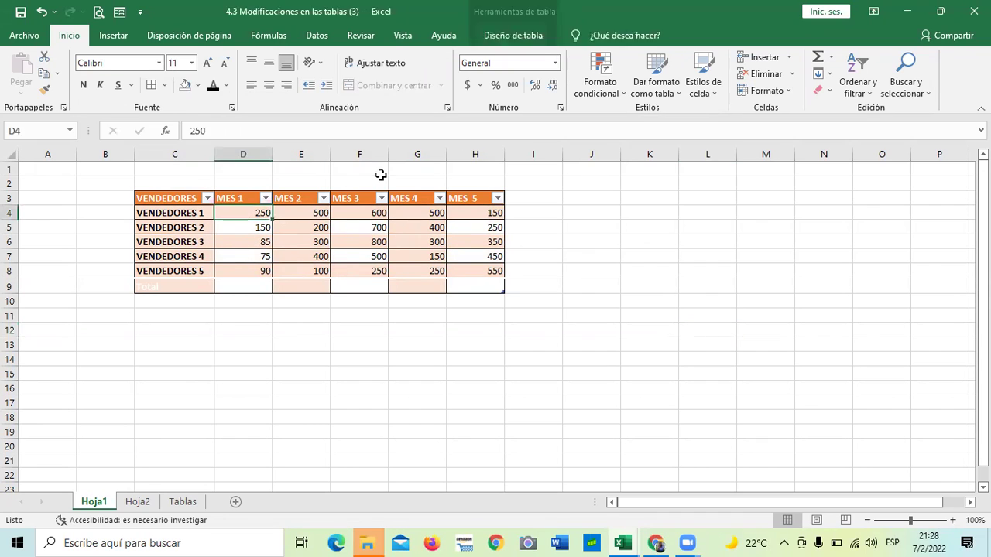
# - Check Last Column for MES 5 and apply Azul, Estilo de tabla medio 9
pyautogui.click(520, 35)
pyautogui.click(918, 90)
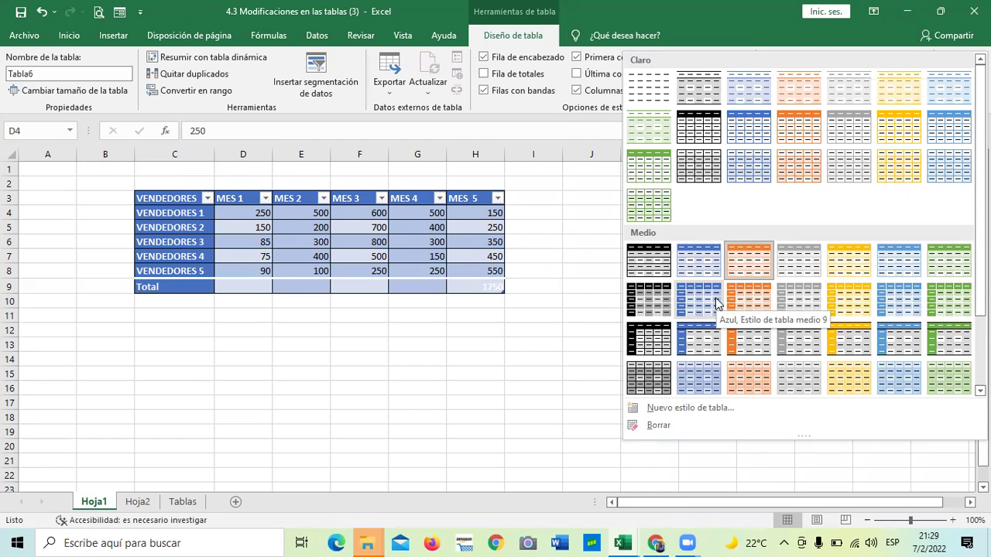
pyautogui.click(576, 74)
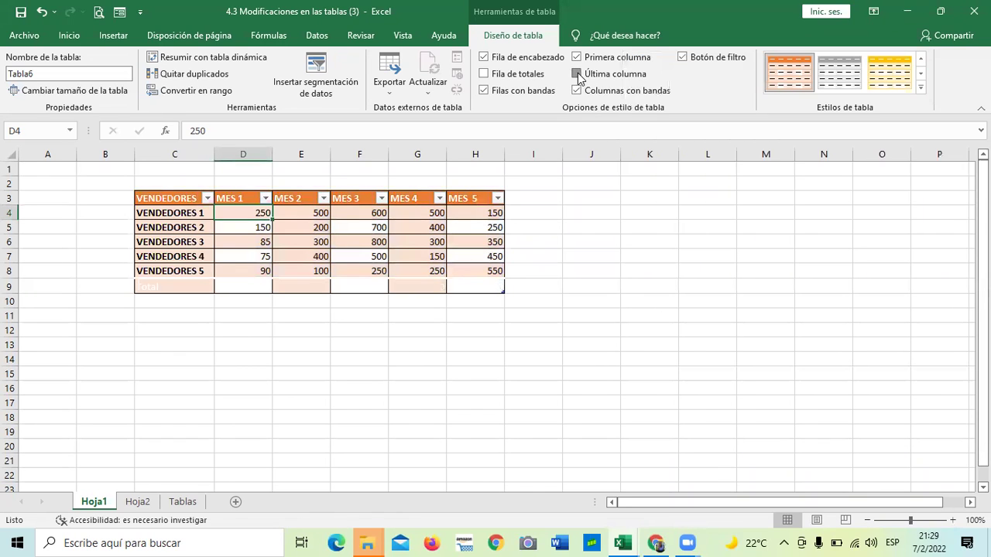
pyautogui.click(922, 91)
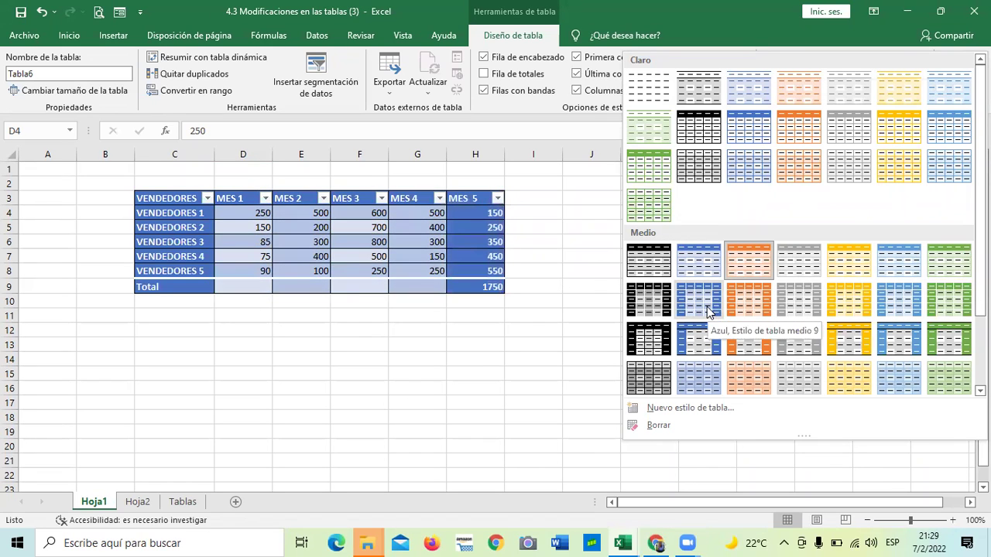
pyautogui.click(707, 308)
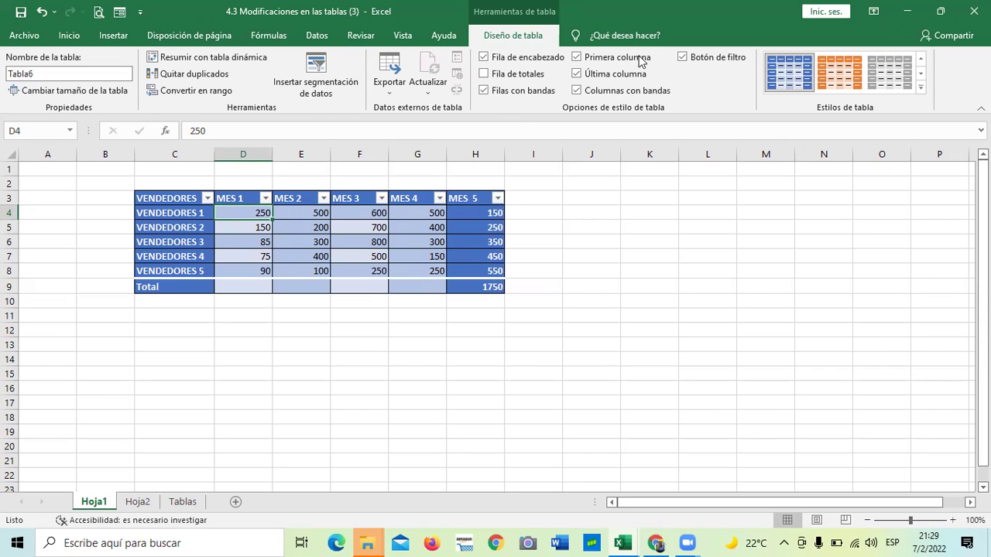
# - Toggle the header row off and on, then check Total Row to add row 10
pyautogui.click(484, 57)
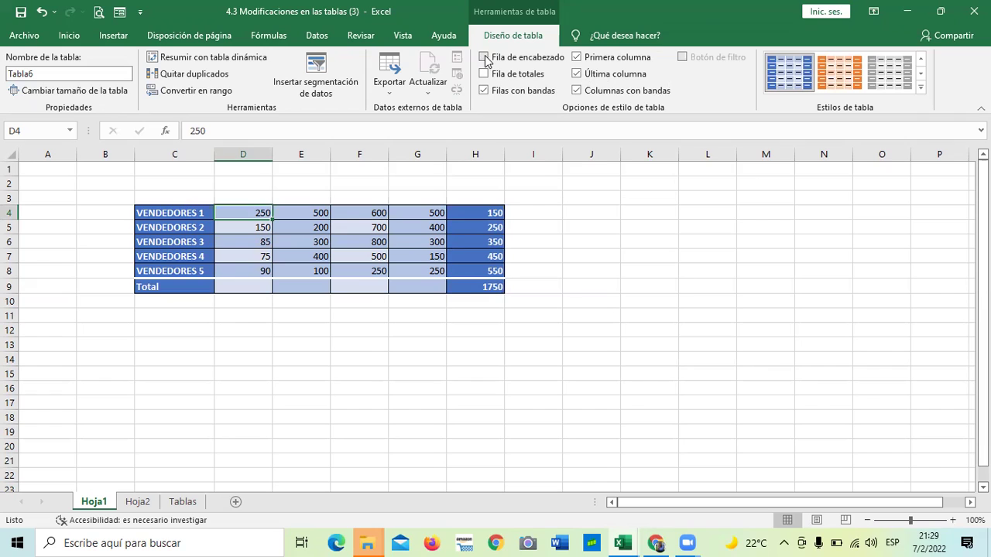
pyautogui.click(484, 58)
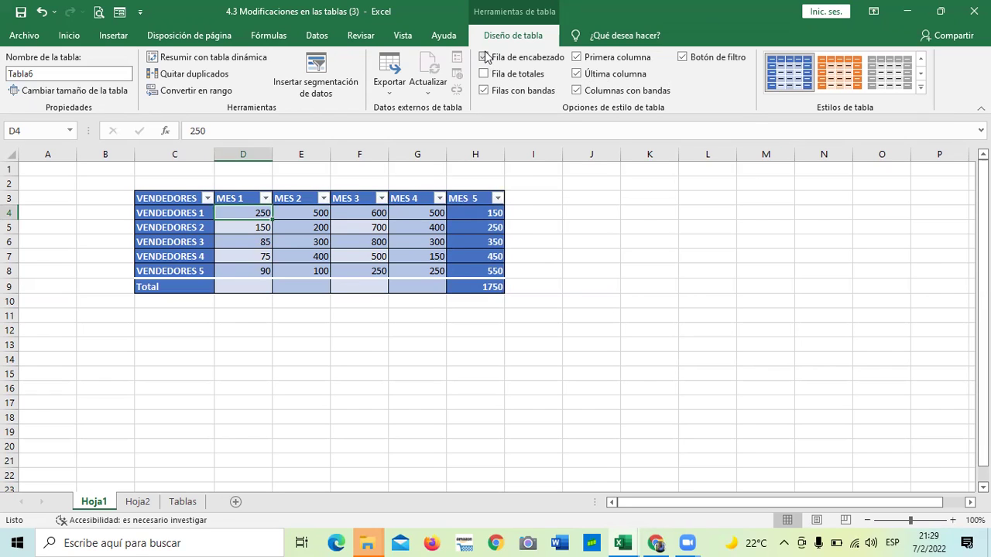
pyautogui.click(484, 57)
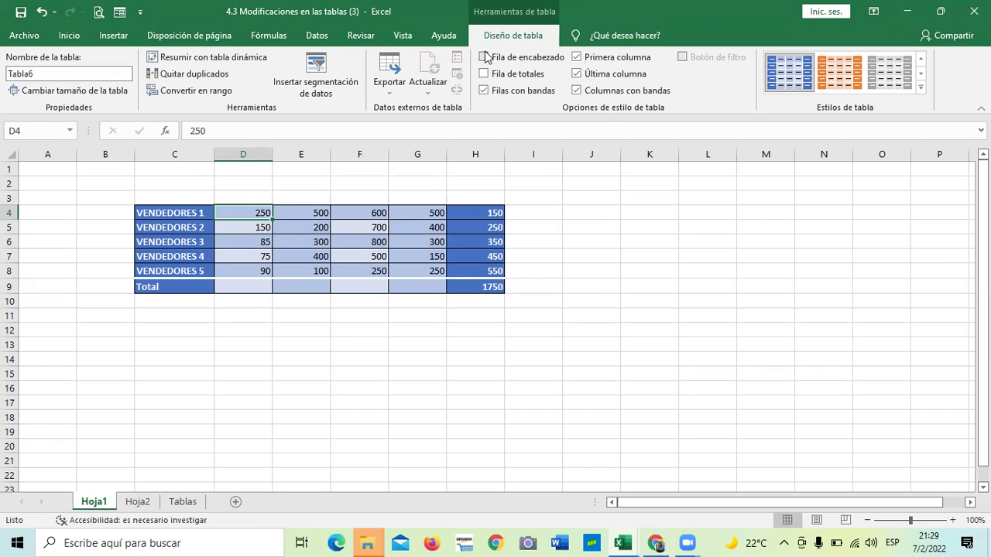
pyautogui.click(485, 57)
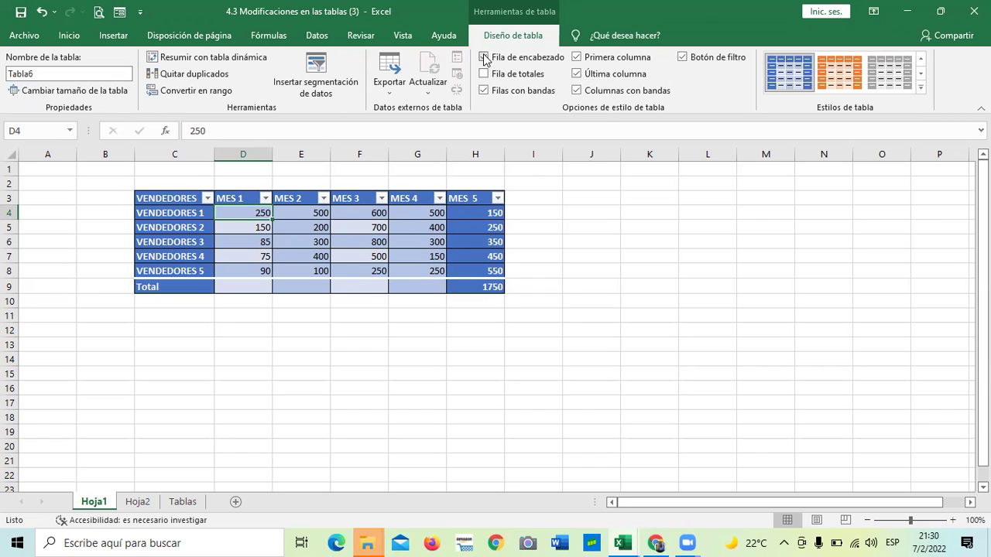
pyautogui.click(484, 58)
pyautogui.click(484, 59)
pyautogui.click(484, 74)
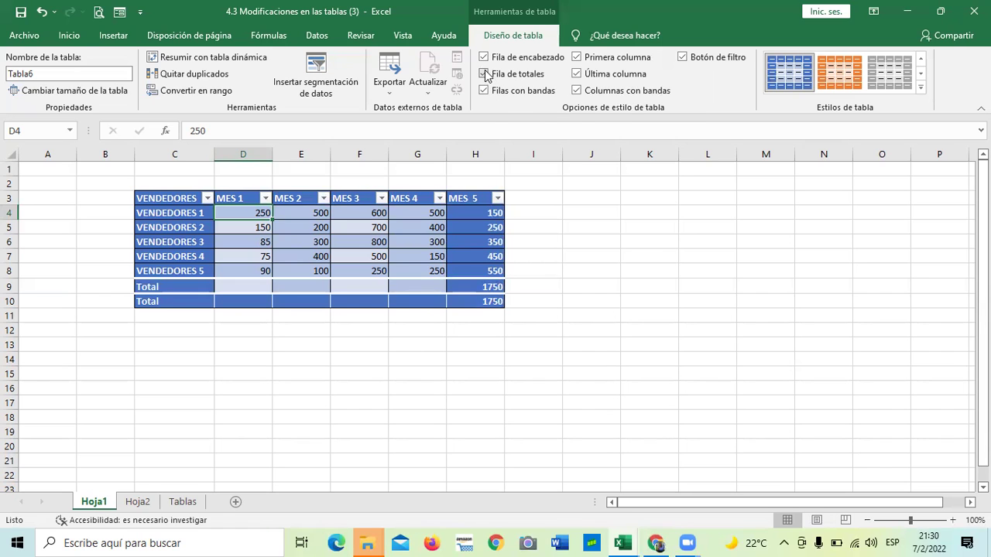
# - Inspect the Total labels in rows 9 and 10 and the 1750 formula
pyautogui.click(186, 287)
pyautogui.click(173, 303)
pyautogui.click(248, 283)
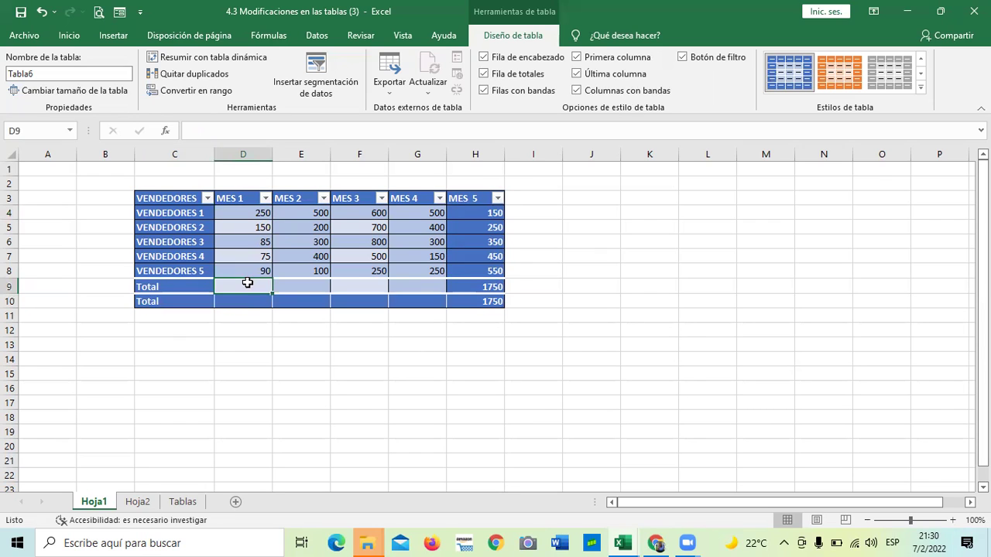
pyautogui.click(459, 287)
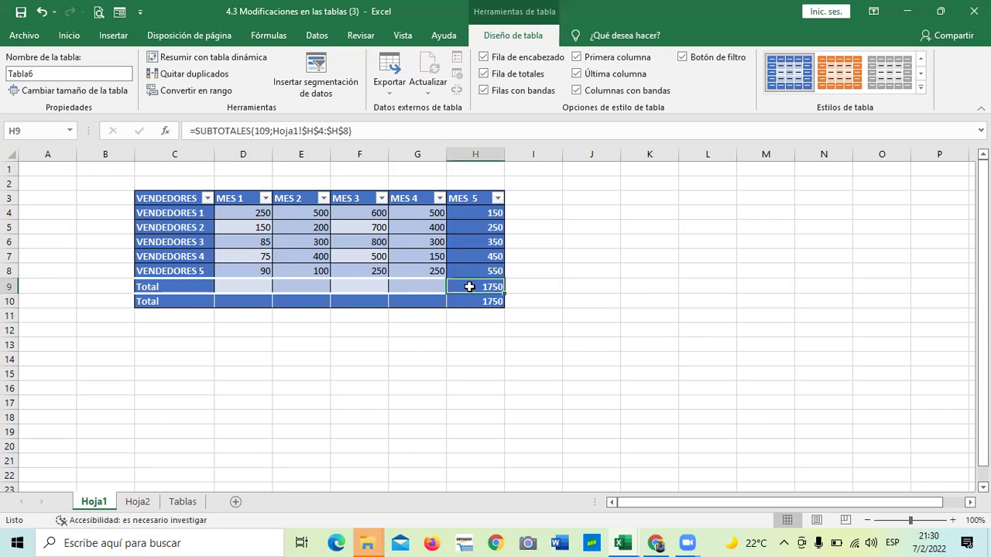
pyautogui.click(180, 287)
pyautogui.click(241, 301)
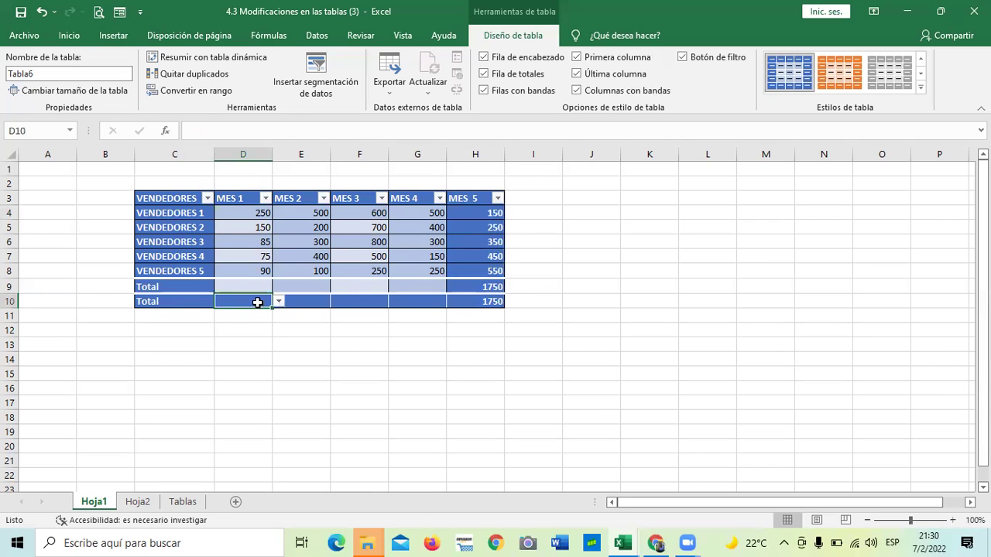
# - Check the MES 2 and MES 3 total dropdowns, then choose Más funciones for MES 5
pyautogui.click(314, 301)
pyautogui.click(336, 301)
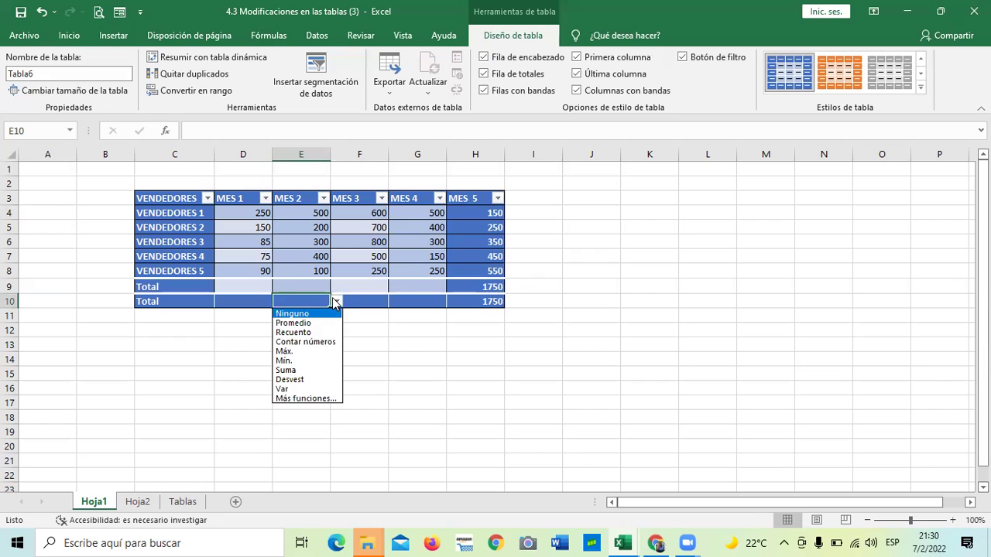
pyautogui.click(336, 301)
pyautogui.click(374, 302)
pyautogui.click(394, 301)
pyautogui.click(394, 301)
pyautogui.click(431, 303)
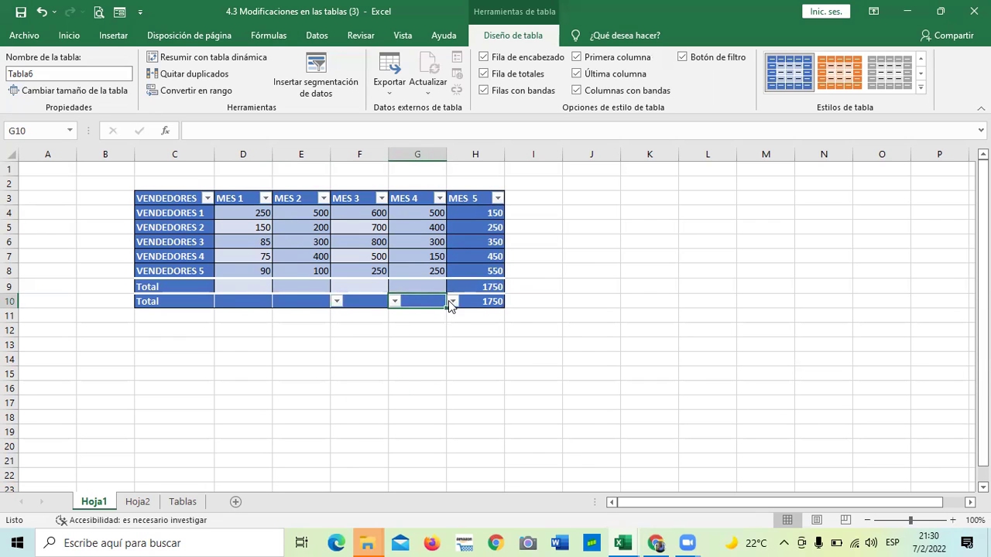
pyautogui.click(452, 301)
pyautogui.click(429, 301)
pyautogui.click(473, 300)
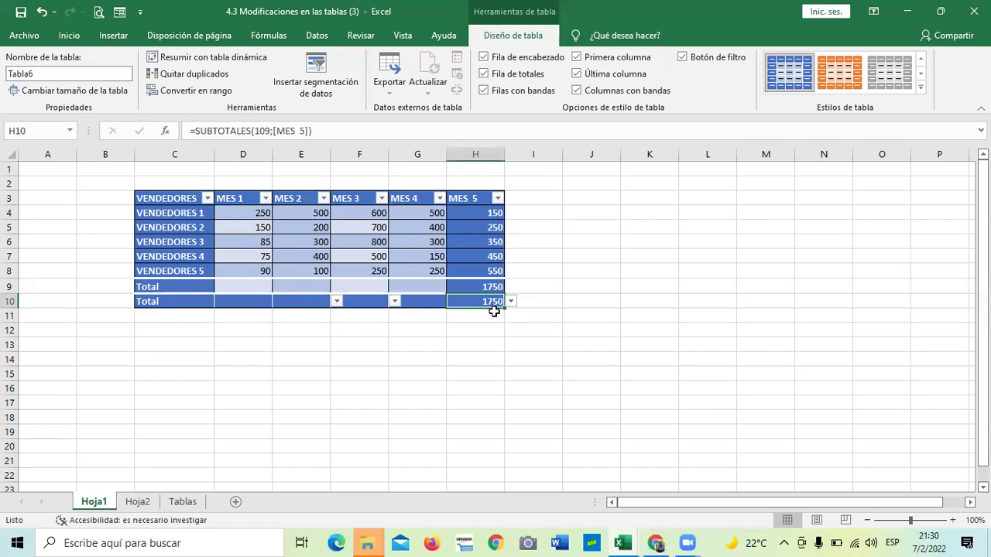
pyautogui.click(511, 301)
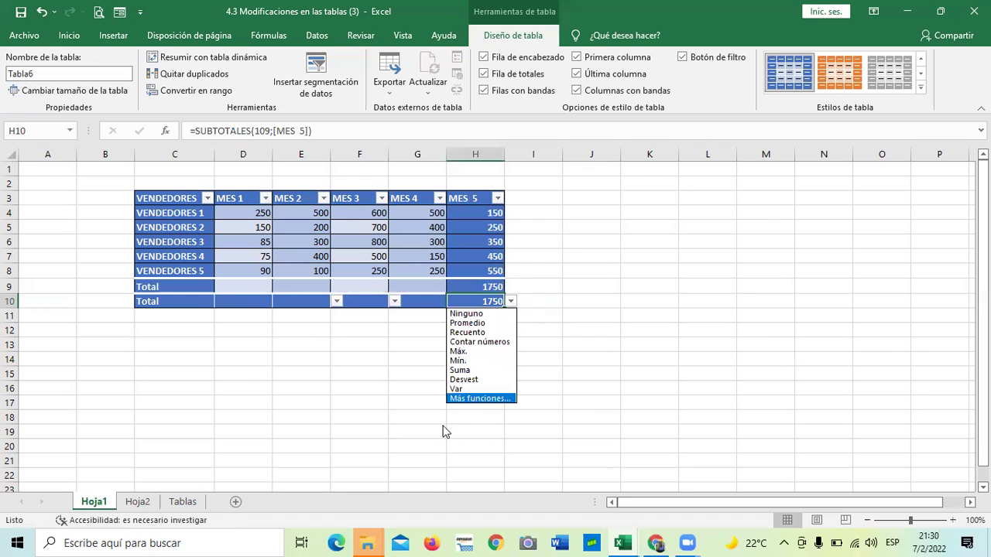
pyautogui.click(466, 398)
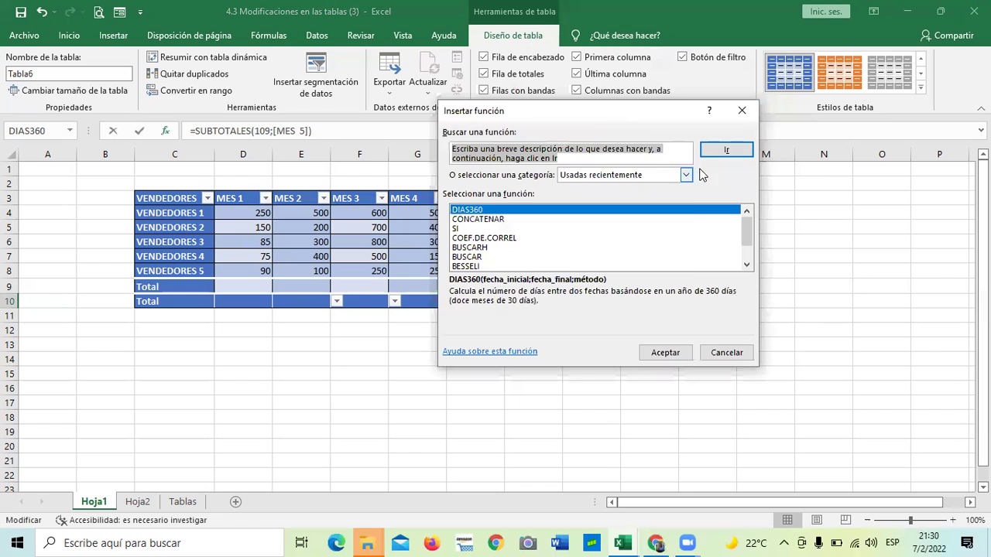
# - Filter the function catalogue to Texto, then Lógicas, and insert FALSO into the MES 5 total
pyautogui.click(684, 177)
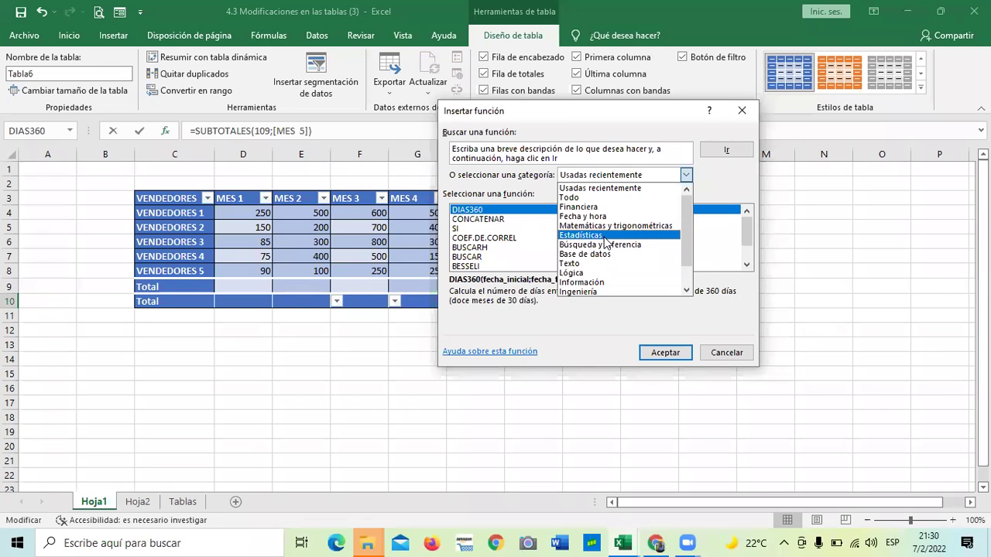
pyautogui.click(627, 188)
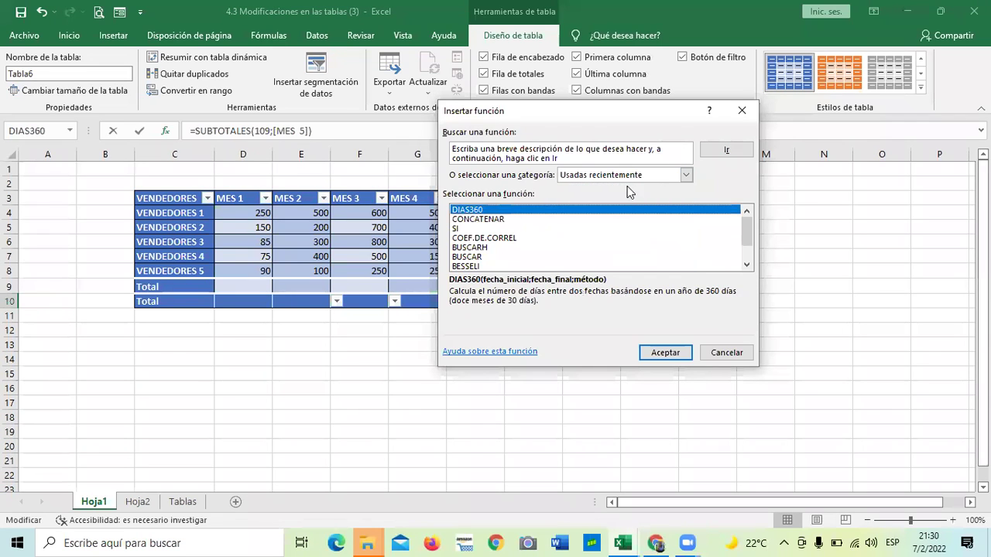
pyautogui.scroll(-1, 623, 243)
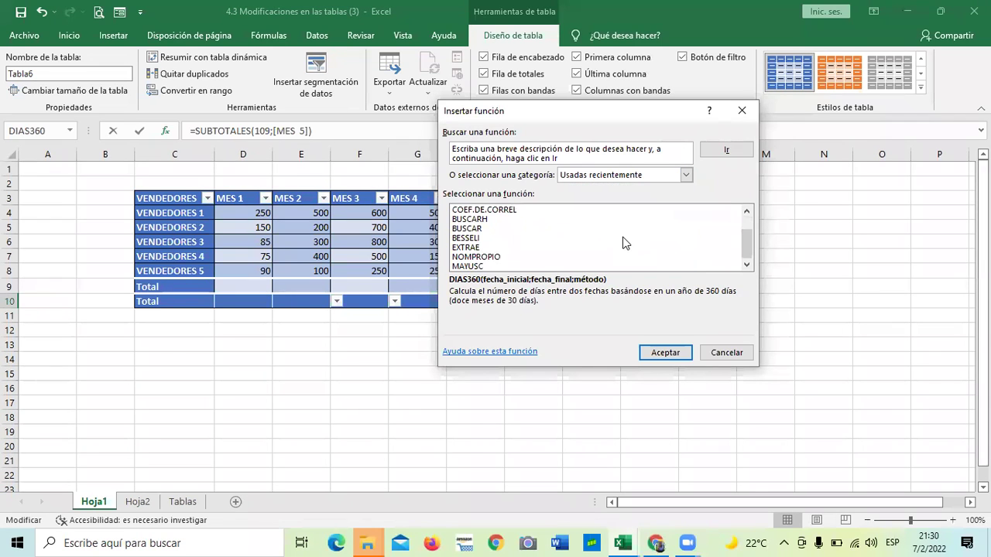
pyautogui.click(687, 176)
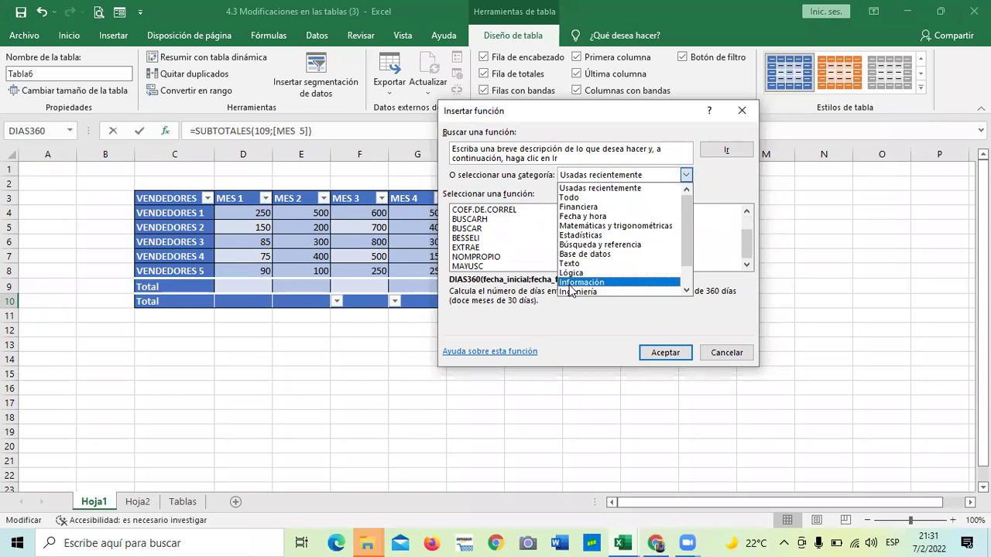
pyautogui.click(573, 263)
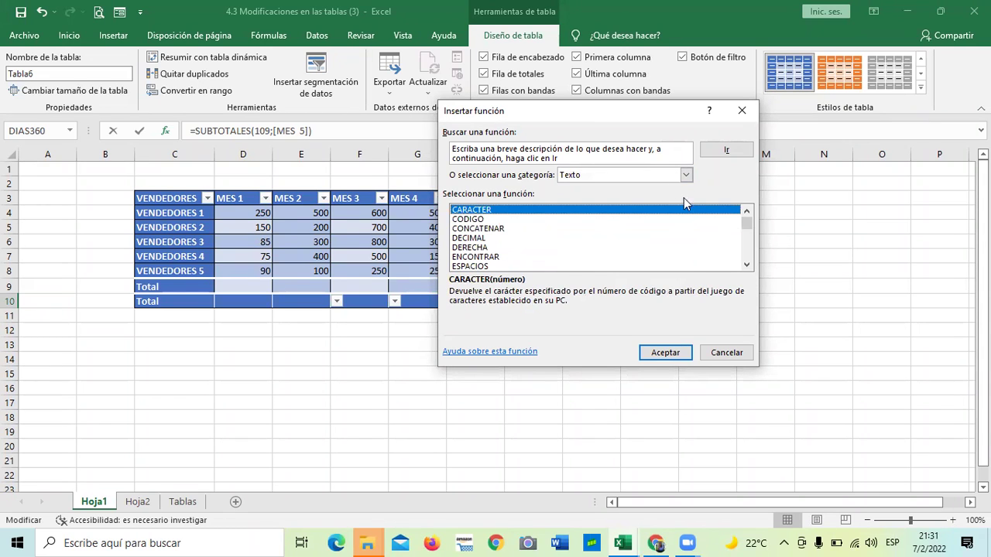
pyautogui.click(686, 174)
pyautogui.click(580, 272)
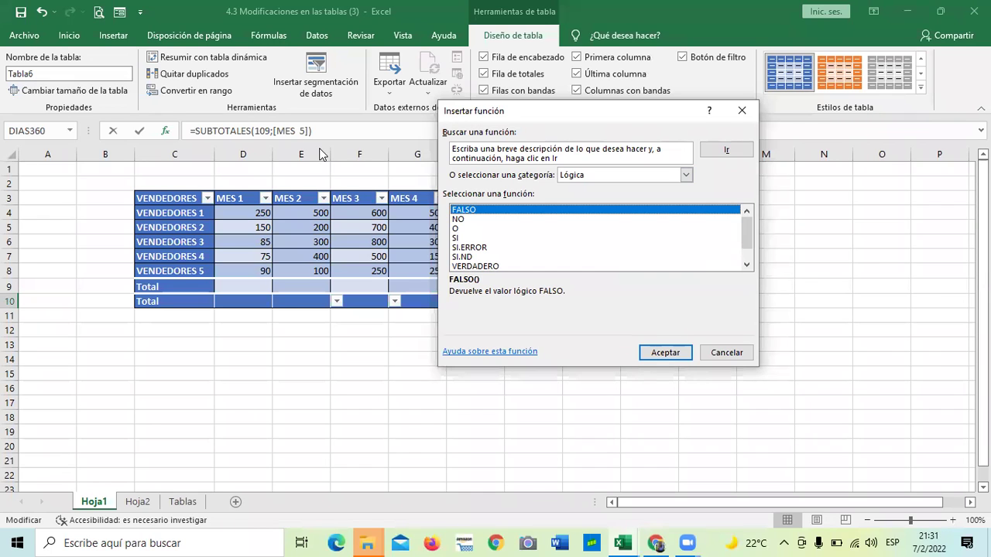
pyautogui.click(650, 353)
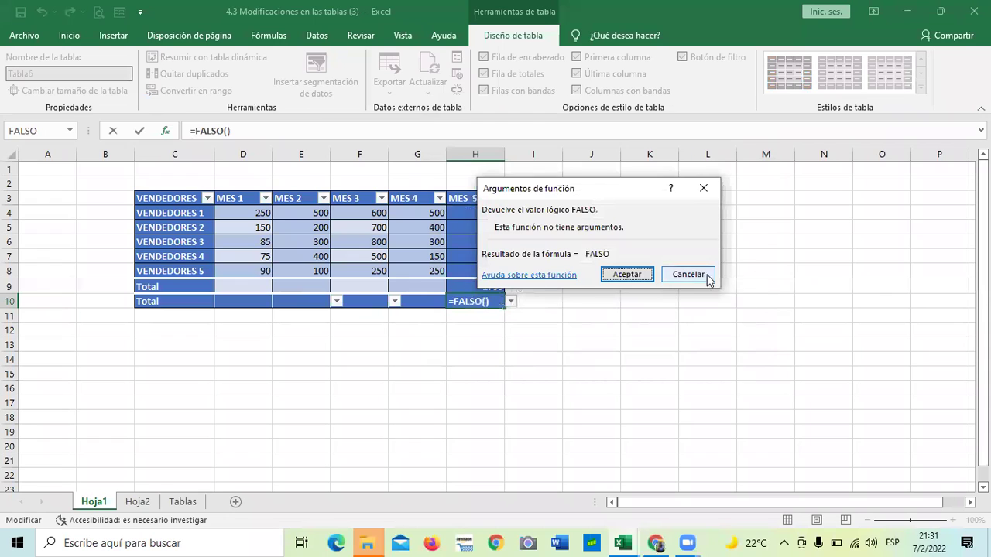
pyautogui.click(693, 274)
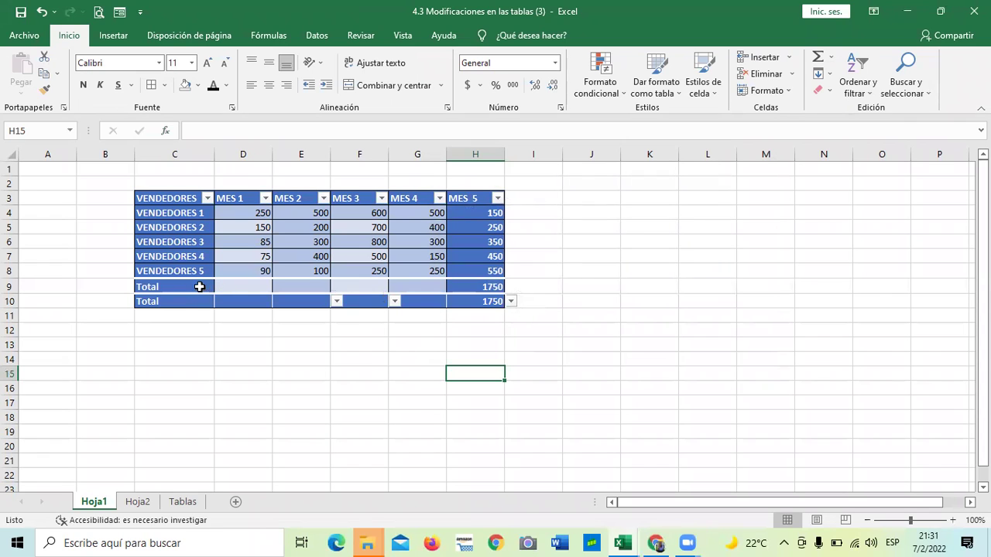
# - Set the MES 1 total in D10 to Promedio, showing the average 130
pyautogui.click(181, 301)
pyautogui.click(236, 301)
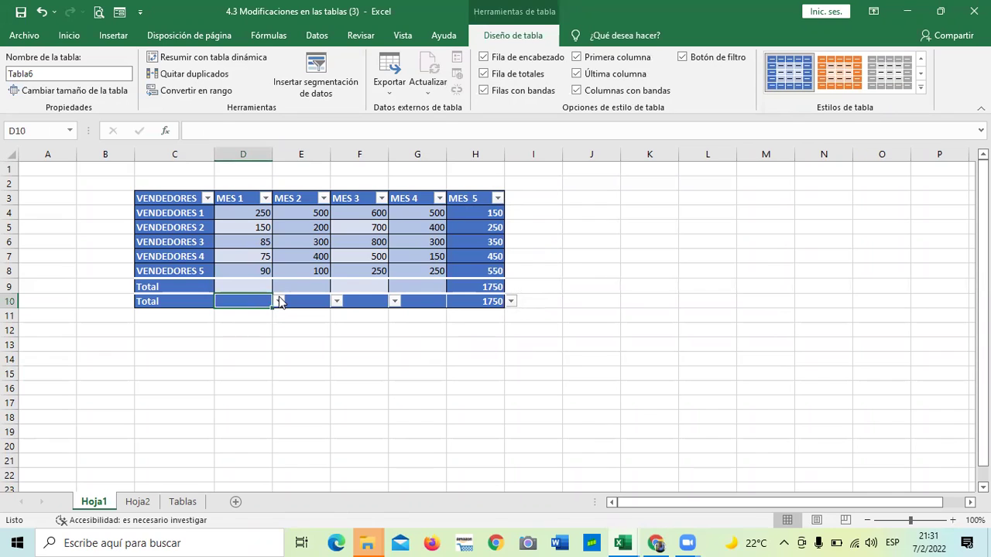
pyautogui.click(278, 297)
pyautogui.click(244, 302)
pyautogui.click(277, 302)
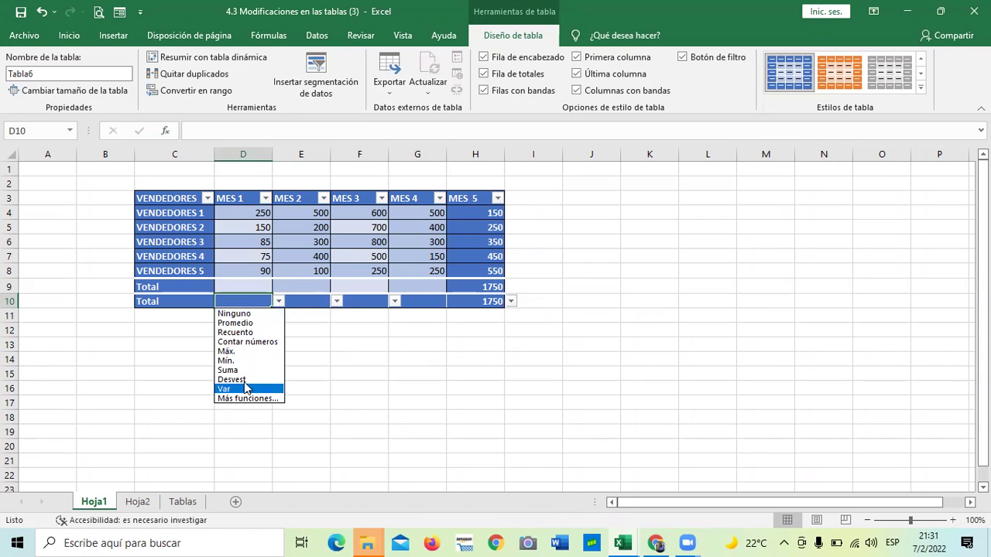
pyautogui.click(244, 324)
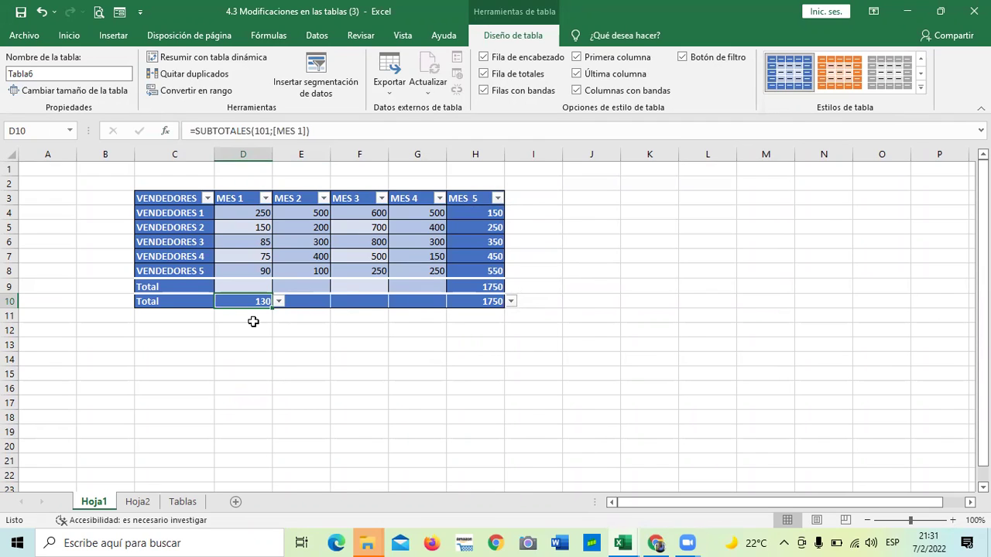
# - Set the MES 2 total in E10 to Suma (1500) and check its SUBTOTALES(109) formula
pyautogui.click(305, 301)
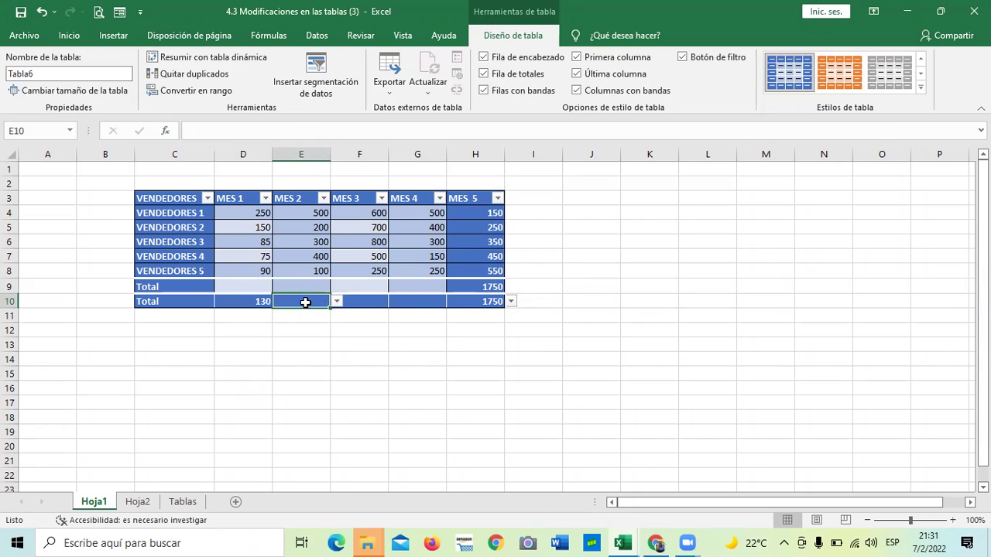
pyautogui.click(335, 301)
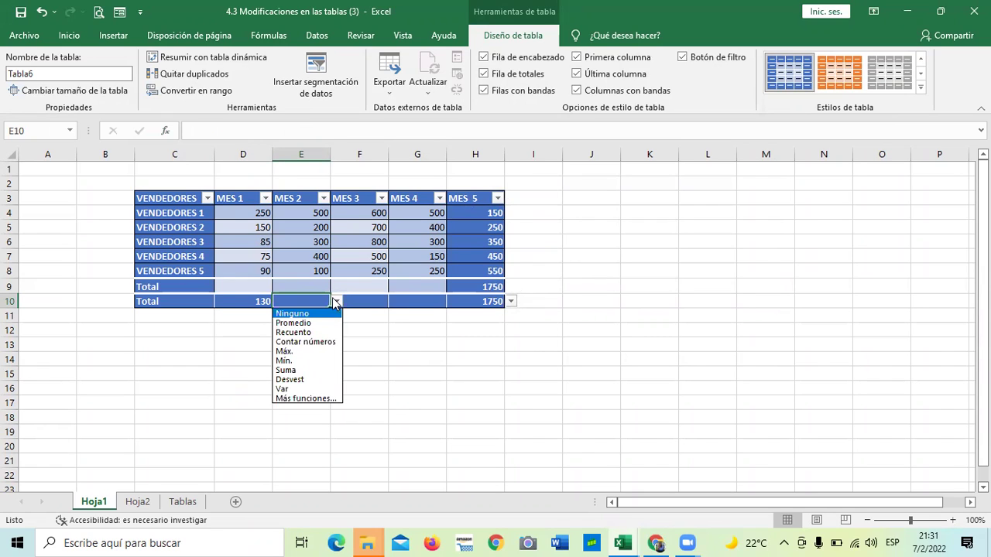
pyautogui.click(288, 371)
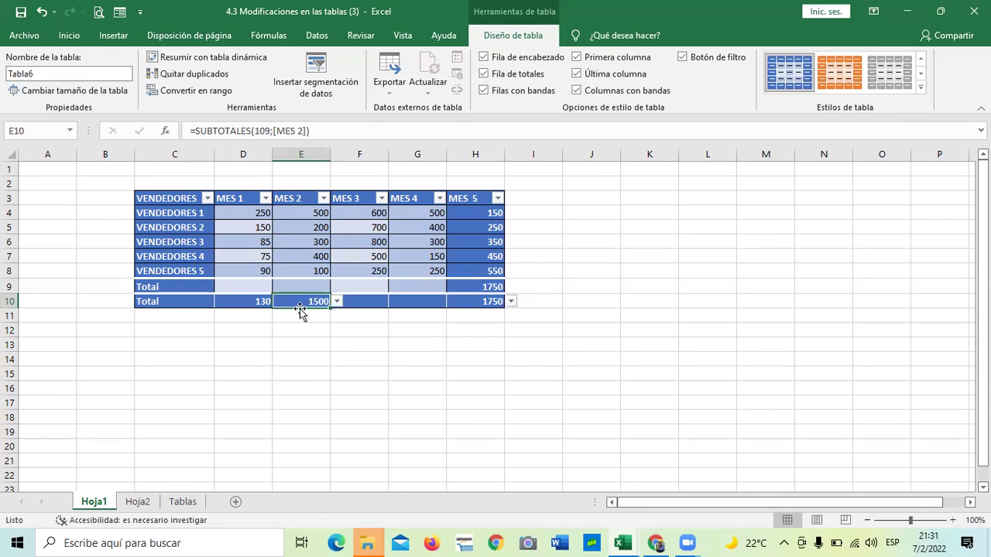
pyautogui.click(241, 302)
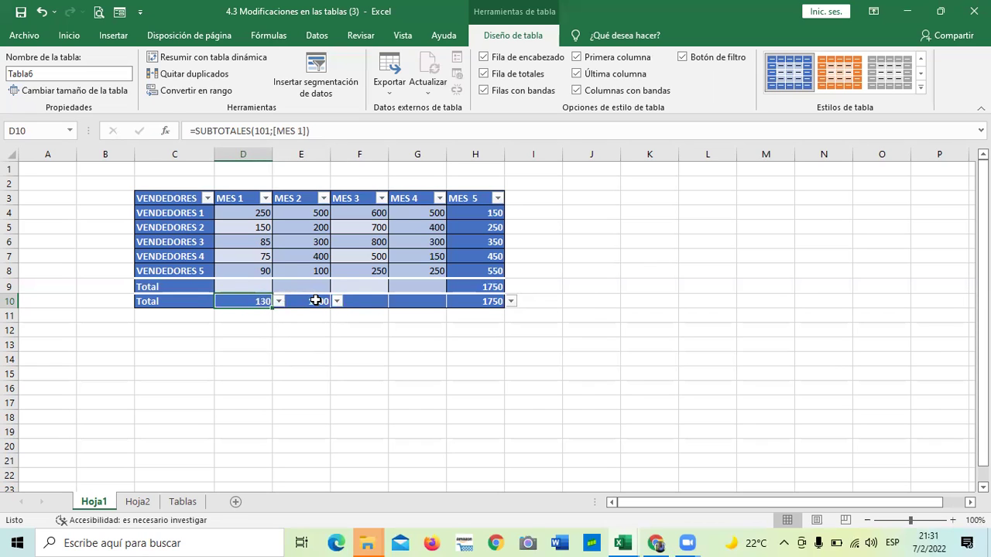
pyautogui.click(316, 300)
pyautogui.click(246, 302)
pyautogui.click(296, 301)
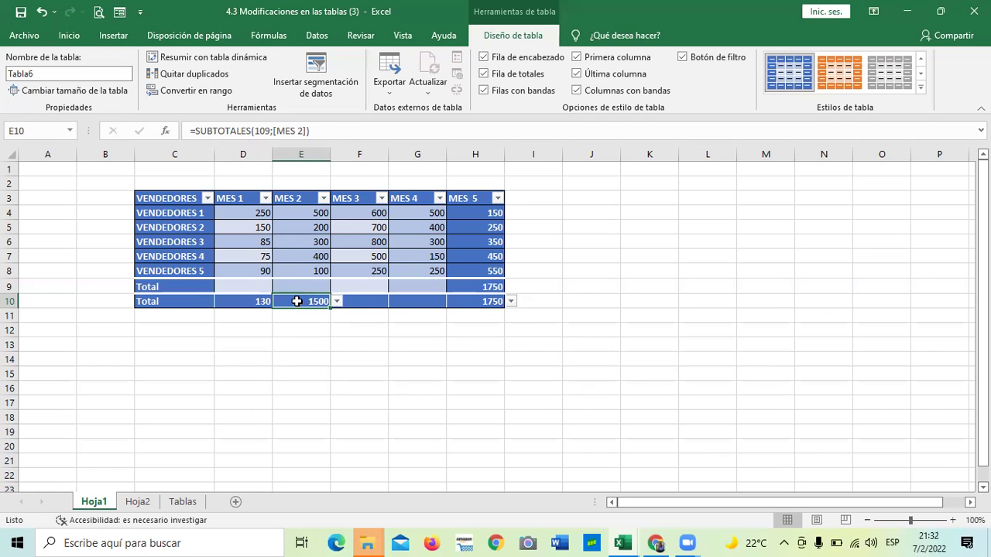
pyautogui.click(322, 130)
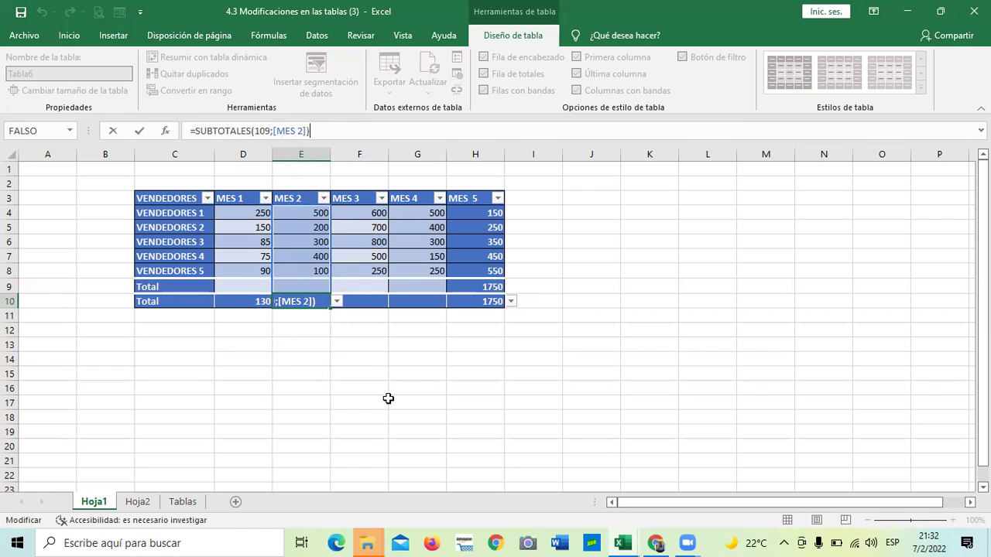
pyautogui.press('Return')
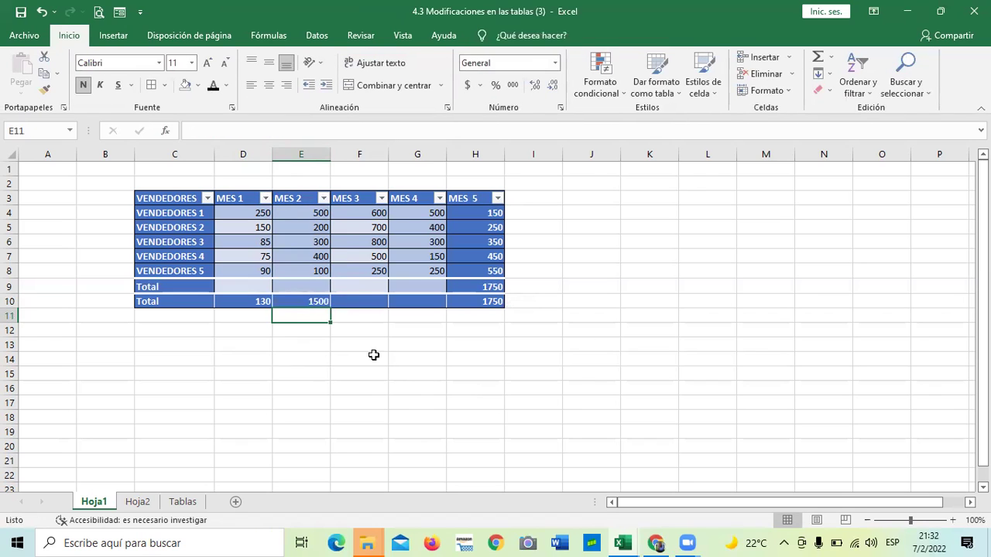
# - Compare the D10 and E10 total formulas, then bring up F10's MES 3 function choices
pyautogui.click(243, 301)
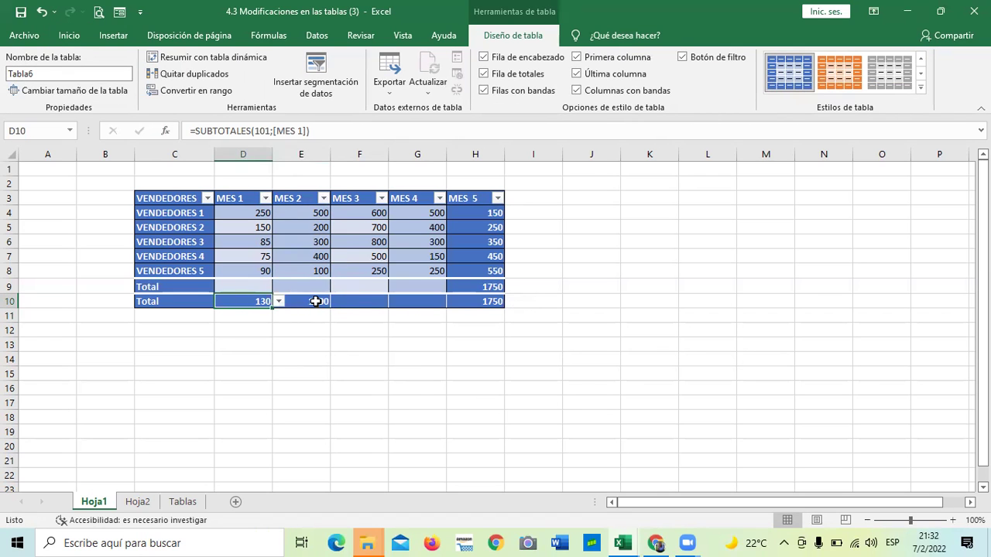
pyautogui.click(318, 301)
pyautogui.click(363, 301)
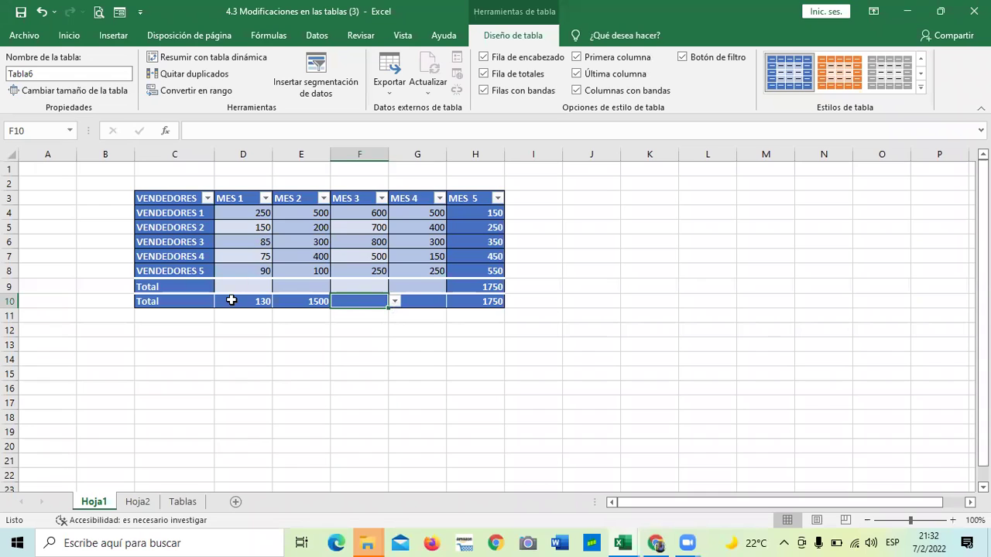
pyautogui.click(302, 302)
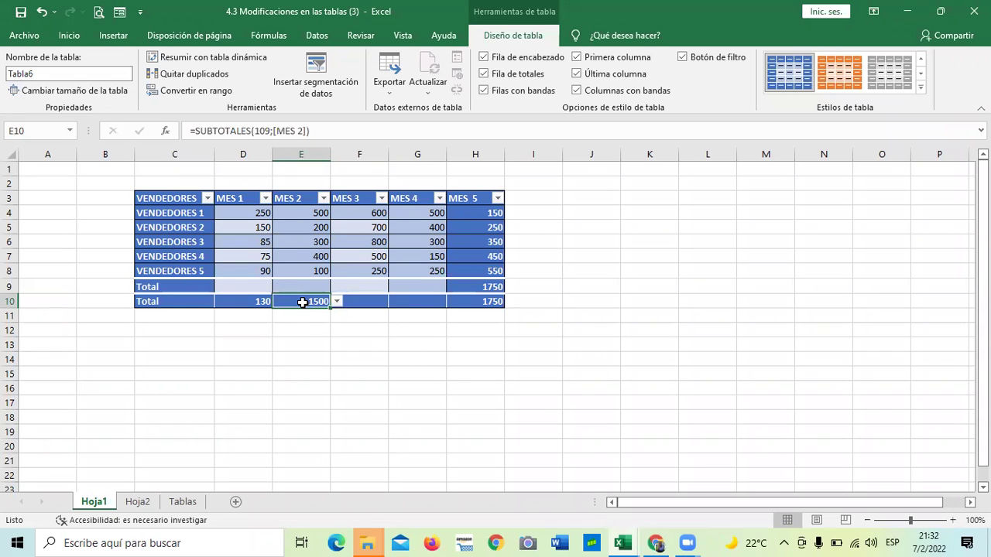
pyautogui.click(247, 301)
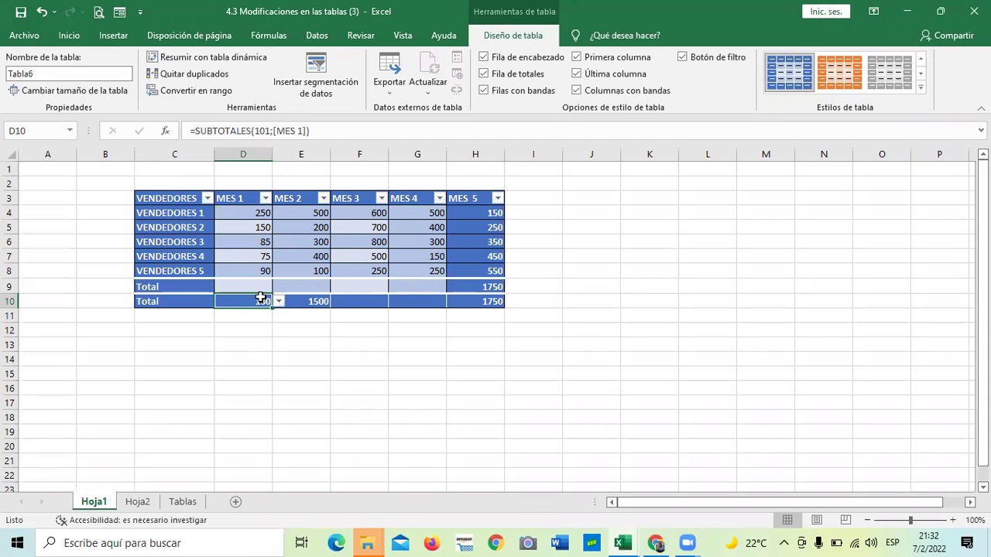
pyautogui.click(357, 301)
pyautogui.click(394, 302)
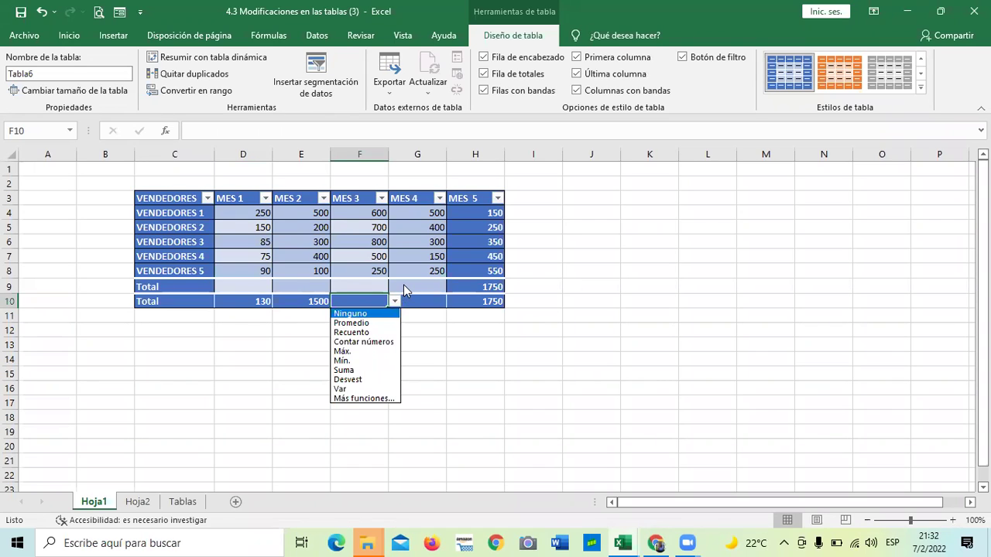
# - Set the MES 3 total in F10 to Máx., showing 800 via SUBTOTALES(104)
pyautogui.click(360, 352)
pyautogui.click(387, 360)
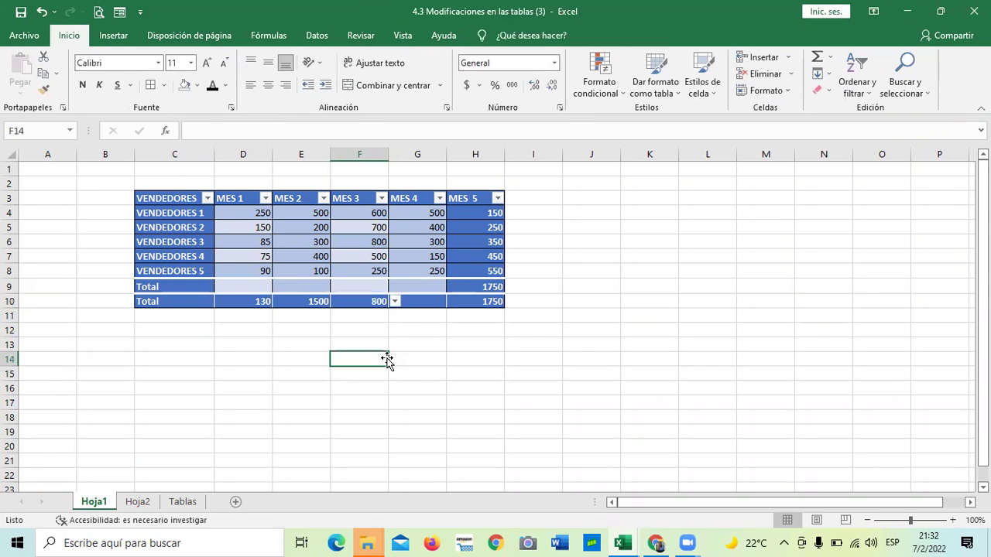
pyautogui.click(354, 302)
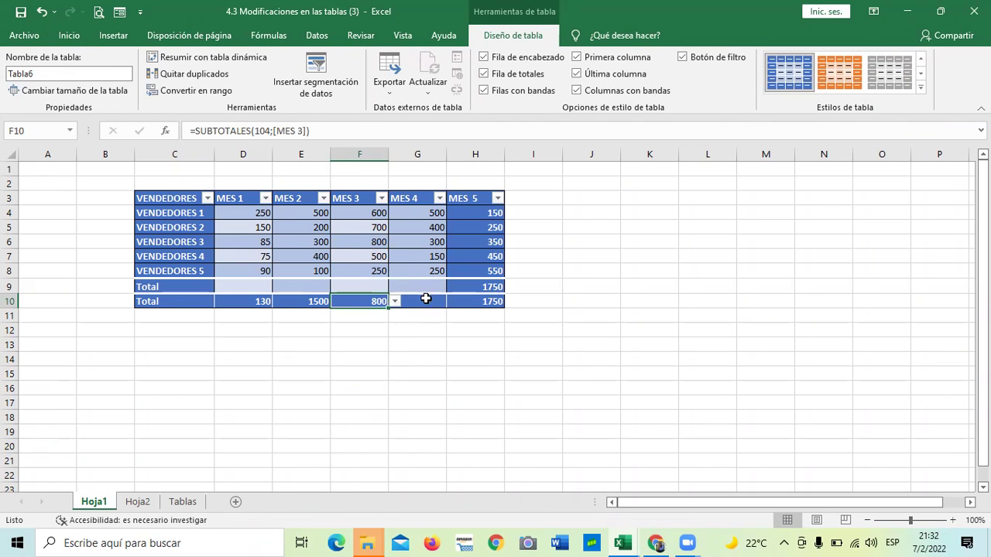
pyautogui.click(421, 301)
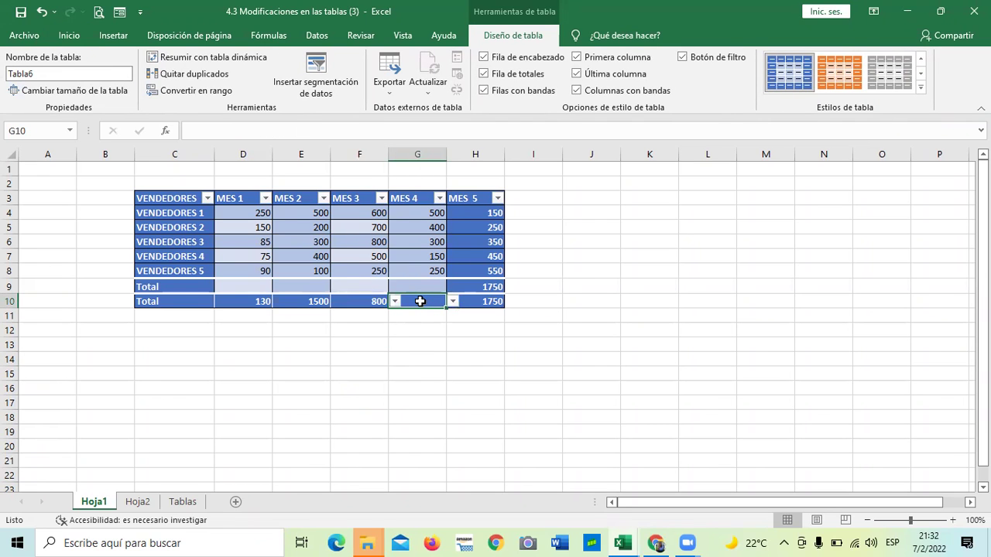
# - Set the MES 4 total in G10 to Mín., showing 150 via SUBTOTALES(105)
pyautogui.click(453, 301)
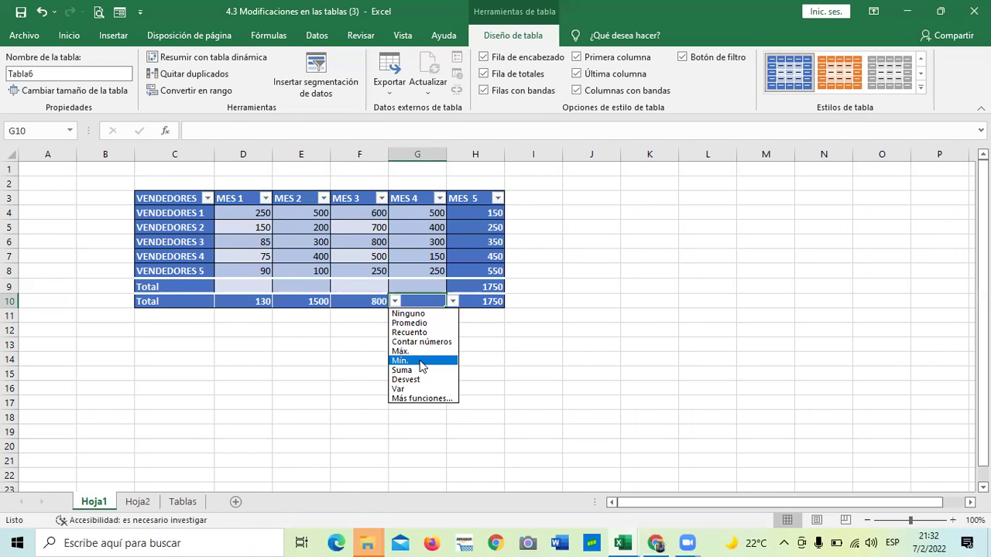
pyautogui.click(422, 362)
pyautogui.moveTo(420, 362); pyautogui.dragTo(420, 345)
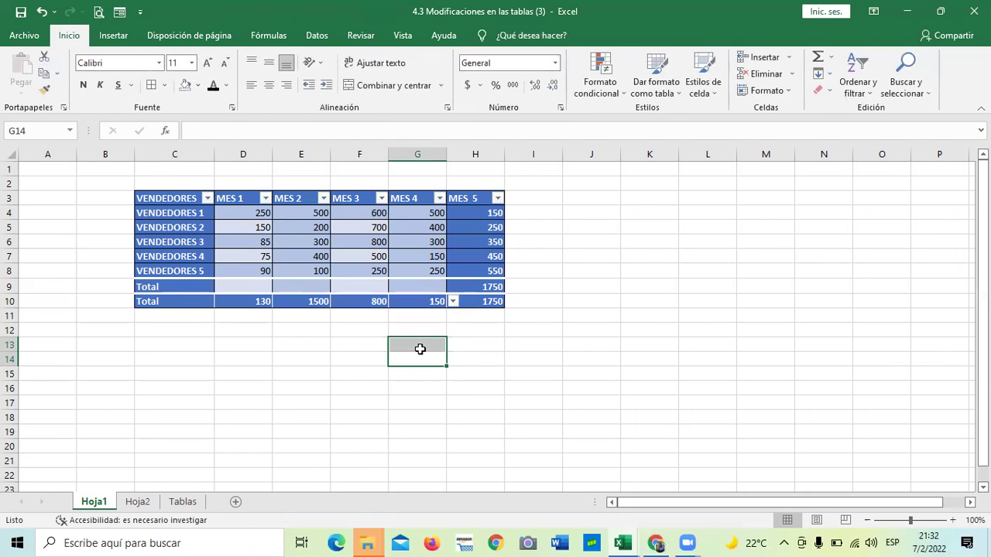
pyautogui.click(421, 299)
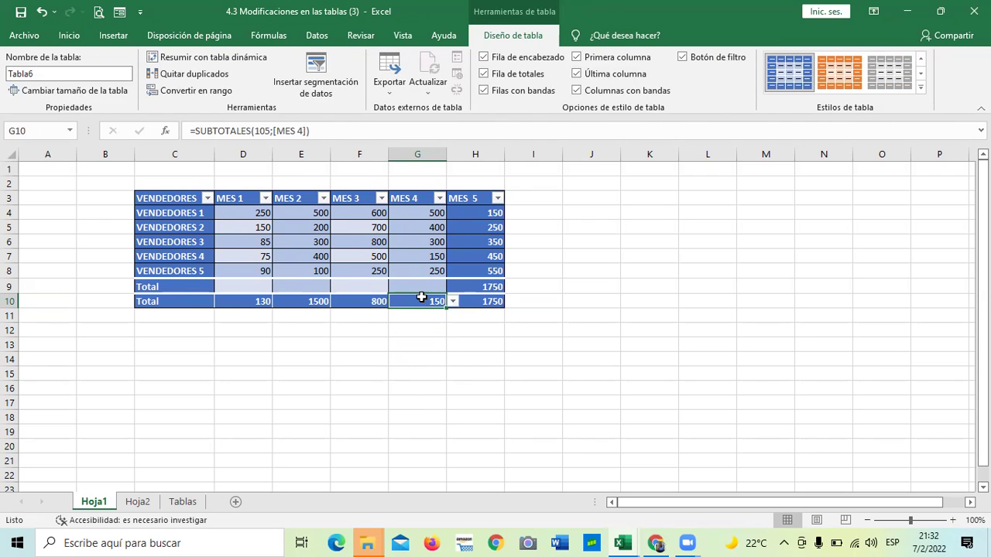
pyautogui.click(350, 129)
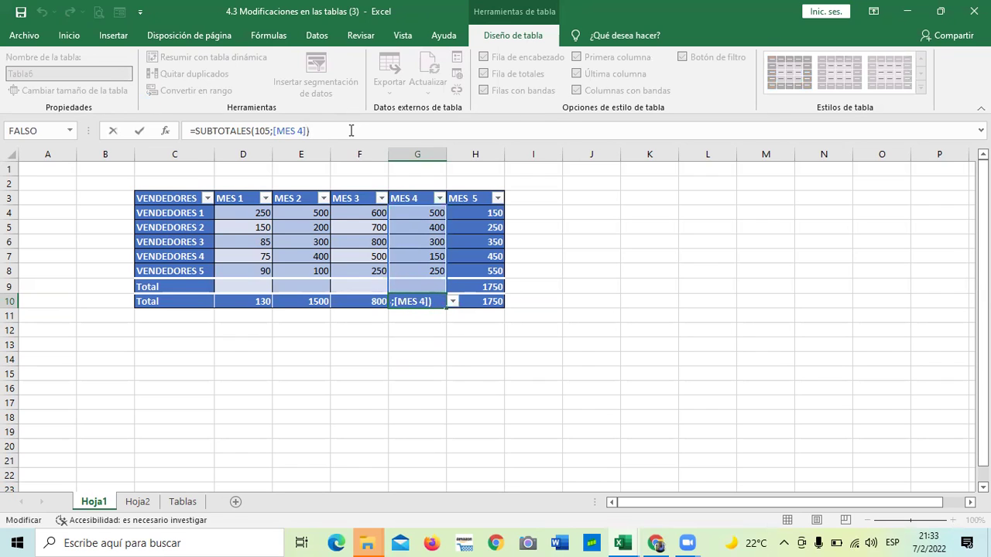
pyautogui.press('Return')
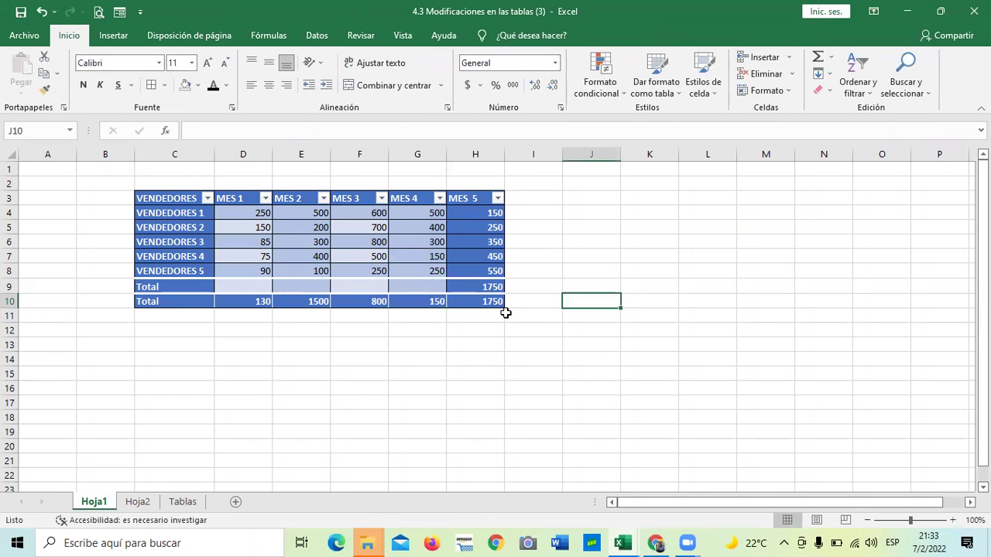
pyautogui.click(480, 301)
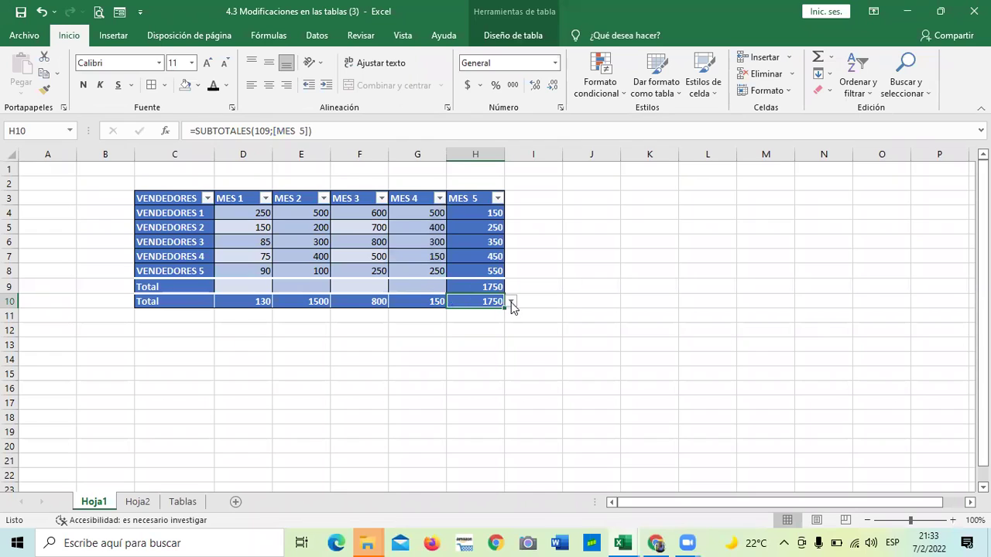
# - Set the MES 5 total in H10 to Recuento, showing 5, then show the Diseño de tabla options
pyautogui.click(511, 302)
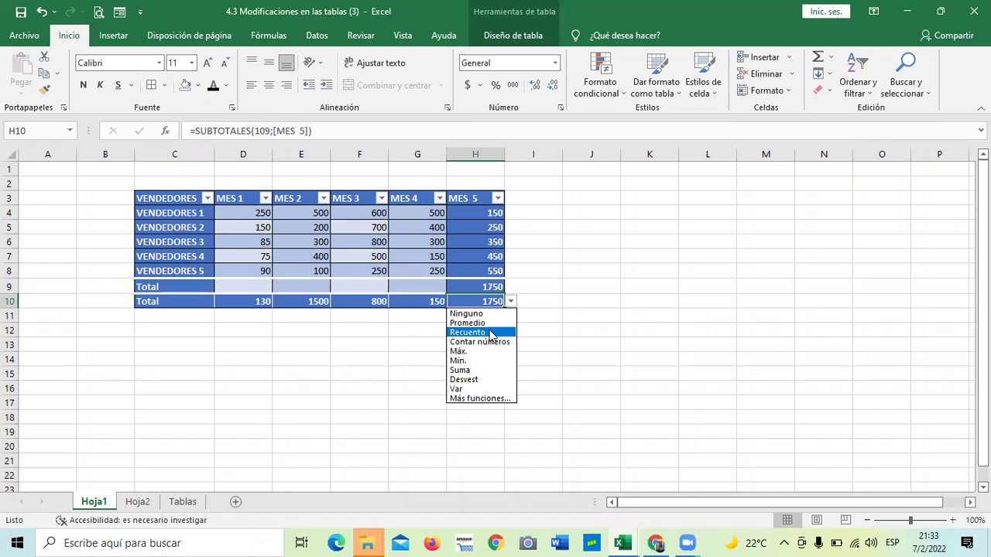
pyautogui.click(490, 333)
pyautogui.click(531, 330)
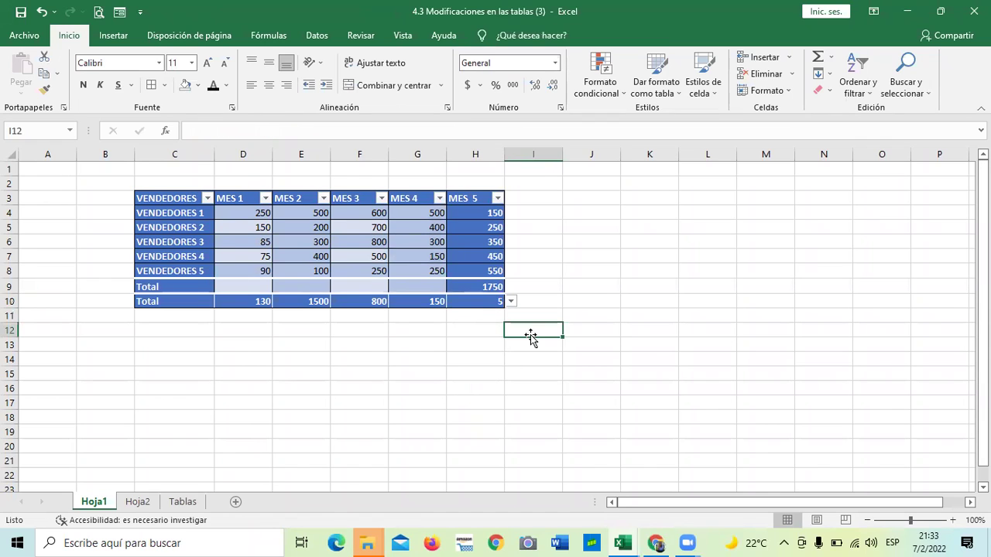
pyautogui.click(473, 301)
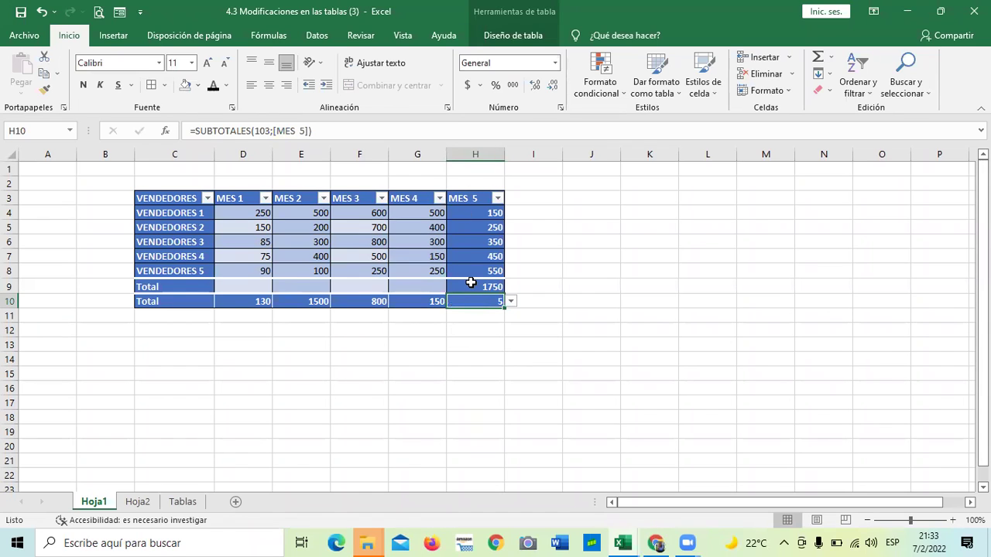
pyautogui.click(506, 333)
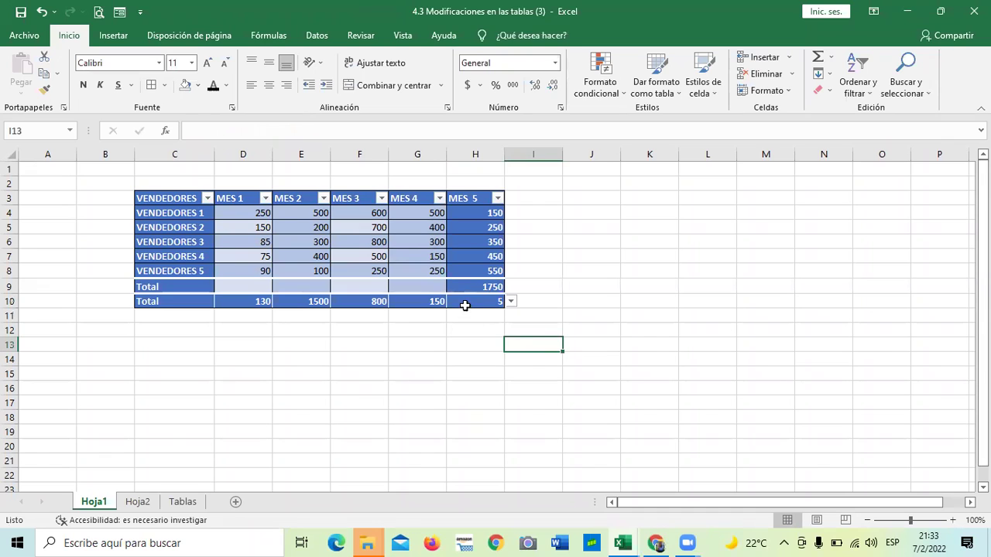
pyautogui.click(465, 302)
pyautogui.click(530, 35)
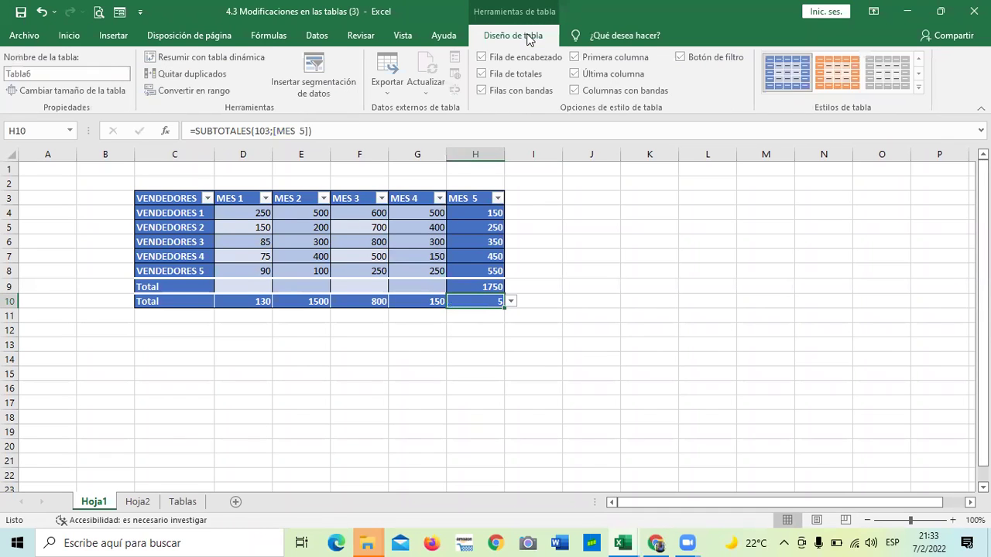
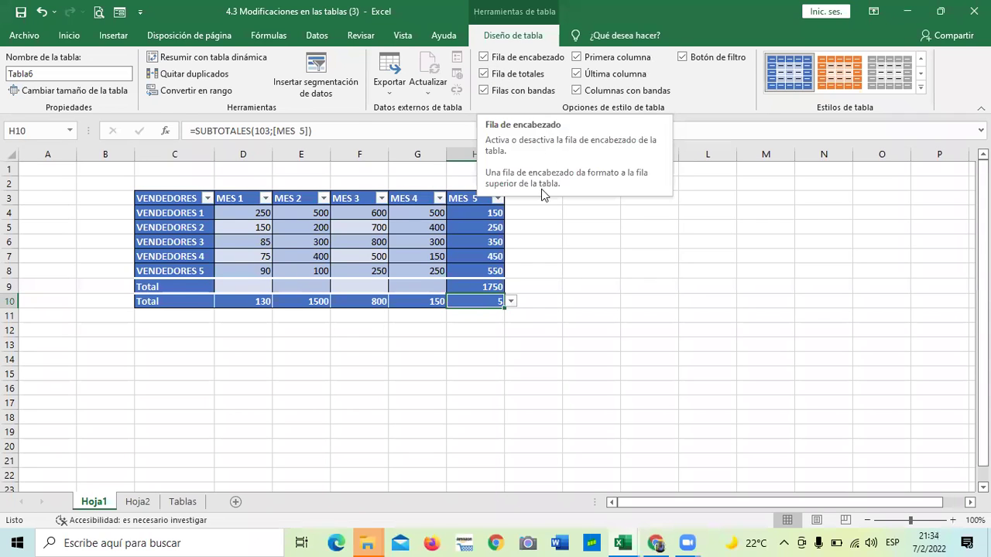
# - Hide and re-show the table's Total row, checking the MES 4 and MES 5 totals
pyautogui.click(484, 73)
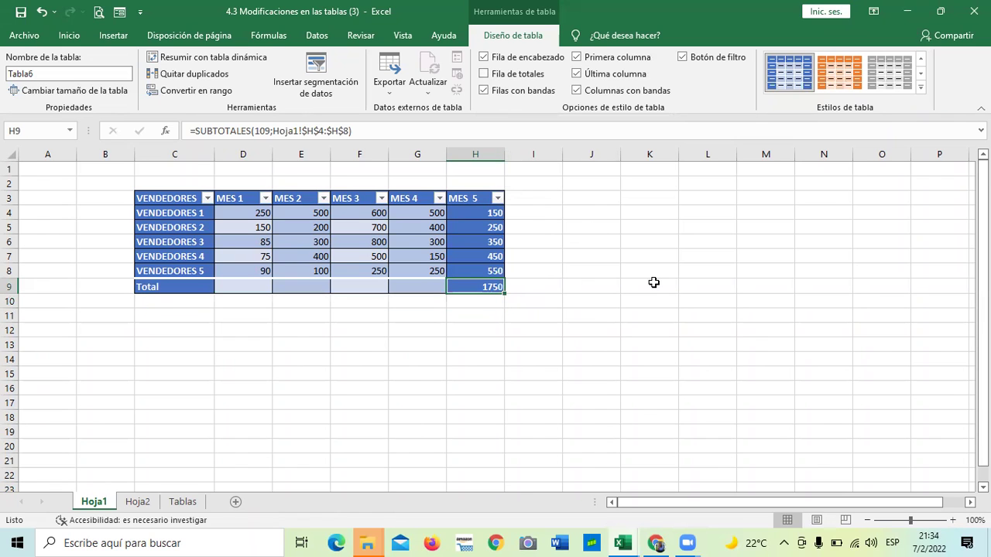
pyautogui.click(552, 226)
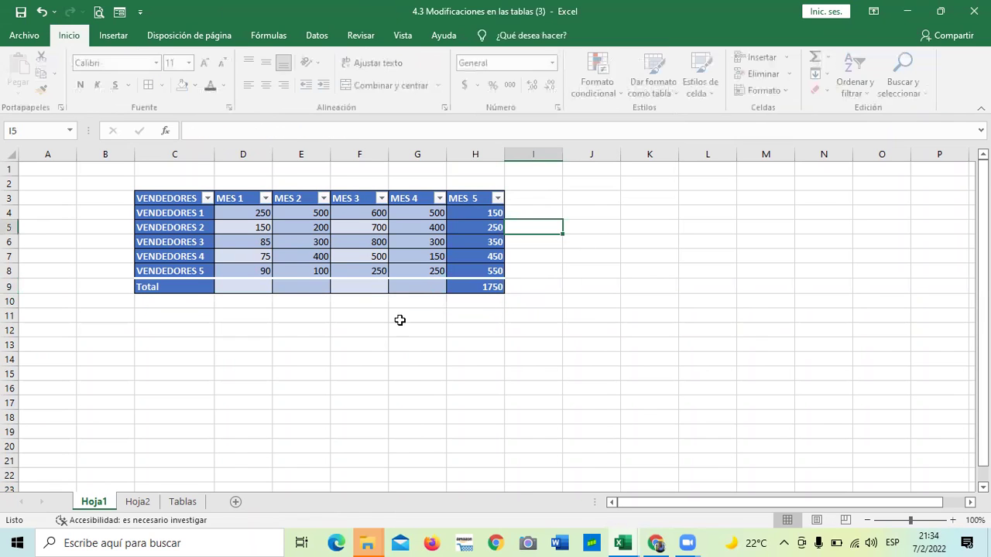
pyautogui.click(329, 287)
pyautogui.click(410, 289)
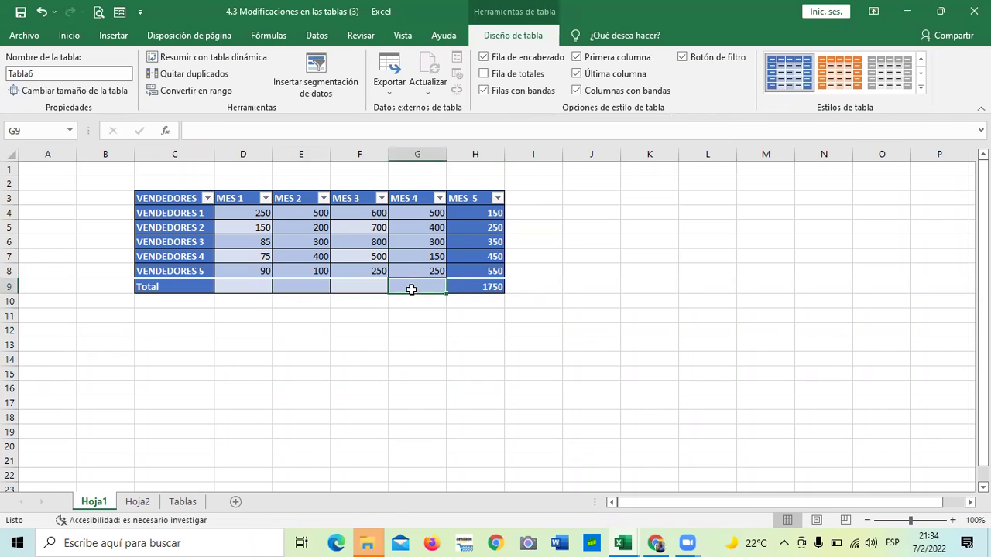
pyautogui.click(480, 291)
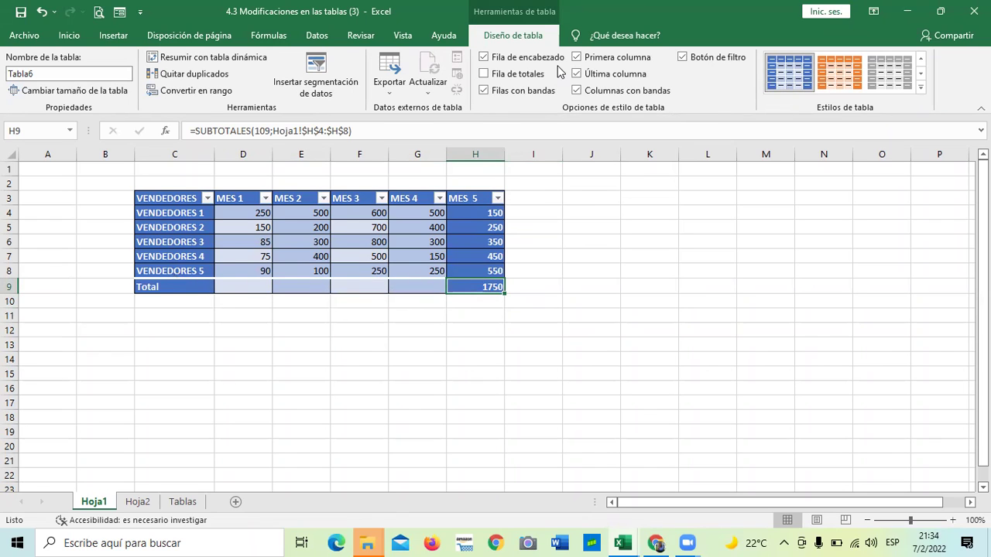
pyautogui.click(484, 75)
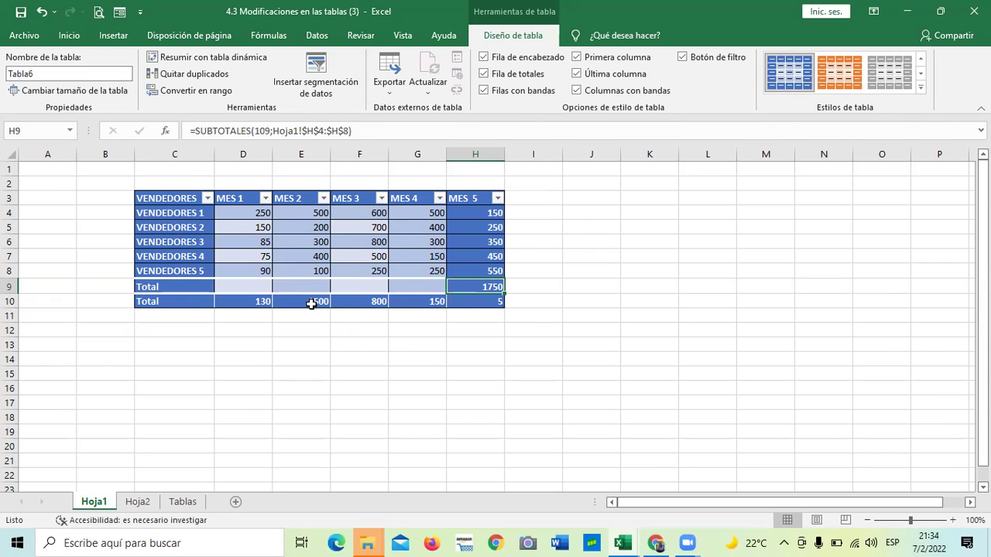
pyautogui.click(423, 300)
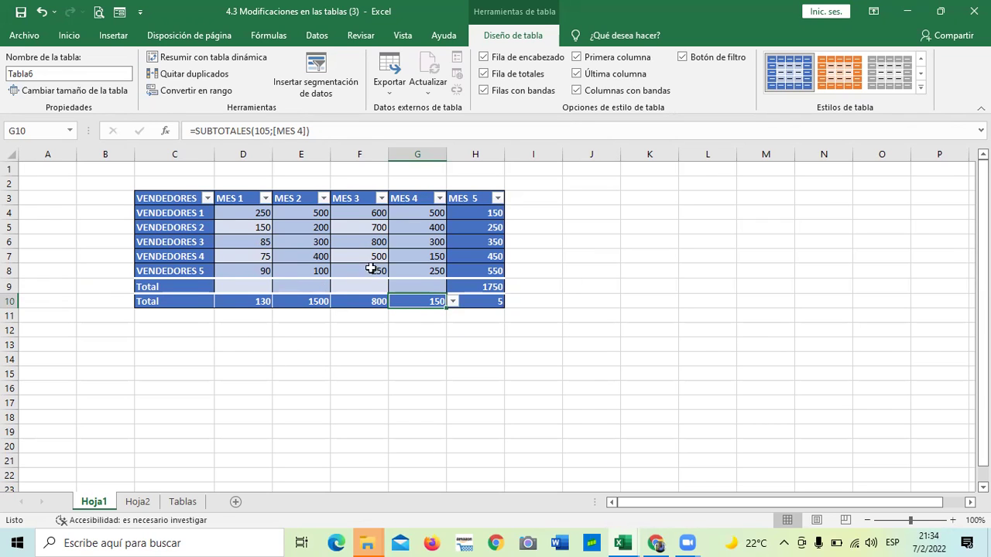
pyautogui.click(349, 362)
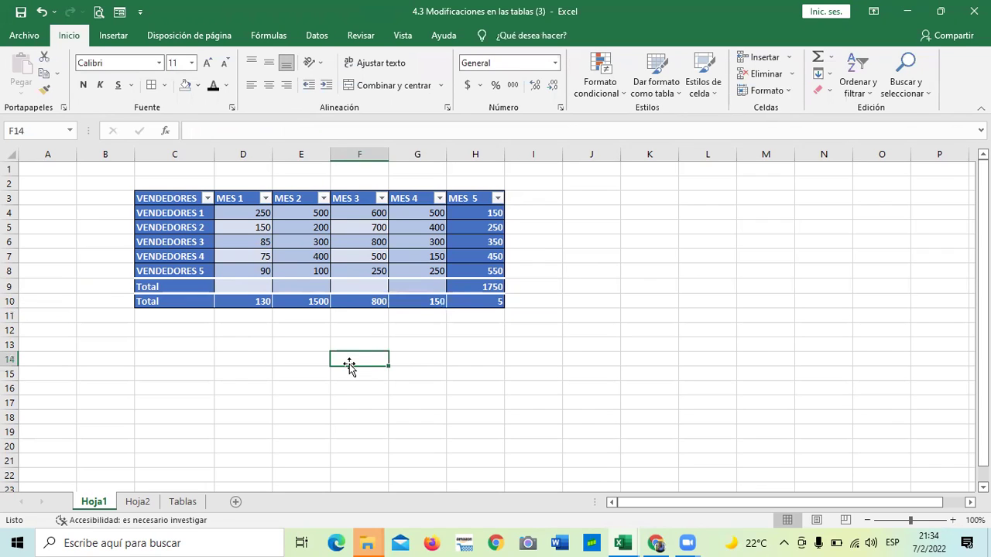
# - Enter 250 in I4 so the table grows a MES 6 column, leaving AutoCorrect options unchanged
pyautogui.click(490, 353)
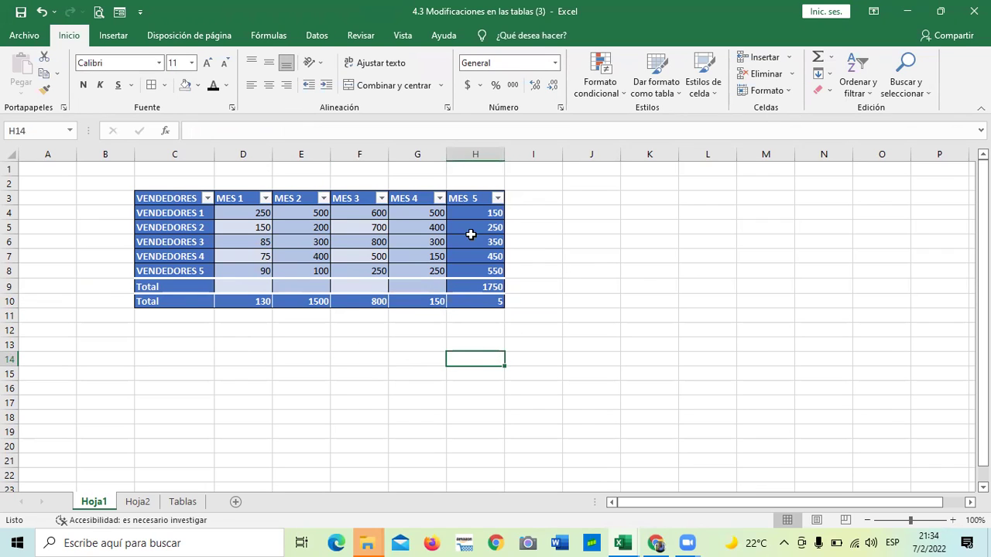
pyautogui.click(647, 257)
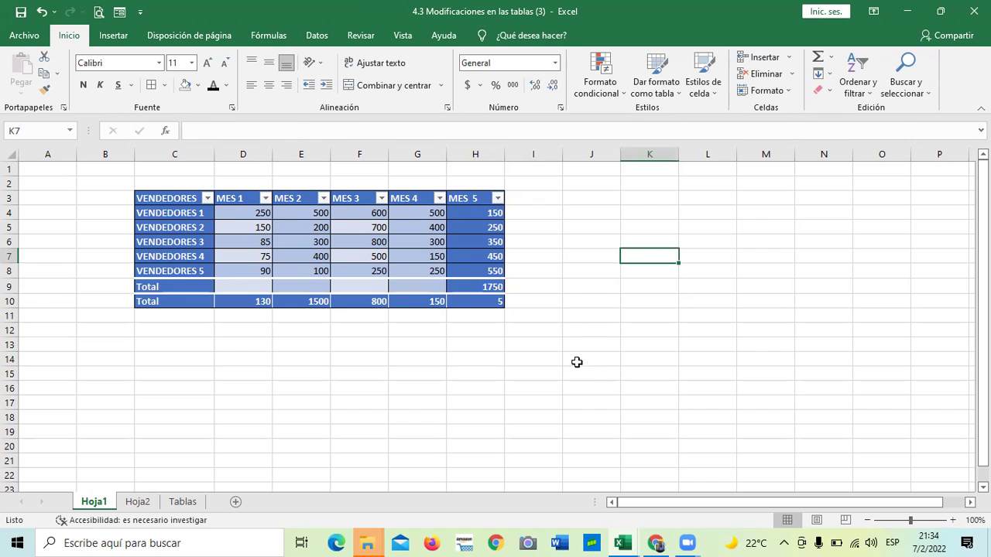
pyautogui.click(593, 389)
pyautogui.click(529, 216)
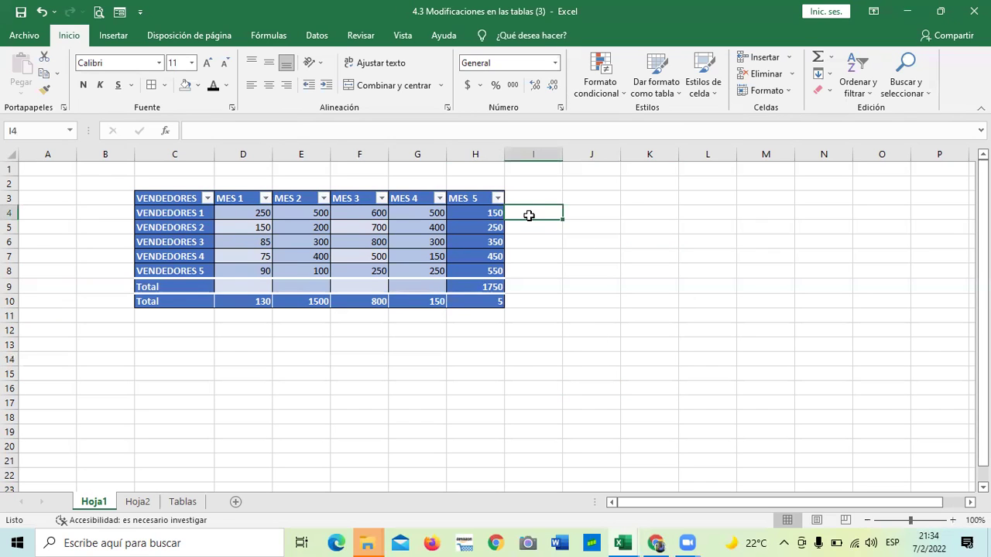
pyautogui.write('250')
pyautogui.press('Return')
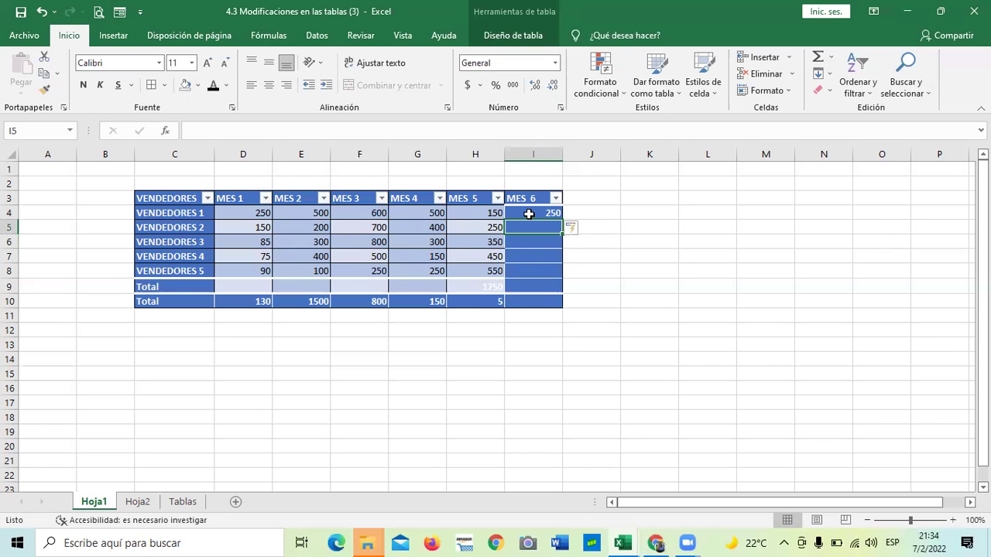
pyautogui.click(573, 231)
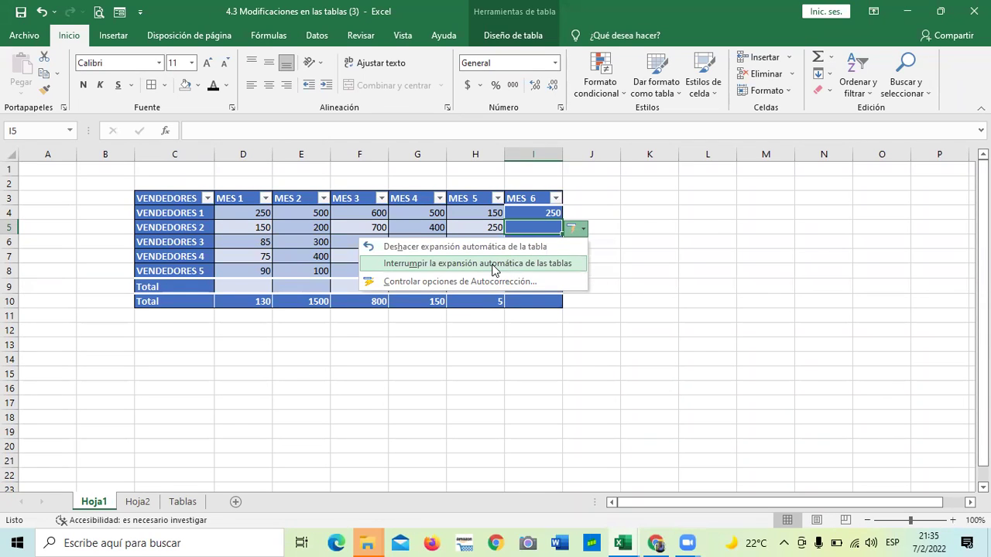
pyautogui.click(655, 288)
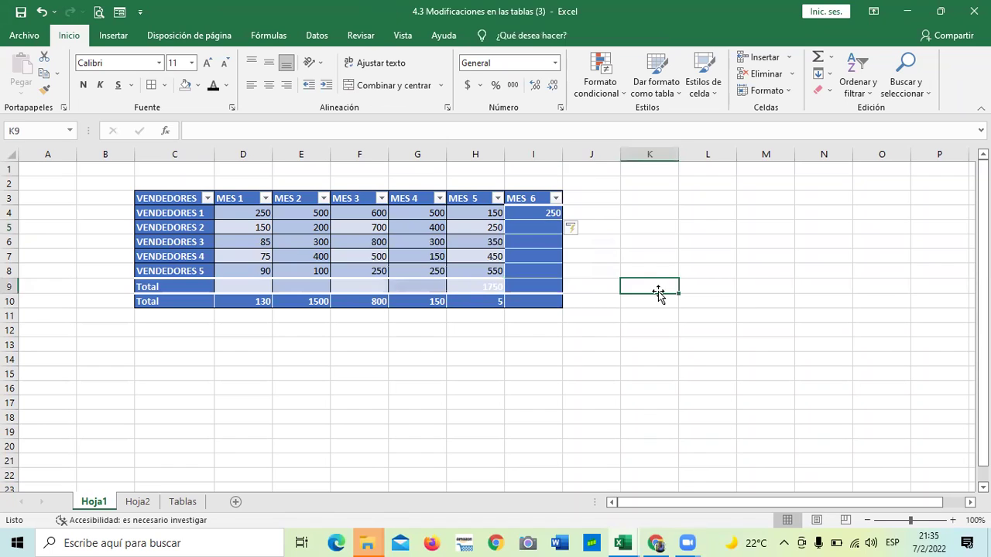
pyautogui.click(591, 226)
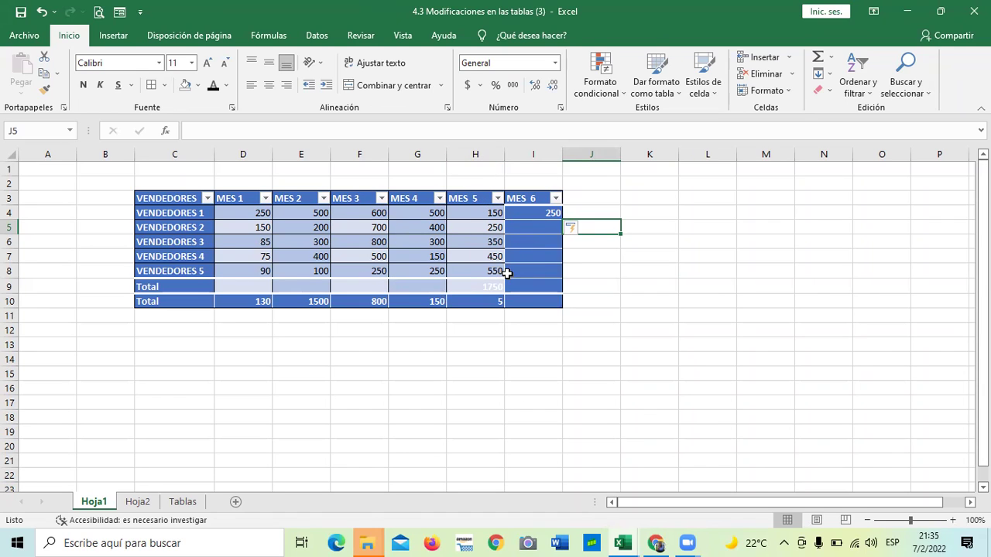
pyautogui.click(507, 273)
pyautogui.click(531, 34)
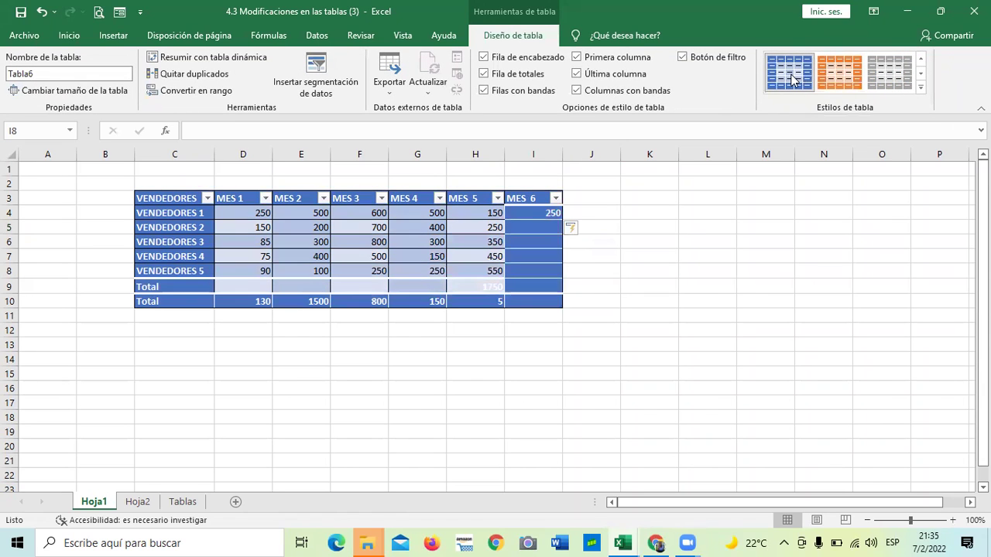
pyautogui.click(576, 75)
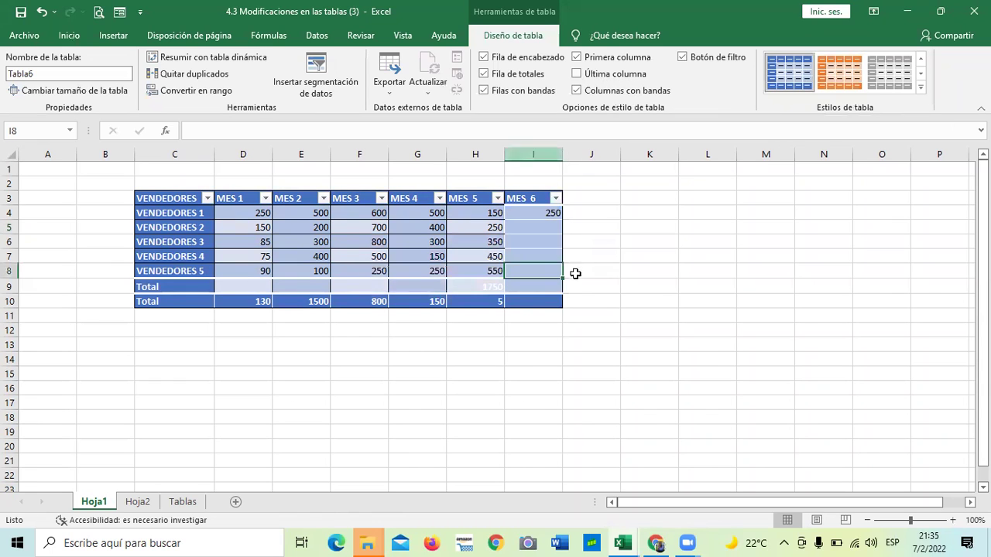
pyautogui.click(643, 301)
pyautogui.click(532, 247)
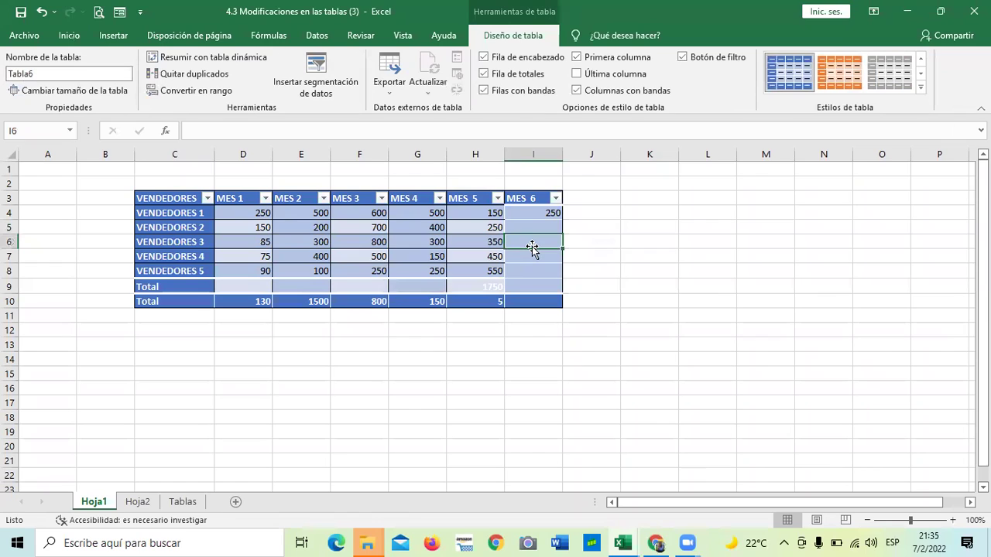
pyautogui.click(575, 75)
pyautogui.click(532, 287)
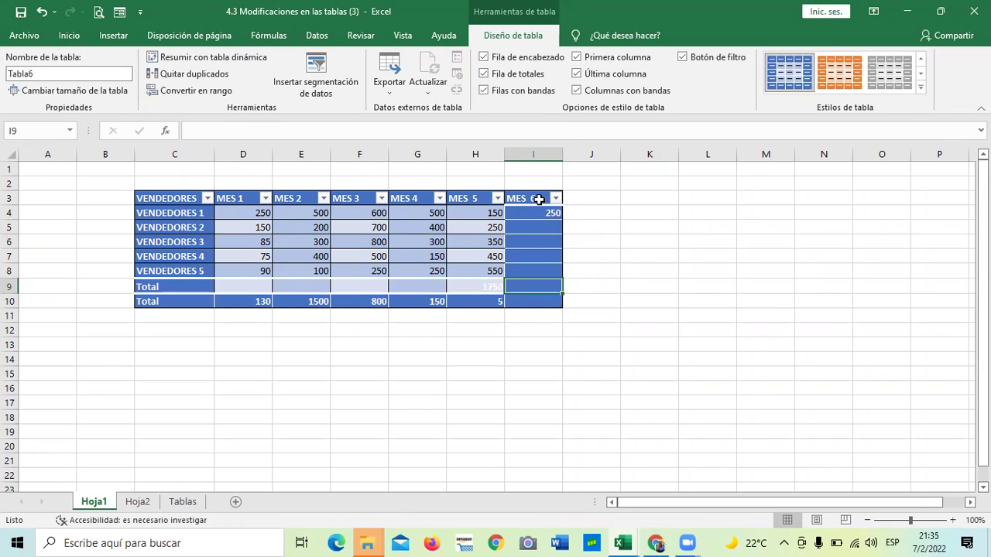
pyautogui.click(594, 213)
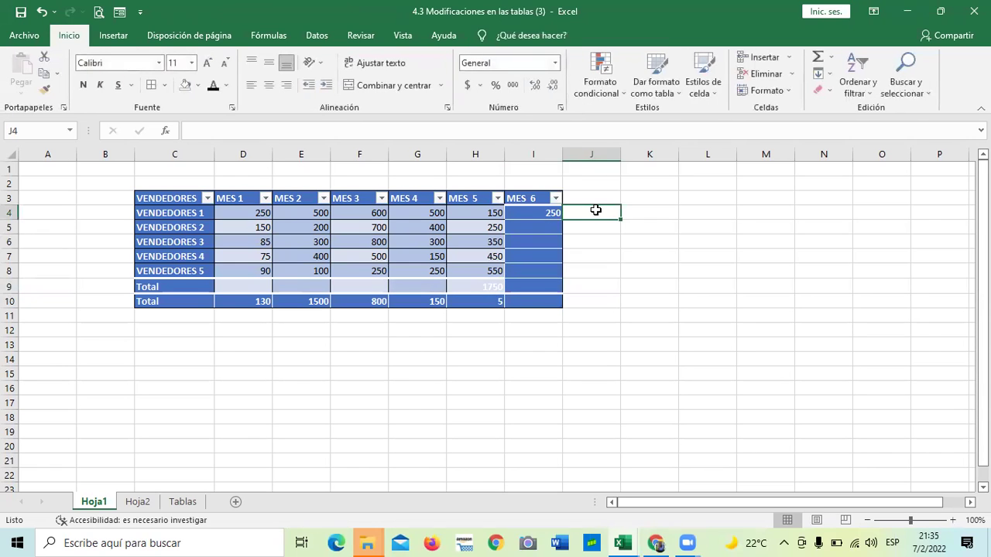
# - Enter 350 in J4, undo the automatic table expansion, then enter 200 in J5
pyautogui.write('350')
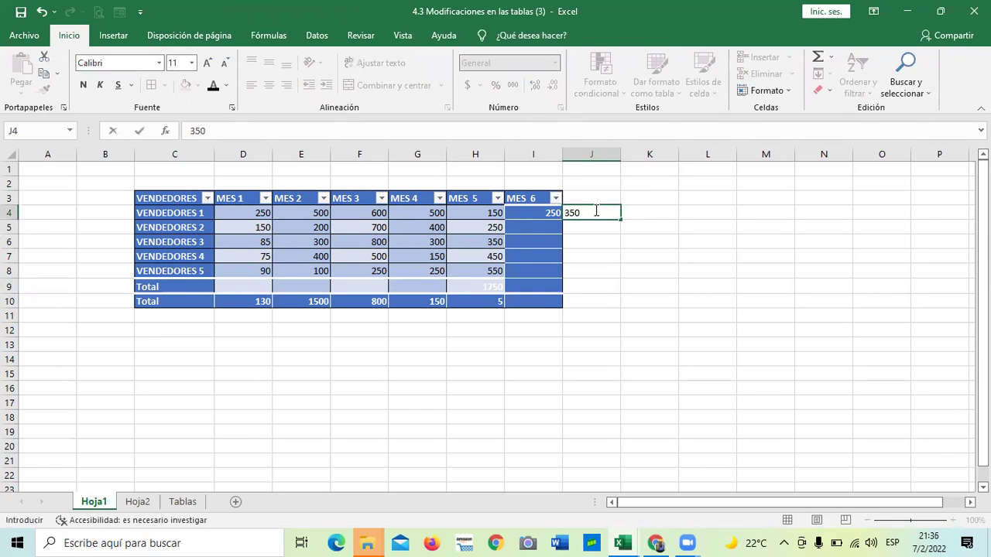
pyautogui.press('Return')
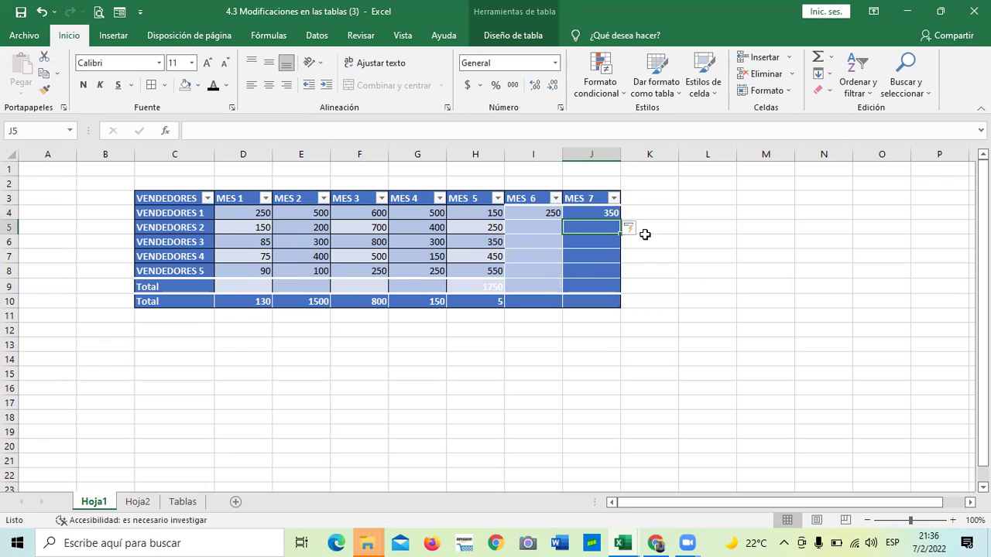
pyautogui.click(635, 236)
pyautogui.click(633, 229)
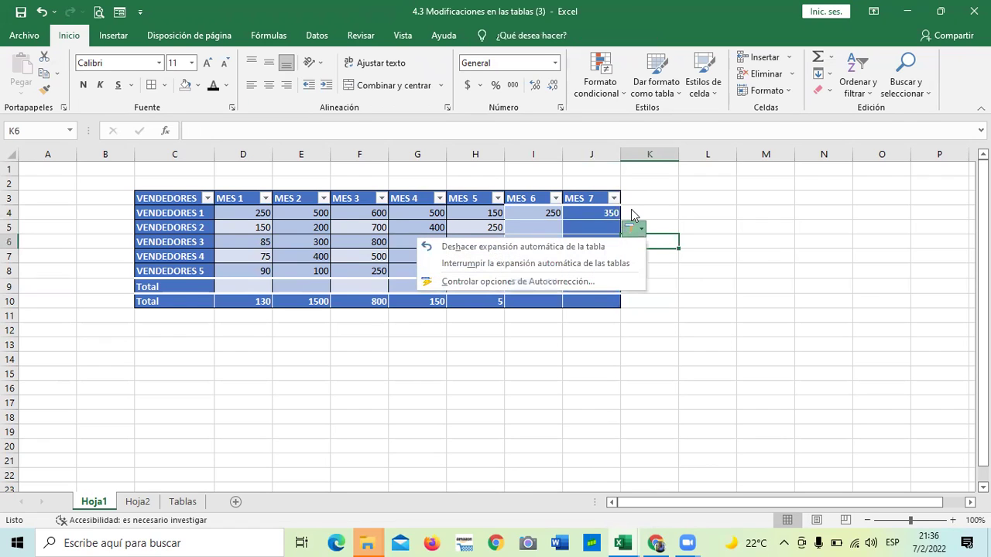
pyautogui.click(492, 246)
pyautogui.click(691, 267)
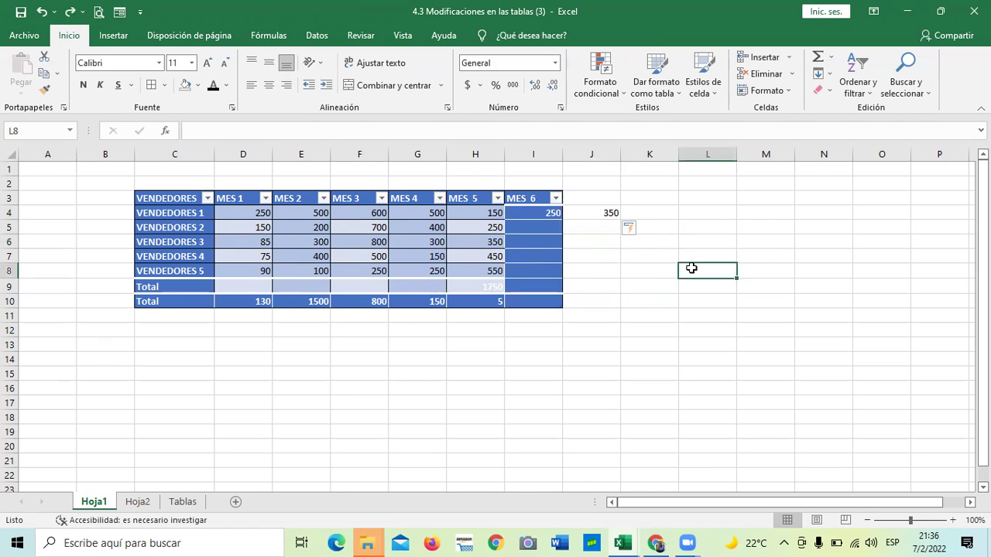
pyautogui.click(585, 230)
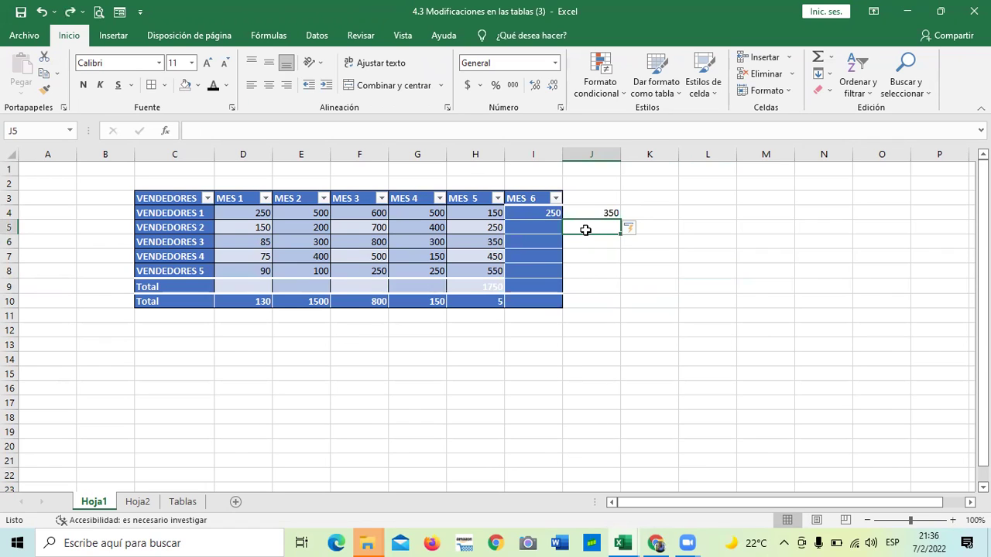
pyautogui.write('200')
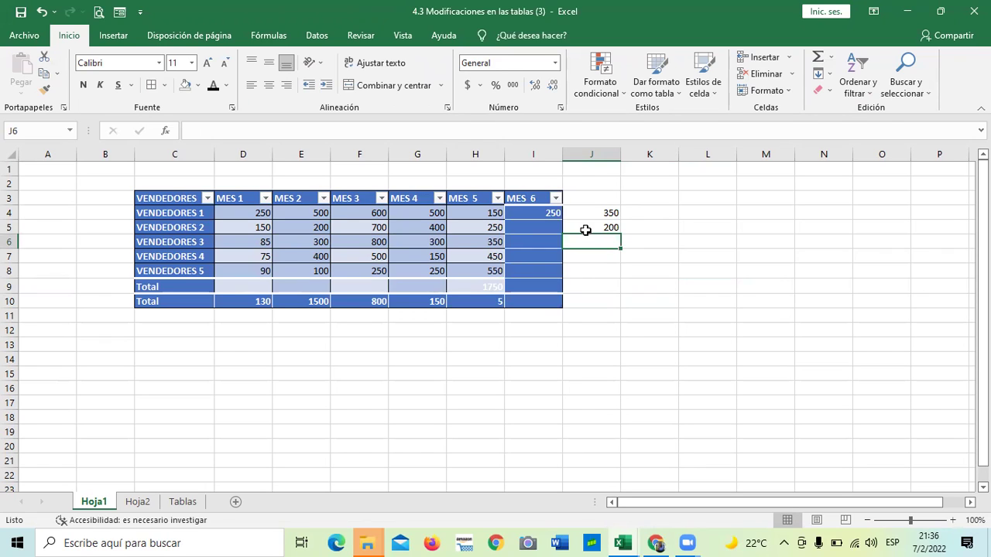
# - Select the table name Tabla6 in Table Design for editing
pyautogui.click(405, 239)
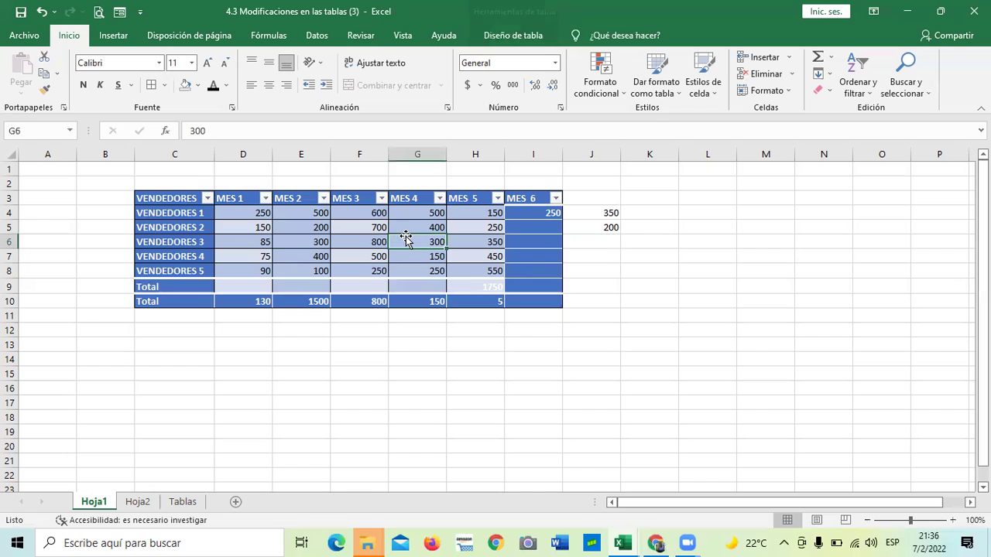
pyautogui.click(503, 36)
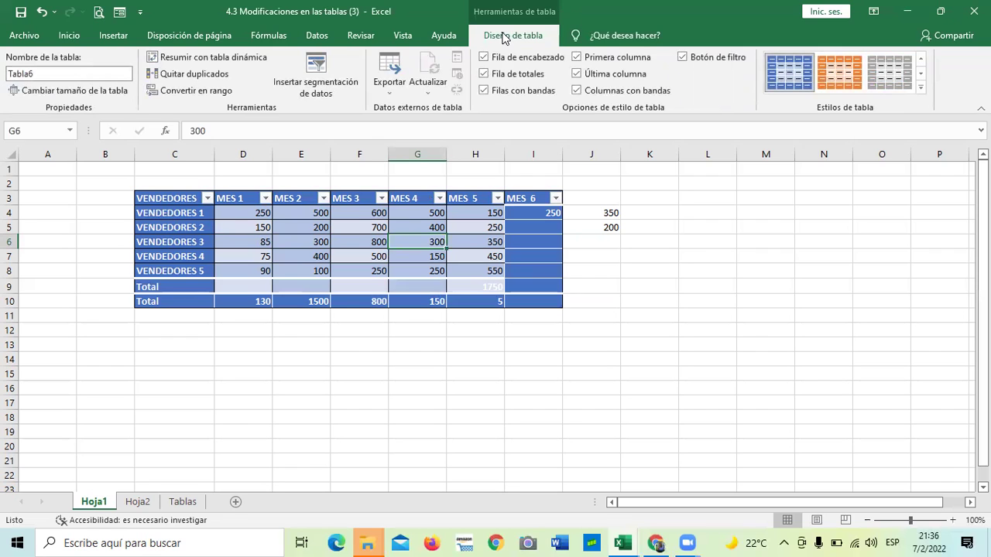
pyautogui.click(96, 75)
pyautogui.click(94, 72)
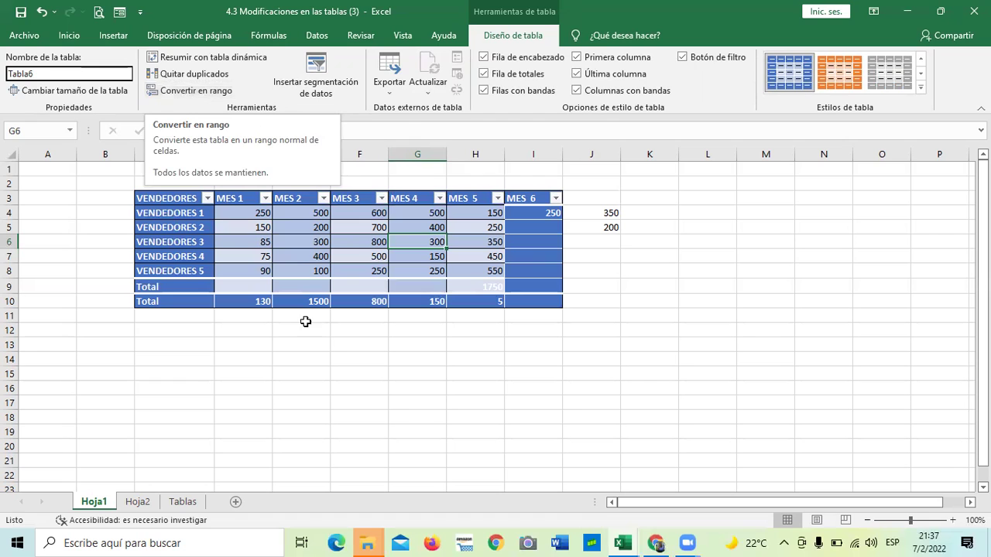
# - Convert the vendor table to a normal range, confirming with Sí
pyautogui.click(390, 409)
pyautogui.moveTo(371, 256); pyautogui.dragTo(374, 245)
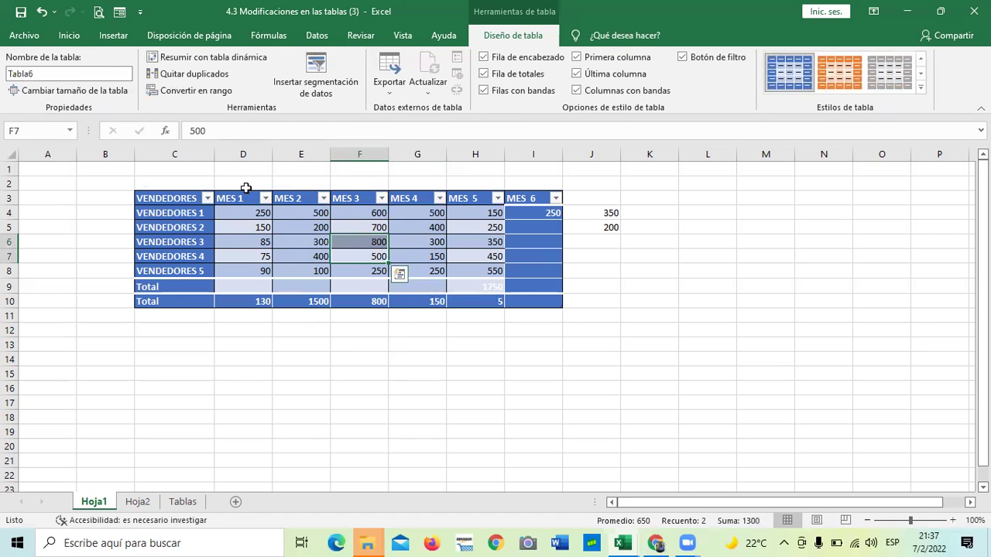
pyautogui.moveTo(186, 198); pyautogui.dragTo(490, 297)
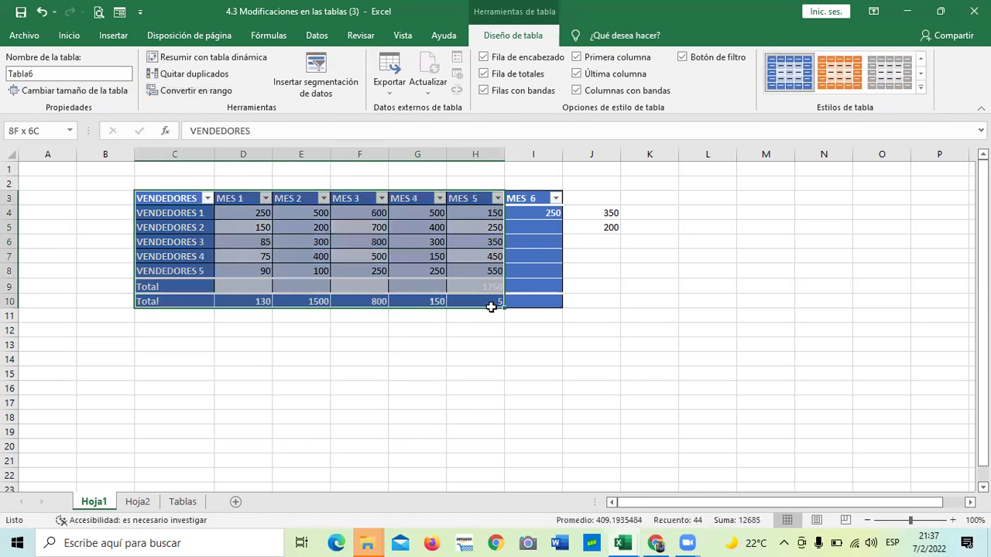
pyautogui.click(197, 91)
pyautogui.click(488, 315)
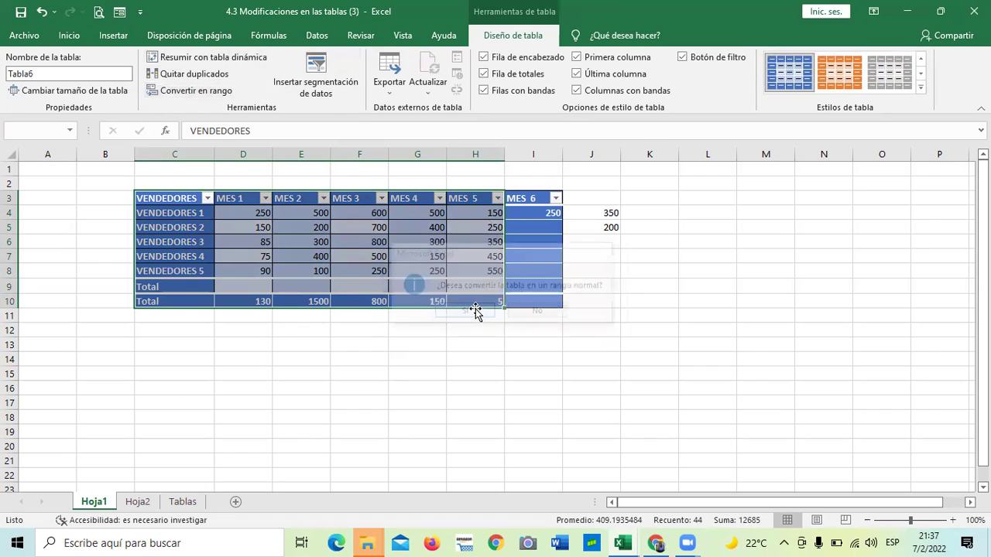
pyautogui.click(662, 308)
# - Insert a new table over the vendor/month data from C3, keeping headers checked
pyautogui.click(411, 257)
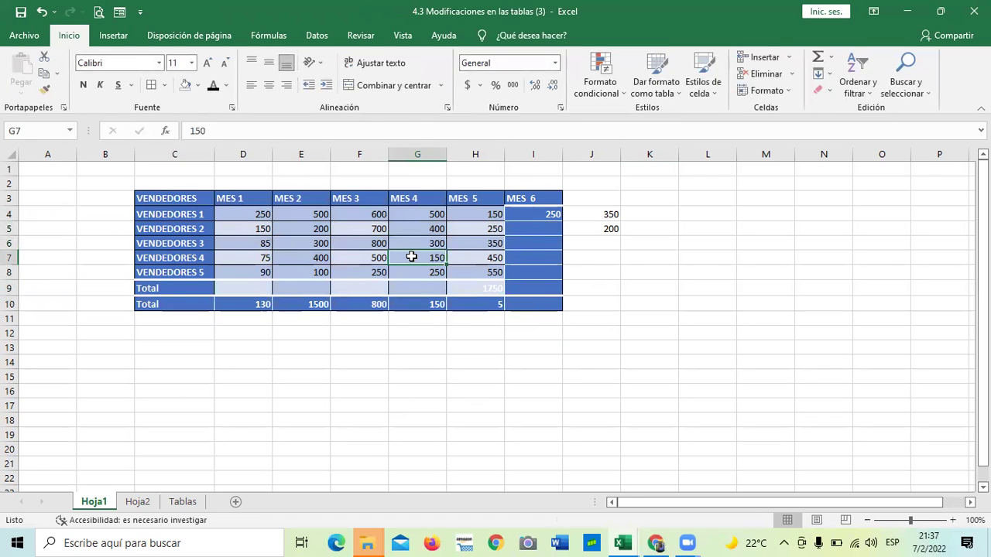
pyautogui.moveTo(192, 199)
pyautogui.mouseDown()
pyautogui.moveTo(592, 331)
pyautogui.moveTo(542, 304)
pyautogui.mouseUp()
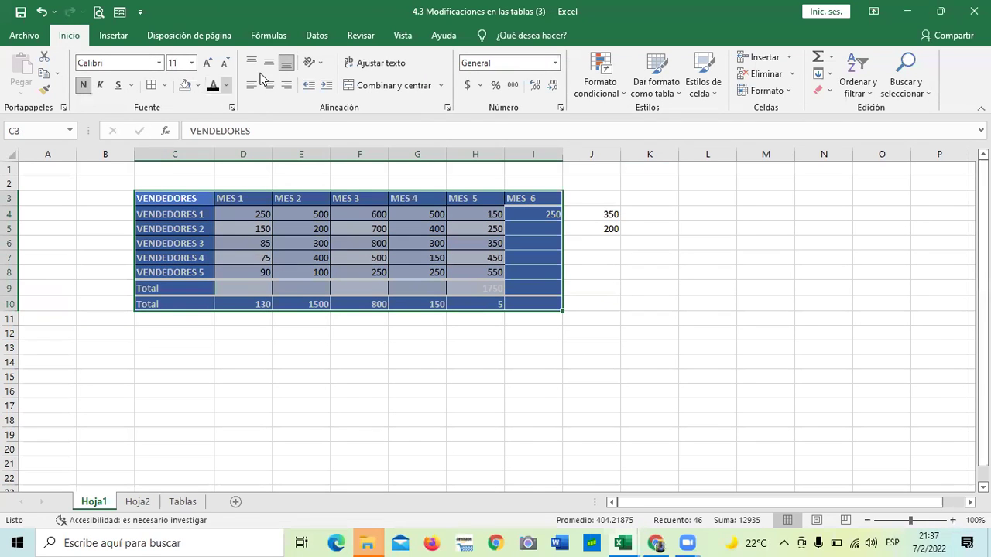
pyautogui.click(104, 35)
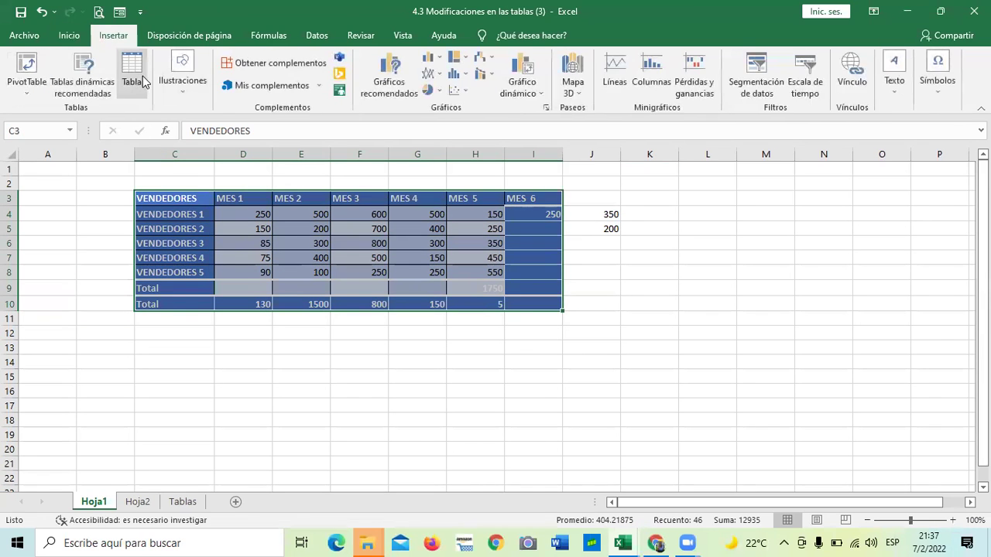
pyautogui.click(133, 74)
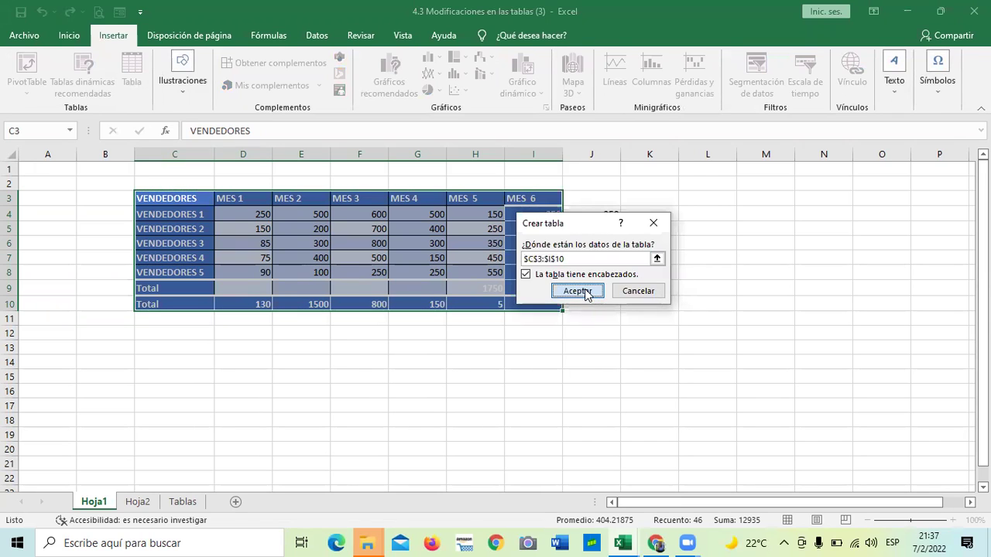
pyautogui.click(597, 299)
pyautogui.click(458, 263)
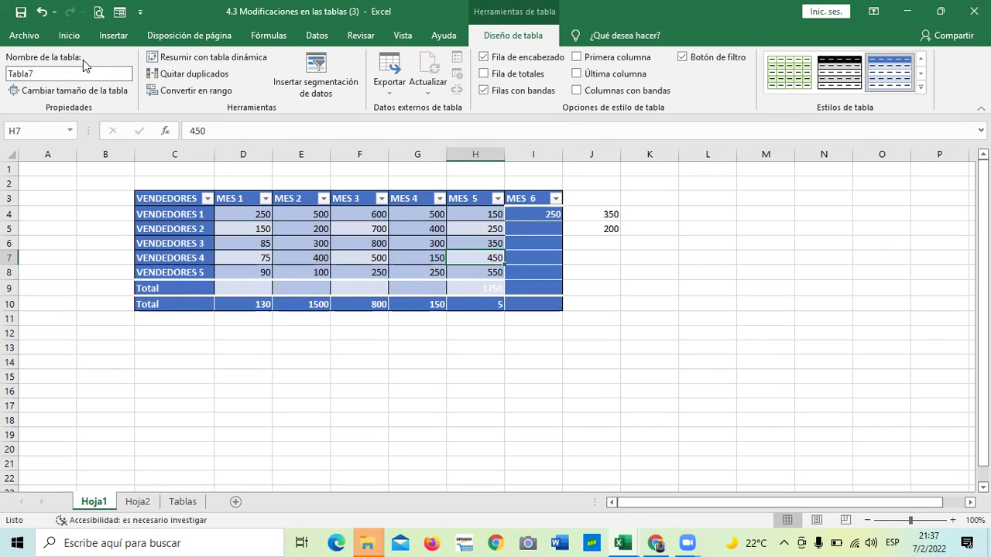
pyautogui.click(430, 257)
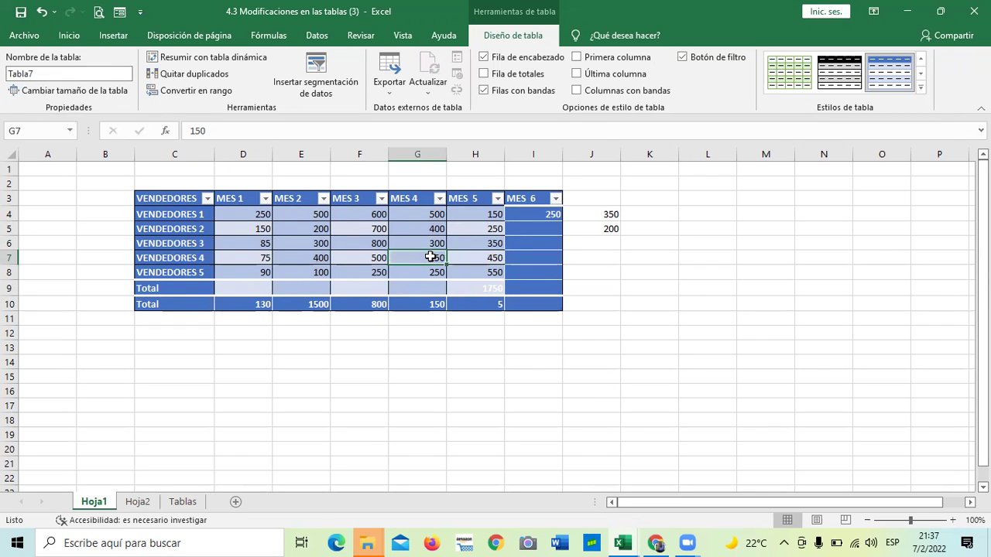
pyautogui.click(380, 378)
pyautogui.click(301, 234)
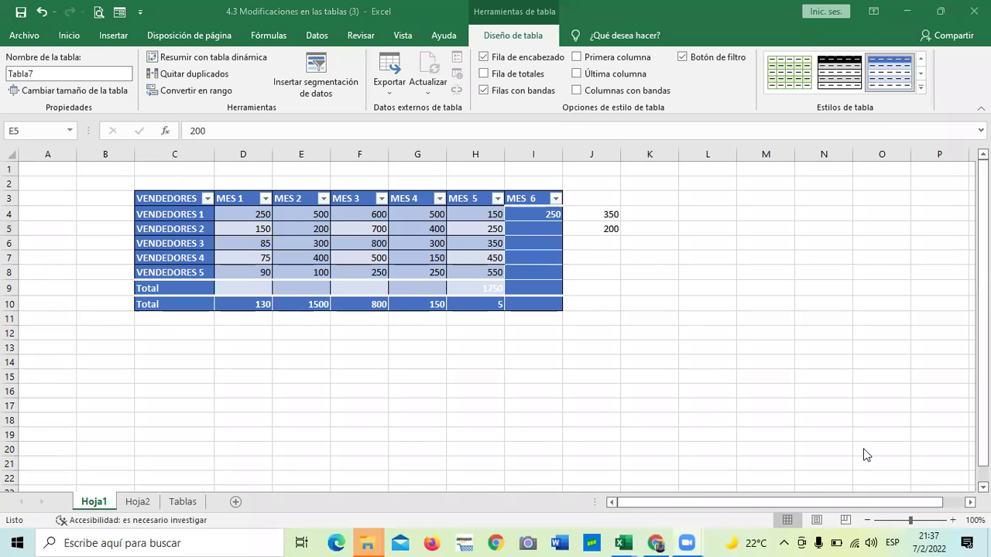
pyautogui.click(139, 502)
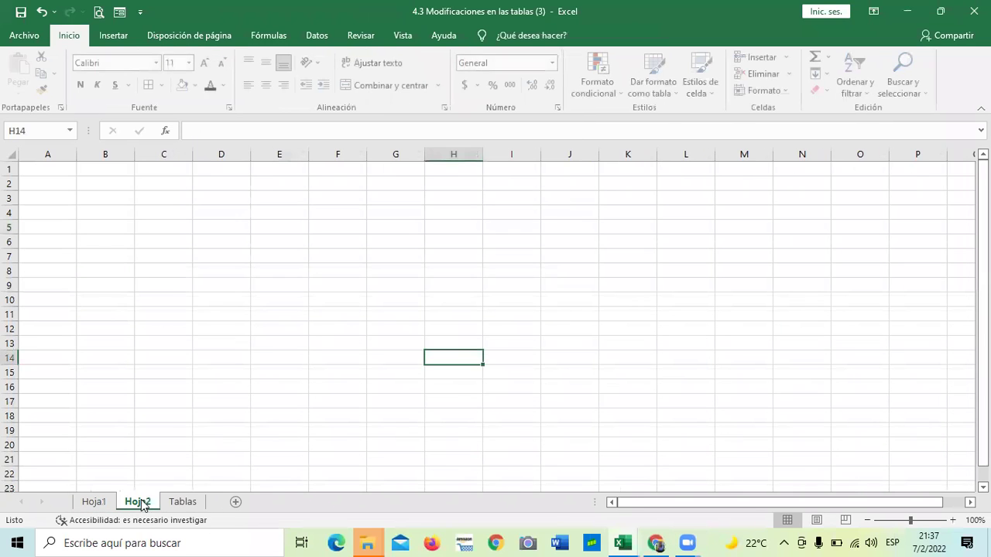
pyautogui.click(183, 502)
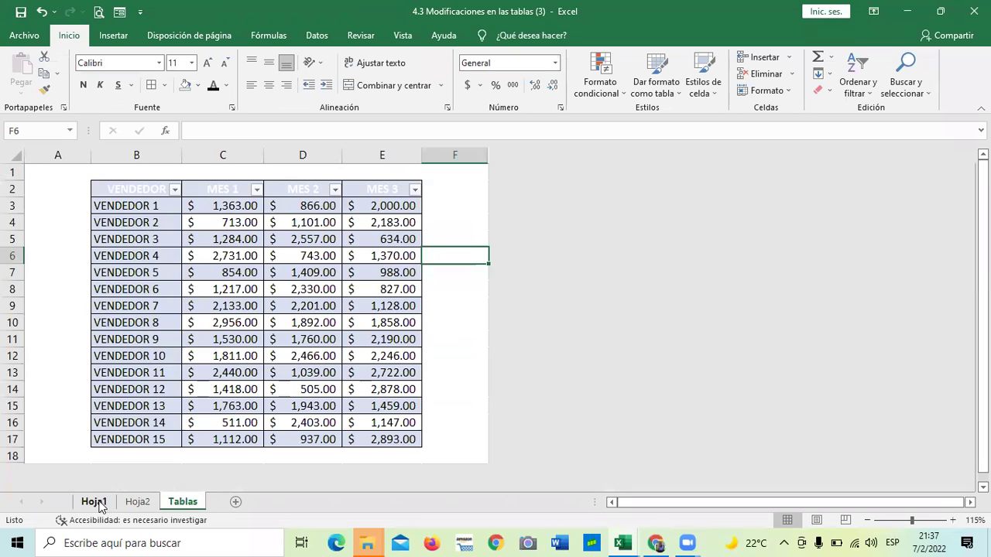
pyautogui.click(93, 501)
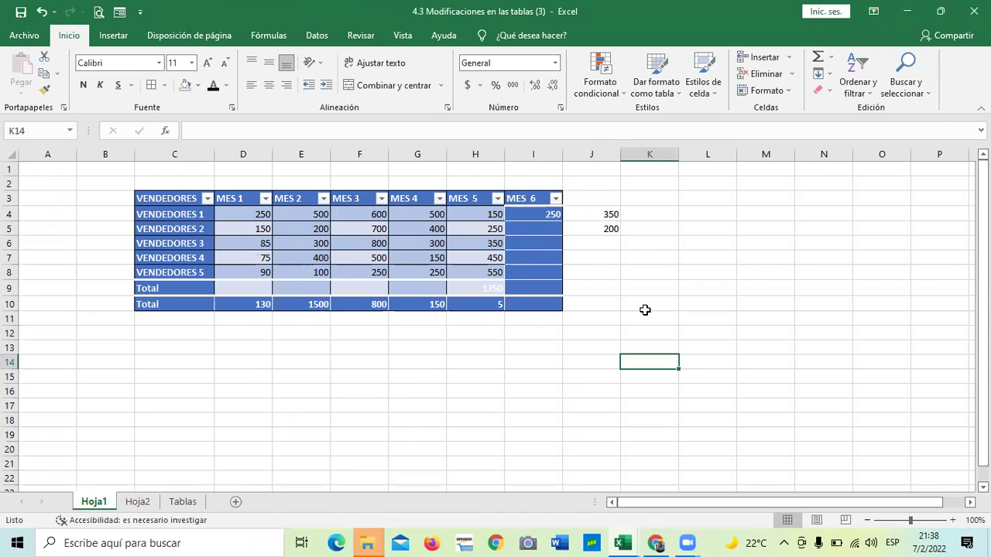
# - Delete the 350 in J4 and the 200 in J5
pyautogui.click(600, 209)
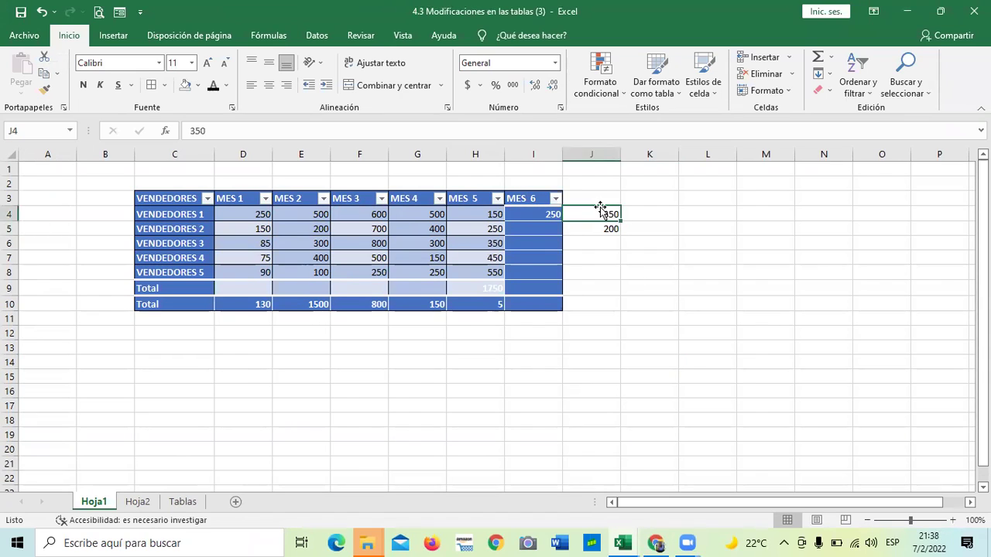
pyautogui.press('Delete')
pyautogui.click(602, 228)
pyautogui.press('Delete')
pyautogui.click(716, 342)
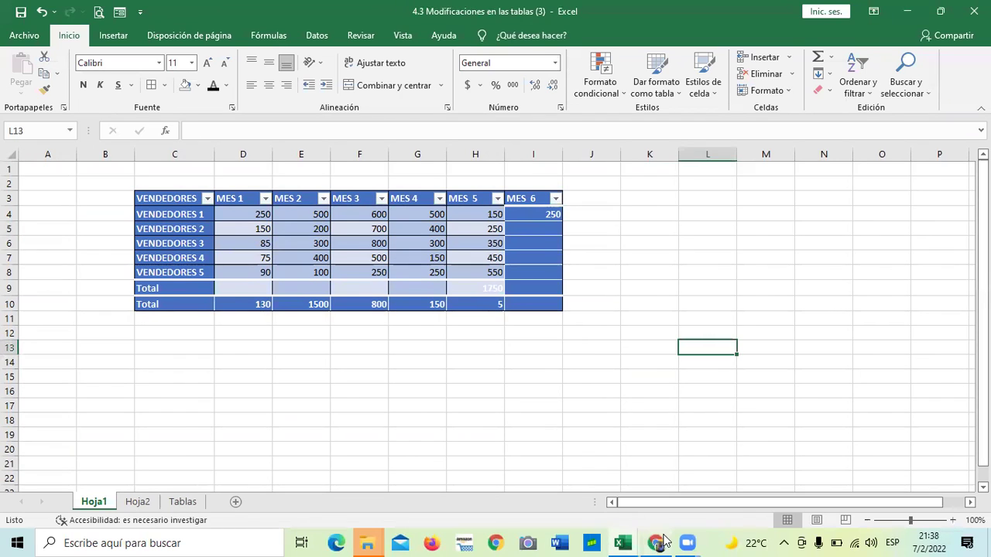
# - Check the course page in Chrome, then return to the 4.3 Modificaciones en las tablas workbook
pyautogui.moveTo(661, 542)
pyautogui.click(663, 489)
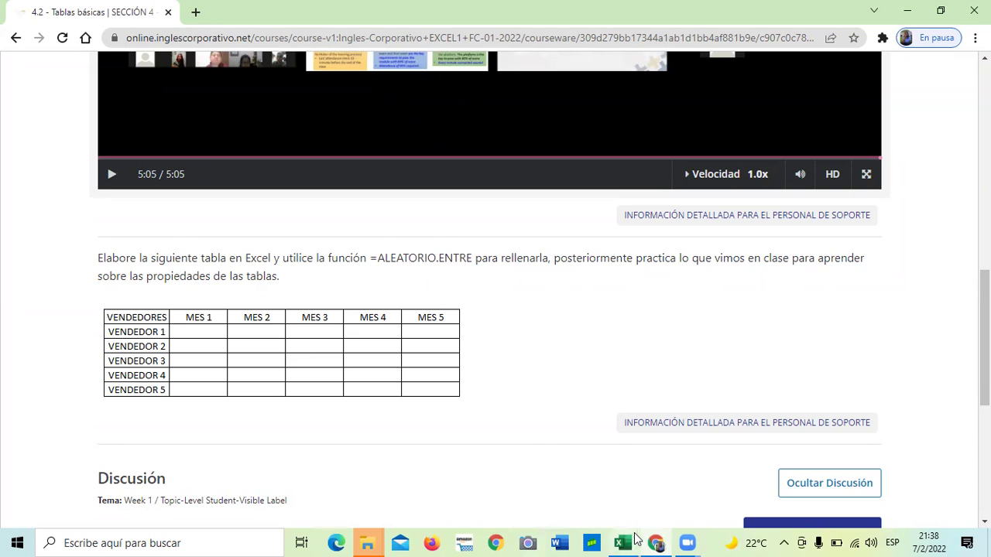
pyautogui.moveTo(623, 542)
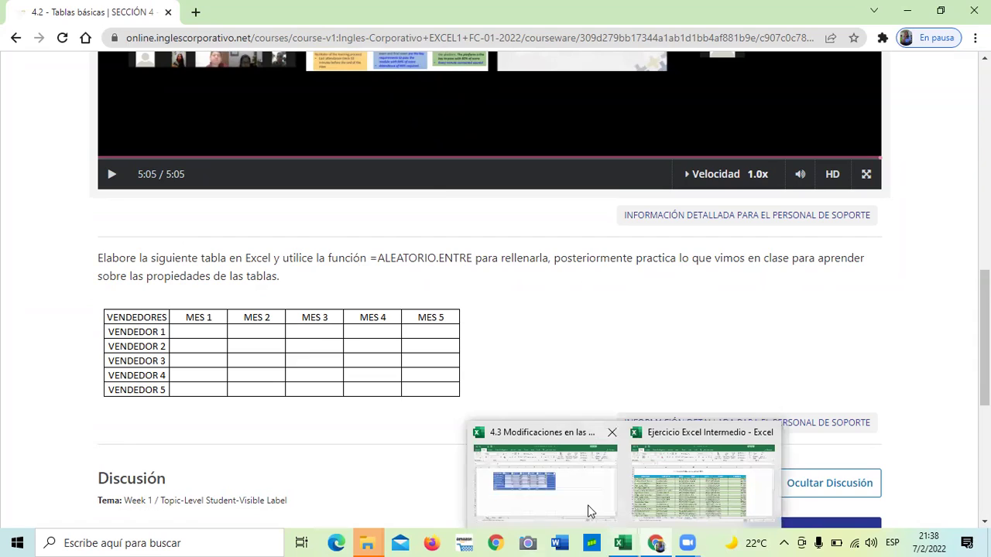
pyautogui.click(582, 501)
pyautogui.click(527, 341)
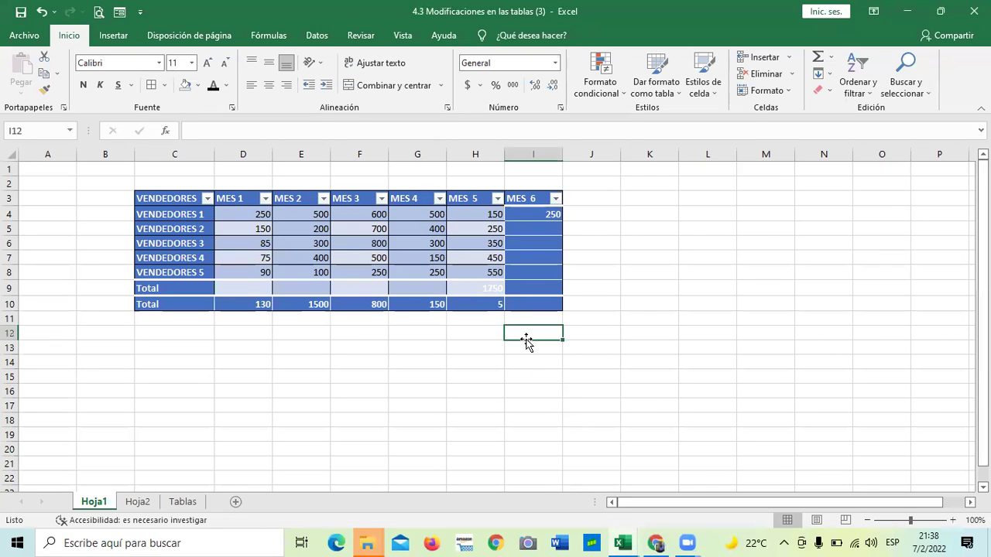
# - Enter =ALEATORIO.ENTRE(1;5) in cell L4 using the function autocomplete
pyautogui.click(770, 331)
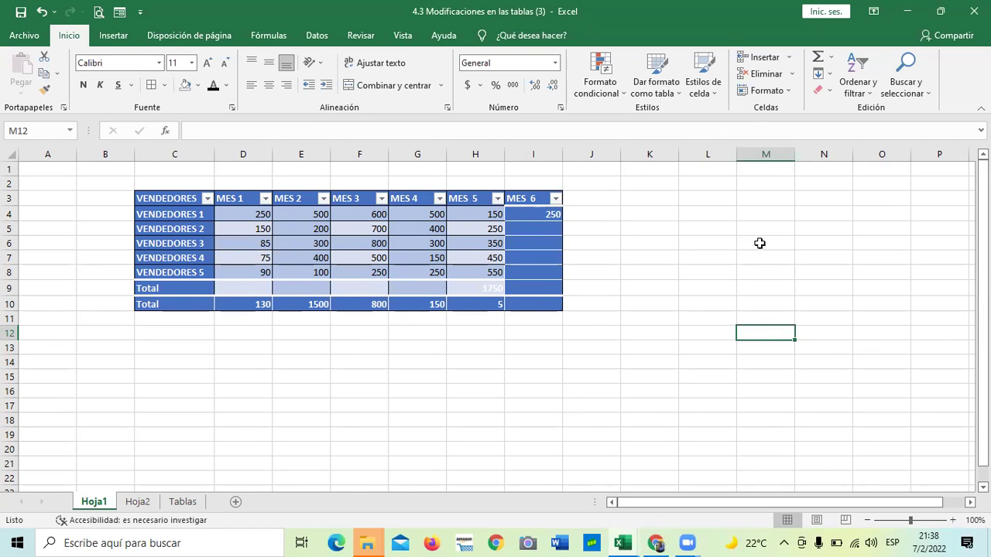
pyautogui.click(705, 215)
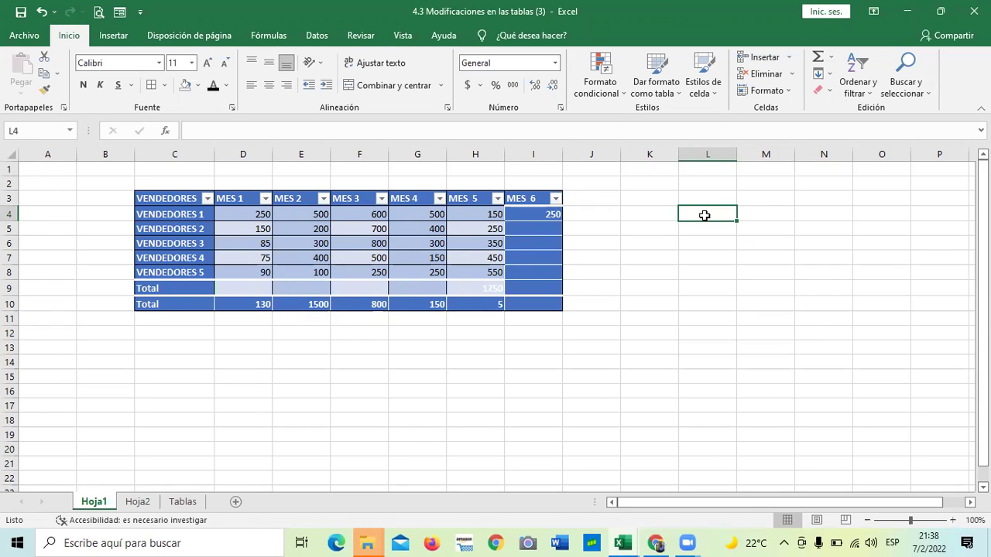
pyautogui.write('=')
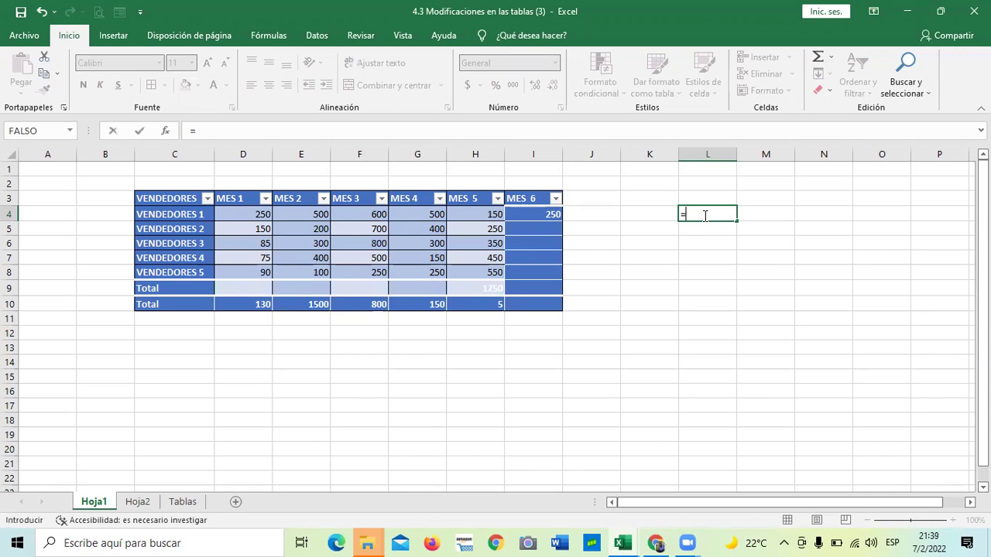
pyautogui.write('A')
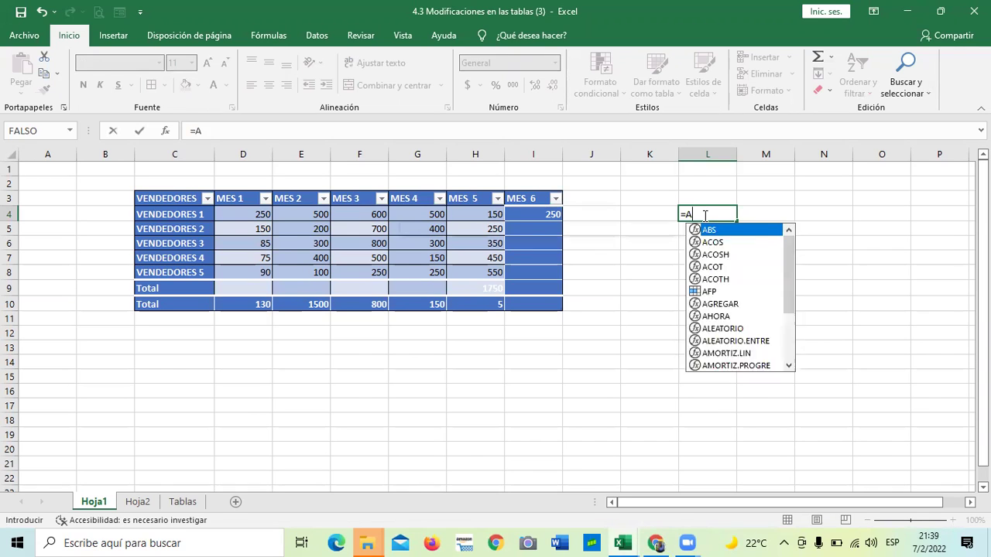
pyautogui.write('LE')
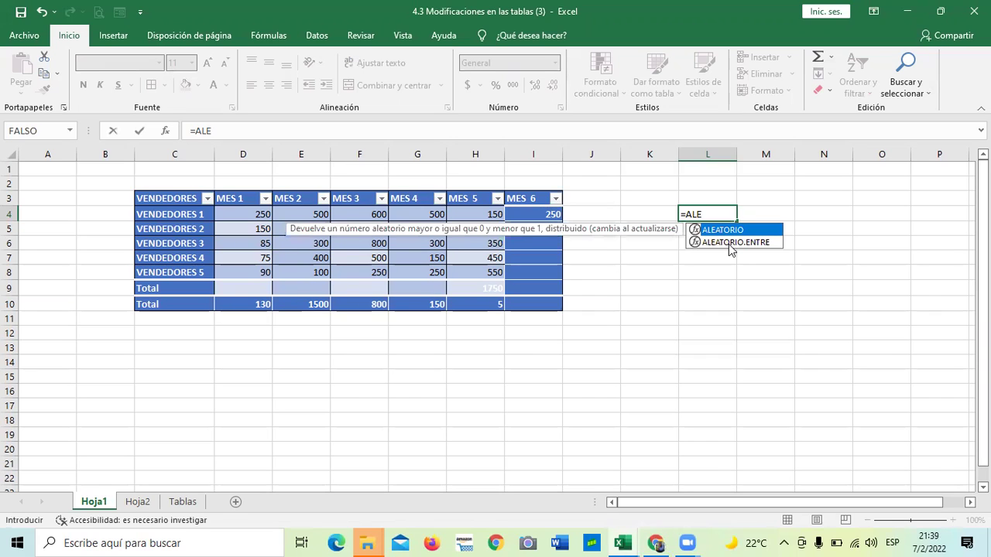
pyautogui.click(729, 248)
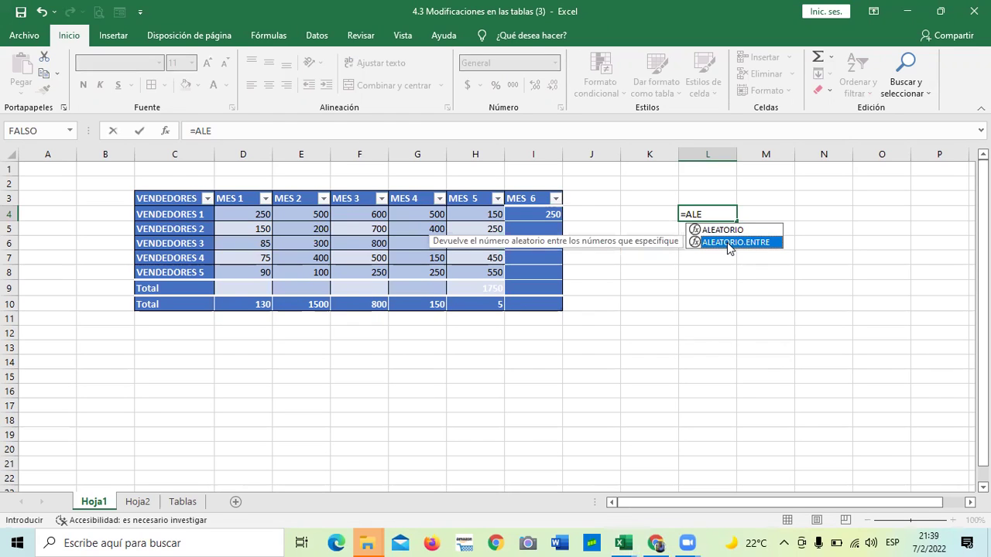
pyautogui.doubleClick(727, 243)
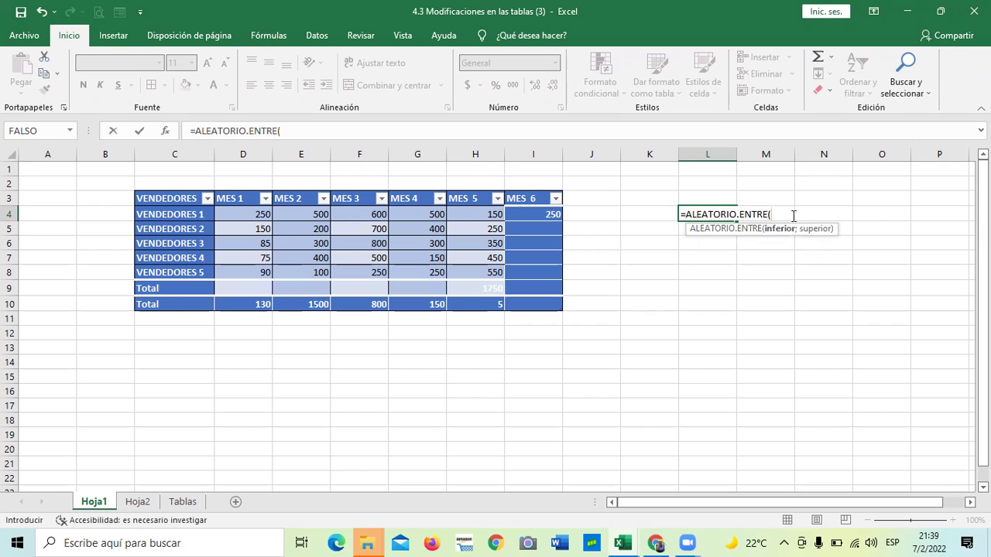
pyautogui.write('1;')
pyautogui.write('5')
pyautogui.write(')')
pyautogui.press('Return')
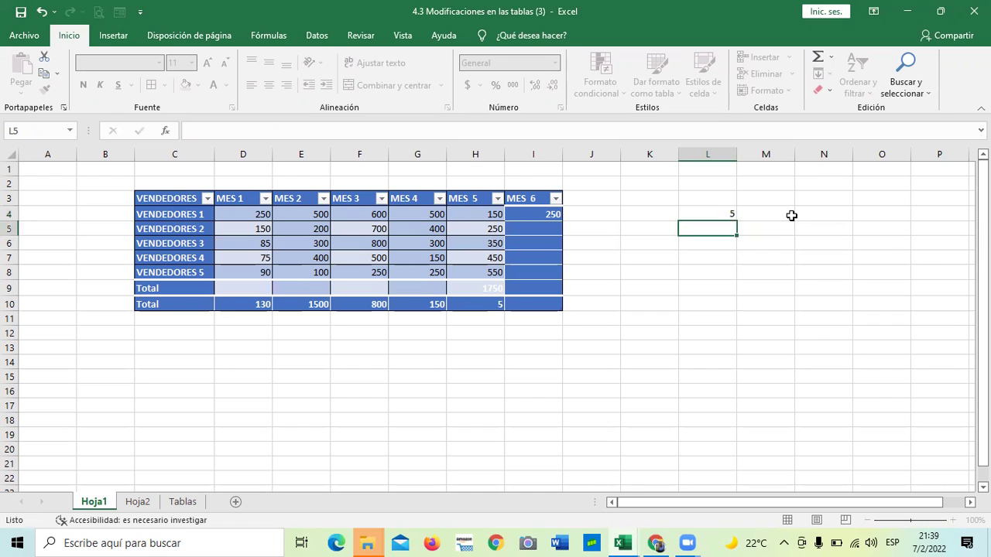
pyautogui.click(661, 285)
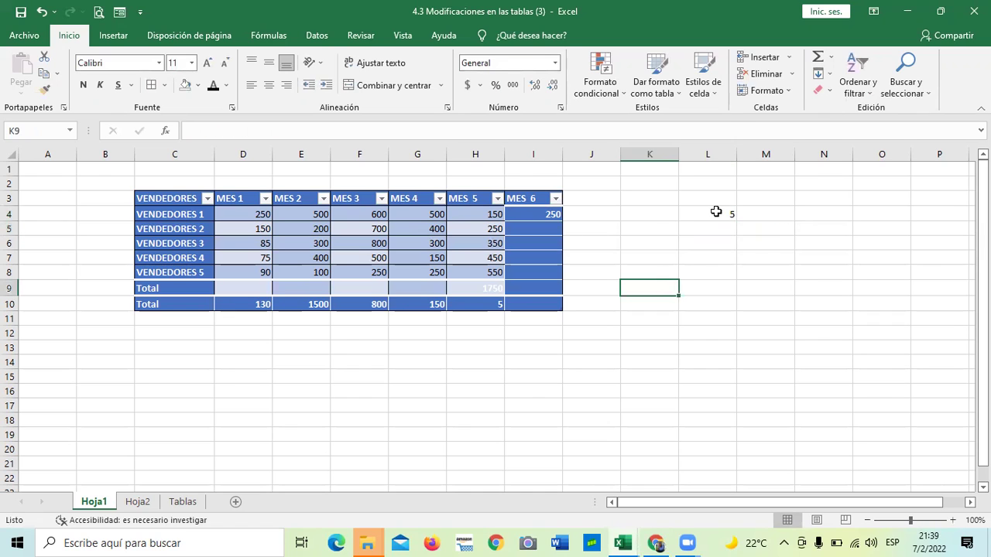
pyautogui.click(718, 211)
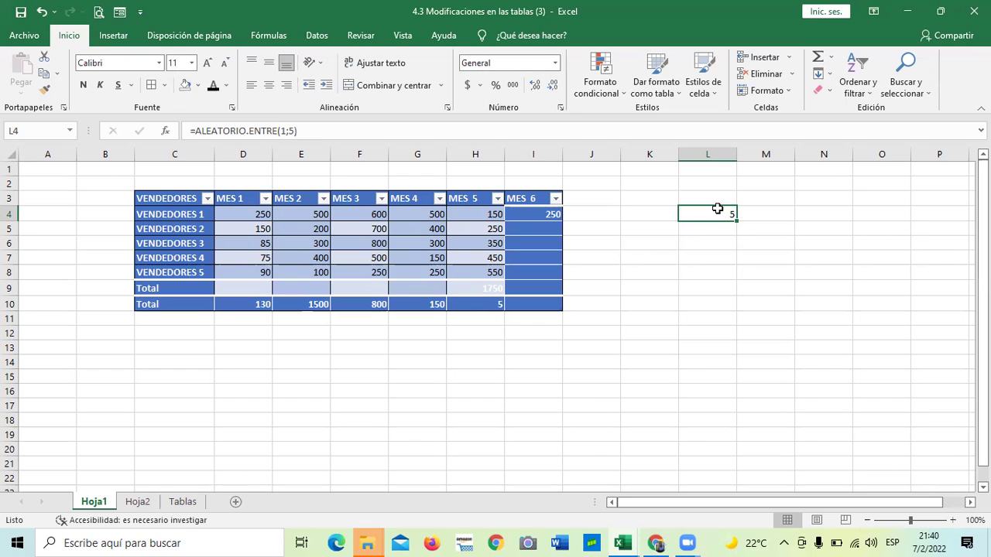
# - Enter =ALEATORIO.ENTRE(1;5) in cell L5
pyautogui.click(700, 298)
pyautogui.click(718, 226)
pyautogui.write('=')
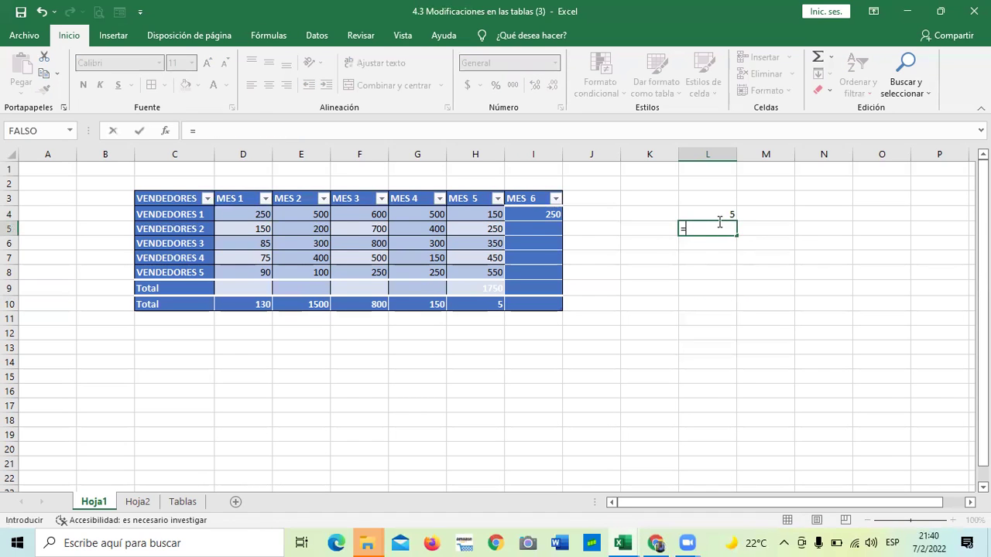
pyautogui.write('ALE')
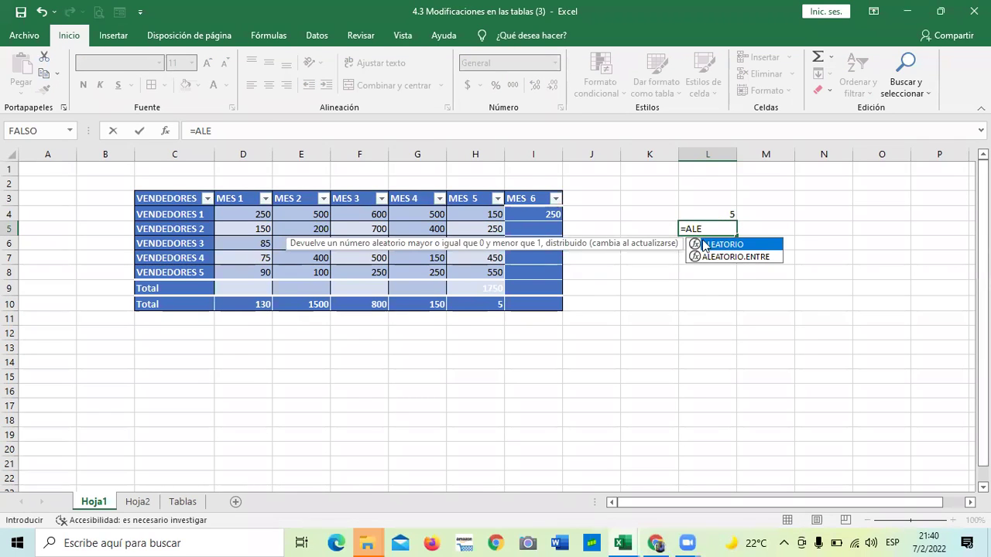
pyautogui.doubleClick(737, 256)
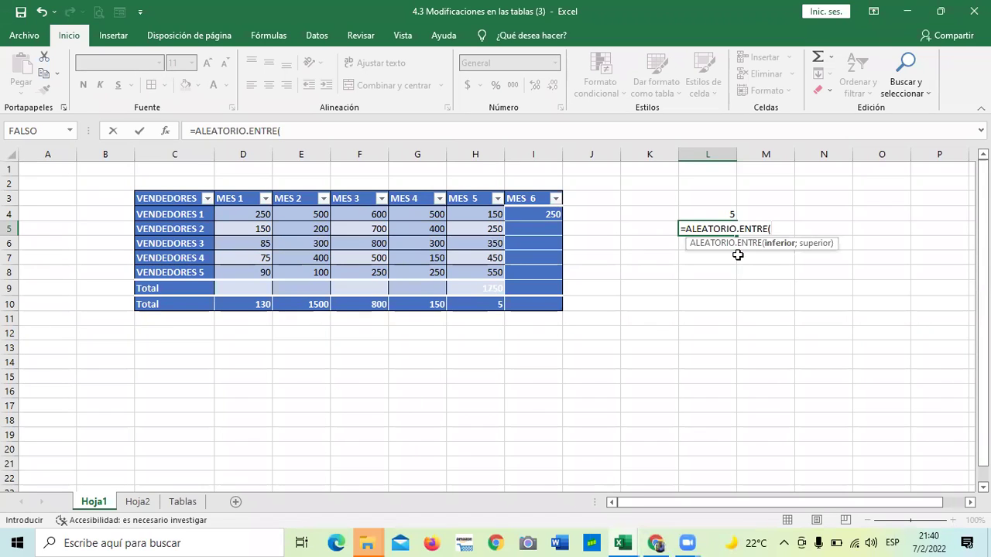
pyautogui.write('1')
pyautogui.write(';')
pyautogui.write('5')
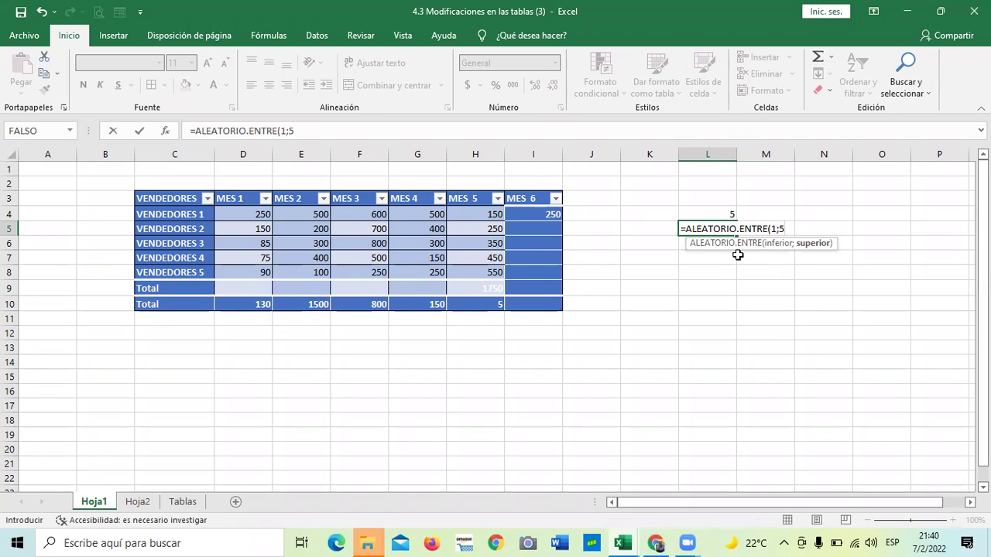
pyautogui.write(')')
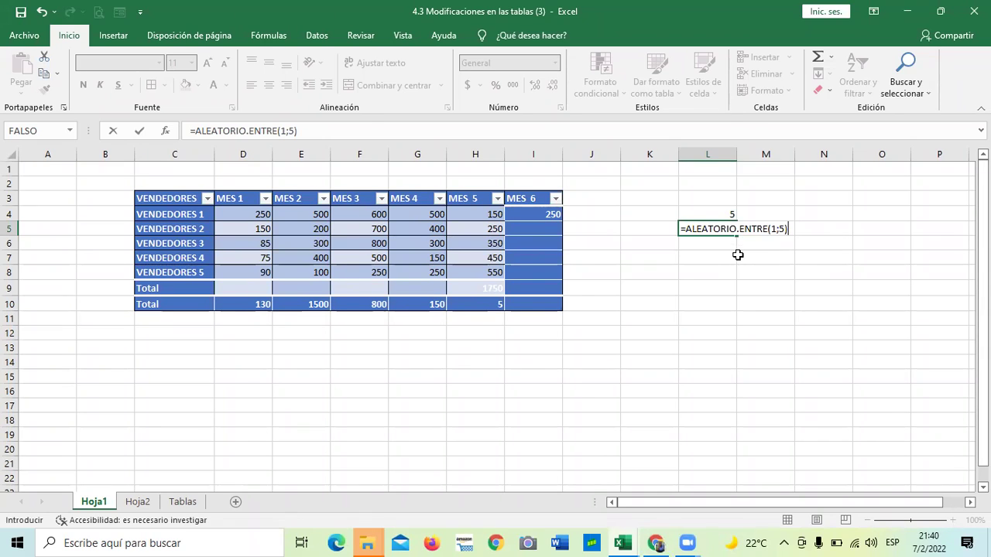
pyautogui.press('Return')
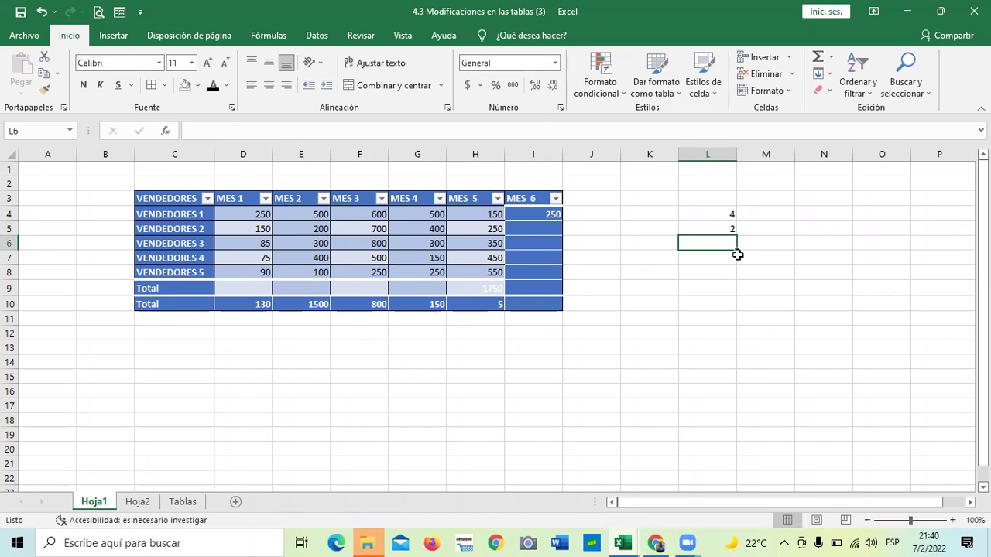
# - Fill the L5 formula down to L11 and check each random value from L6 to L11
pyautogui.click(715, 229)
pyautogui.click(710, 215)
pyautogui.click(708, 230)
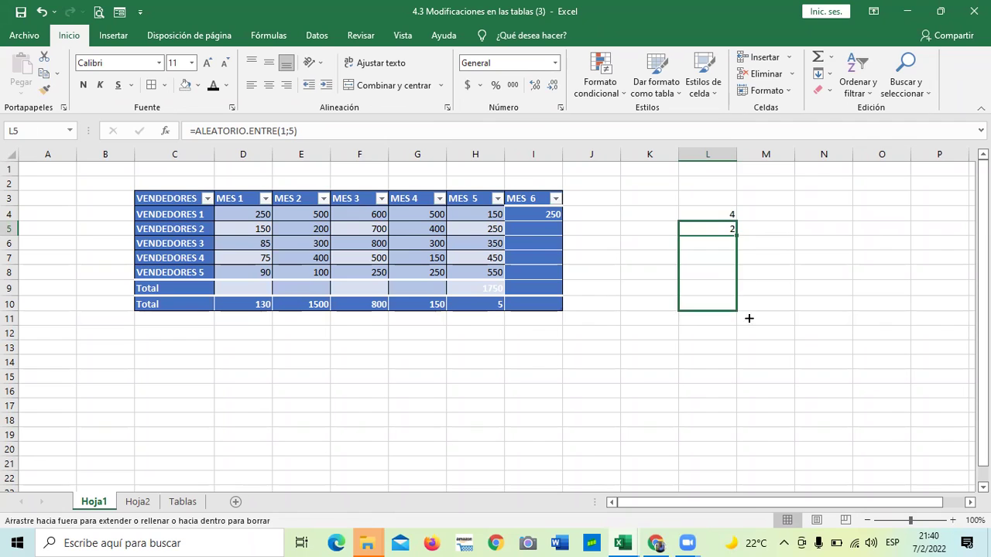
pyautogui.moveTo(737, 237); pyautogui.dragTo(739, 325)
pyautogui.click(818, 317)
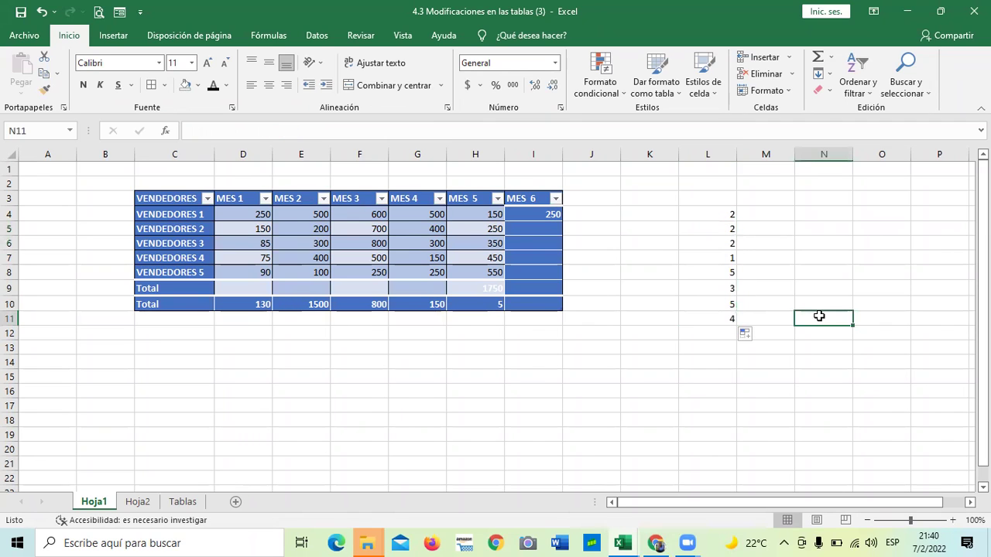
pyautogui.click(705, 243)
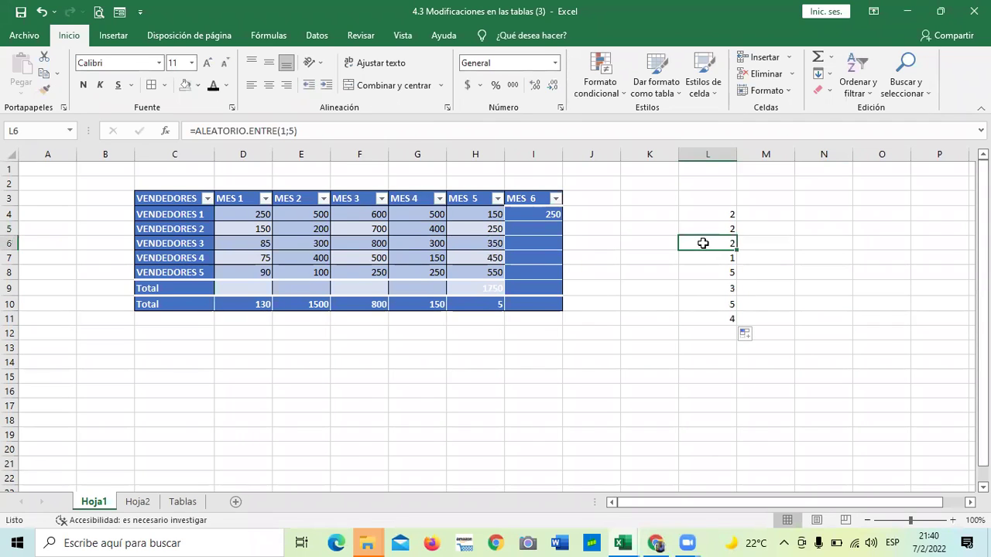
pyautogui.click(698, 258)
pyautogui.click(695, 271)
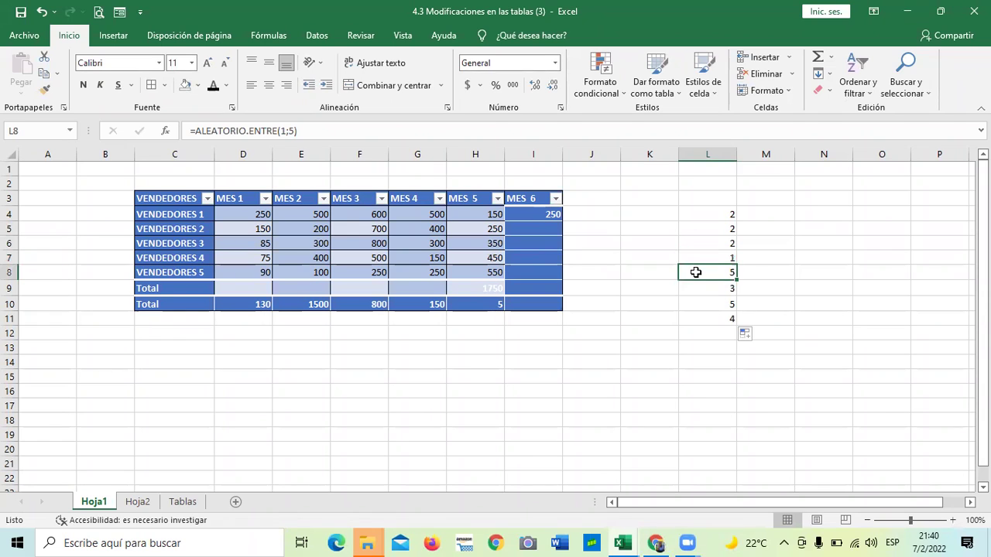
pyautogui.click(694, 288)
pyautogui.click(692, 309)
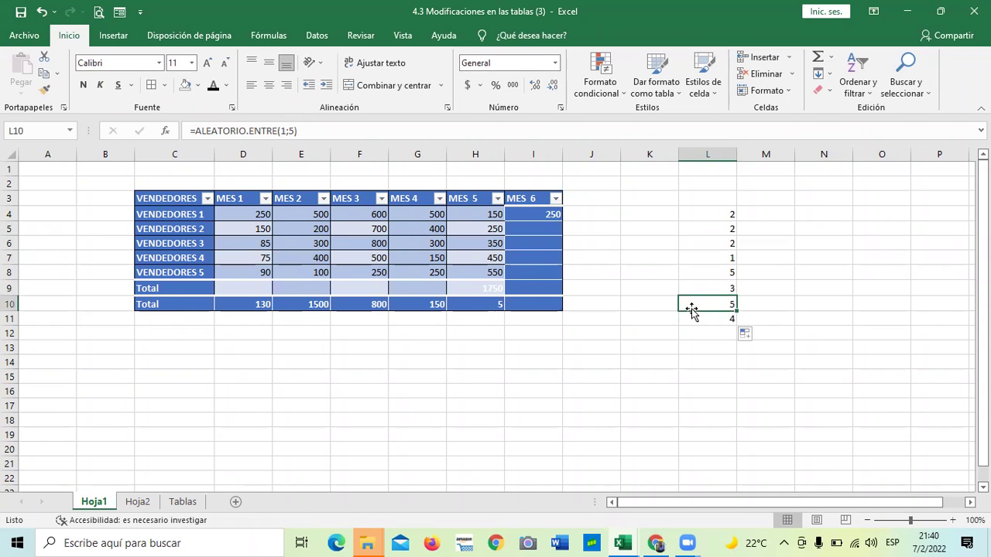
pyautogui.click(691, 319)
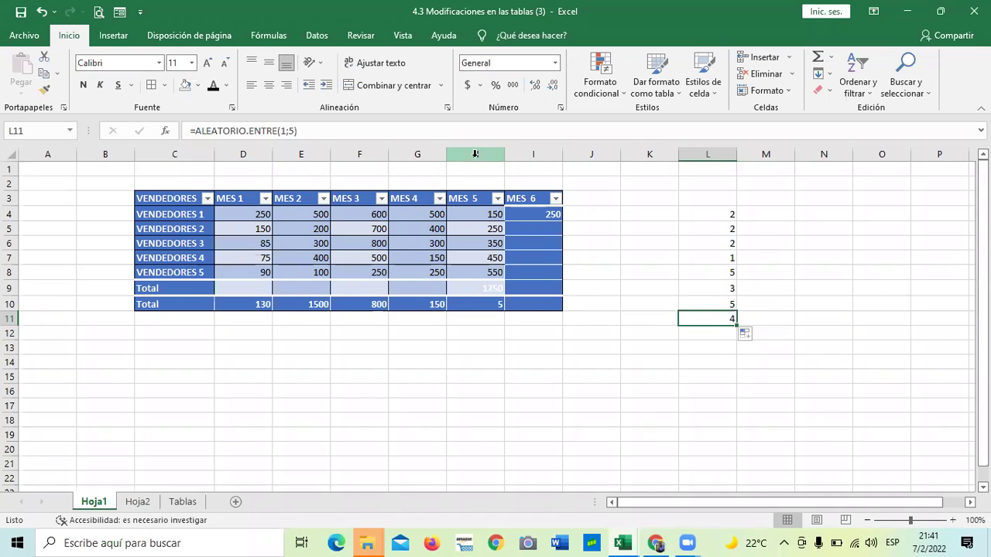
pyautogui.click(692, 214)
pyautogui.click(699, 237)
pyautogui.click(739, 302)
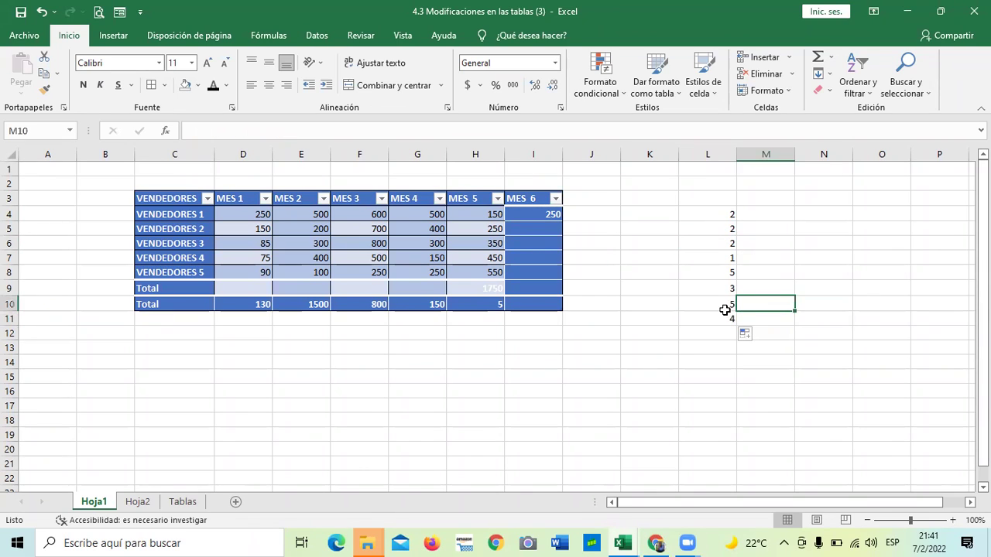
pyautogui.click(694, 210)
pyautogui.click(159, 230)
pyautogui.click(249, 229)
pyautogui.click(290, 228)
pyautogui.click(370, 225)
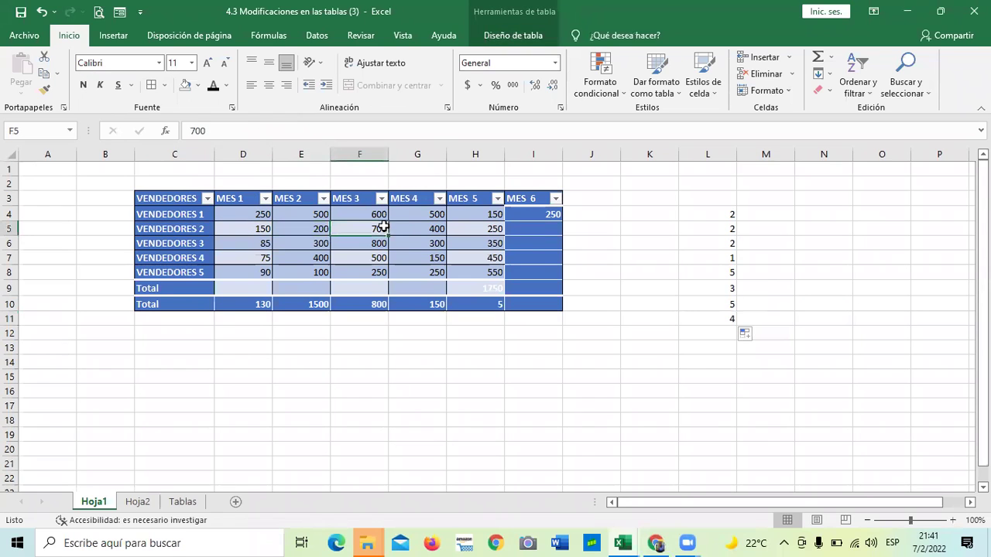
pyautogui.click(493, 231)
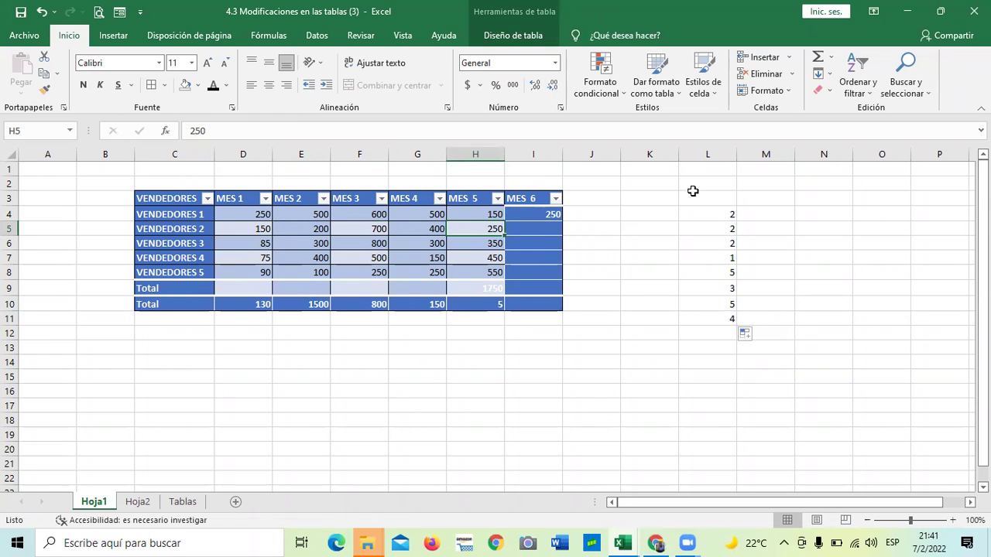
pyautogui.click(695, 217)
pyautogui.click(711, 271)
pyautogui.click(718, 304)
pyautogui.click(718, 320)
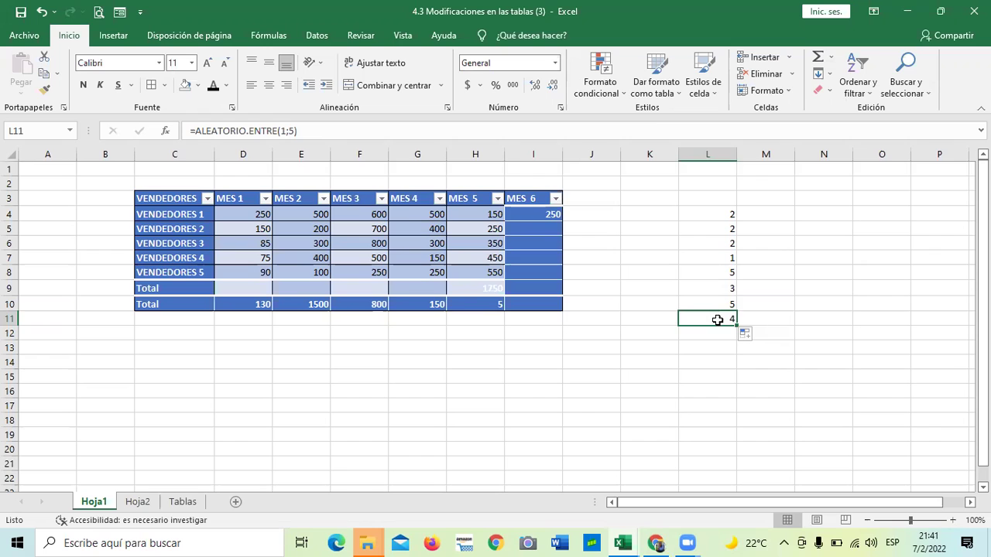
pyautogui.click(787, 303)
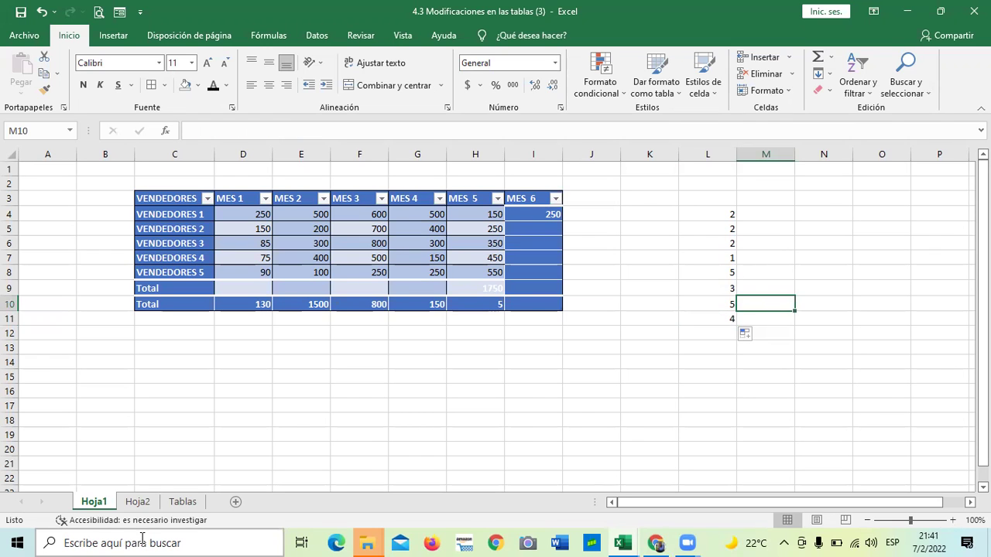
# - On Hoja2, practise selecting ranges D2:L14, C2:L11, C1:N8 and D5:N11, then deselect
pyautogui.click(138, 501)
pyautogui.click(256, 372)
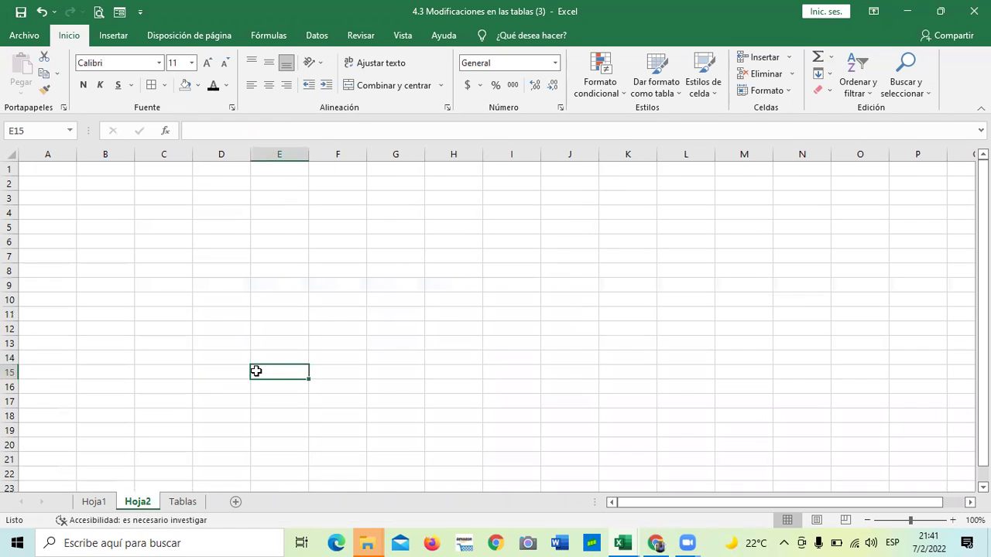
pyautogui.click(376, 262)
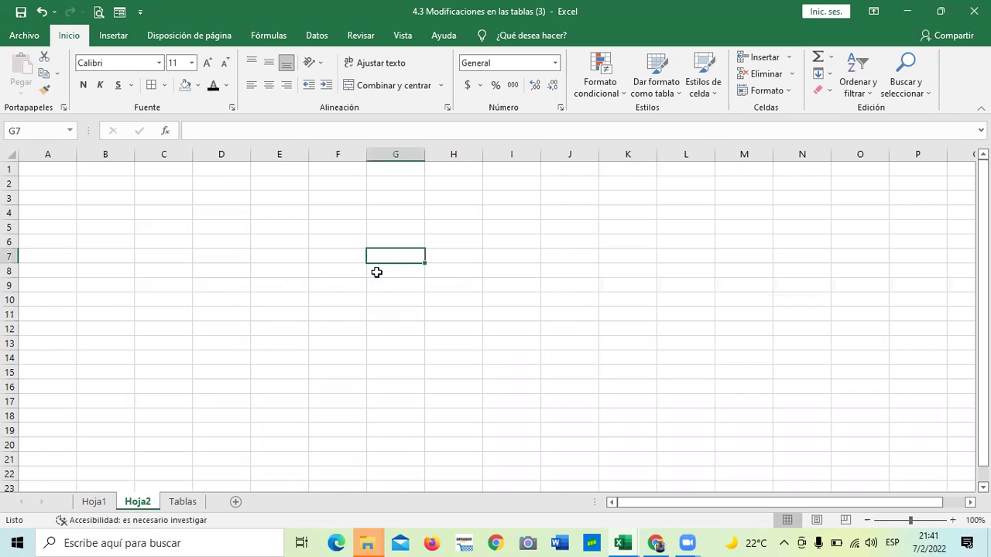
pyautogui.moveTo(201, 176); pyautogui.dragTo(693, 351)
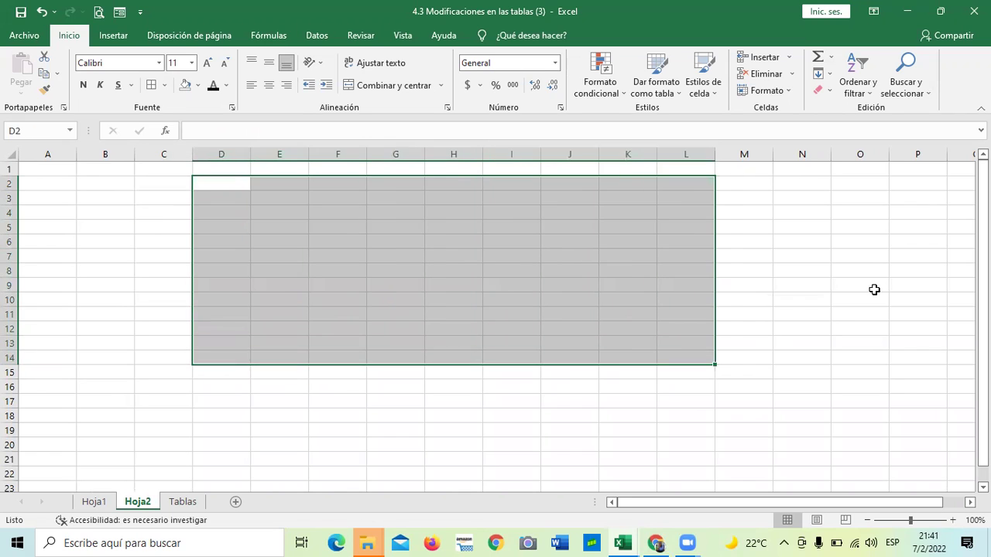
pyautogui.click(872, 288)
pyautogui.moveTo(163, 185); pyautogui.dragTo(670, 314)
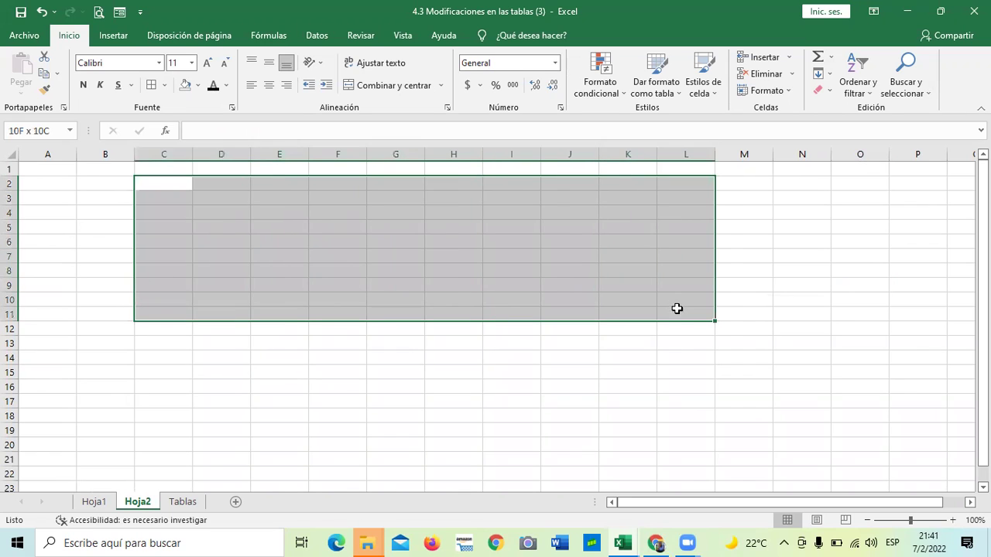
pyautogui.click(769, 267)
pyautogui.moveTo(186, 169); pyautogui.dragTo(232, 300)
pyautogui.moveTo(327, 319); pyautogui.dragTo(796, 270)
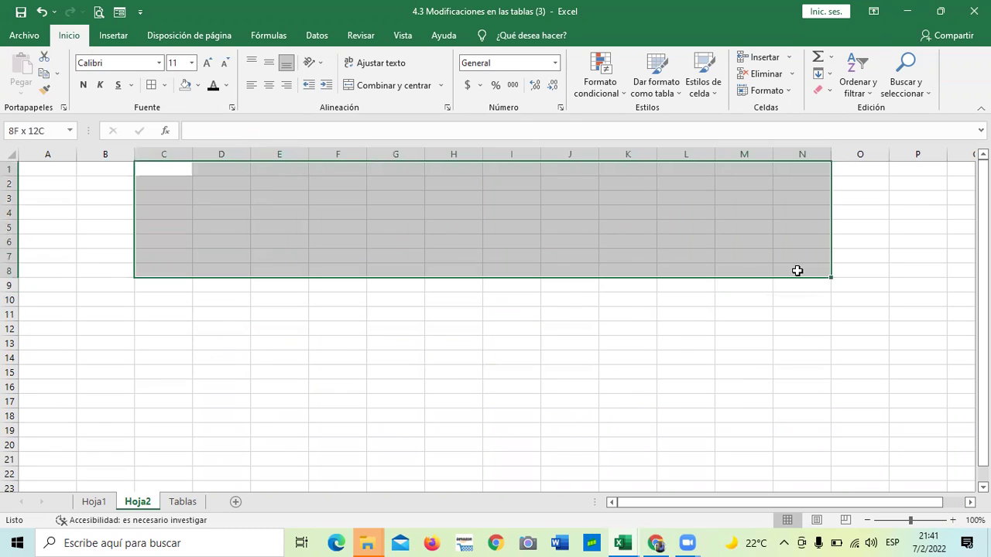
pyautogui.click(369, 434)
pyautogui.moveTo(215, 225); pyautogui.dragTo(799, 311)
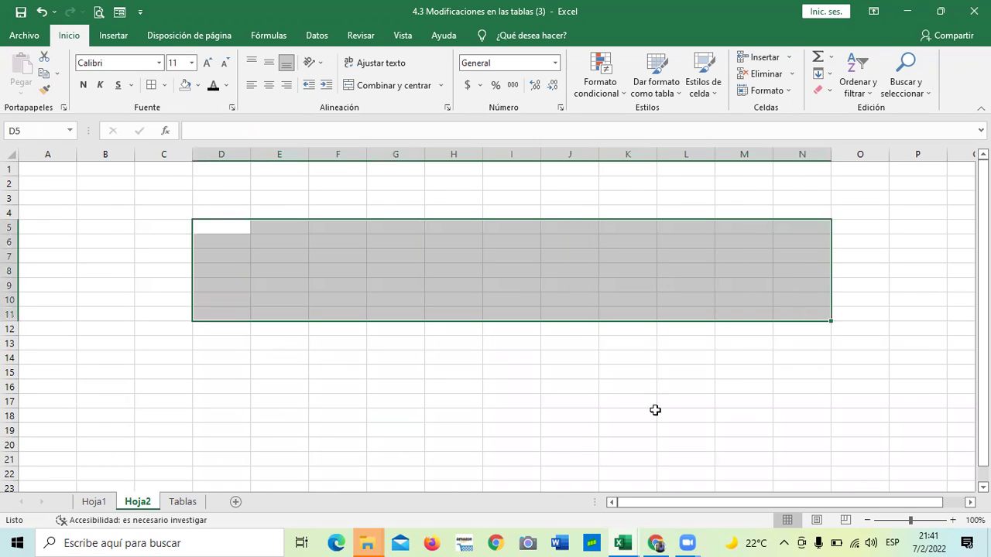
pyautogui.click(534, 447)
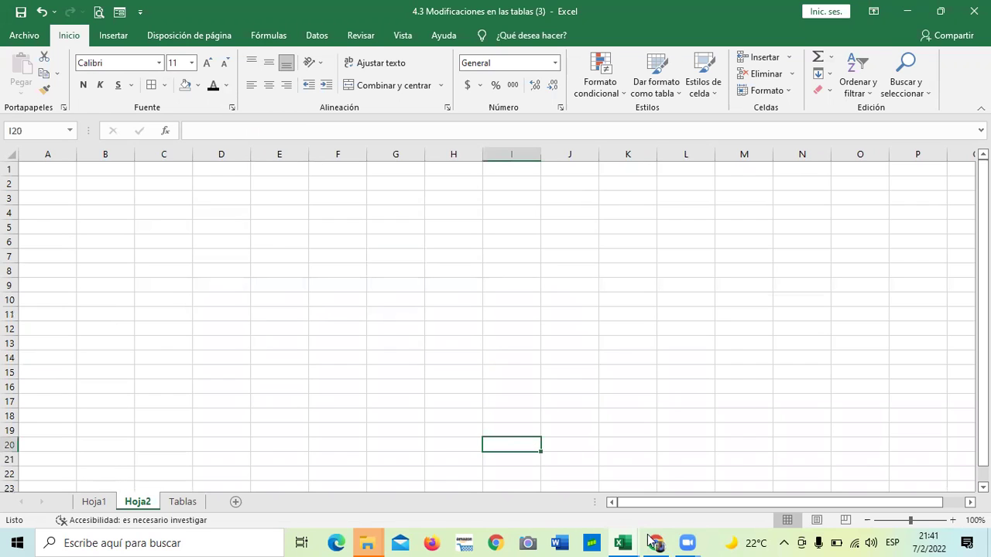
# - Insert a table over $C$2:$M$9 with 'La tabla tiene encabezados' checked
pyautogui.click(113, 35)
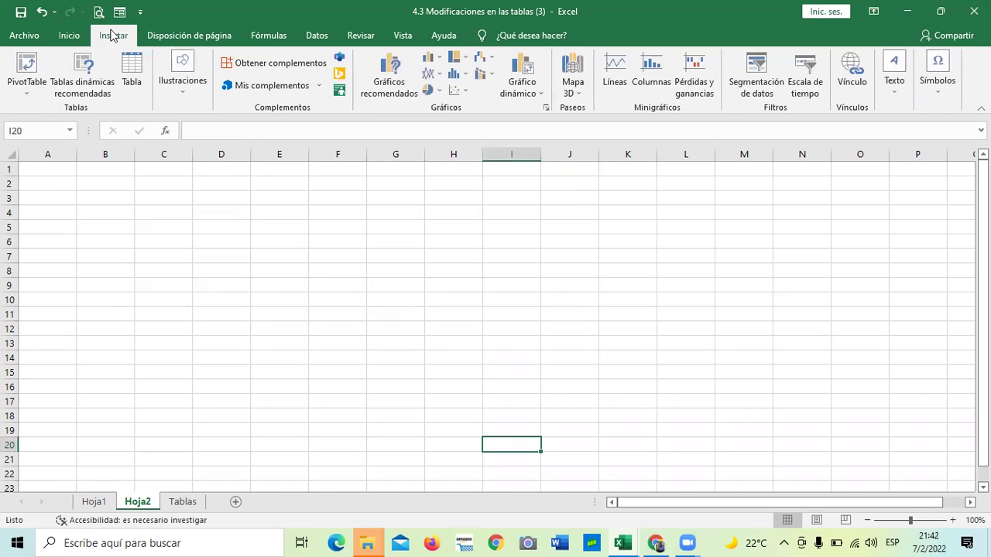
pyautogui.click(132, 68)
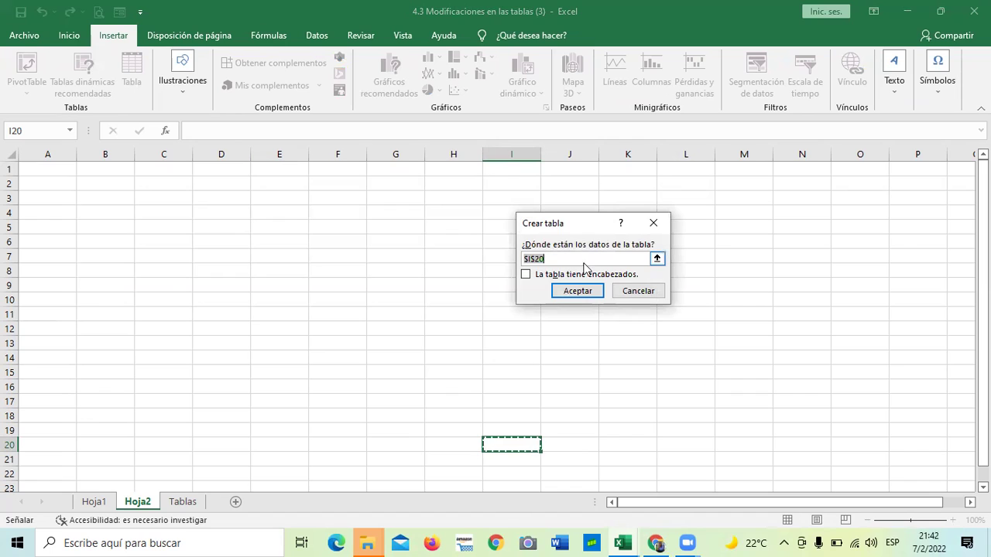
pyautogui.click(657, 260)
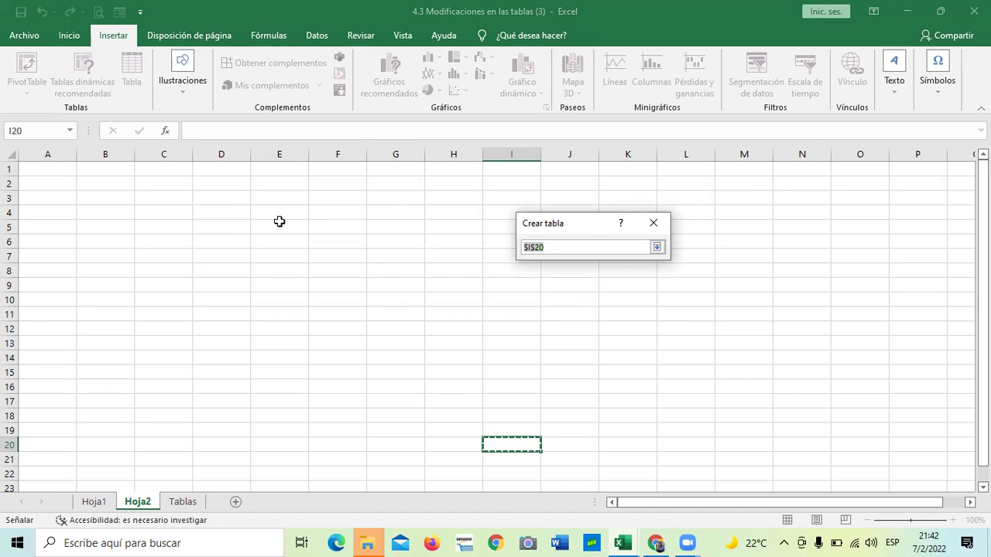
pyautogui.moveTo(160, 177)
pyautogui.mouseDown()
pyautogui.moveTo(721, 303)
pyautogui.moveTo(794, 284)
pyautogui.mouseUp()
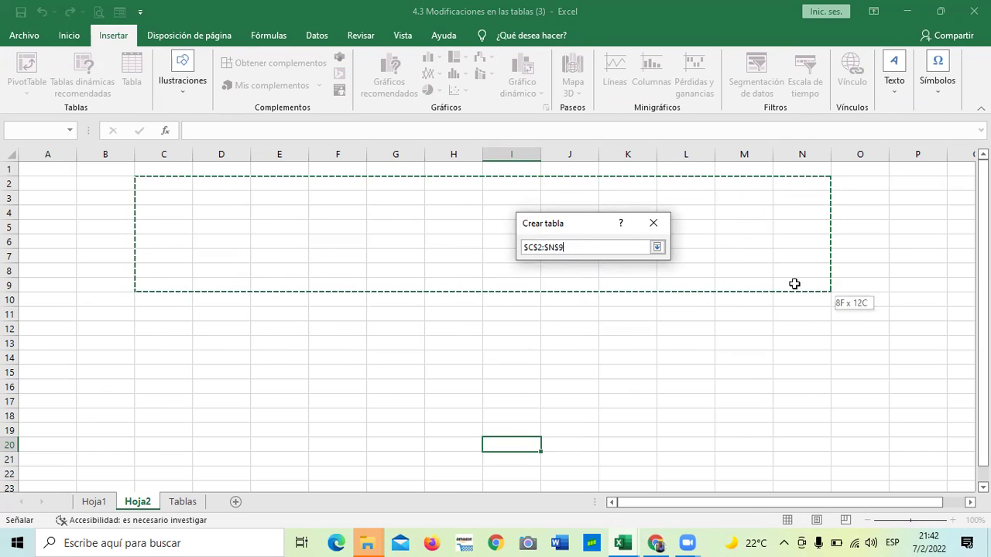
pyautogui.moveTo(794, 284); pyautogui.dragTo(753, 288)
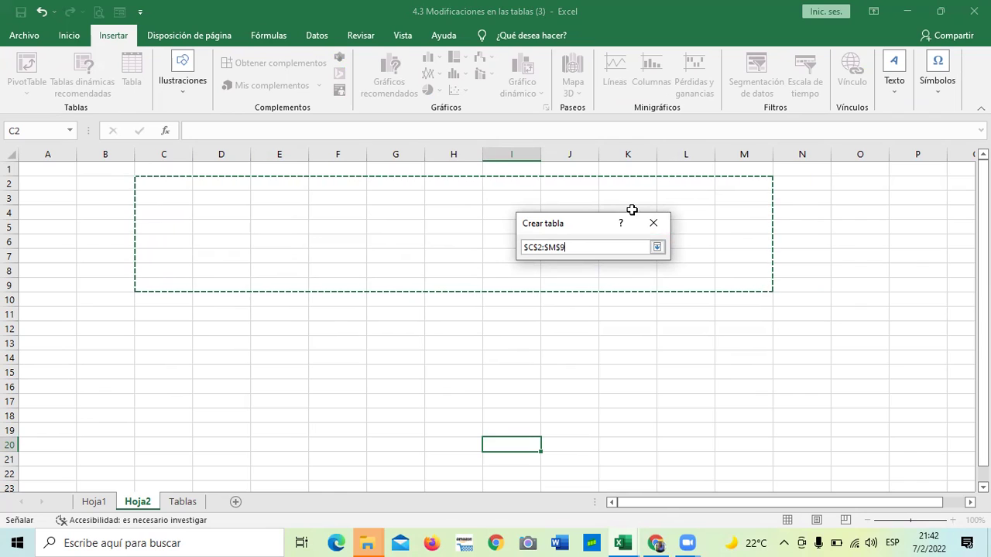
pyautogui.click(656, 247)
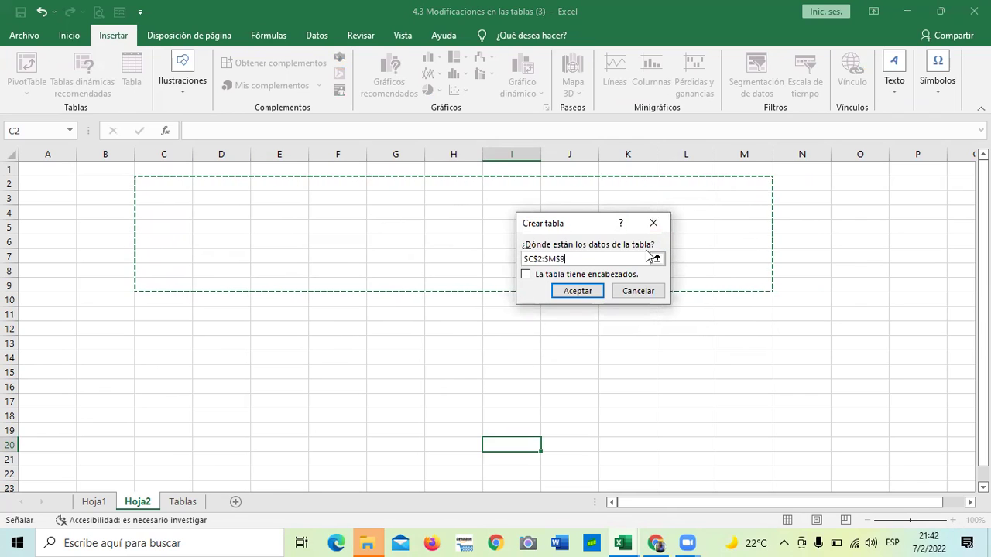
pyautogui.click(525, 275)
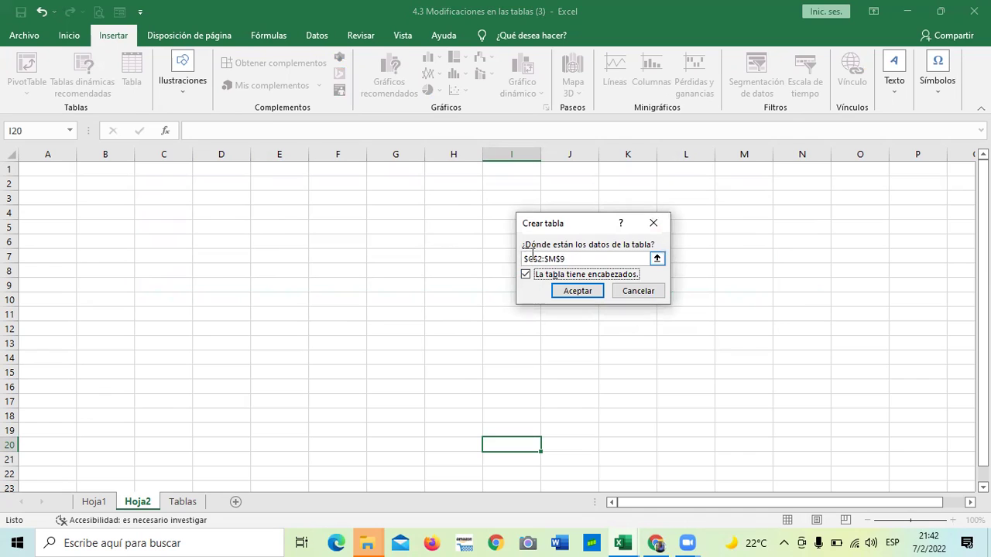
pyautogui.click(575, 291)
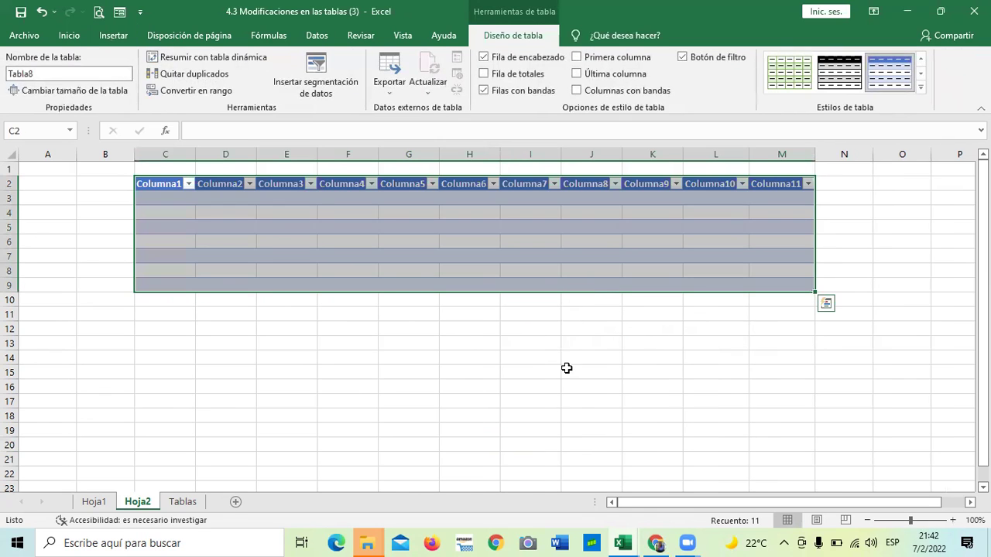
# - Rename the first two headers to NOMBRE and APELLIDOS in capitals
pyautogui.click(566, 368)
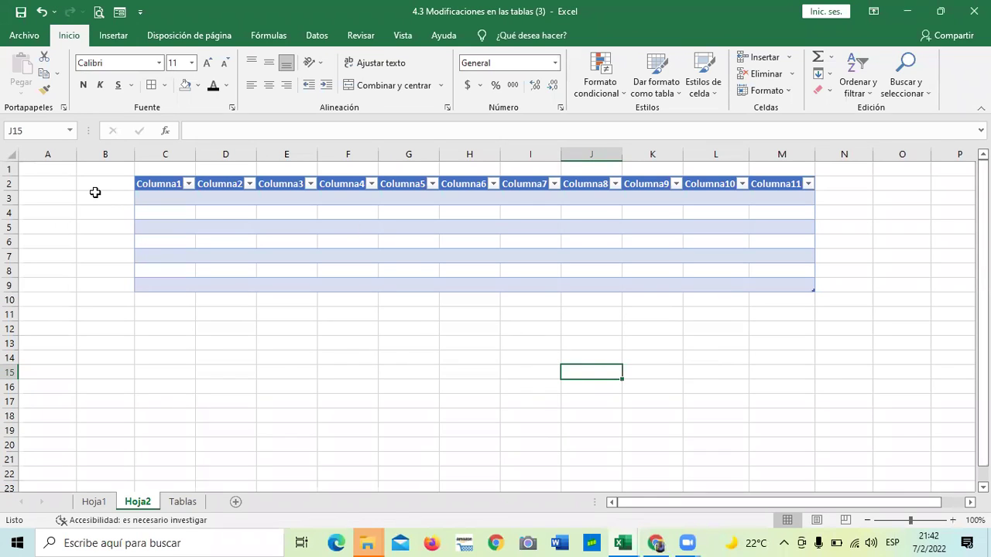
pyautogui.click(164, 184)
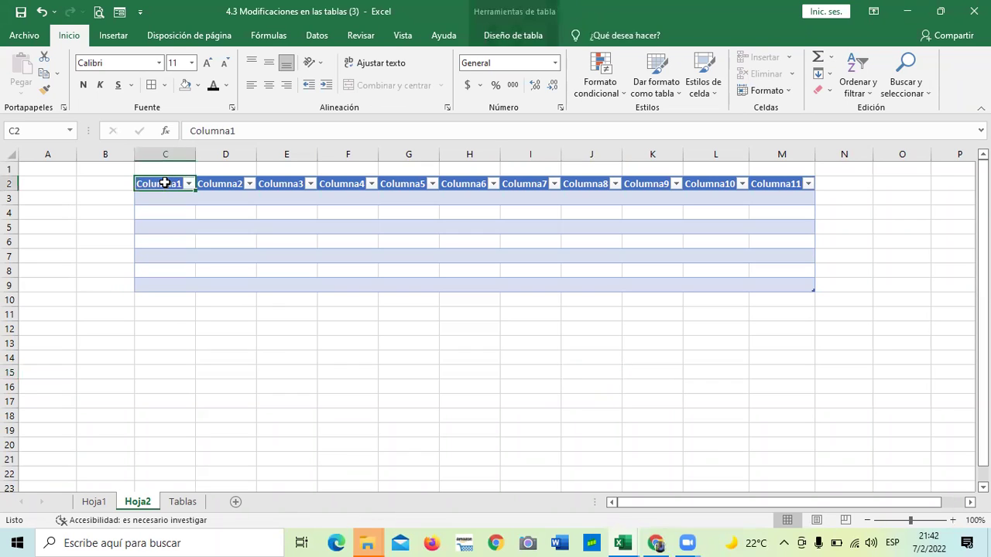
pyautogui.press('capslock')
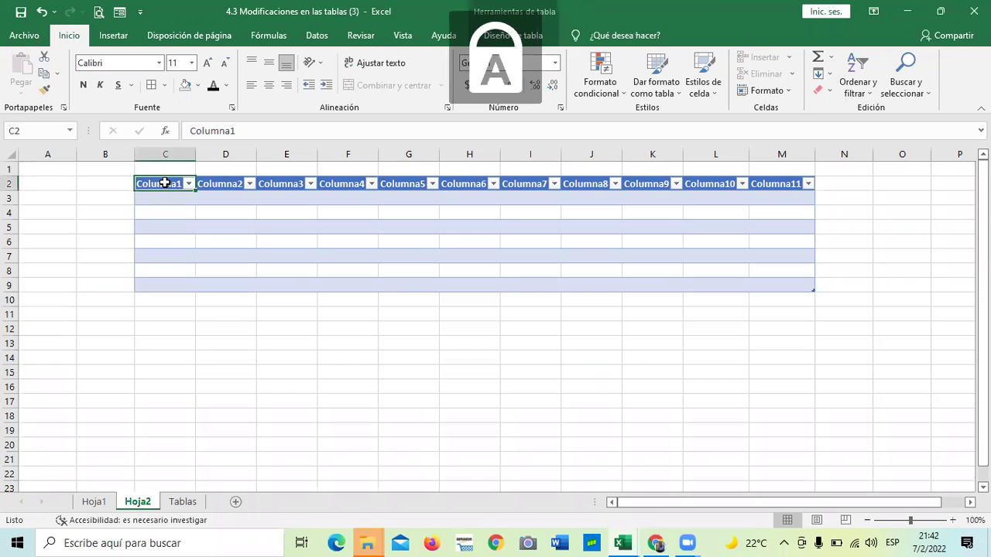
pyautogui.write('NOMBRE')
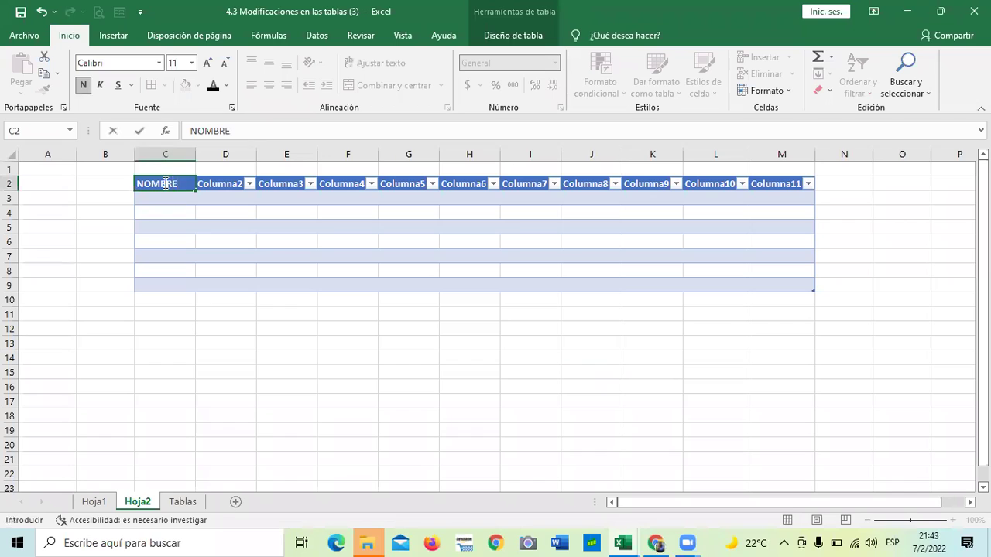
pyautogui.press('Tab')
pyautogui.write('APELLIDOS')
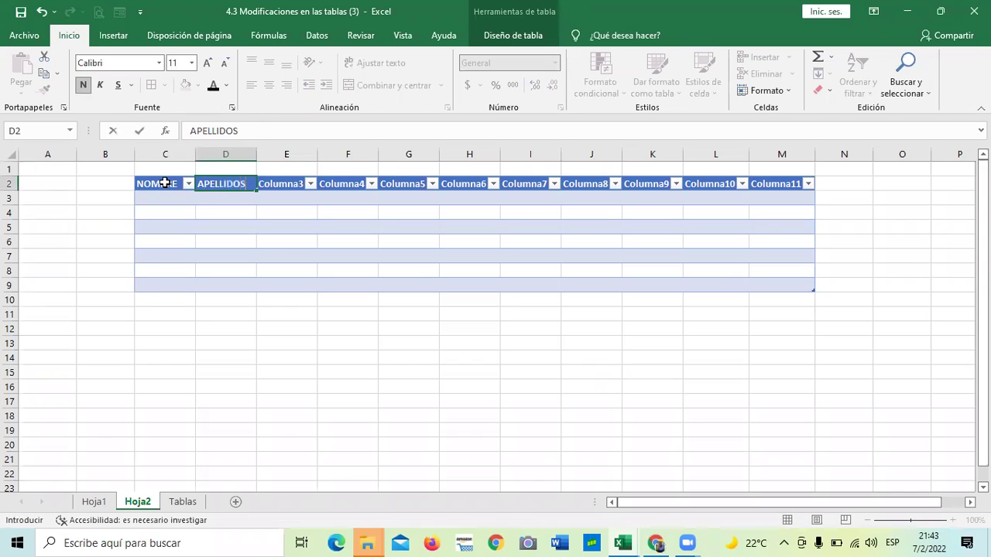
pyautogui.press('Return')
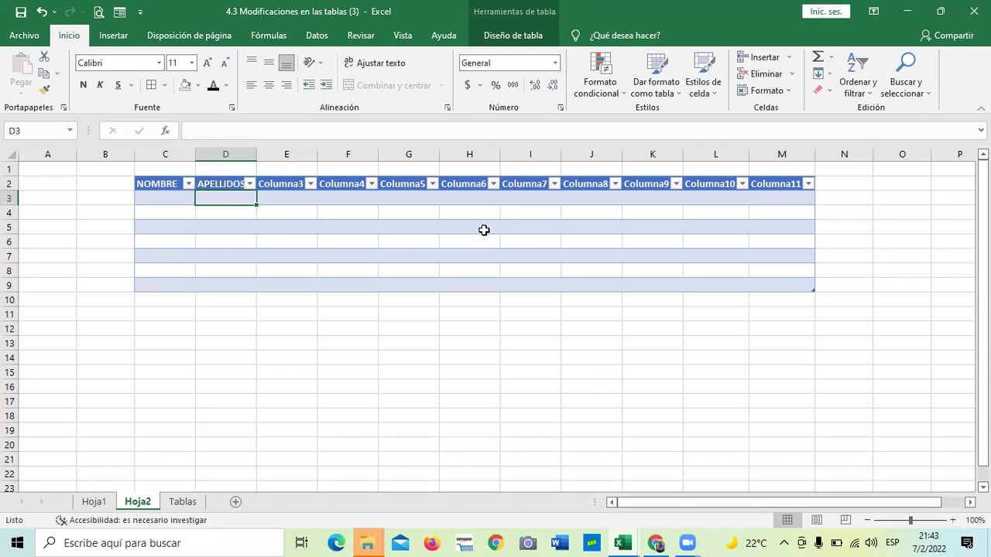
# - Turn off the table's Botón de filtro and widen the NOMBRE and APELLIDOS columns
pyautogui.click(483, 229)
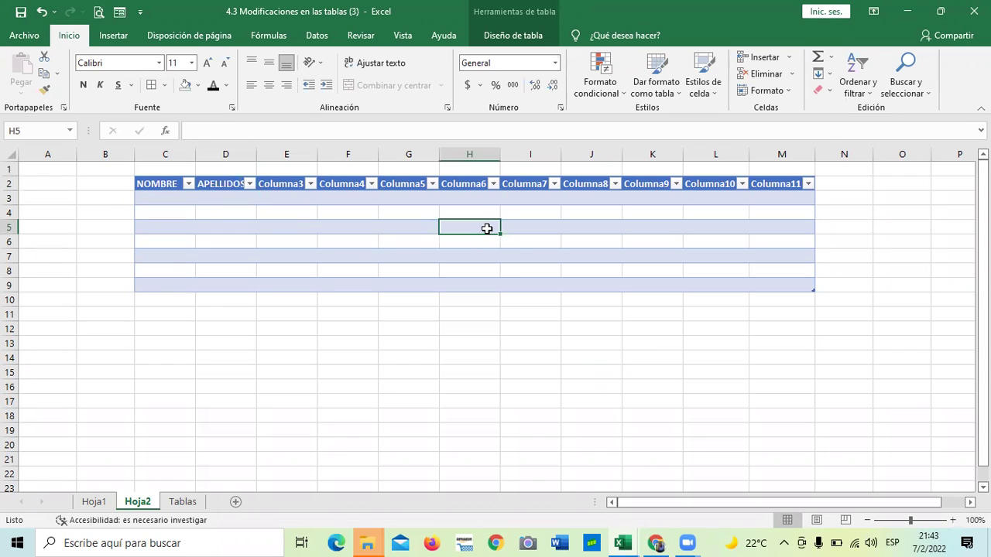
pyautogui.click(577, 187)
pyautogui.click(513, 17)
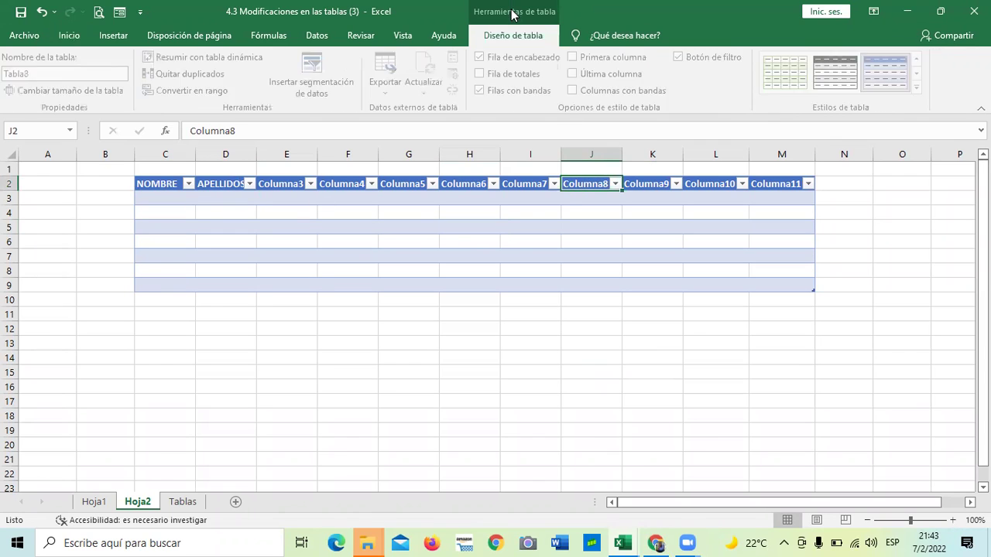
pyautogui.click(681, 58)
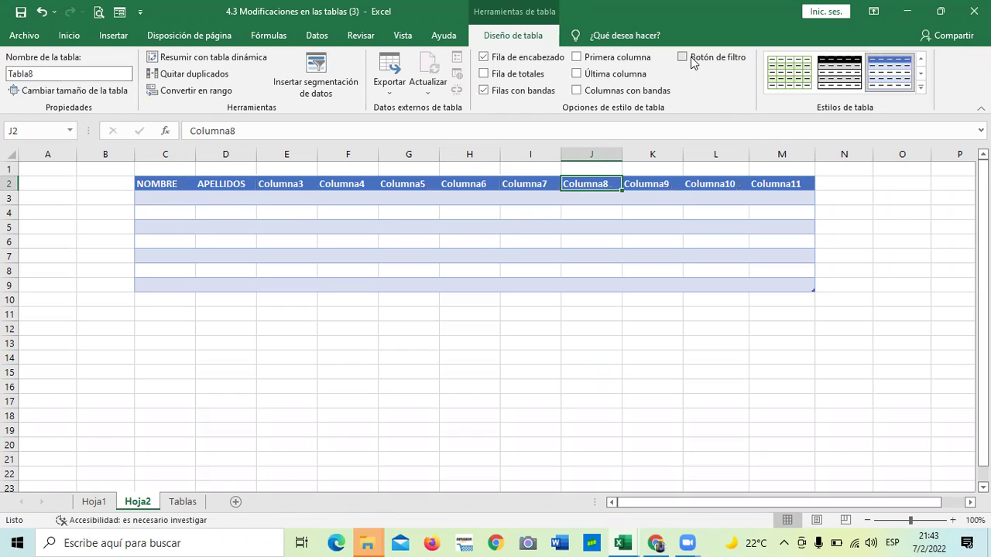
pyautogui.click(332, 252)
pyautogui.moveTo(196, 152); pyautogui.dragTo(217, 151)
pyautogui.moveTo(277, 152); pyautogui.dragTo(317, 151)
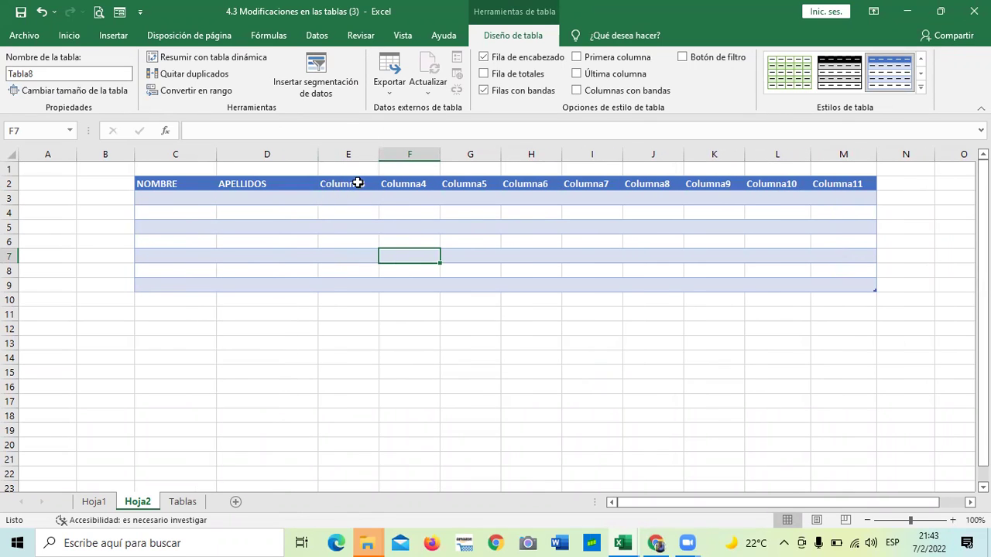
# - Rename the next headers CARGO, SALARIO, SEGURO, AFP and RENTA
pyautogui.click(358, 183)
pyautogui.write('CARGO')
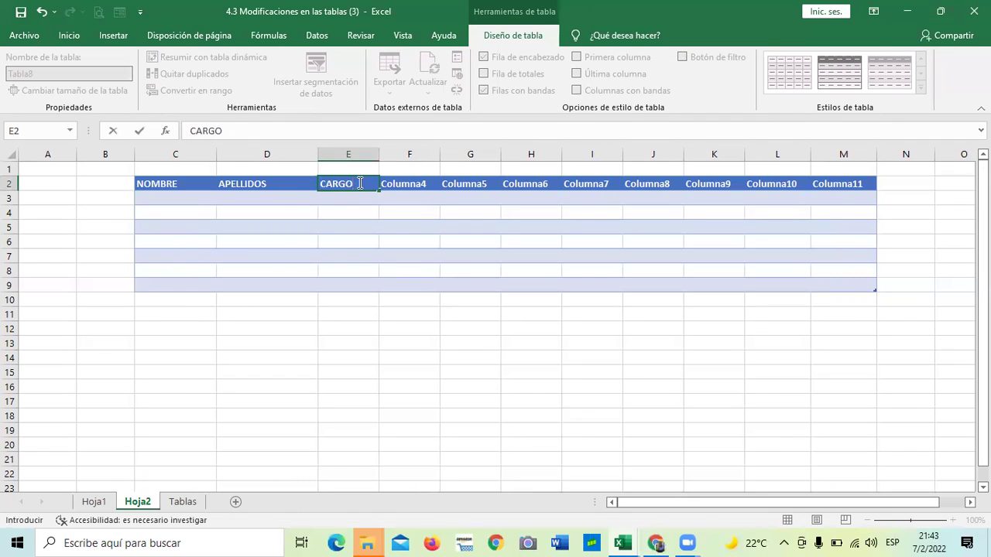
pyautogui.press('Tab')
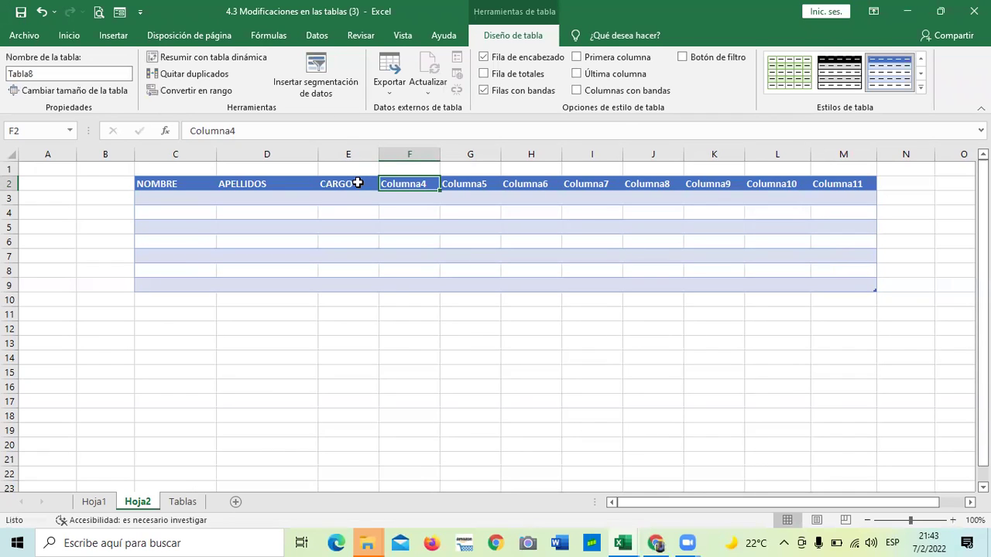
pyautogui.write('SALARIO')
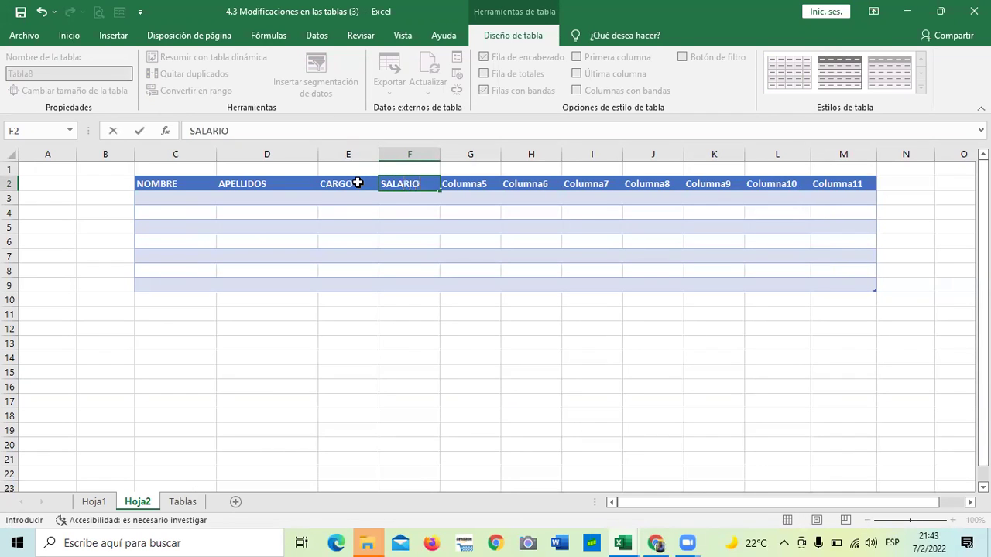
pyautogui.press('Tab')
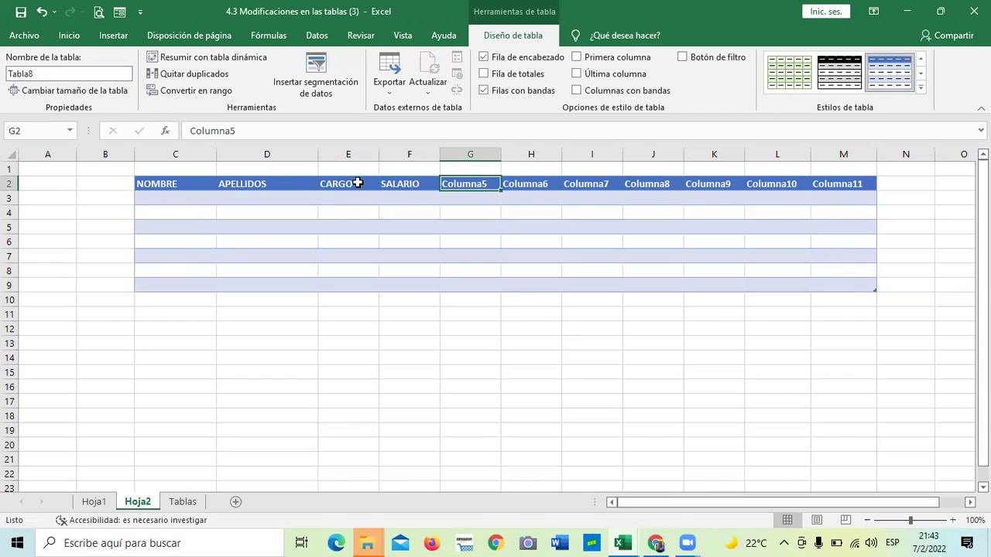
pyautogui.write('SEGURO')
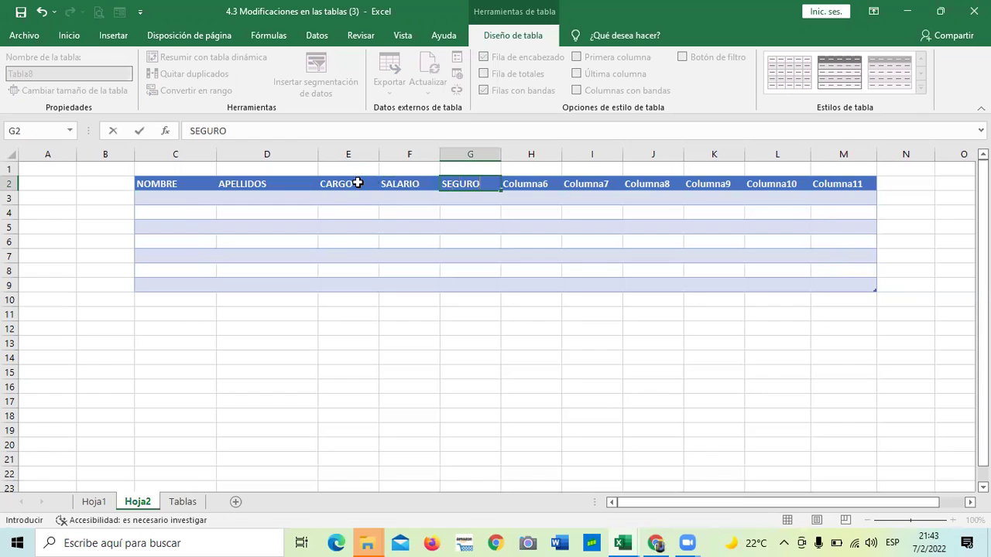
pyautogui.press('Tab')
pyautogui.write('AFP')
pyautogui.press('Tab')
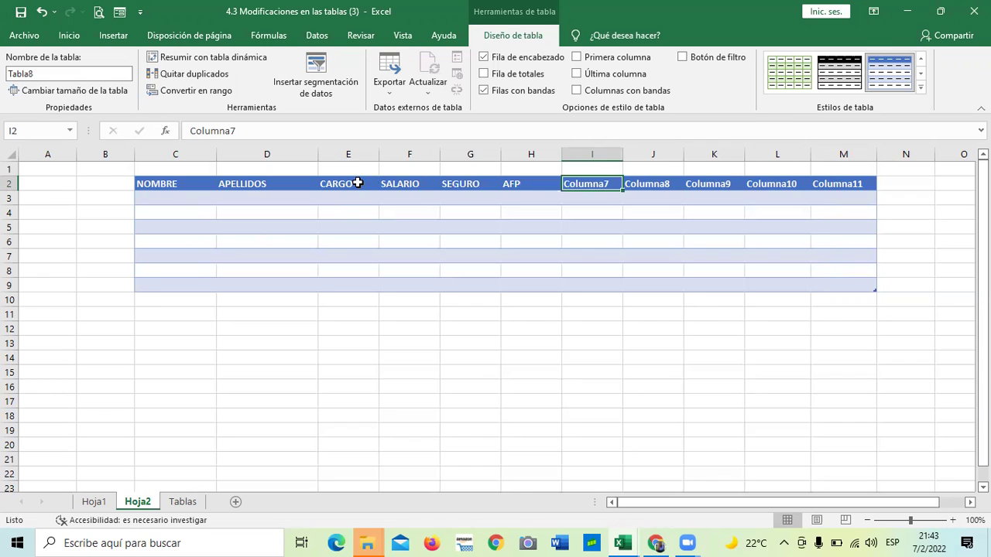
pyautogui.write('RENTA')
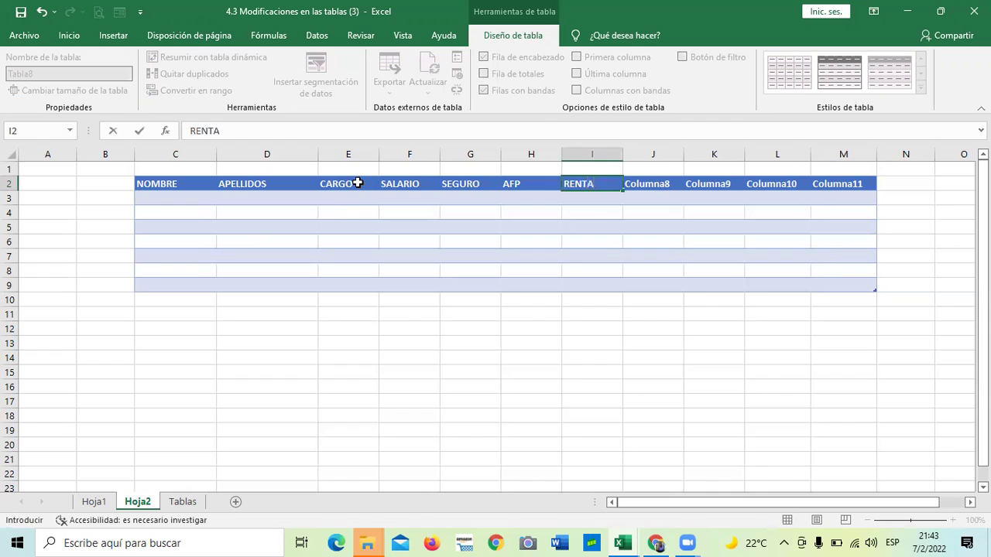
pyautogui.press('Tab')
# - Name the next header TOTAL DE DESCUENTOS and widen column J to fit it
pyautogui.write('TOTAL DEE')
pyautogui.press('BackSpace')
pyautogui.press('BackSpace')
pyautogui.write('E DESCUENTOS')
pyautogui.press('Return')
pyautogui.moveTo(684, 154); pyautogui.dragTo(737, 154)
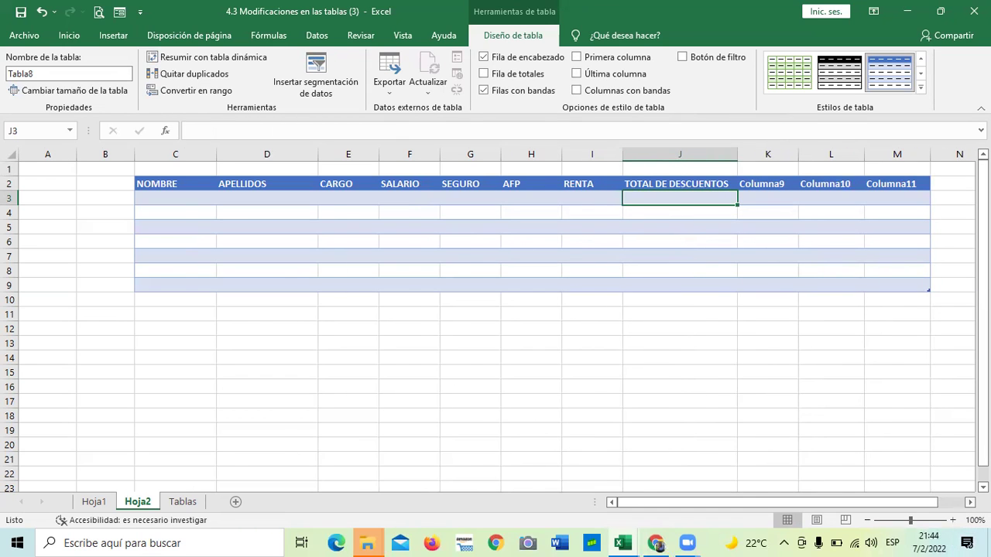
pyautogui.hscroll(2, 823, 387)
pyautogui.click(733, 403)
# - Rename the last headers ANTICIPOS, TOTAL A PAGAR and FIRMA, widening column L
pyautogui.click(654, 183)
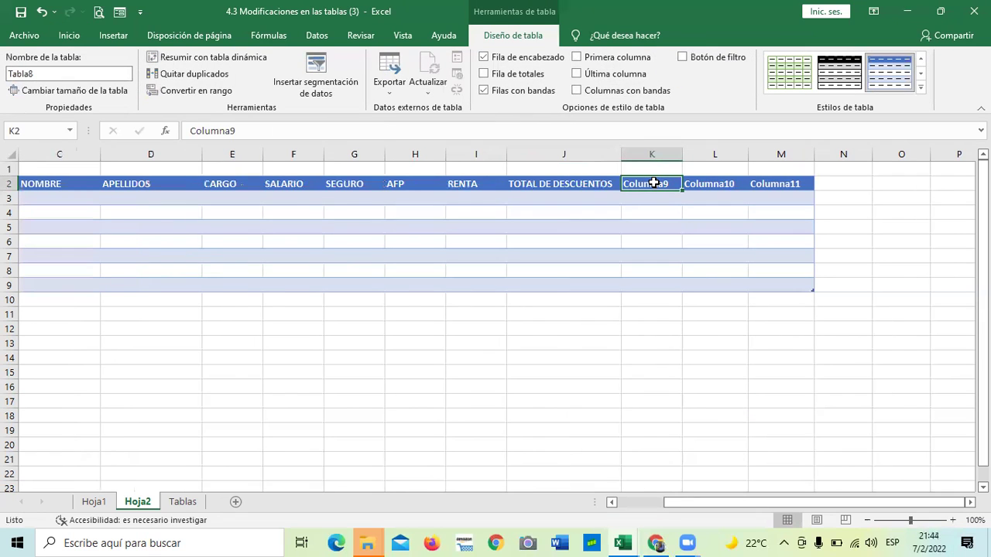
pyautogui.write('ANTICIPOS')
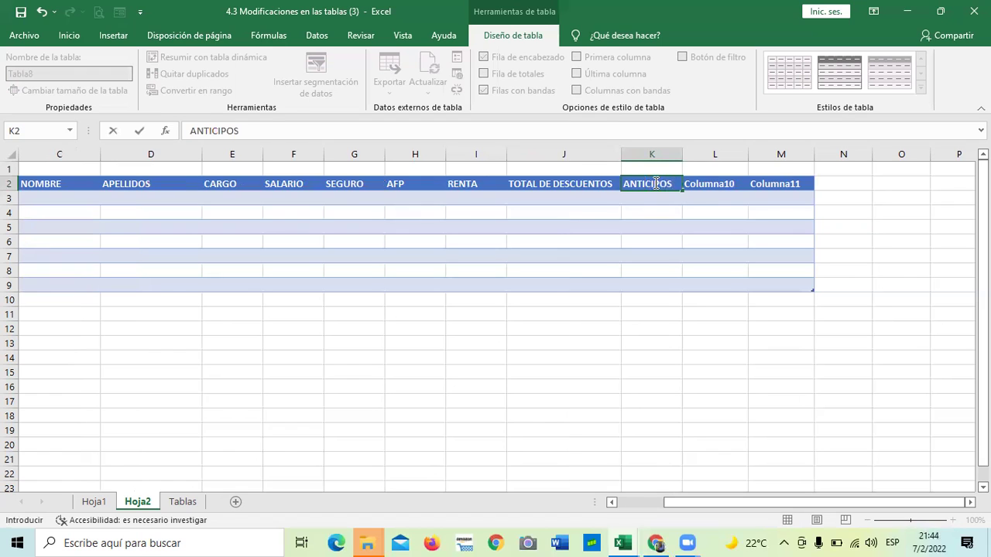
pyautogui.press('Return')
pyautogui.click(719, 184)
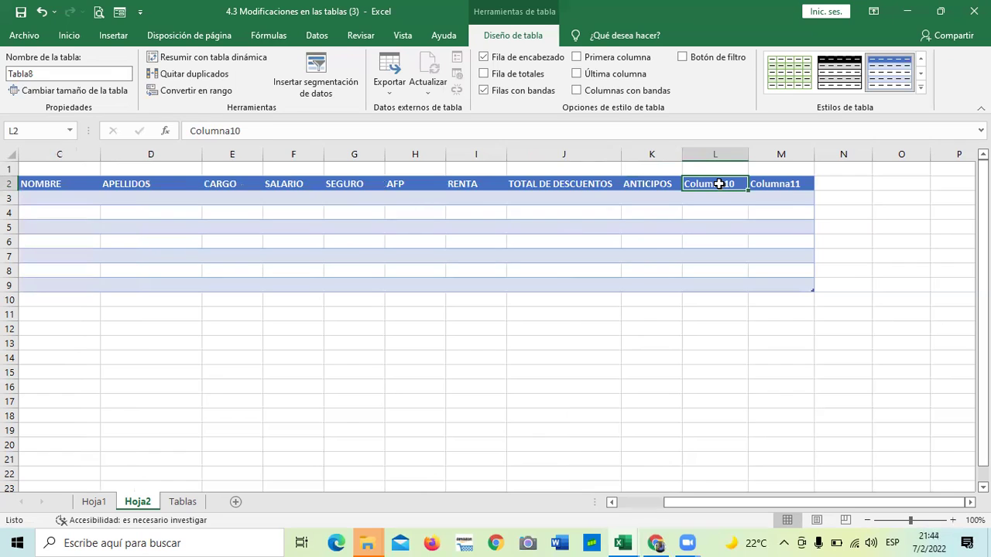
pyautogui.write('TOTAL A PAGAR')
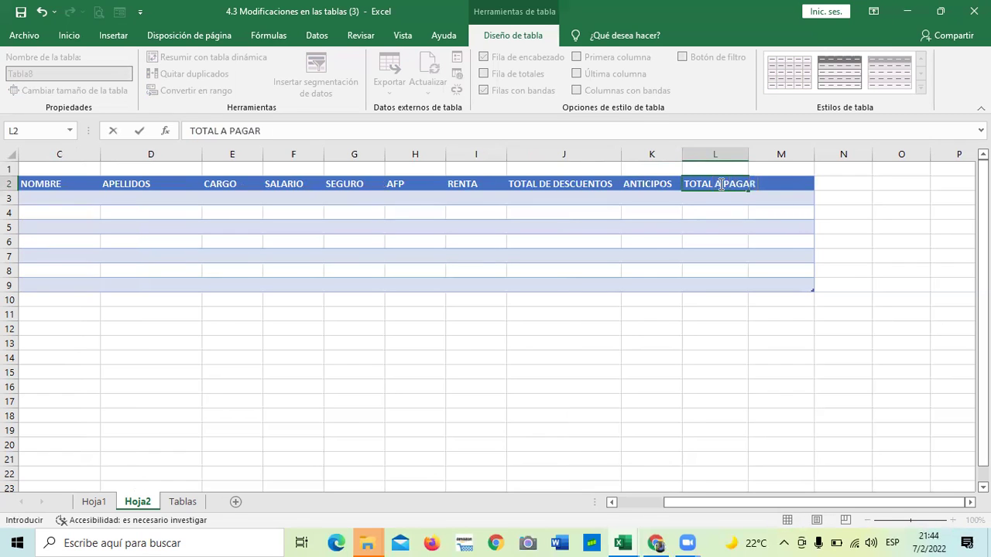
pyautogui.press('Return')
pyautogui.moveTo(749, 155); pyautogui.dragTo(774, 154)
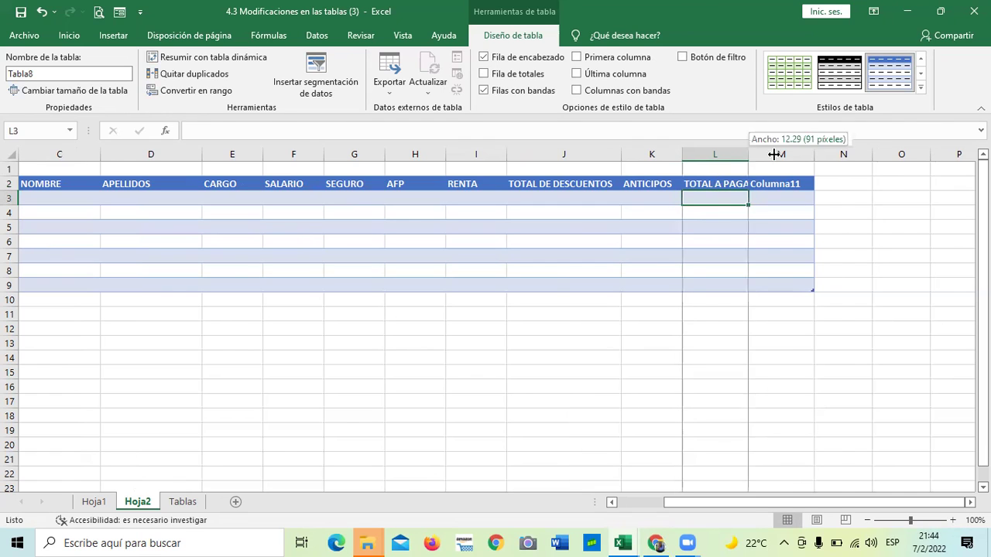
pyautogui.click(802, 187)
pyautogui.write('F')
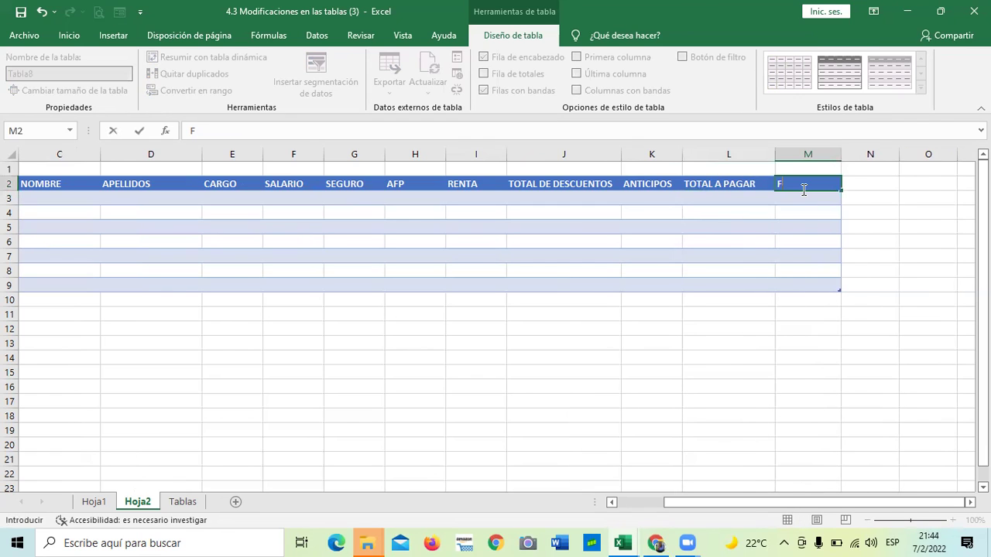
pyautogui.write('IRMA')
pyautogui.press('Return')
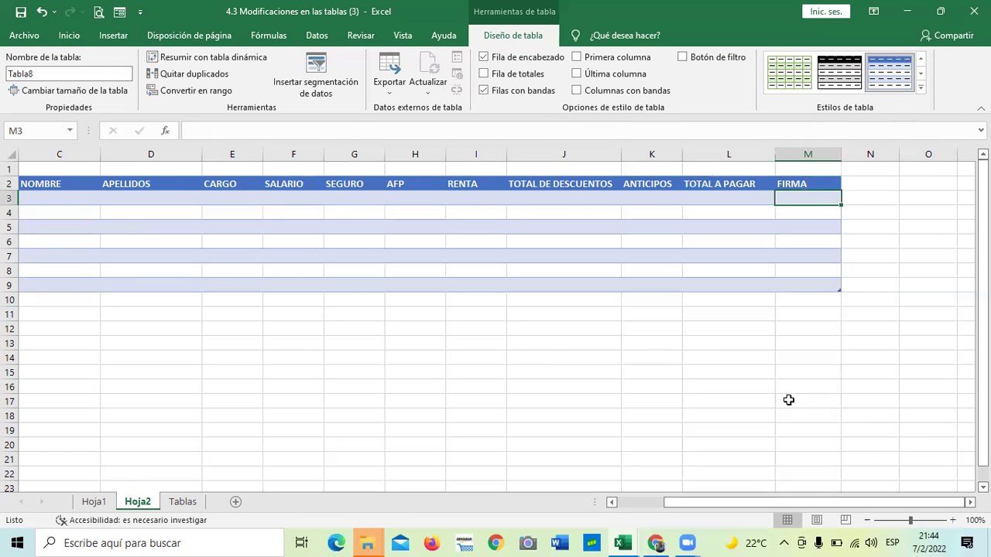
pyautogui.click(788, 399)
# - Select a cell in the C2:M9 payroll table and show the Diseño de tabla tools
pyautogui.moveTo(962, 506); pyautogui.dragTo(951, 504)
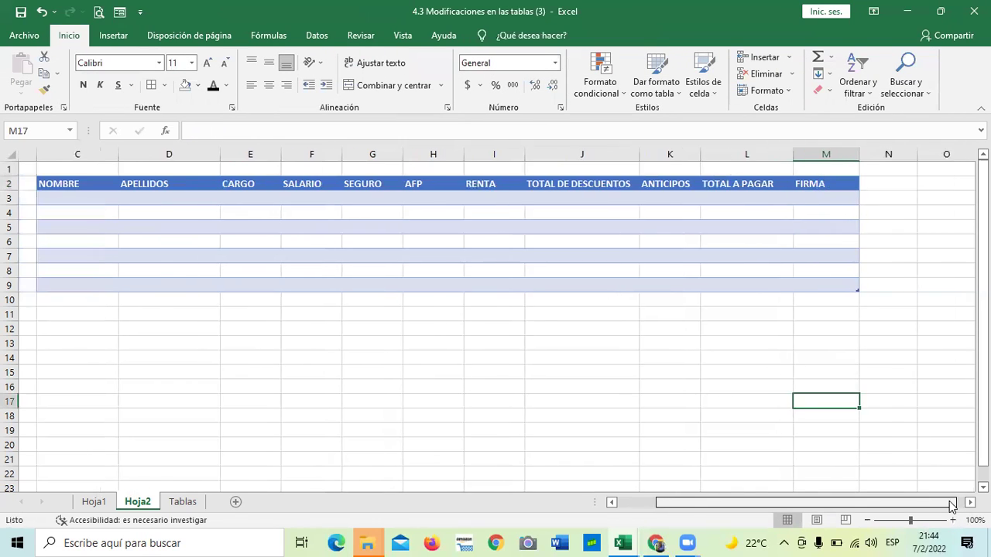
pyautogui.hscroll(-2, 951, 505)
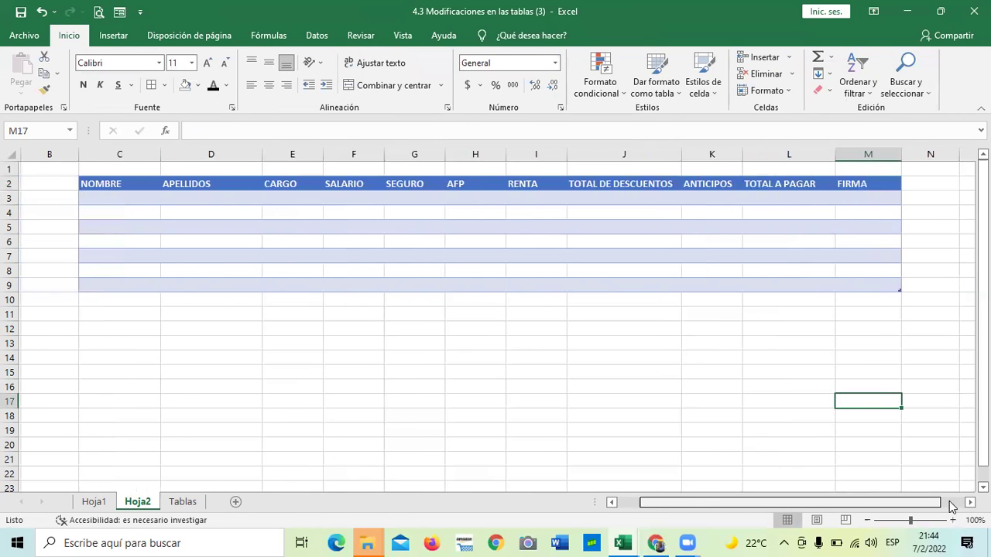
pyautogui.click(557, 387)
pyautogui.click(462, 229)
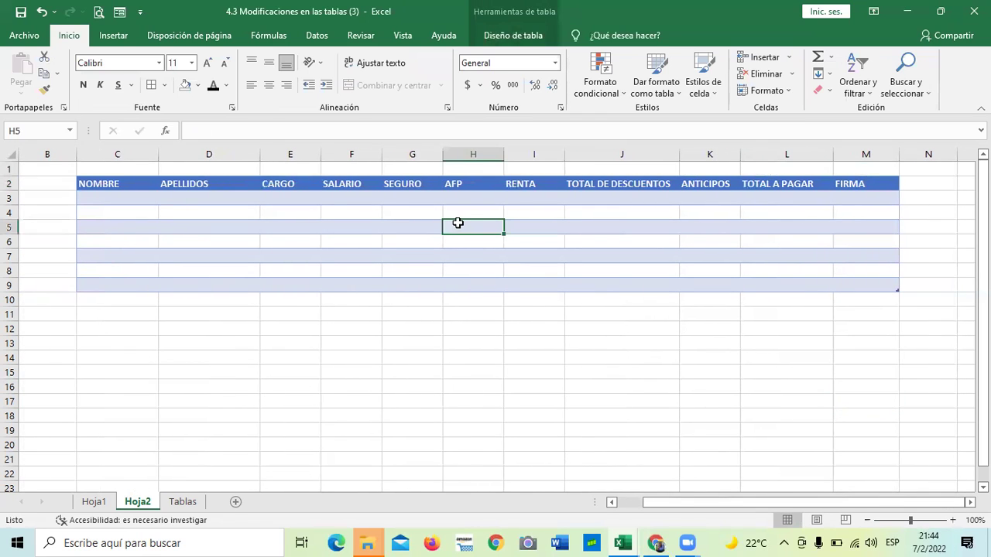
pyautogui.click(147, 282)
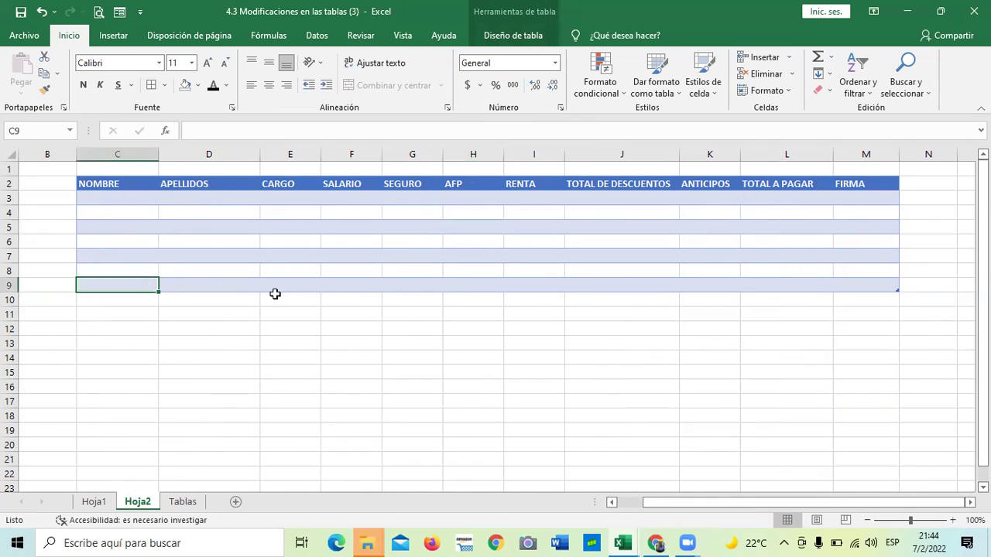
pyautogui.click(885, 284)
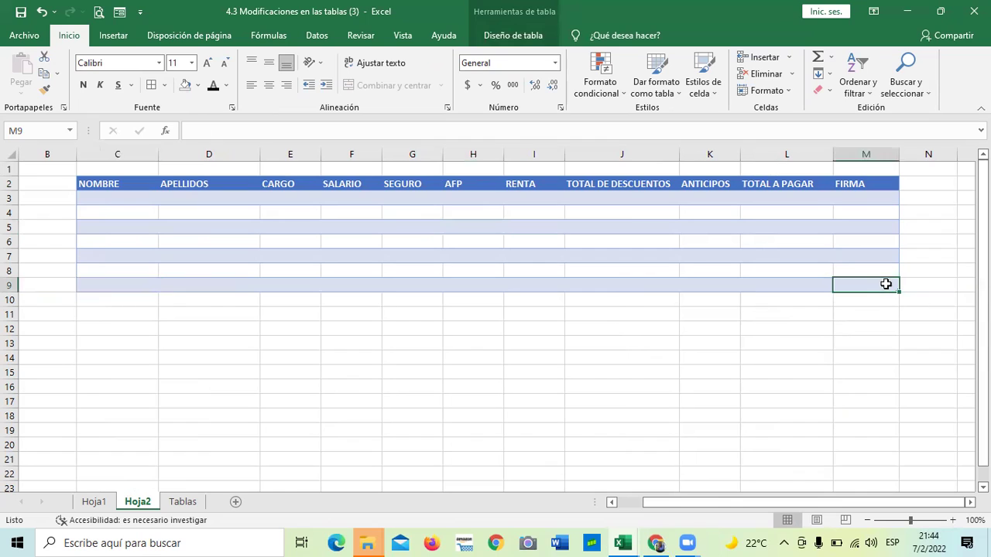
pyautogui.click(118, 301)
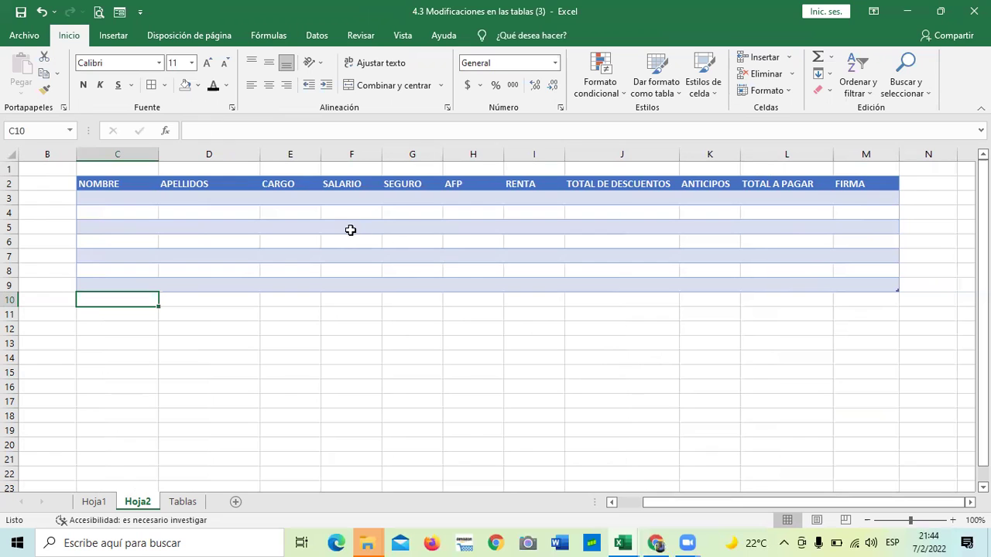
pyautogui.click(475, 237)
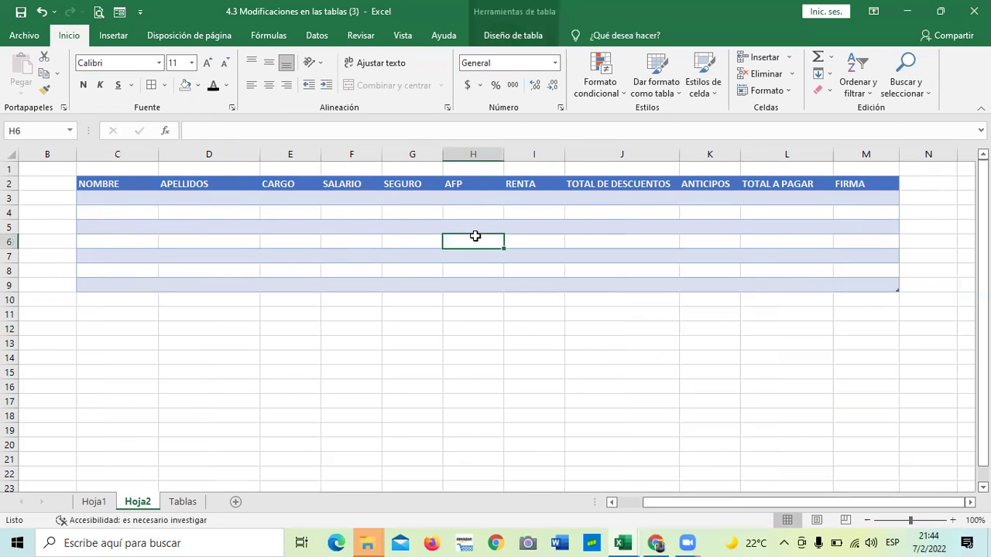
pyautogui.click(517, 16)
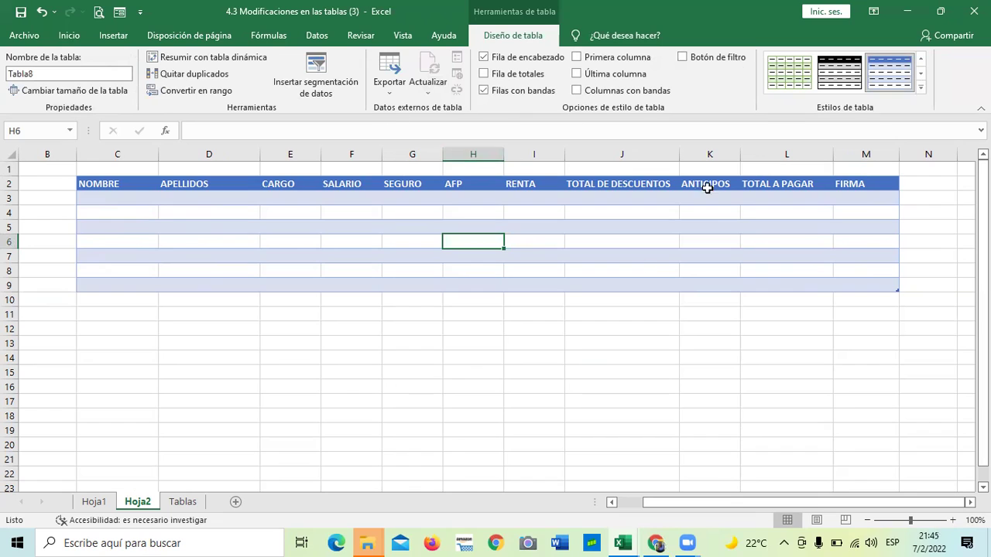
# - Enable Última columna and Primera columna and apply a green Medio table style
pyautogui.click(575, 75)
pyautogui.click(575, 57)
pyautogui.click(920, 87)
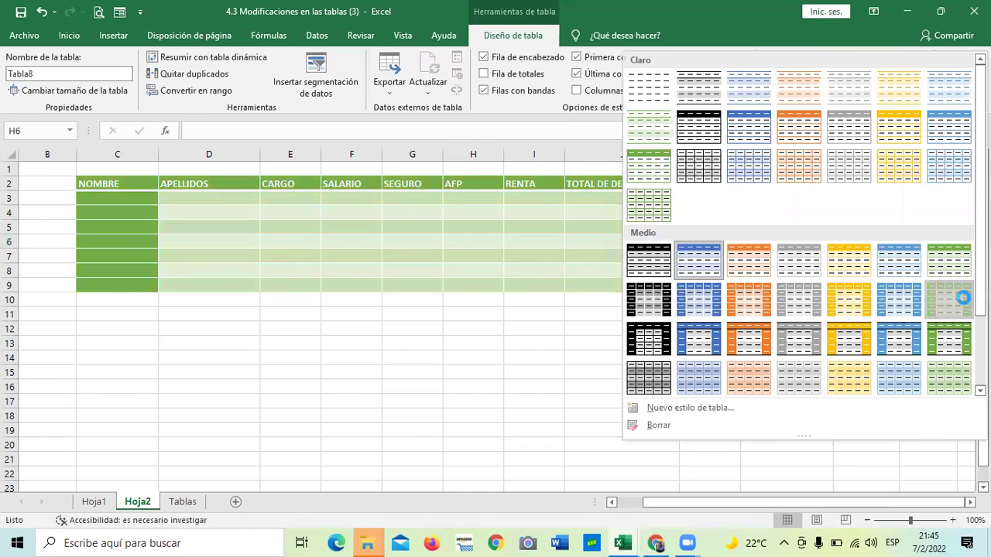
pyautogui.click(962, 298)
pyautogui.click(769, 399)
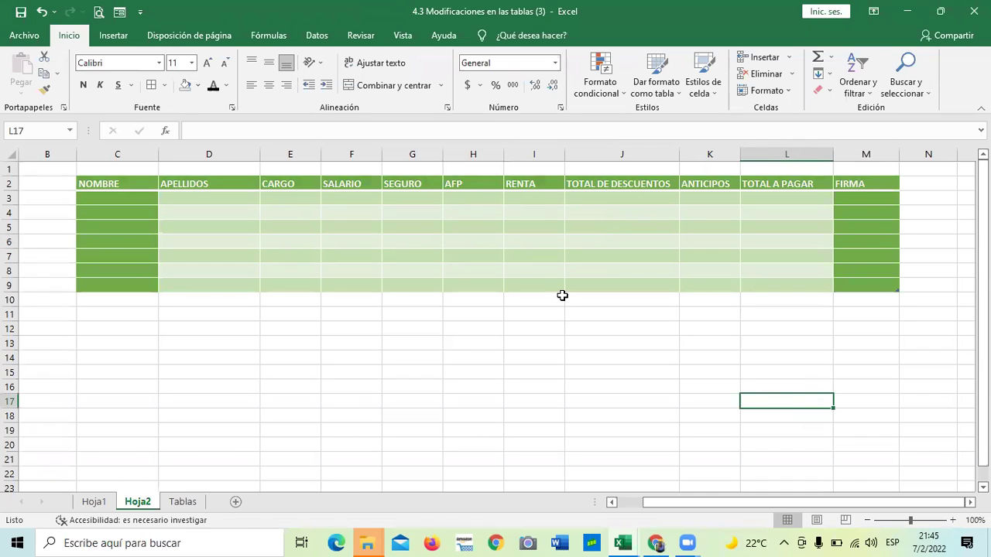
# - Look over the vendor table on the Tablas sheet
pyautogui.click(510, 355)
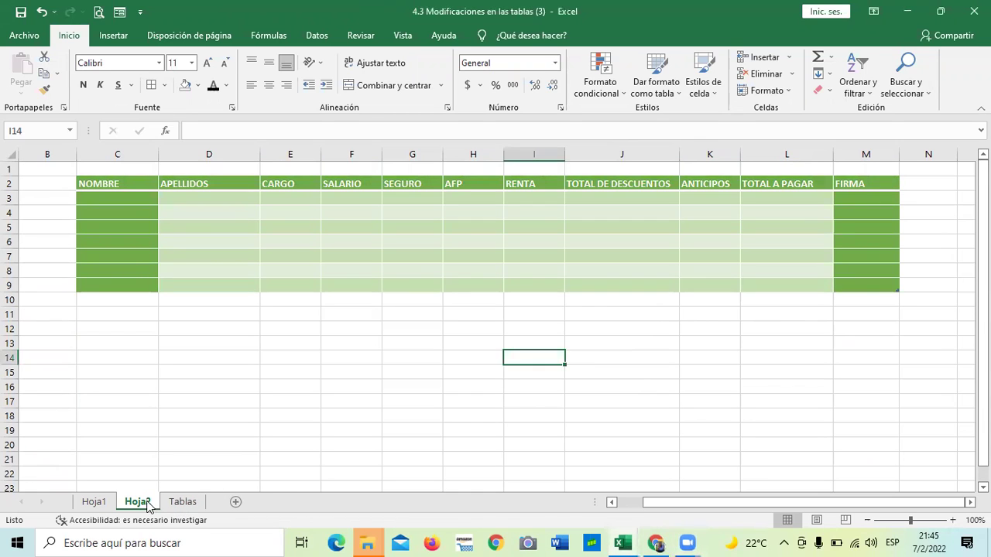
pyautogui.click(174, 503)
pyautogui.click(138, 504)
pyautogui.click(181, 503)
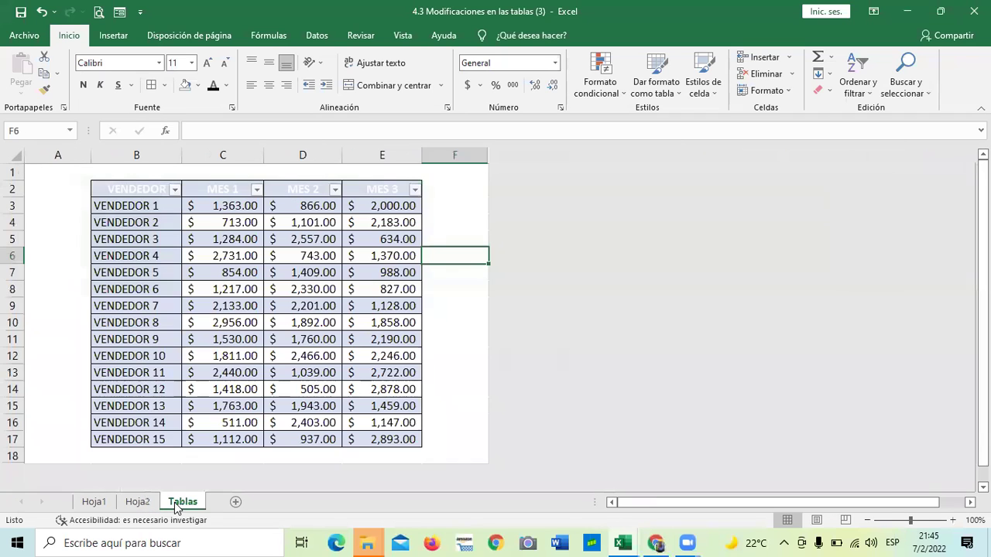
pyautogui.click(460, 324)
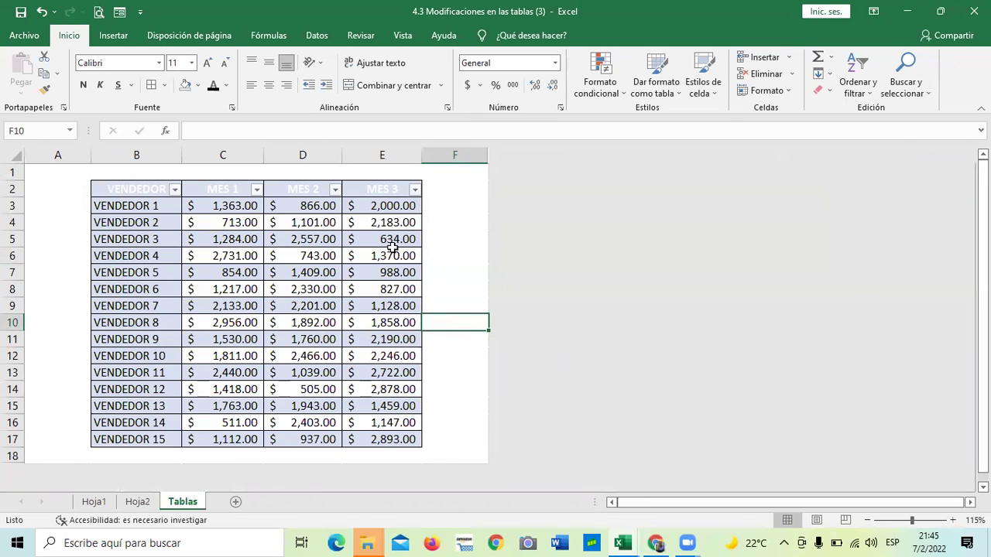
pyautogui.click(457, 187)
pyautogui.click(448, 203)
pyautogui.click(439, 223)
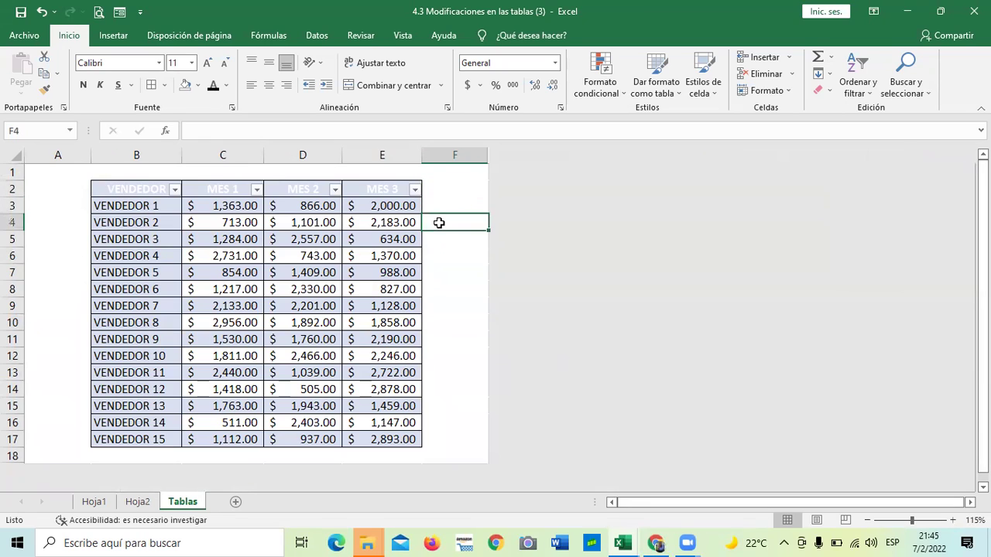
pyautogui.click(435, 238)
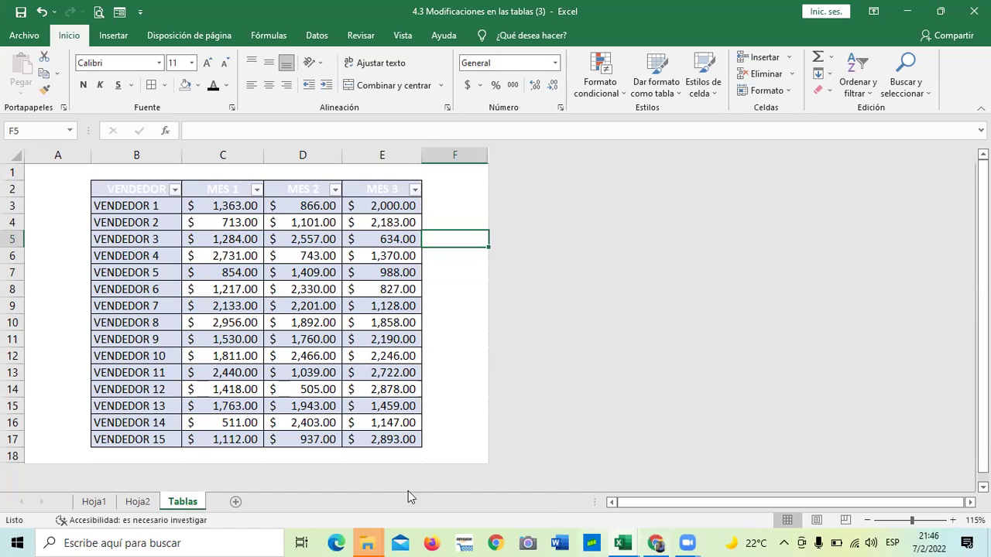
# - Switch to Hoja1 and select cell I18 below the VENDEDORES table
pyautogui.click(93, 502)
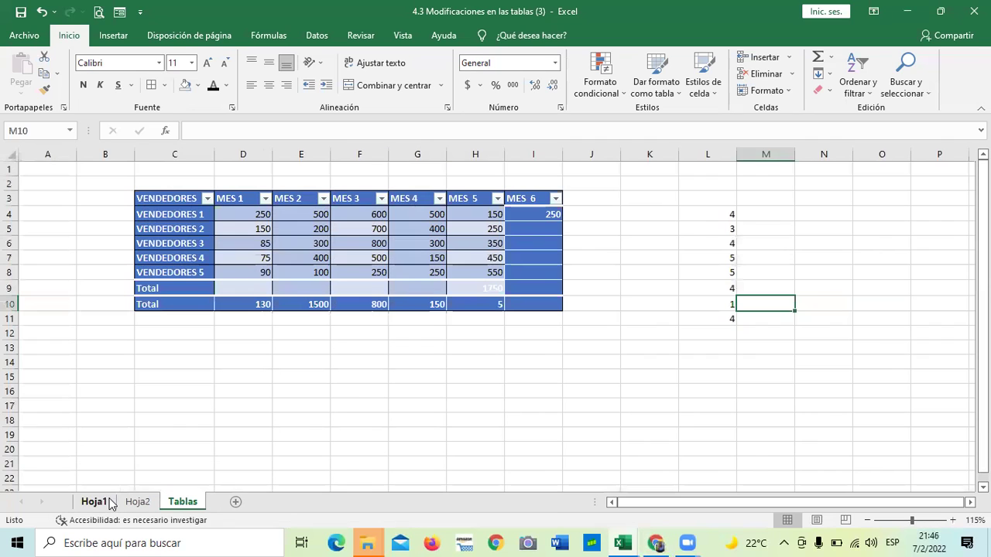
pyautogui.click(527, 420)
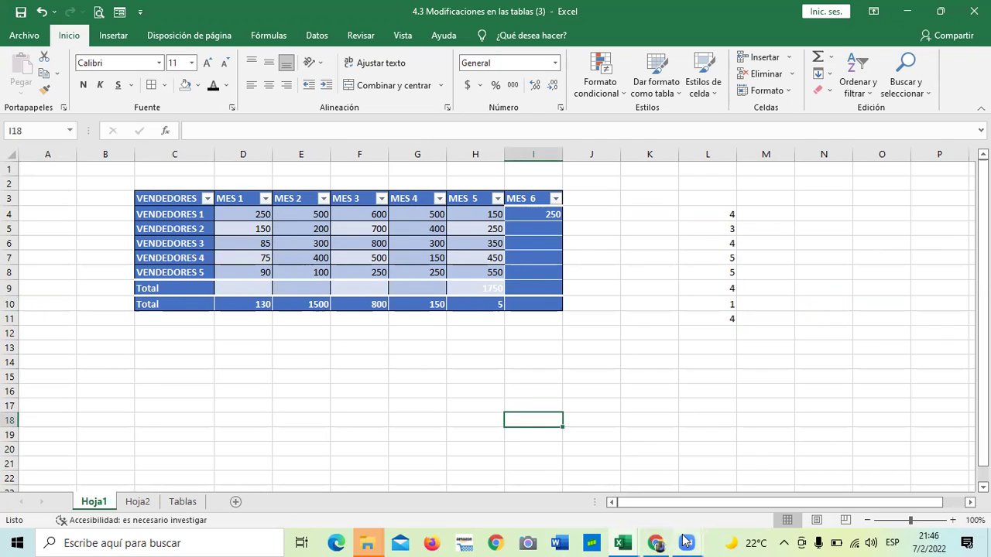
pyautogui.moveTo(684, 541)
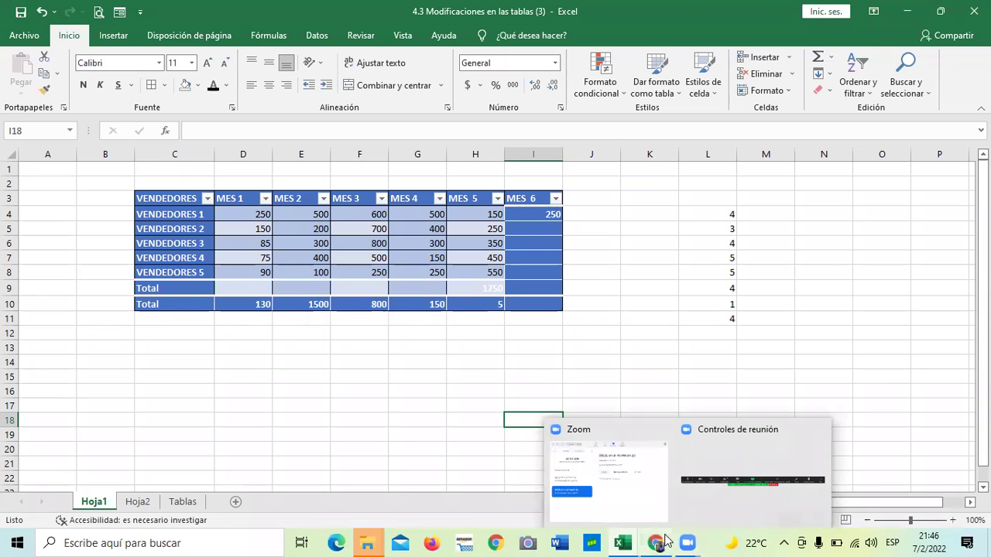
# - Back in the course, scroll through 4.2 Tablas básicas and continue to 4.3
pyautogui.click(685, 502)
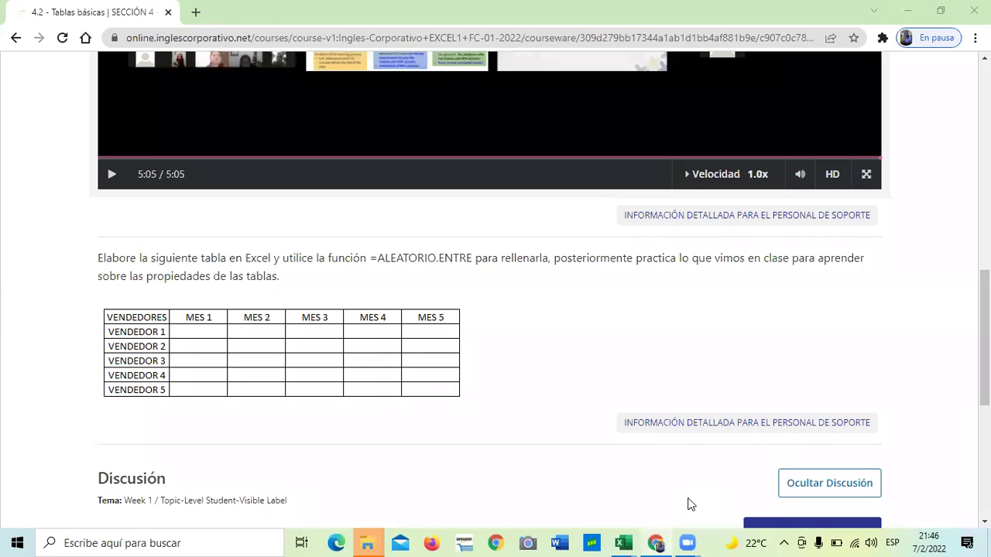
pyautogui.scroll(2, 581, 360)
pyautogui.scroll(2, 541, 358)
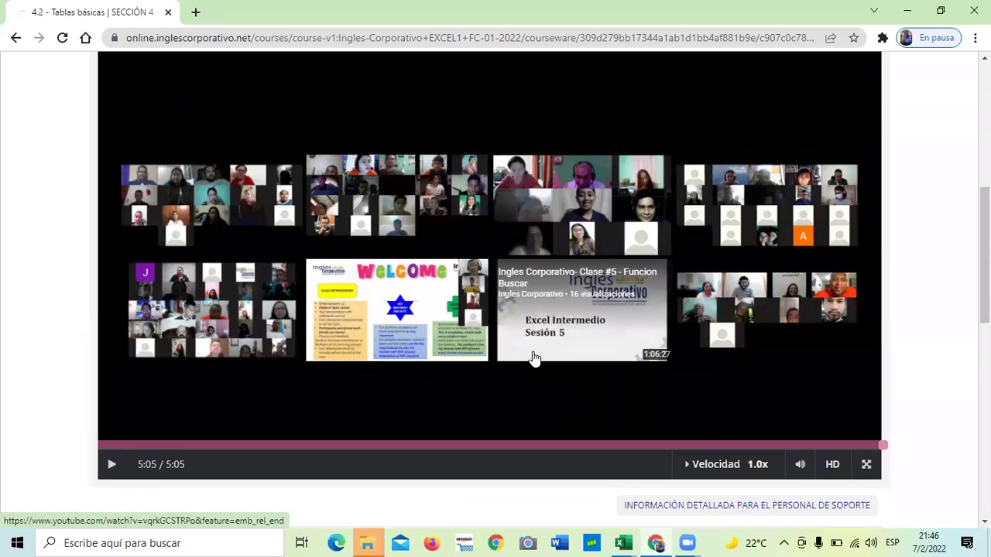
pyautogui.scroll(3, 533, 357)
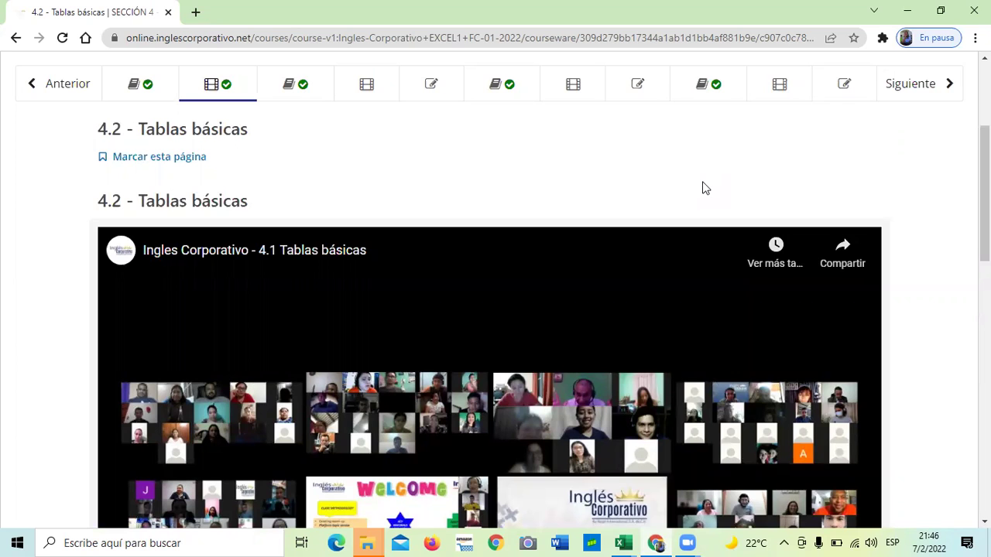
pyautogui.scroll(-1, 702, 182)
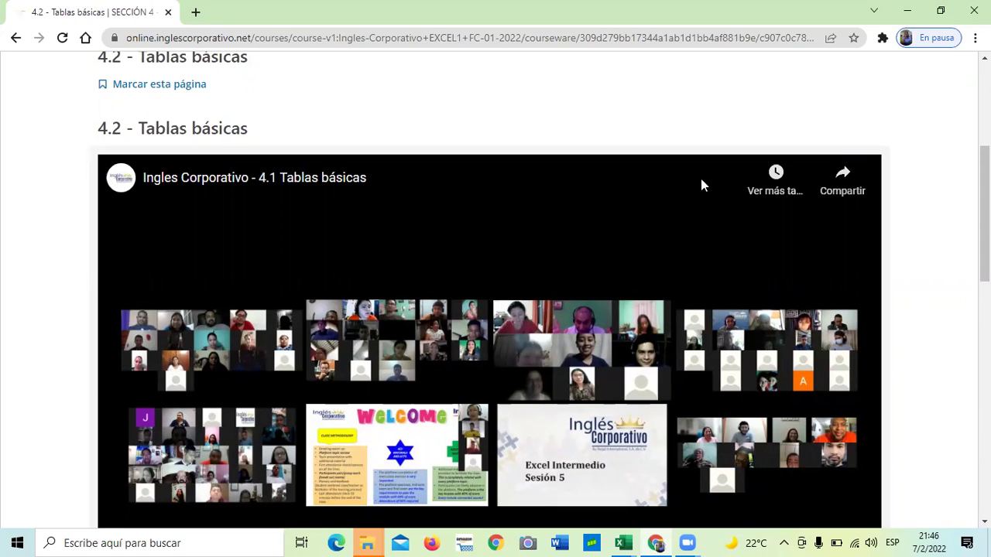
pyautogui.scroll(2, 700, 180)
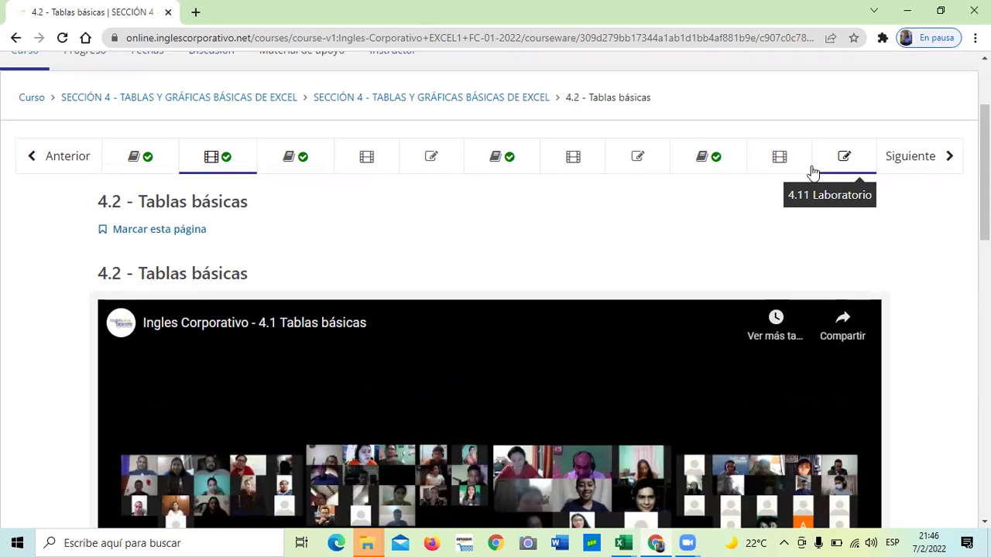
pyautogui.scroll(-2, 776, 177)
pyautogui.scroll(-4, 779, 178)
pyautogui.scroll(-2, 779, 178)
pyautogui.scroll(-3, 751, 173)
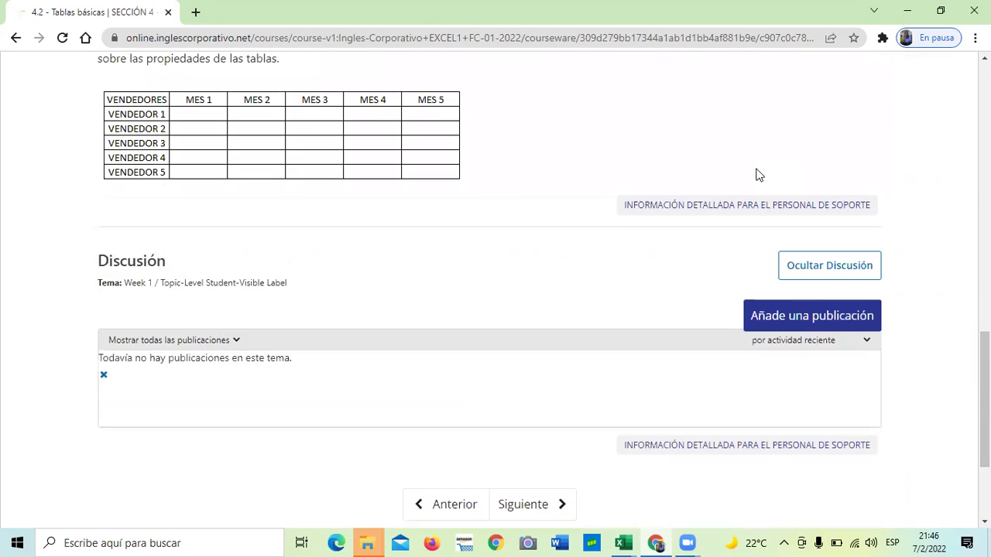
pyautogui.click(524, 510)
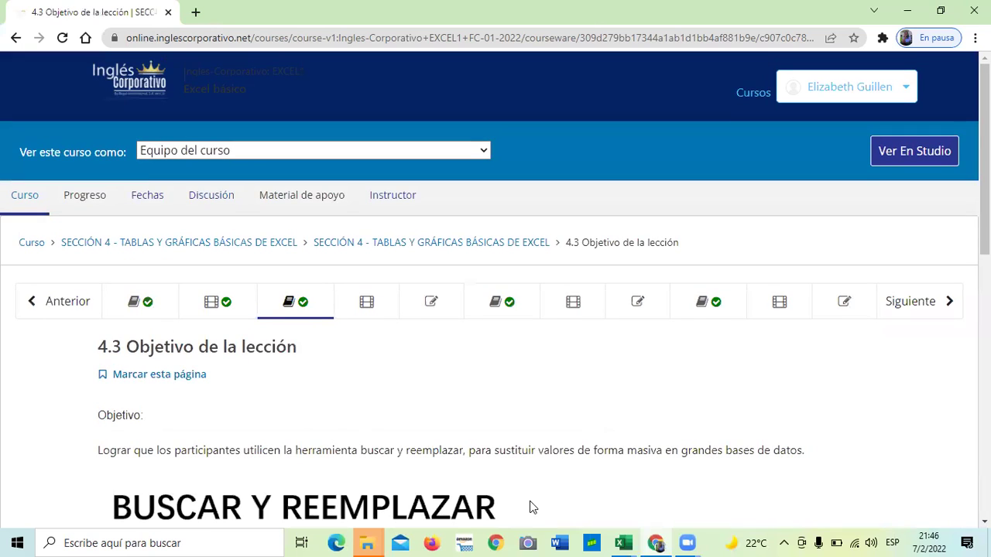
# - Scroll down the 4.3 objective page and continue to 4.4 Herramienta buscar y reemplazar
pyautogui.scroll(-2, 412, 379)
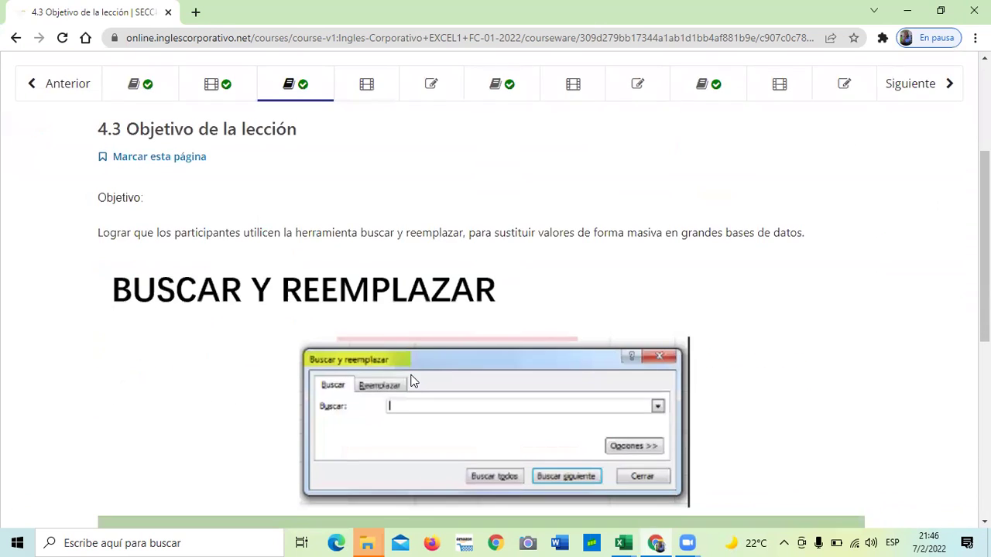
pyautogui.scroll(-3, 413, 377)
pyautogui.scroll(-3, 413, 377)
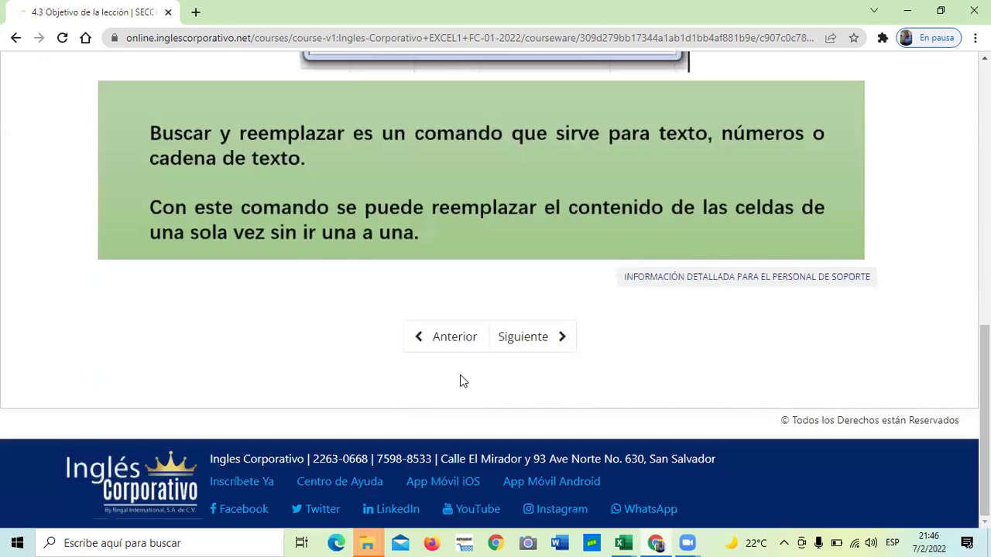
pyautogui.click(540, 343)
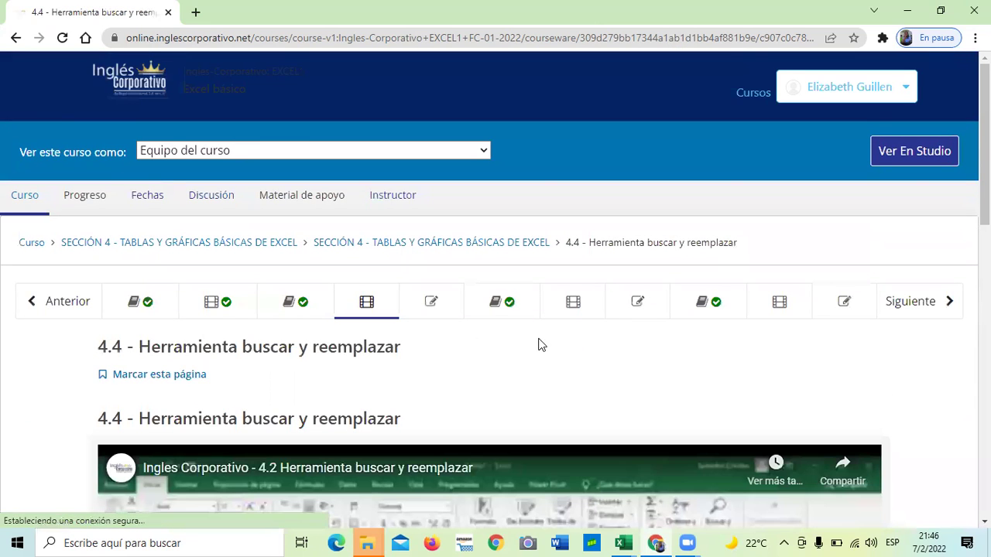
# - Scroll past the 4.4 video and continue to the 4.5 Laboratorio quiz
pyautogui.scroll(-5, 539, 343)
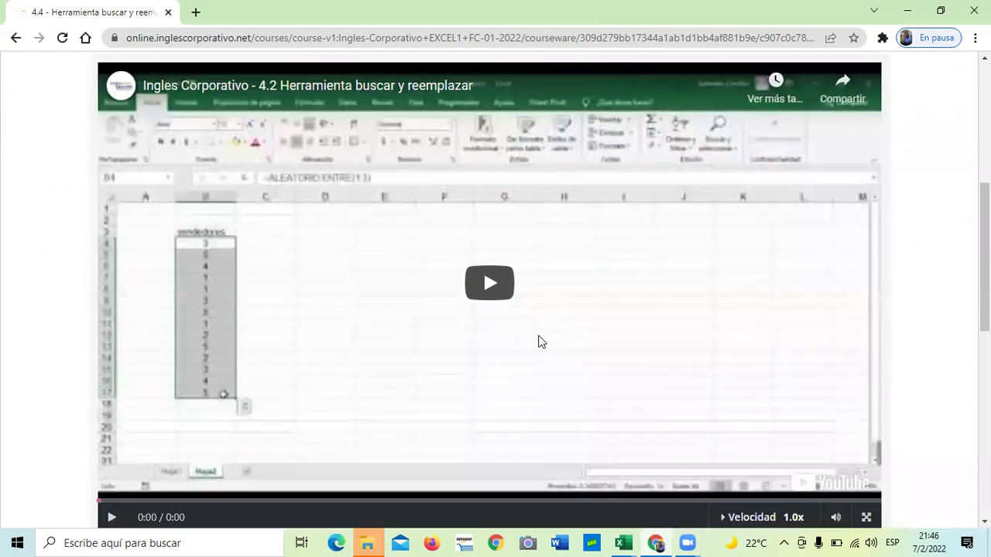
pyautogui.scroll(-2, 539, 343)
pyautogui.scroll(-2, 539, 342)
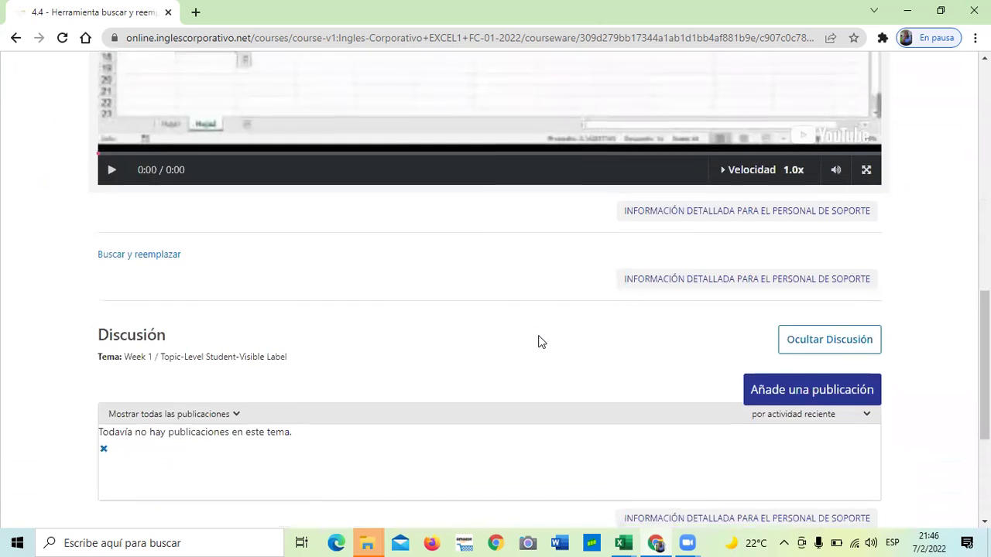
pyautogui.scroll(-3, 539, 343)
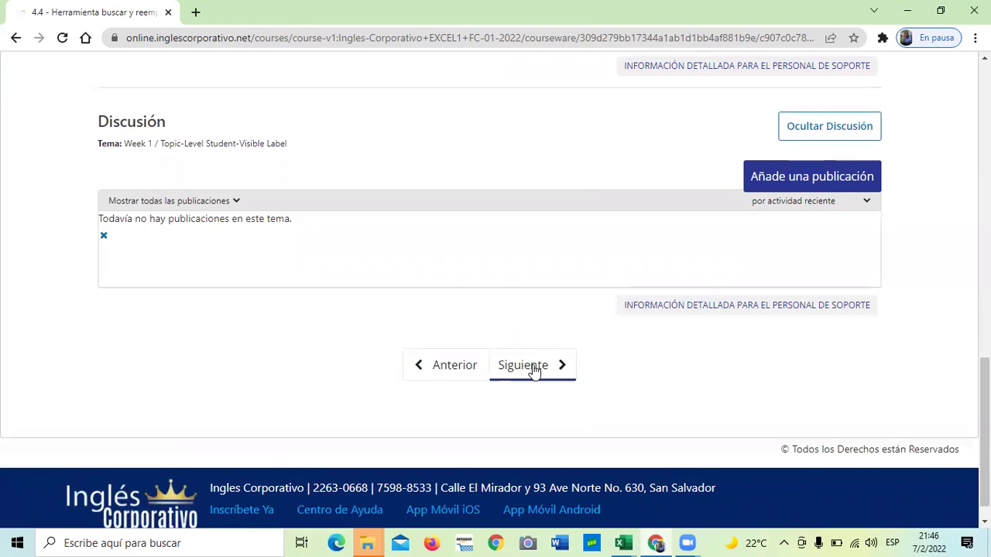
pyautogui.click(533, 370)
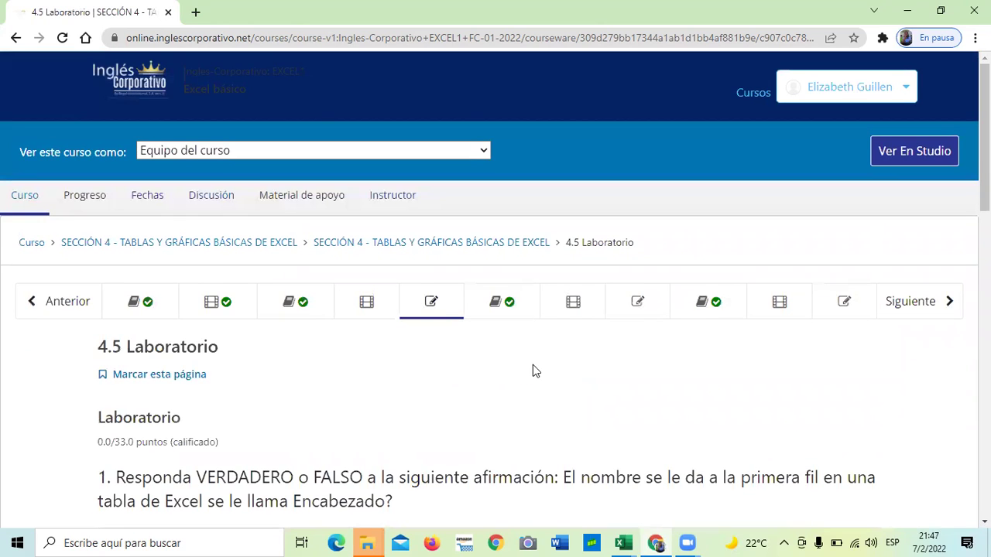
pyautogui.scroll(-2, 608, 330)
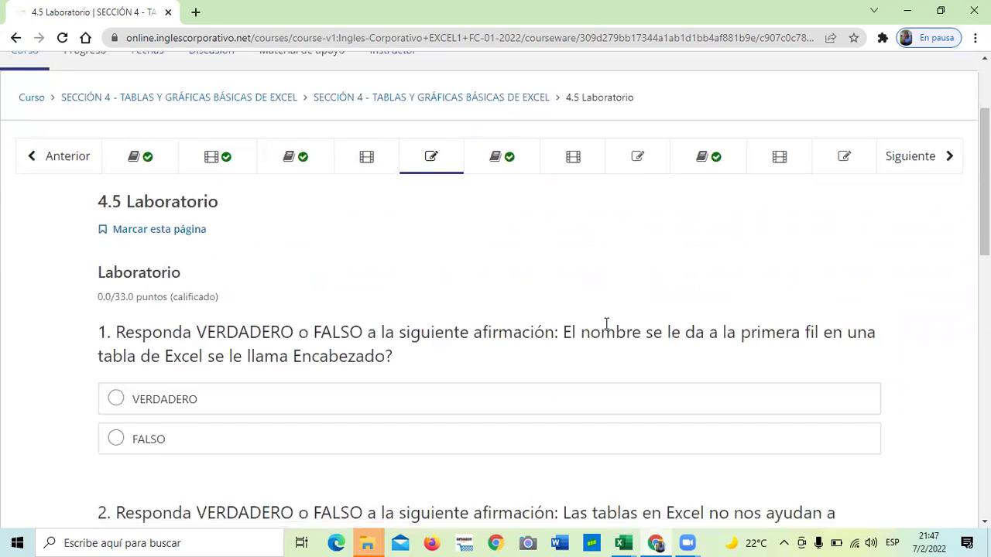
pyautogui.scroll(-1, 608, 331)
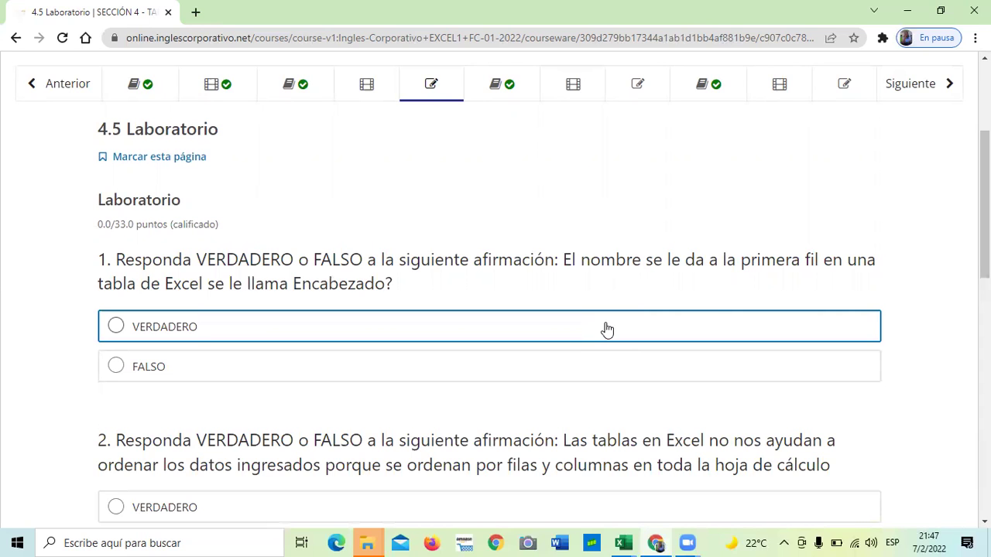
pyautogui.scroll(-8, 454, 302)
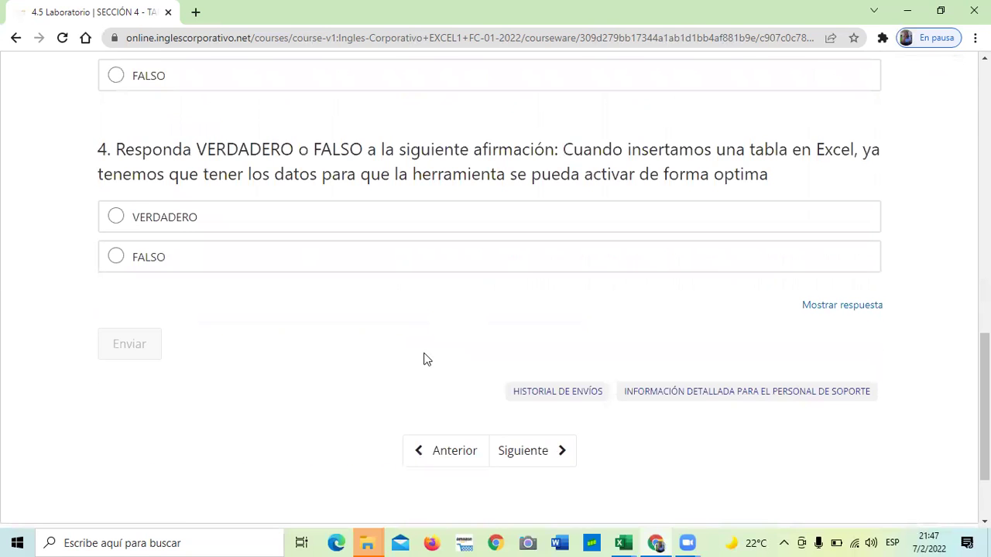
pyautogui.scroll(10, 422, 349)
pyautogui.scroll(-2, 410, 324)
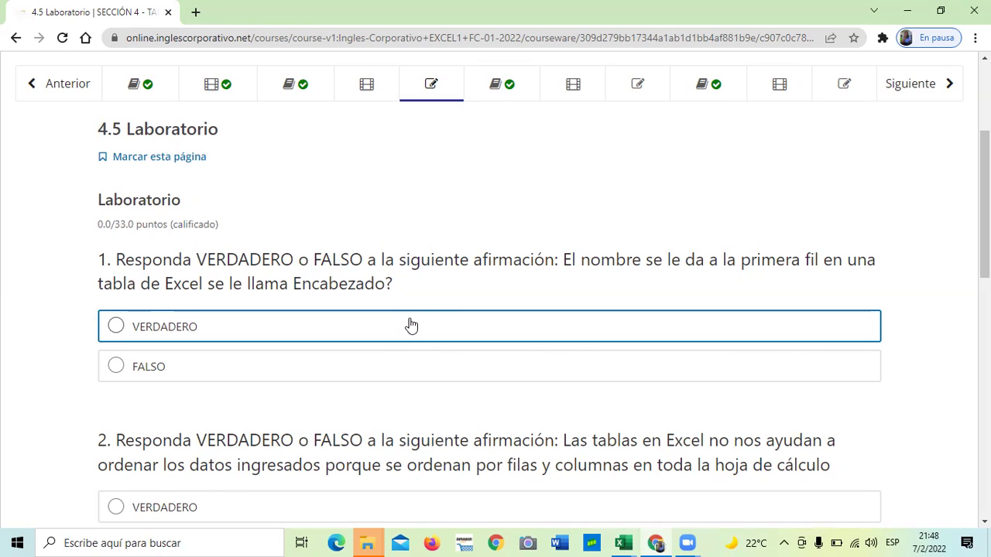
pyautogui.scroll(-1, 406, 341)
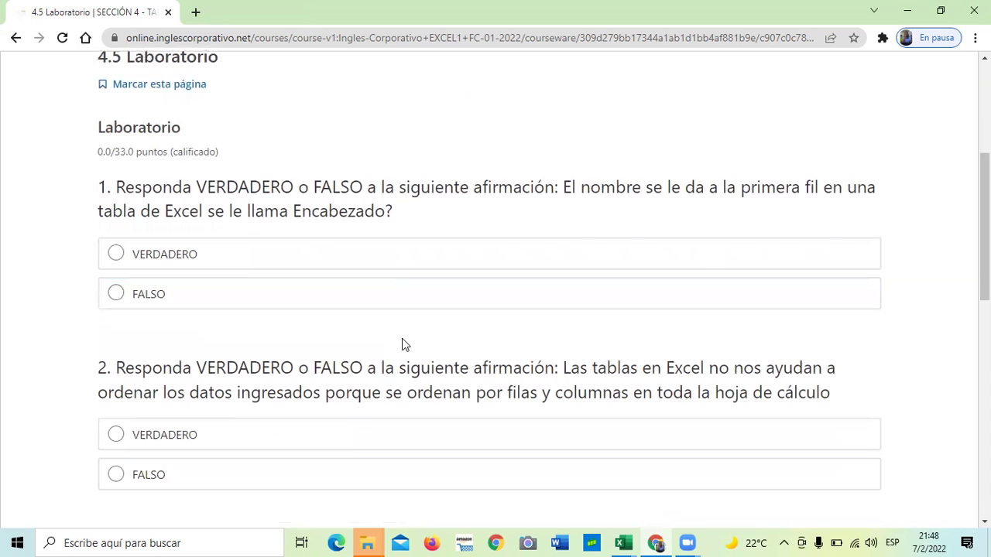
pyautogui.scroll(-1, 402, 344)
pyautogui.scroll(-1, 402, 344)
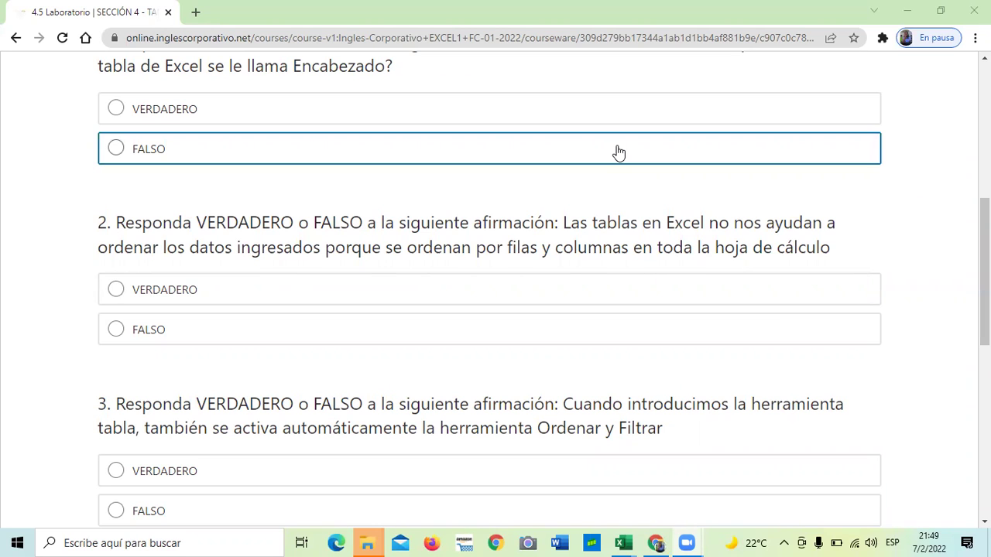
pyautogui.scroll(-1, 354, 378)
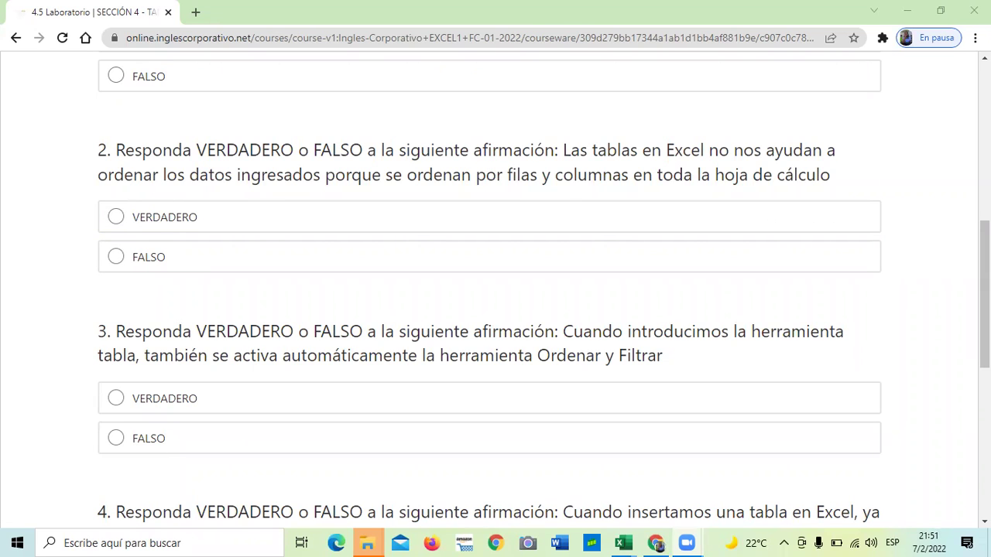
# - Scroll to question 4 of the Laboratorio quiz and back, then open Progreso
pyautogui.scroll(-2, 571, 304)
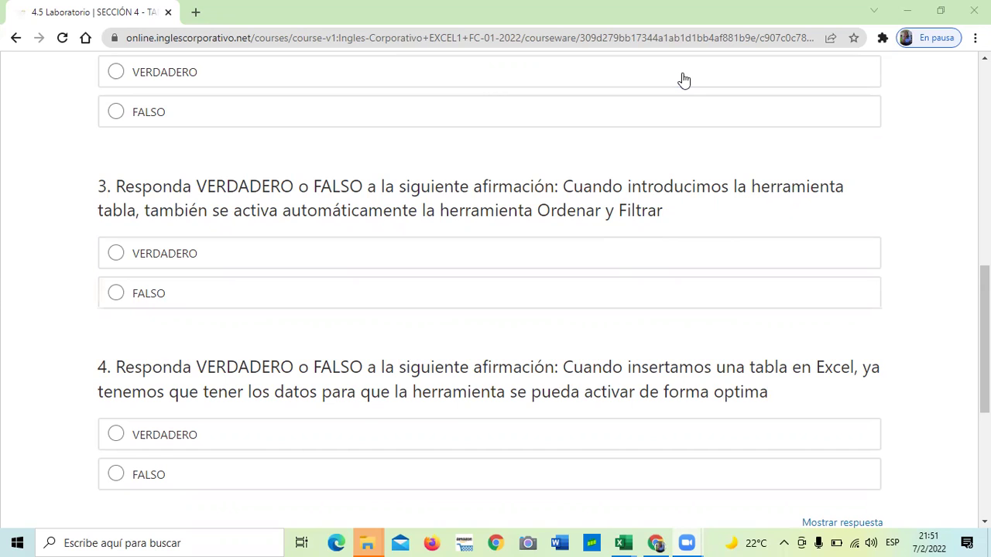
pyautogui.scroll(-1, 492, 422)
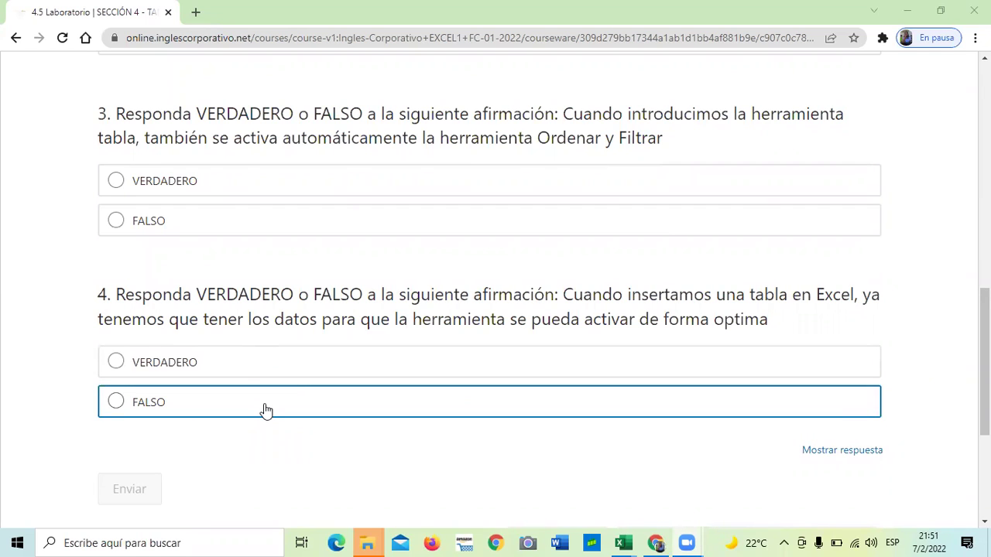
pyautogui.scroll(-3, 391, 379)
pyautogui.scroll(2, 393, 379)
pyautogui.scroll(10, 395, 377)
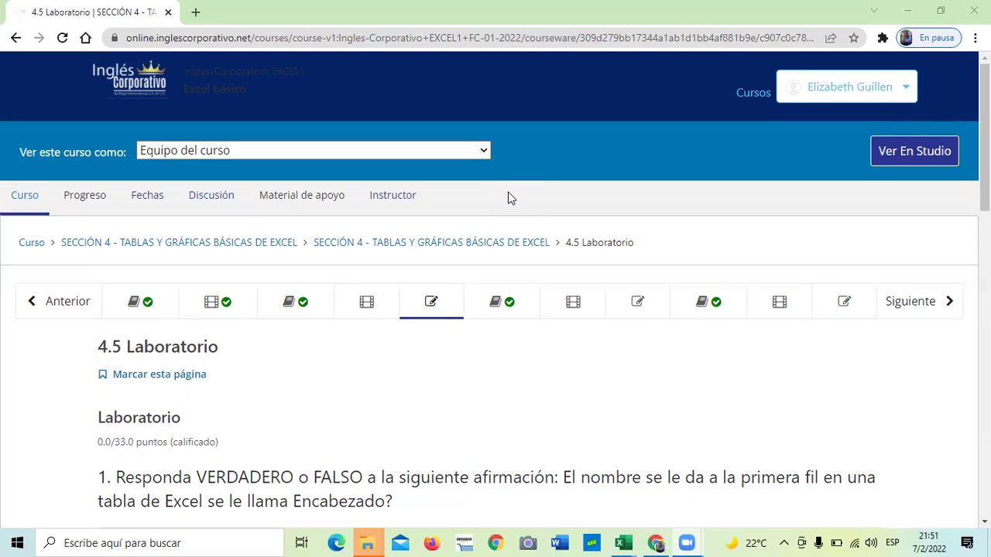
pyautogui.click(85, 197)
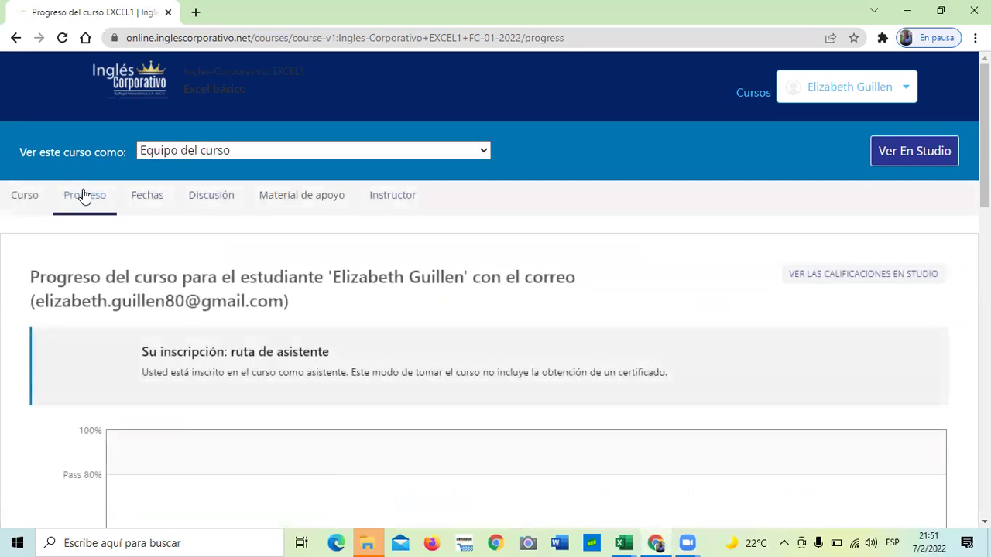
pyautogui.scroll(-4, 637, 360)
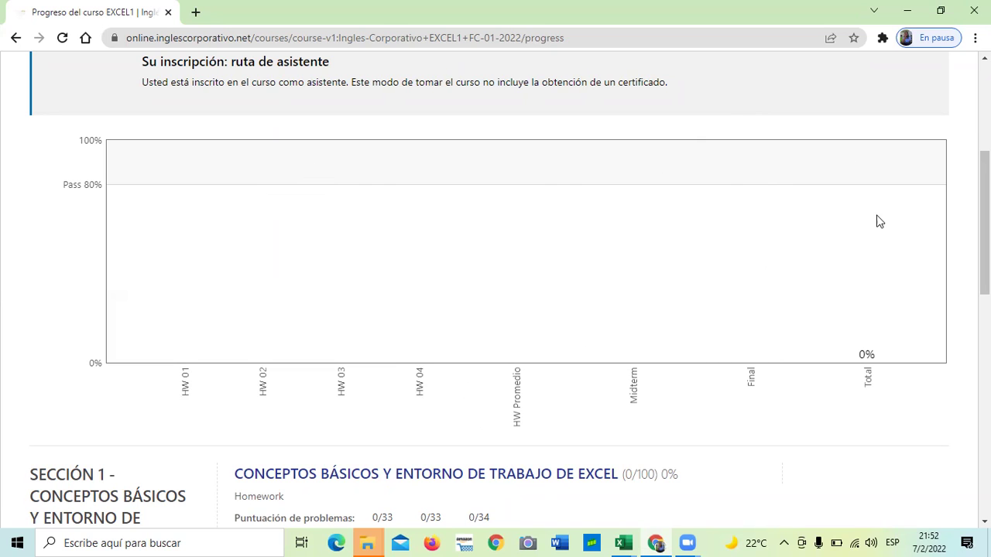
pyautogui.scroll(-1, 868, 220)
pyautogui.scroll(-2, 846, 234)
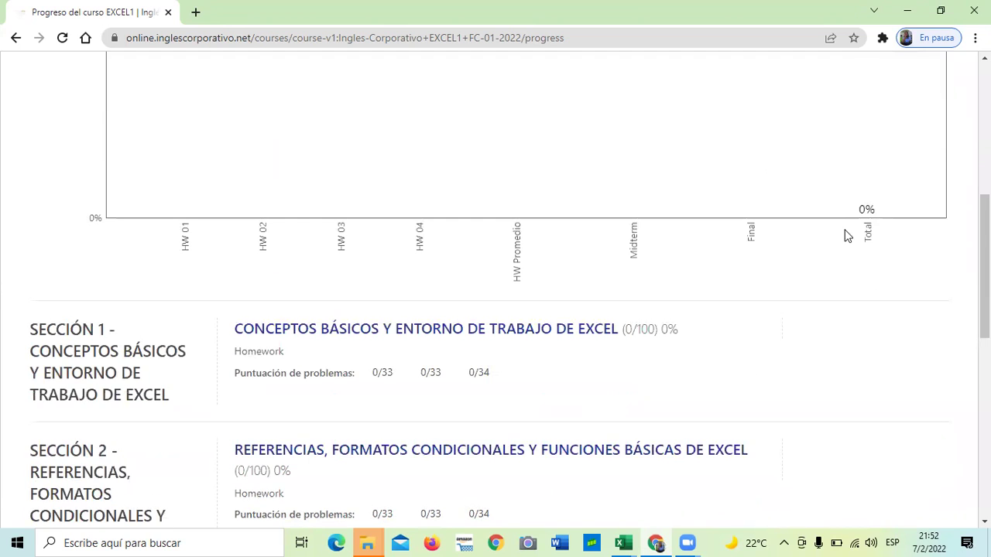
pyautogui.scroll(-2, 790, 256)
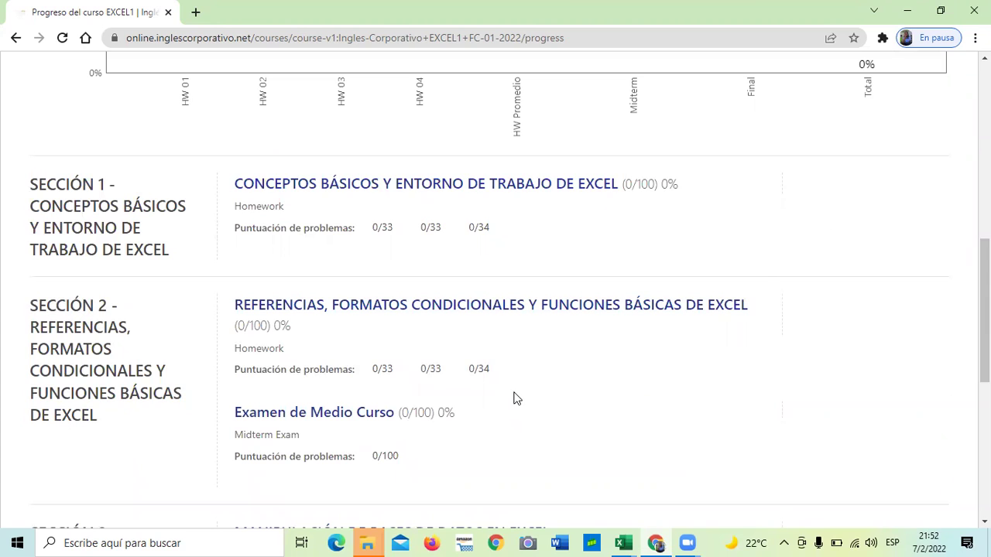
pyautogui.scroll(-5, 511, 396)
pyautogui.scroll(-2, 510, 396)
pyautogui.scroll(6, 511, 396)
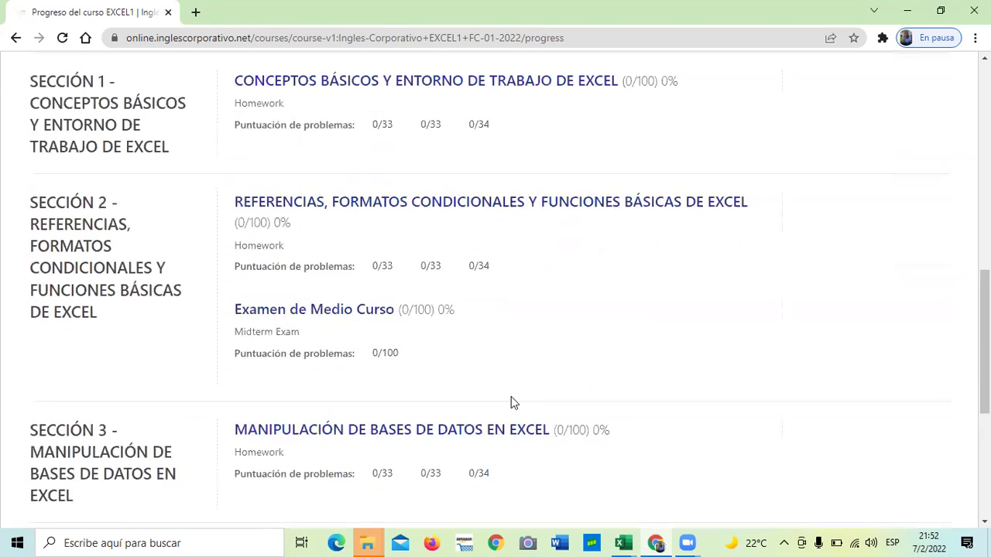
pyautogui.scroll(8, 510, 396)
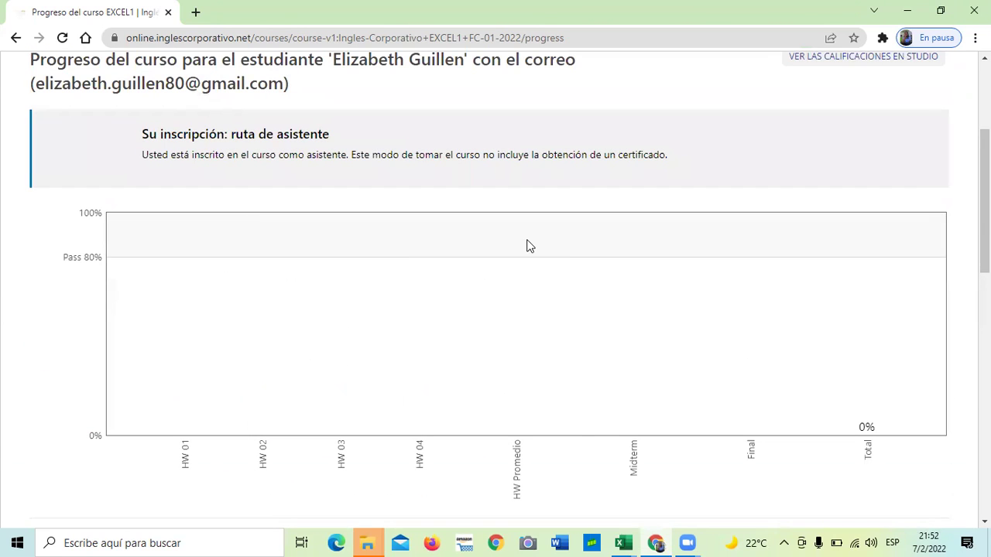
pyautogui.scroll(2, 460, 327)
pyautogui.scroll(2, 460, 327)
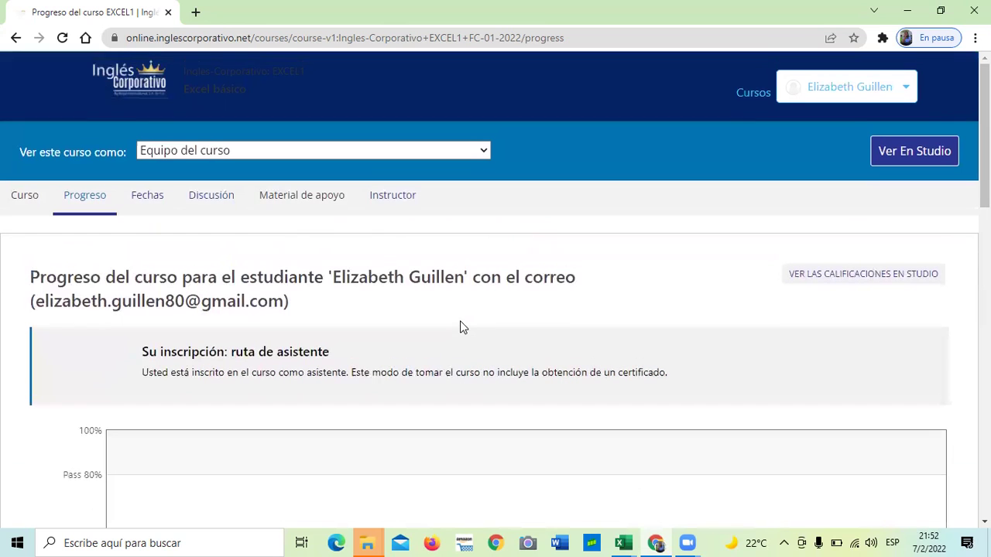
pyautogui.scroll(-2, 459, 328)
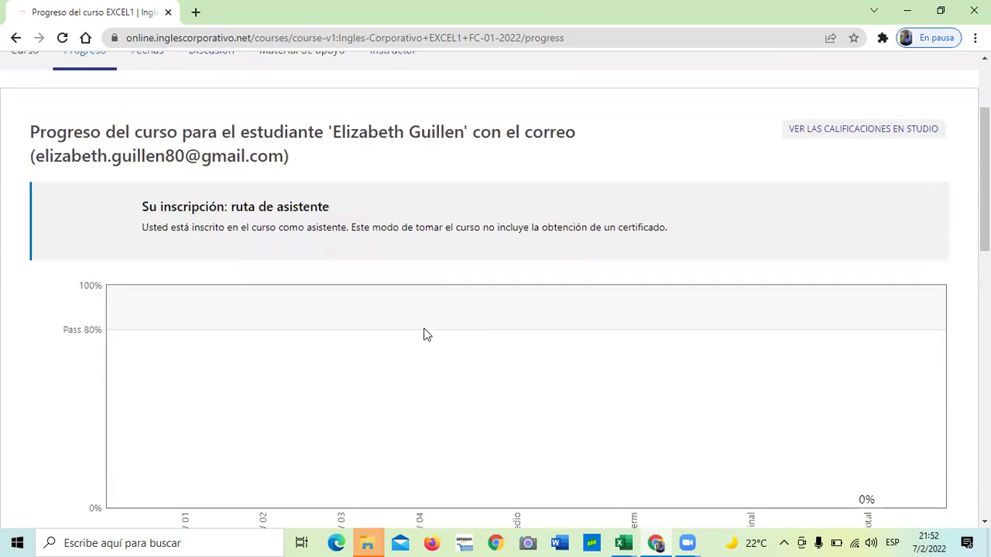
pyautogui.scroll(2, 292, 345)
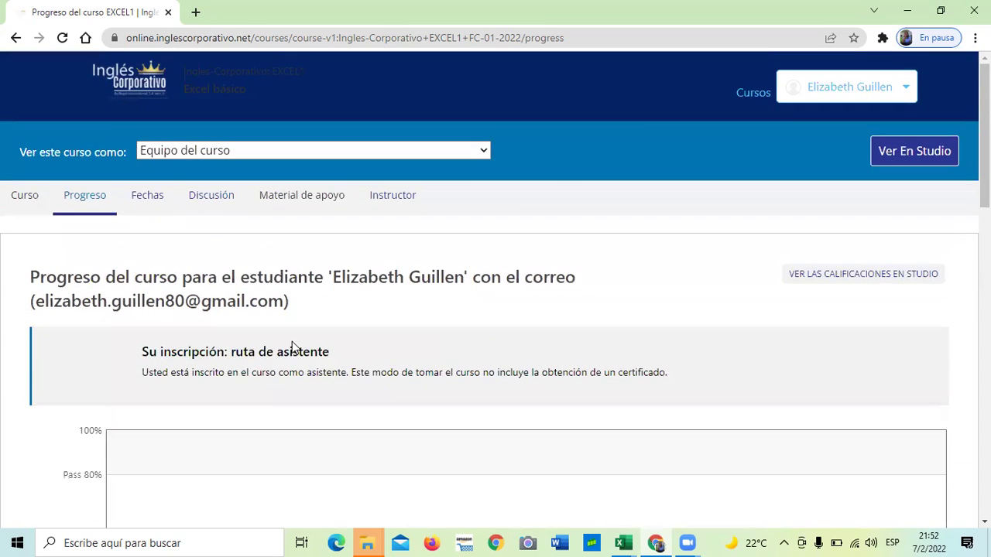
# - From the Curso outline, scroll to Sección 4 and open its Examen Final
pyautogui.click(27, 198)
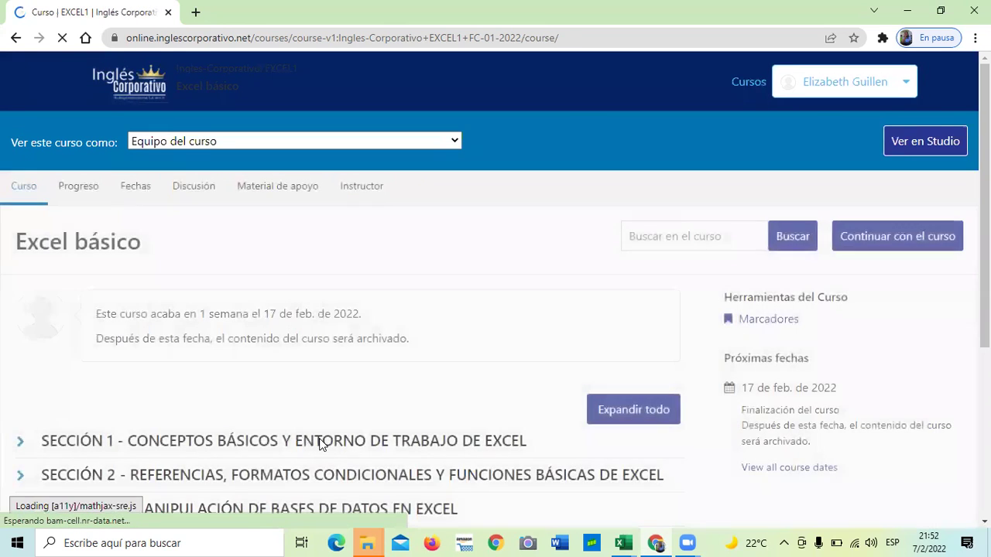
pyautogui.scroll(-2, 322, 445)
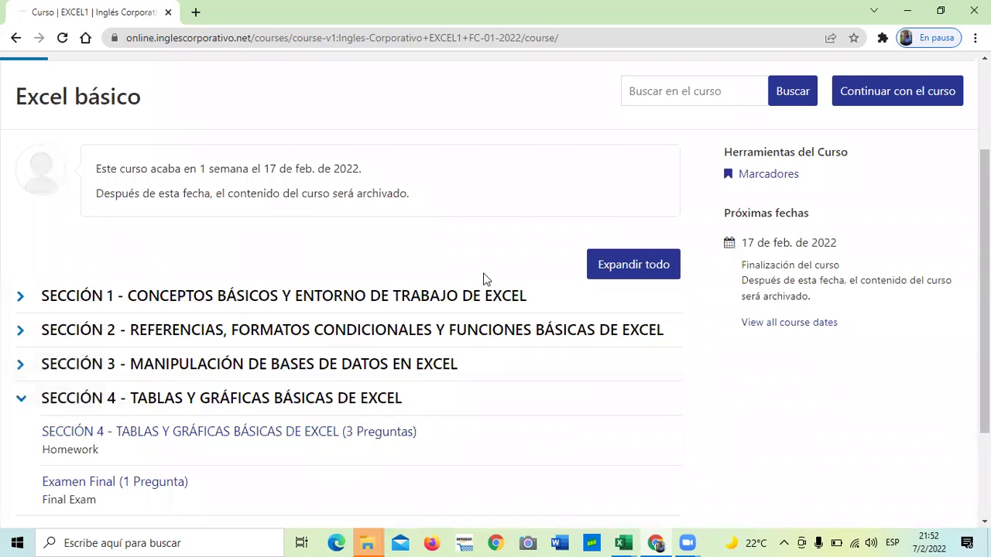
pyautogui.scroll(-3, 451, 240)
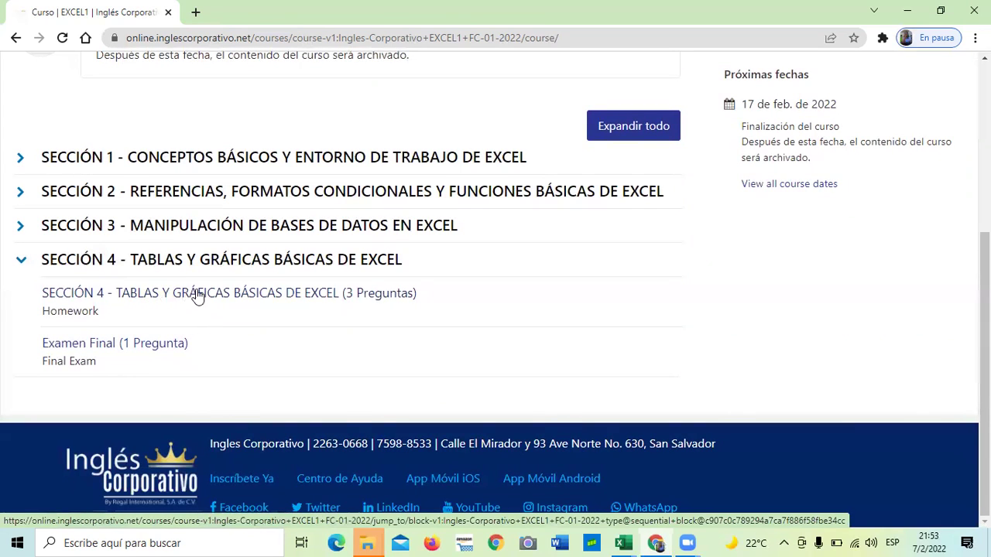
pyautogui.click(104, 347)
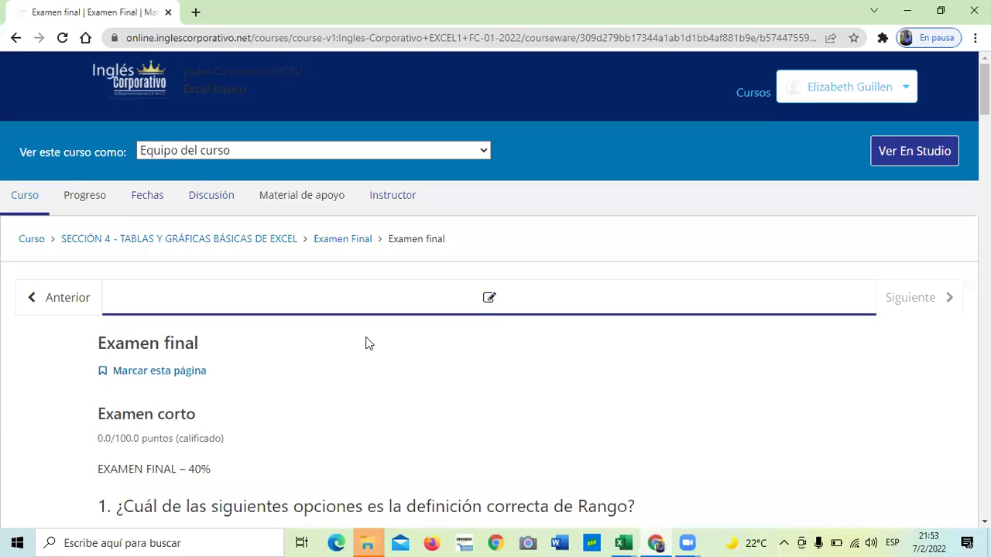
# - Scroll through Examen final questions 1 to 9 without answering any
pyautogui.scroll(-2, 368, 343)
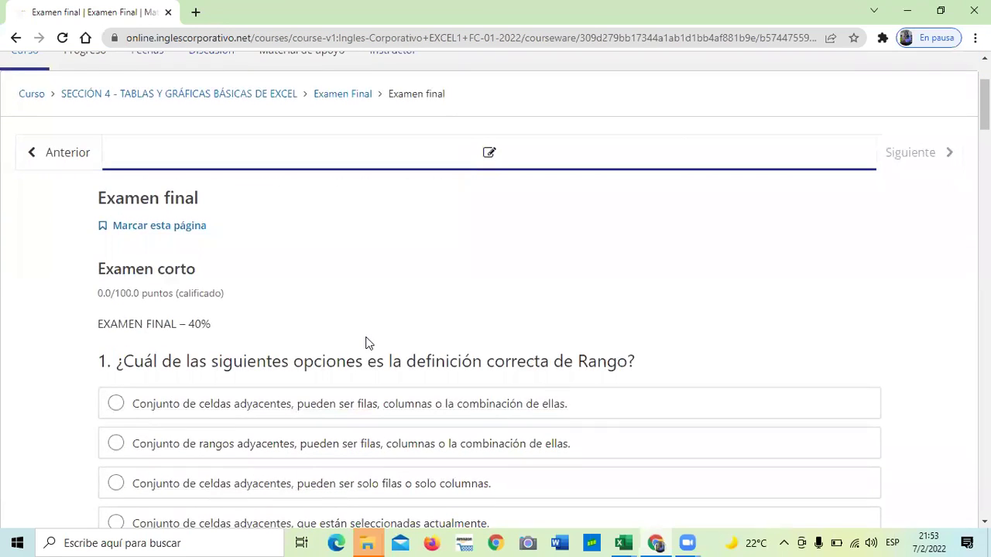
pyautogui.scroll(-1, 369, 342)
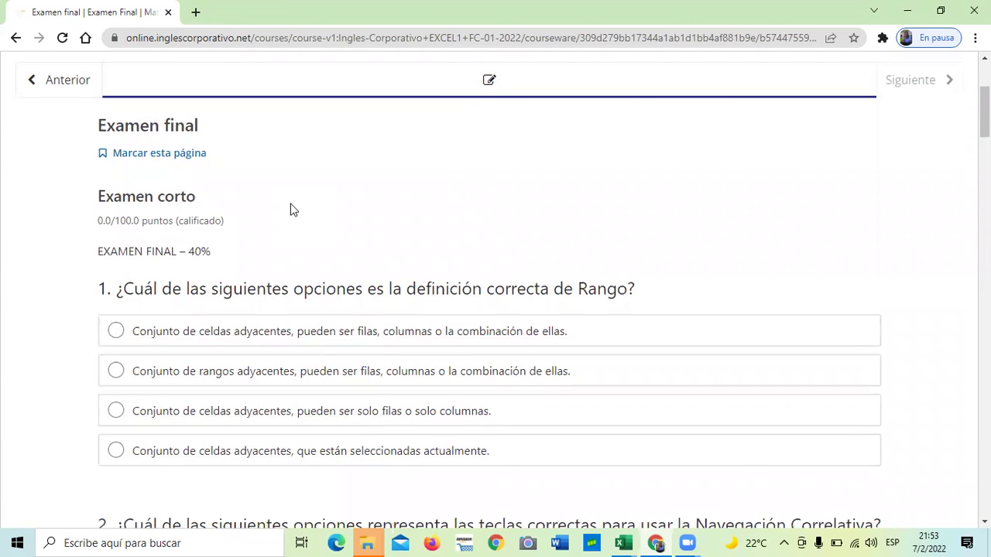
pyautogui.scroll(-1, 292, 209)
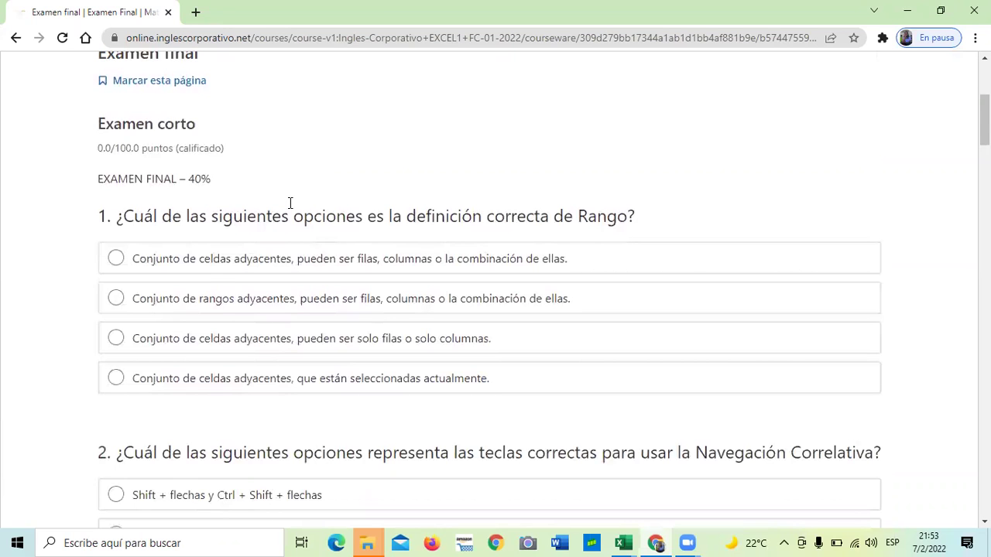
pyautogui.scroll(2, 290, 203)
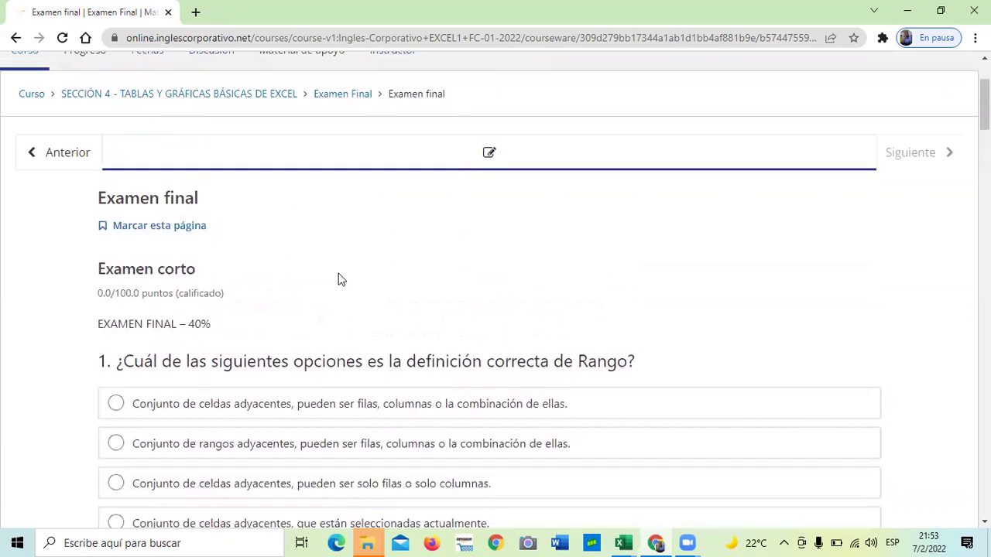
pyautogui.scroll(-1, 340, 278)
pyautogui.scroll(-1, 338, 273)
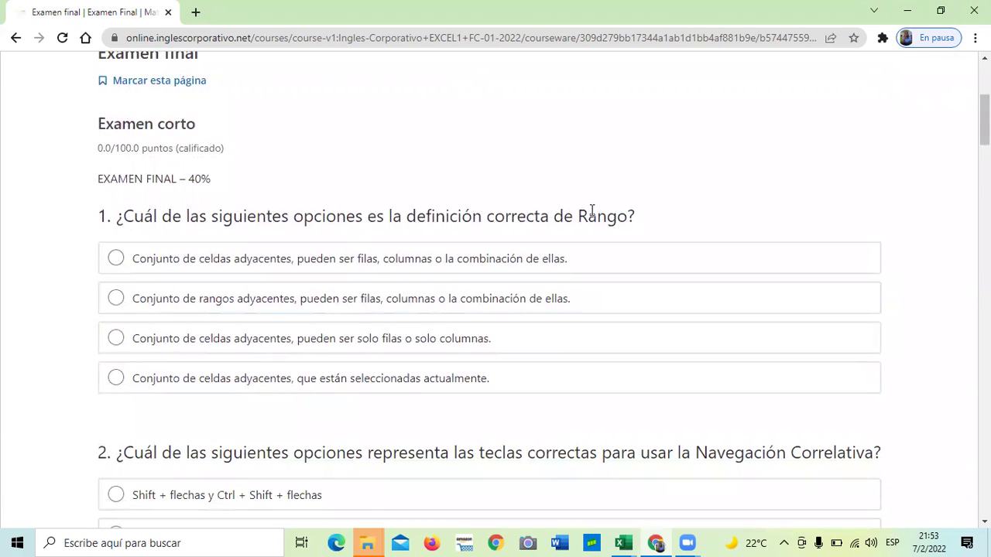
pyautogui.scroll(-2, 553, 204)
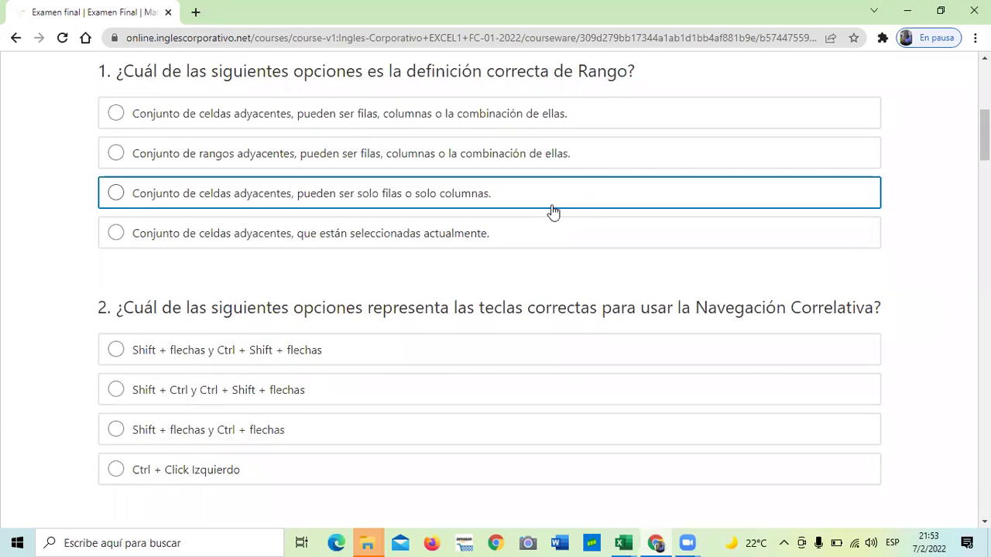
pyautogui.scroll(-2, 553, 211)
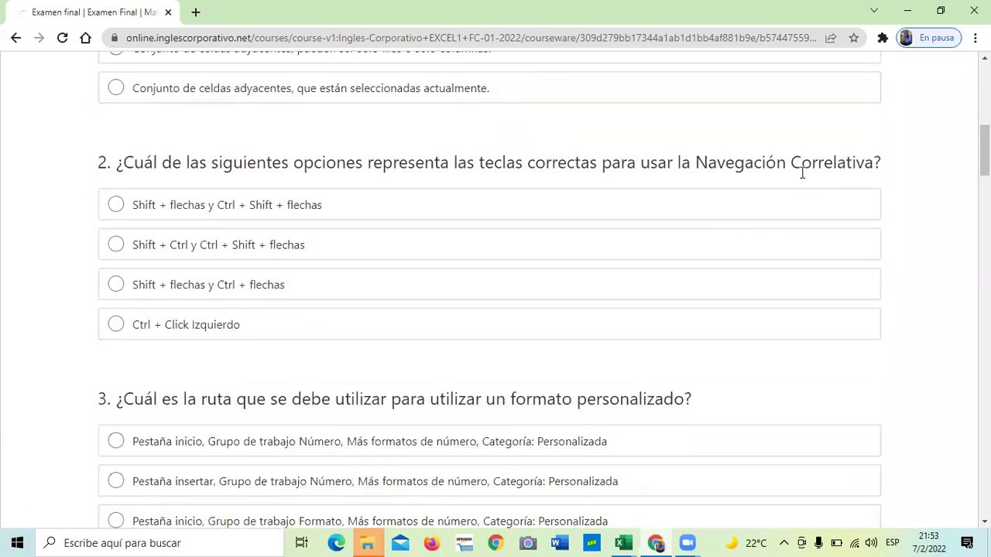
pyautogui.scroll(-2, 763, 222)
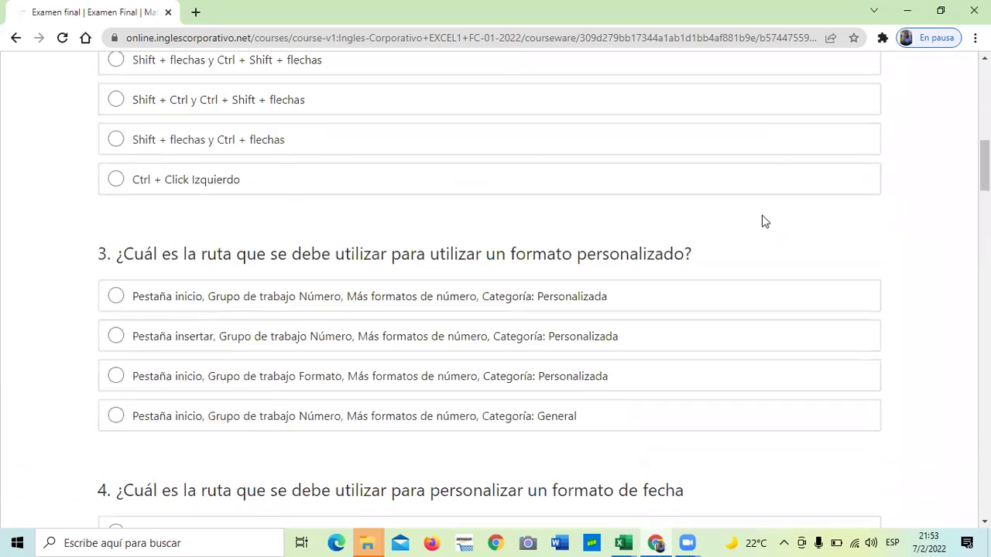
pyautogui.scroll(-2, 621, 362)
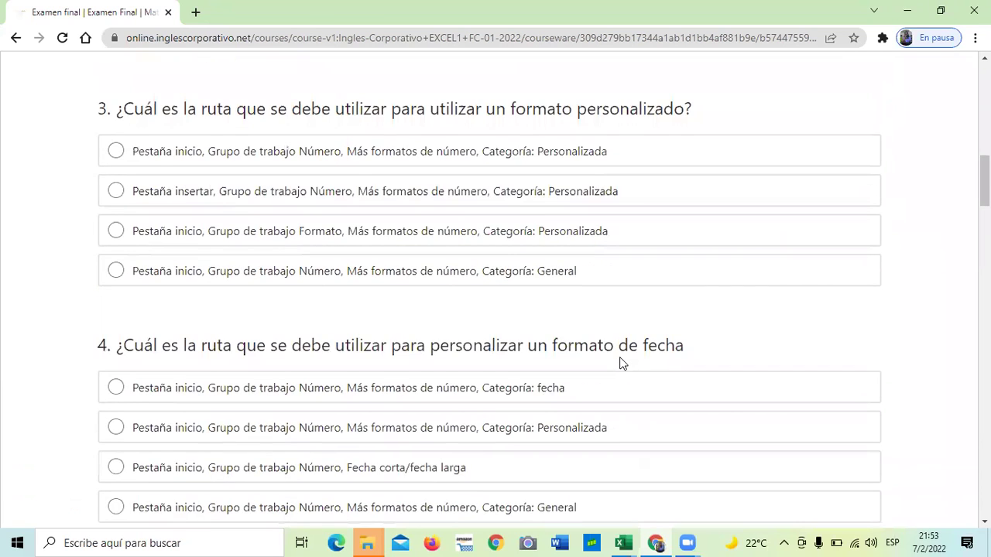
pyautogui.scroll(-2, 621, 362)
pyautogui.scroll(-2, 622, 362)
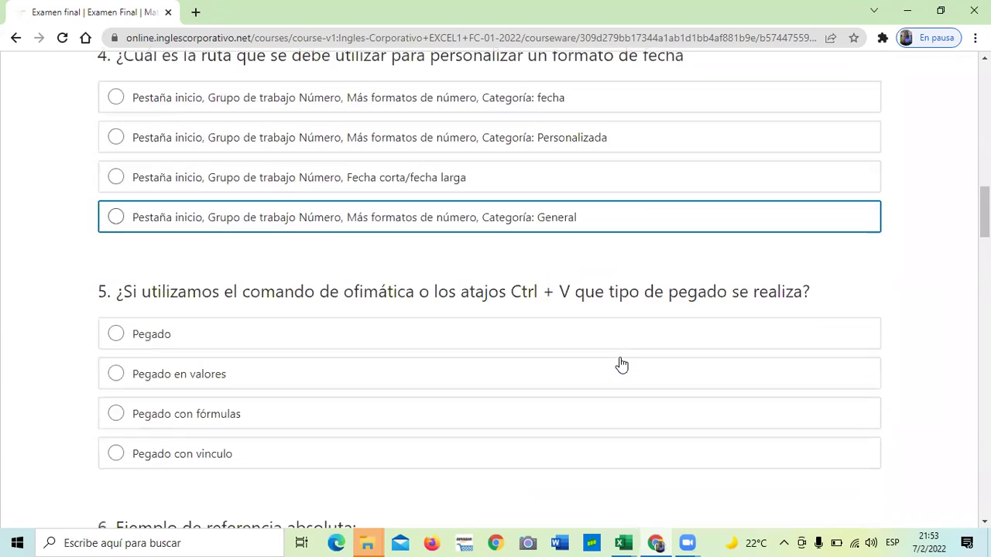
pyautogui.scroll(-2, 621, 364)
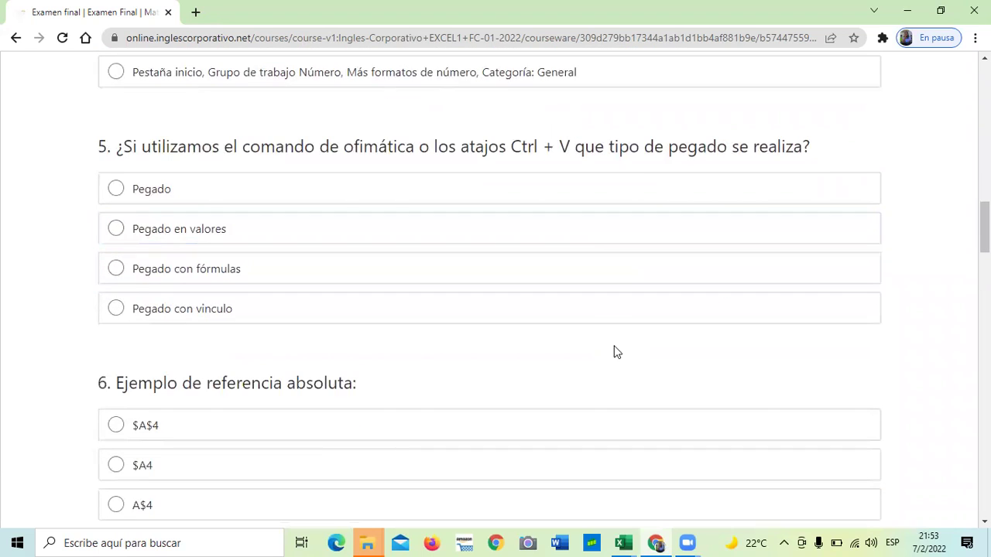
pyautogui.scroll(-2, 552, 350)
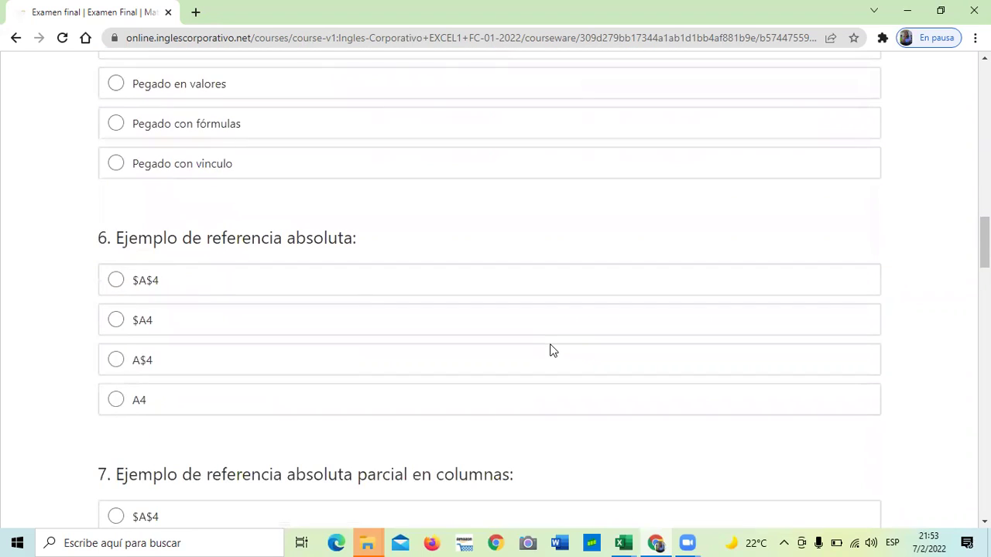
pyautogui.scroll(-1, 552, 350)
pyautogui.scroll(-2, 553, 349)
pyautogui.scroll(-2, 551, 346)
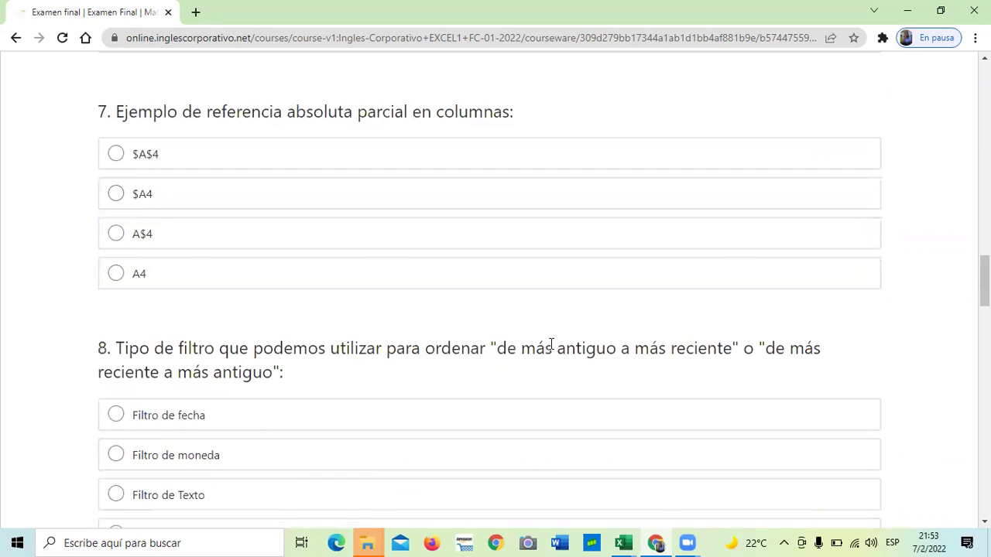
pyautogui.scroll(1, 551, 344)
pyautogui.scroll(2, 551, 349)
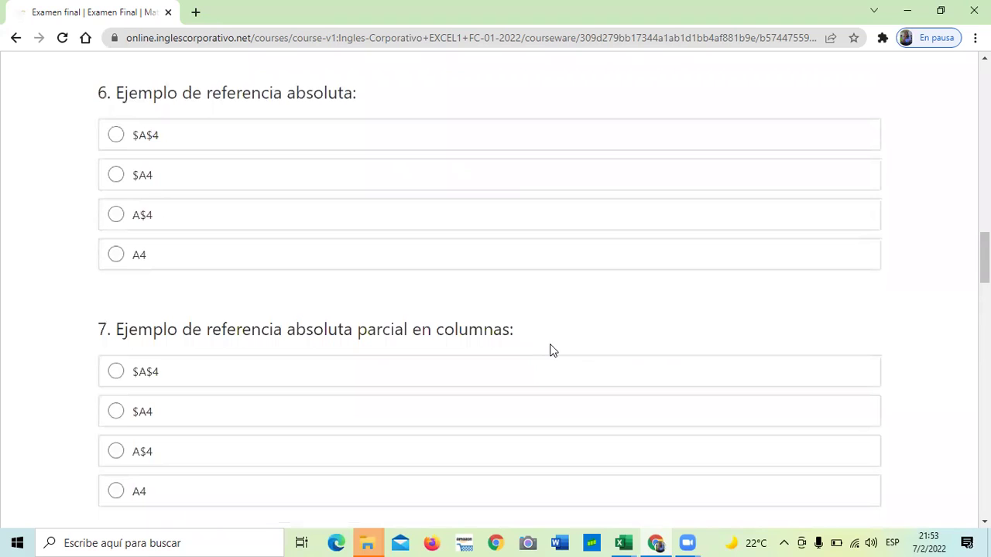
pyautogui.scroll(-2, 552, 350)
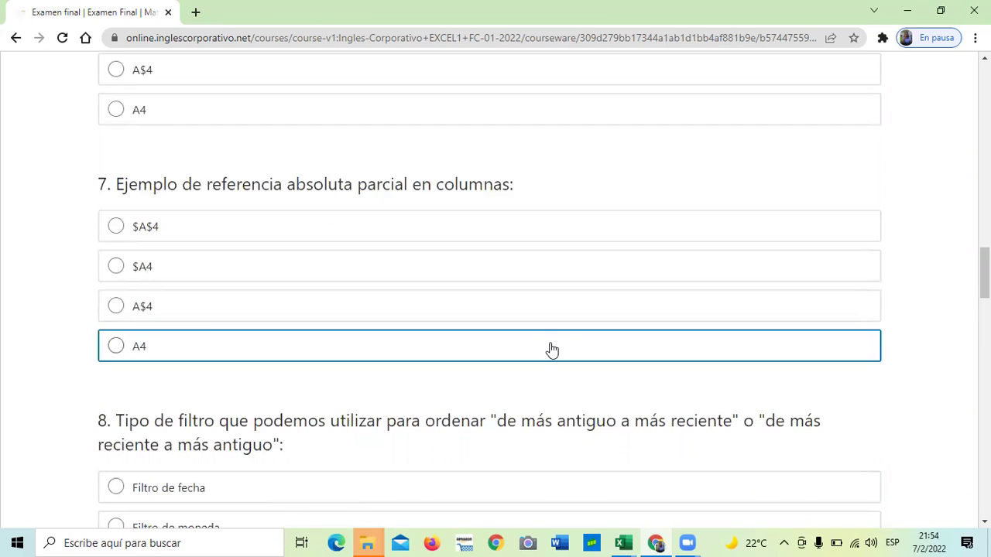
pyautogui.scroll(-1, 552, 350)
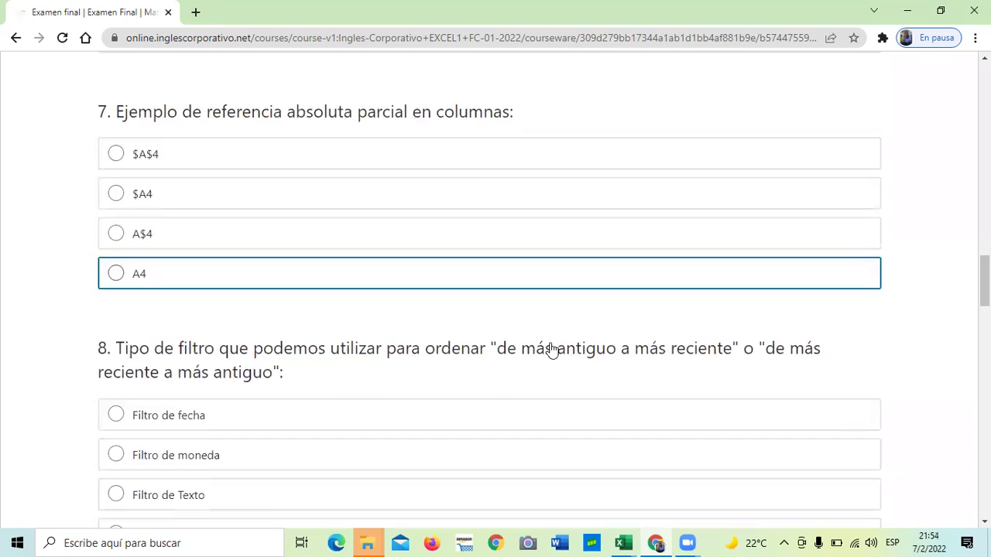
pyautogui.scroll(-3, 552, 349)
pyautogui.scroll(-2, 552, 349)
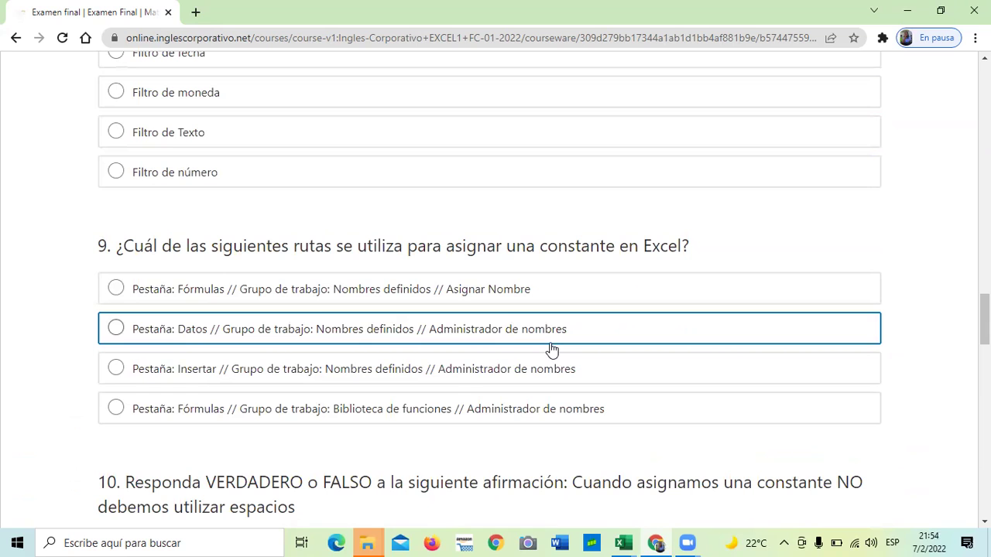
pyautogui.scroll(-2, 551, 348)
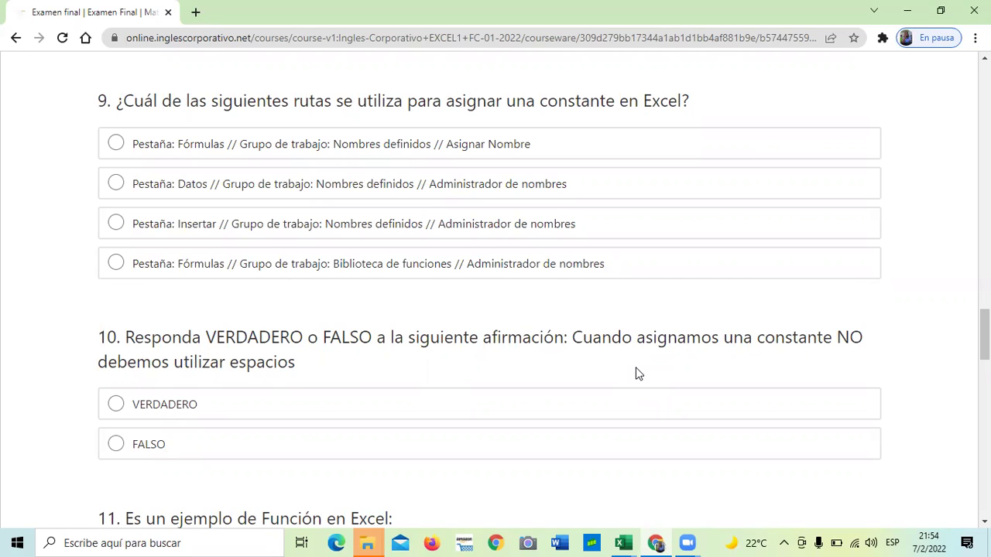
pyautogui.scroll(-2, 632, 373)
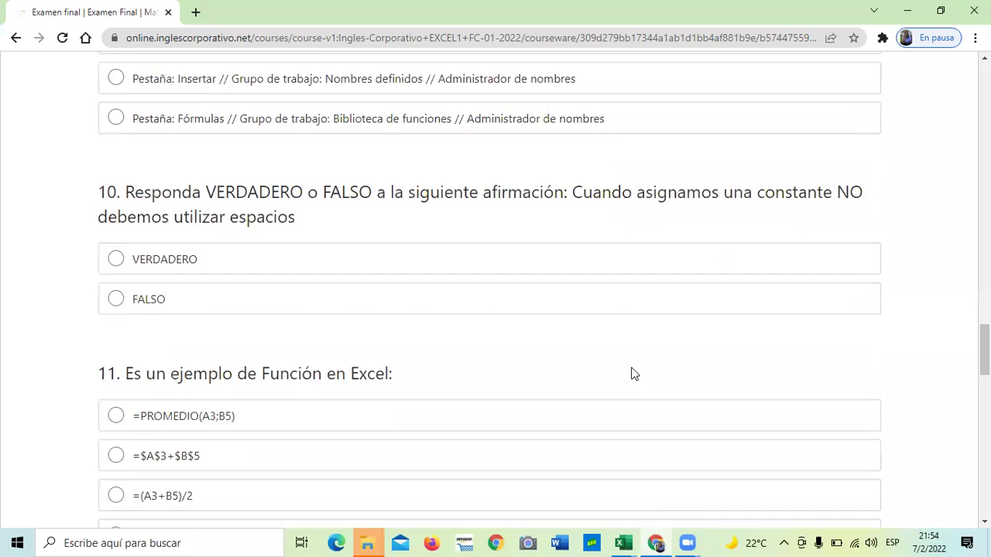
pyautogui.scroll(-3, 630, 373)
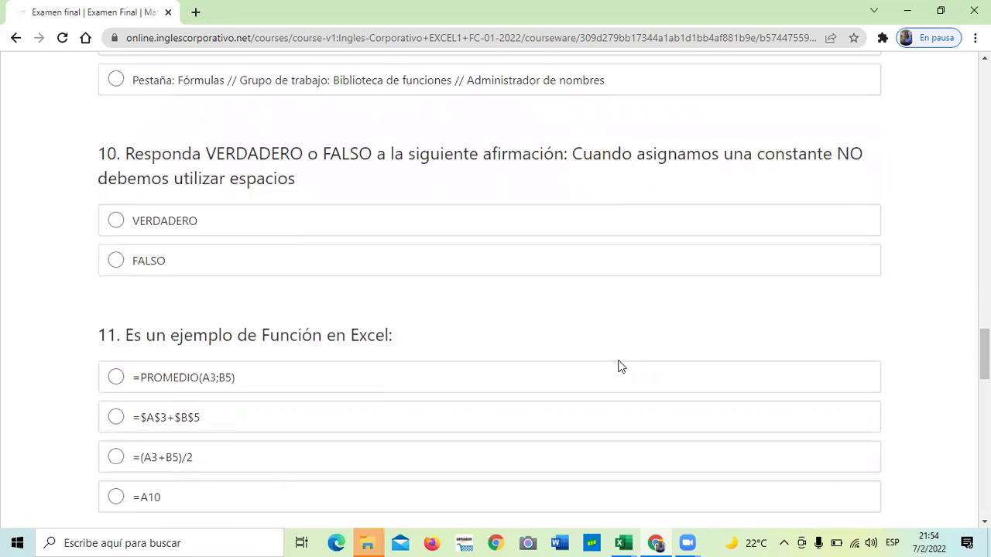
pyautogui.scroll(-2, 618, 366)
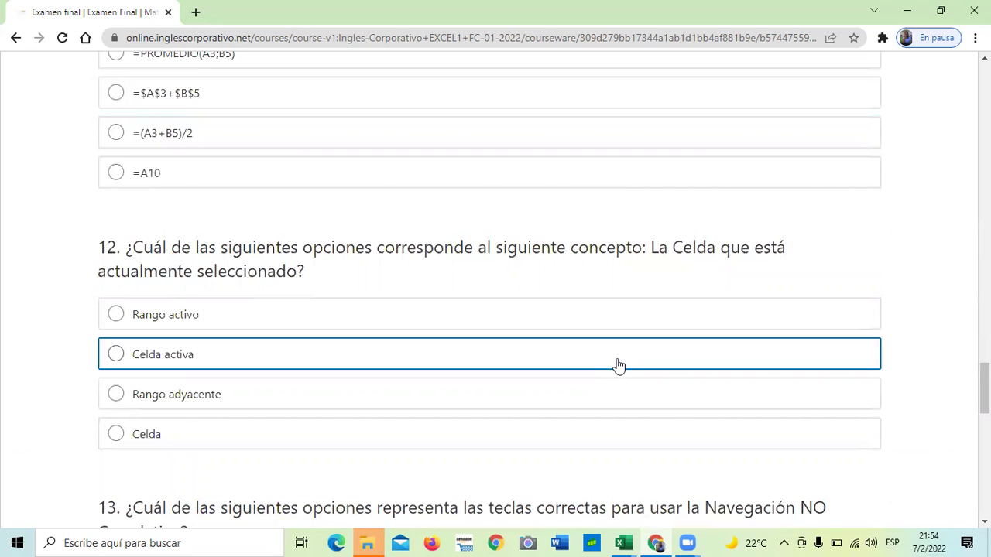
pyautogui.scroll(-1, 619, 366)
pyautogui.scroll(-3, 617, 367)
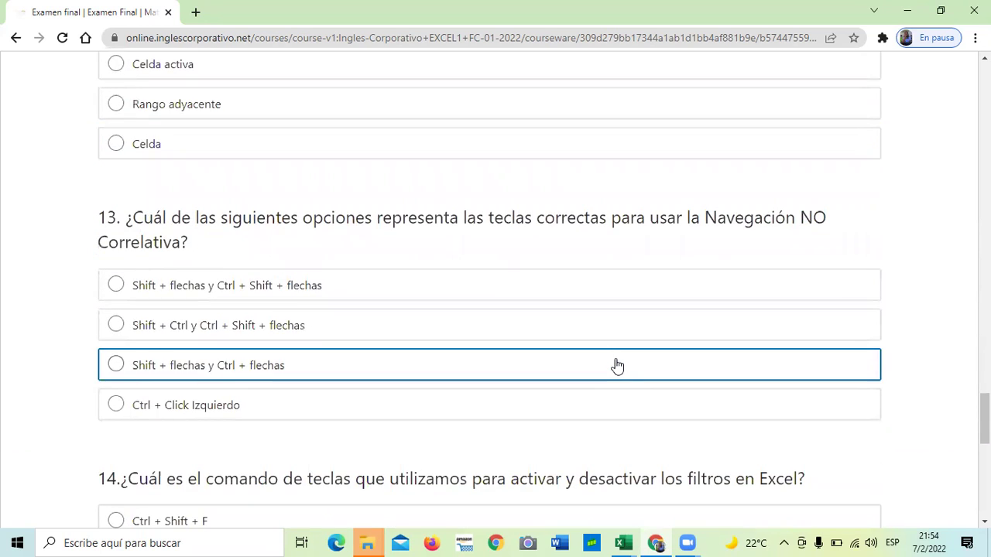
pyautogui.scroll(-2, 618, 366)
pyautogui.scroll(-2, 619, 365)
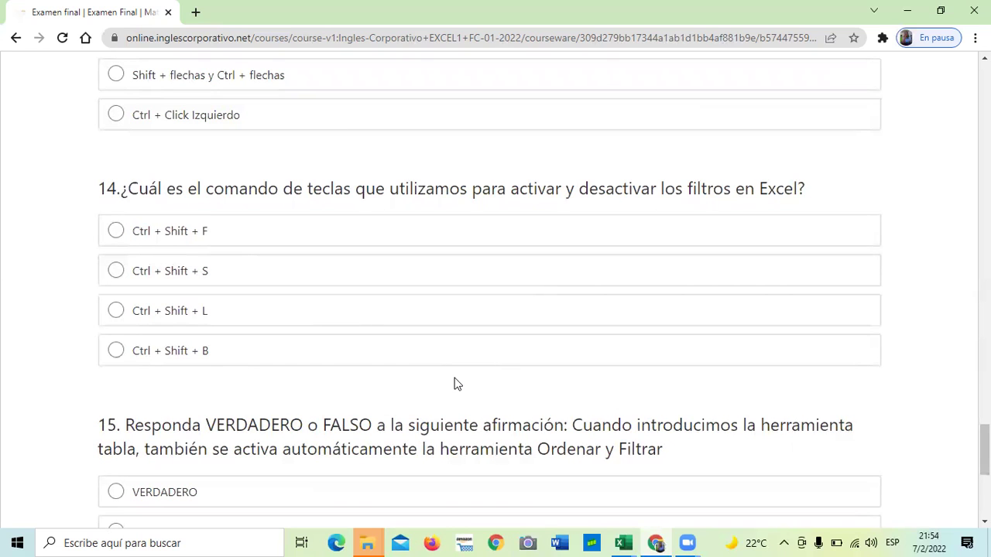
pyautogui.scroll(-2, 455, 385)
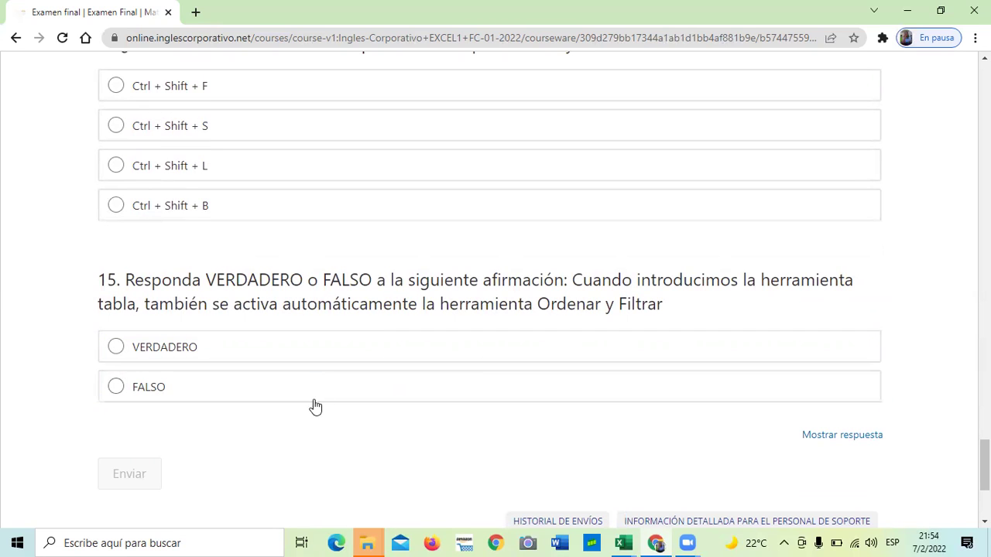
pyautogui.scroll(3, 312, 402)
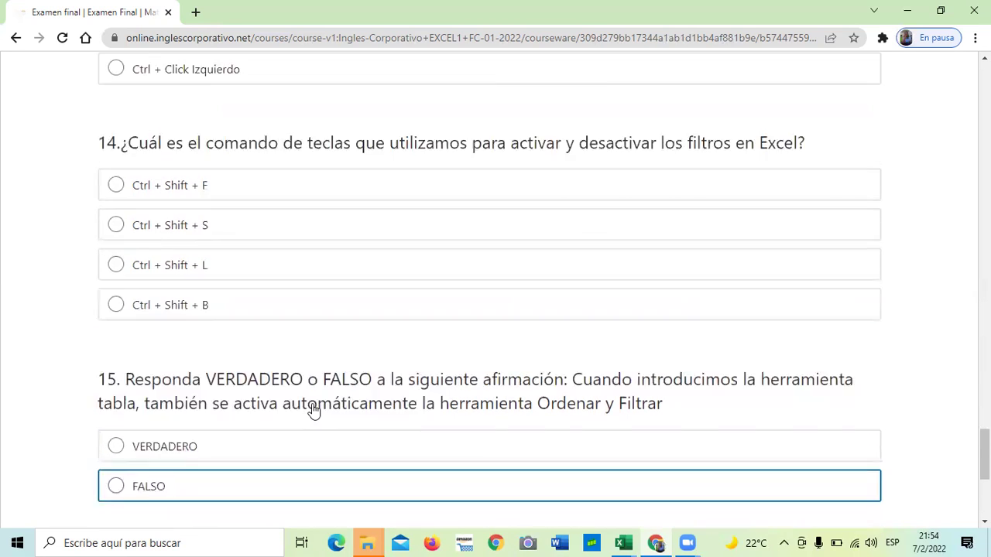
pyautogui.scroll(-5, 314, 418)
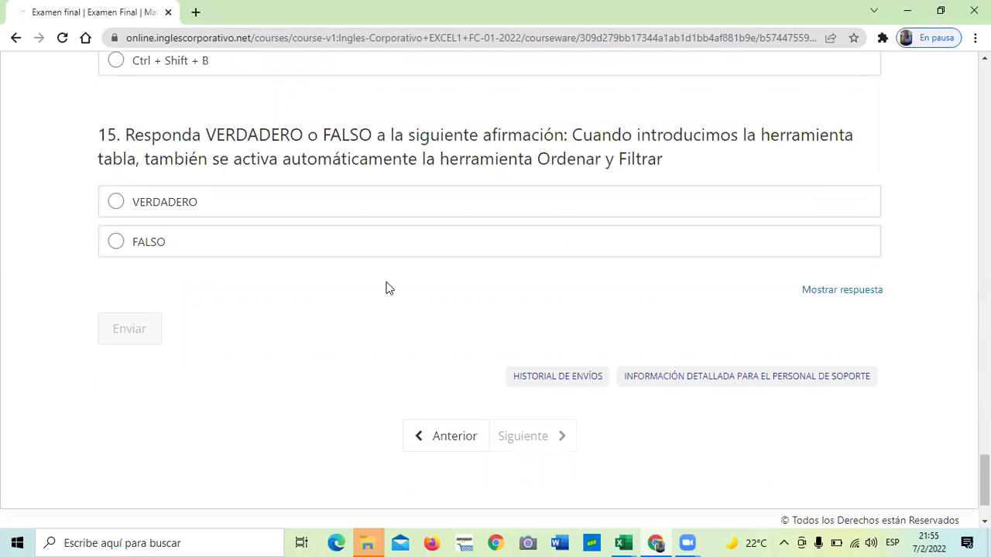
pyautogui.scroll(2, 333, 359)
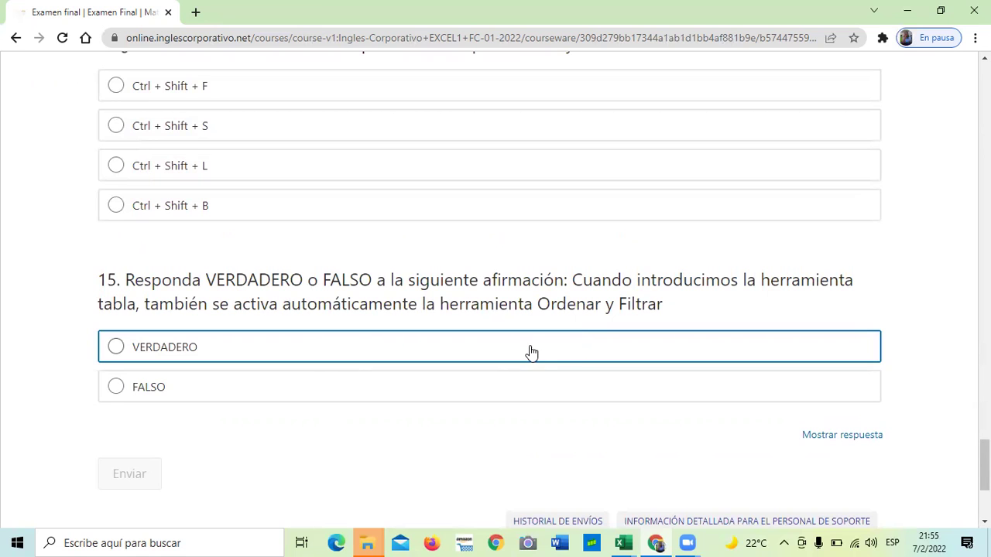
pyautogui.scroll(3, 528, 349)
pyautogui.scroll(3, 529, 353)
pyautogui.scroll(2, 528, 353)
pyautogui.scroll(3, 528, 353)
pyautogui.scroll(2, 528, 352)
pyautogui.scroll(1, 528, 353)
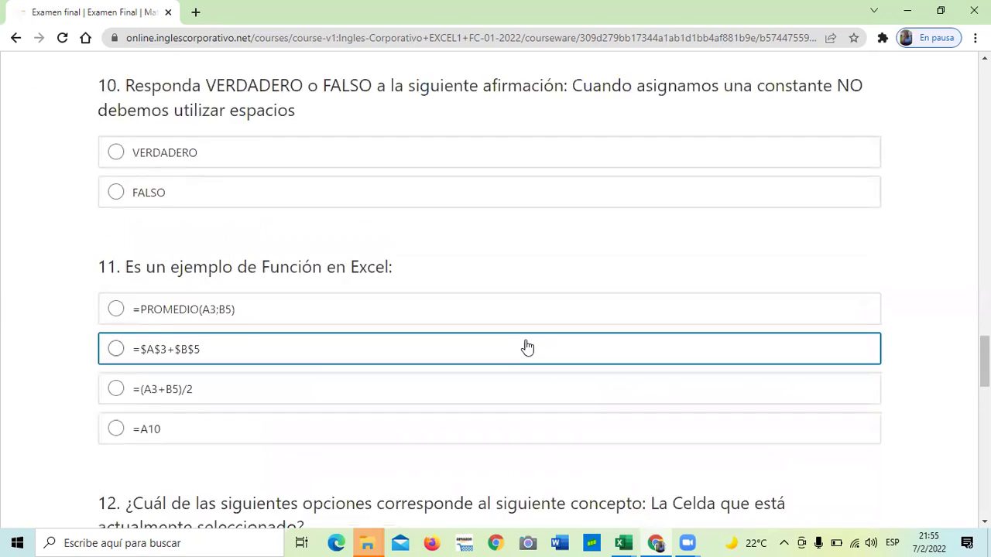
pyautogui.scroll(3, 526, 350)
pyautogui.scroll(4, 525, 348)
pyautogui.scroll(3, 521, 346)
pyautogui.scroll(5, 521, 346)
pyautogui.scroll(6, 516, 354)
pyautogui.scroll(5, 516, 353)
pyautogui.scroll(5, 513, 356)
pyautogui.scroll(1, 513, 356)
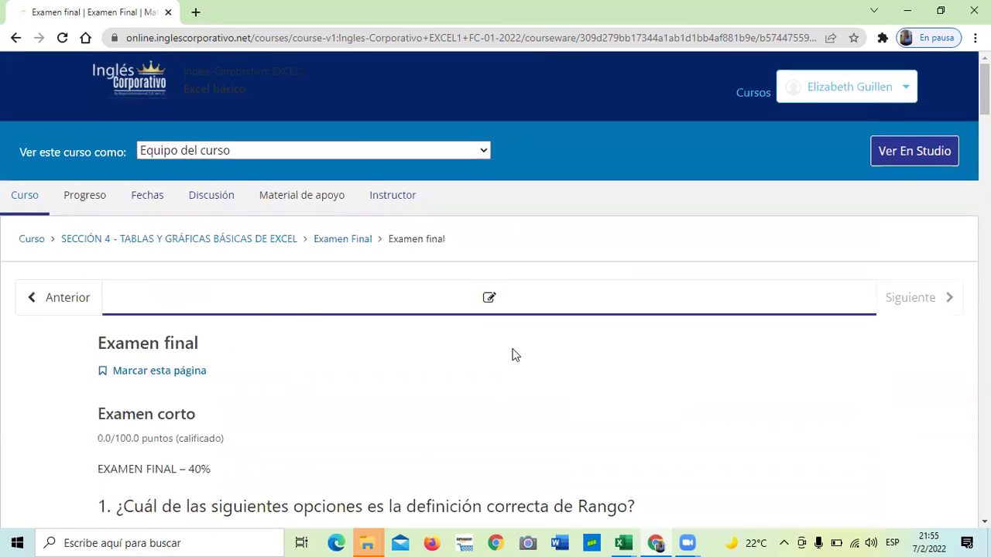
# - Return to the Section 4 homework unit and open lesson 4.3 Objetivo de la lección
pyautogui.click(208, 241)
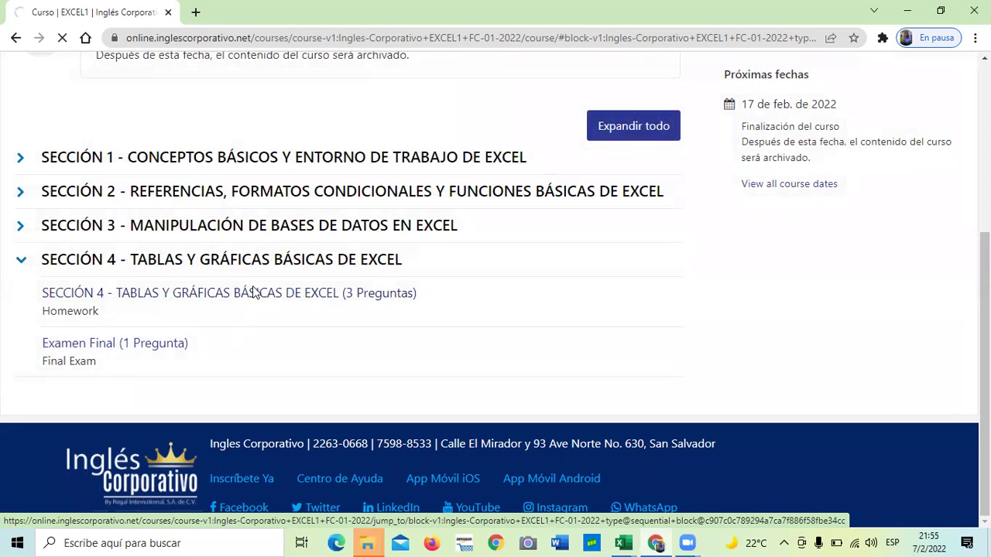
pyautogui.click(254, 293)
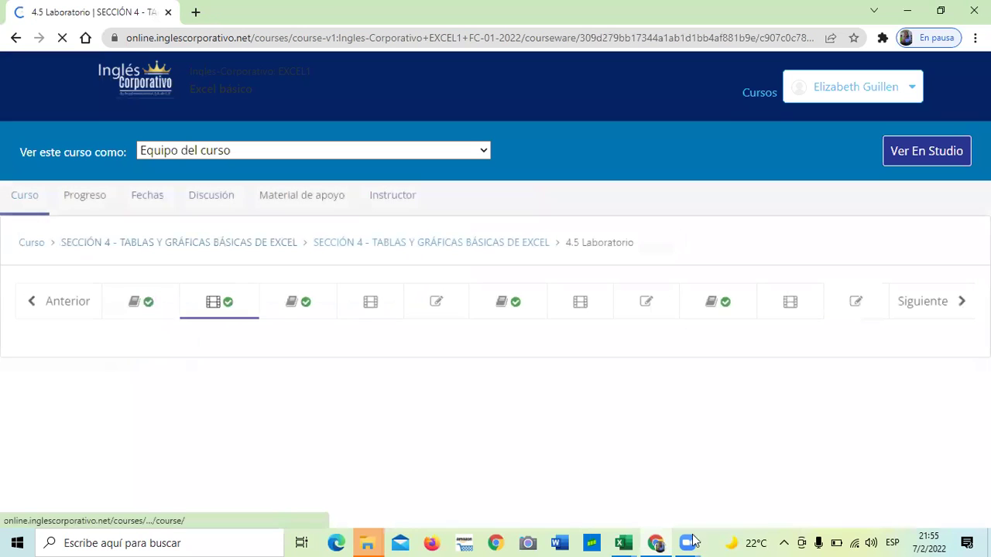
pyautogui.click(537, 307)
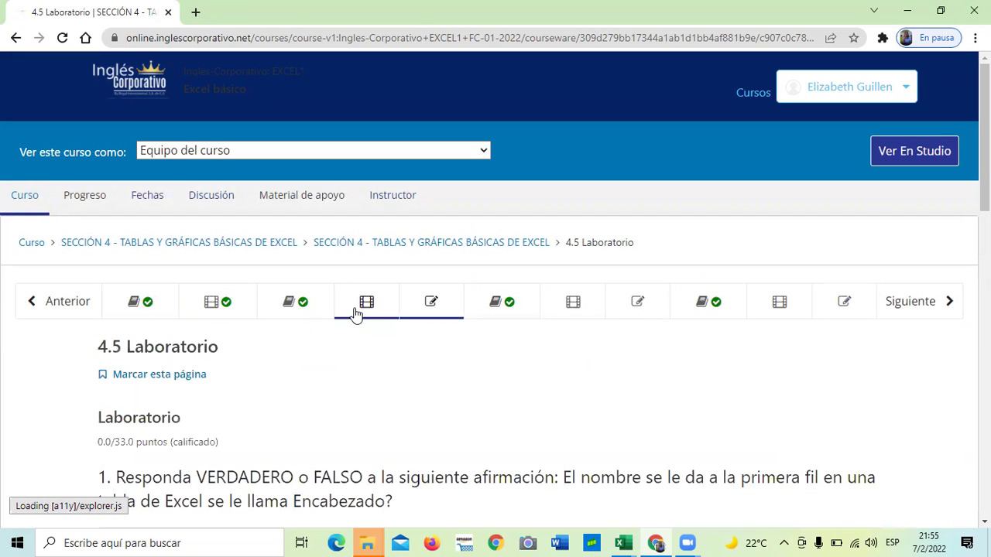
pyautogui.click(304, 302)
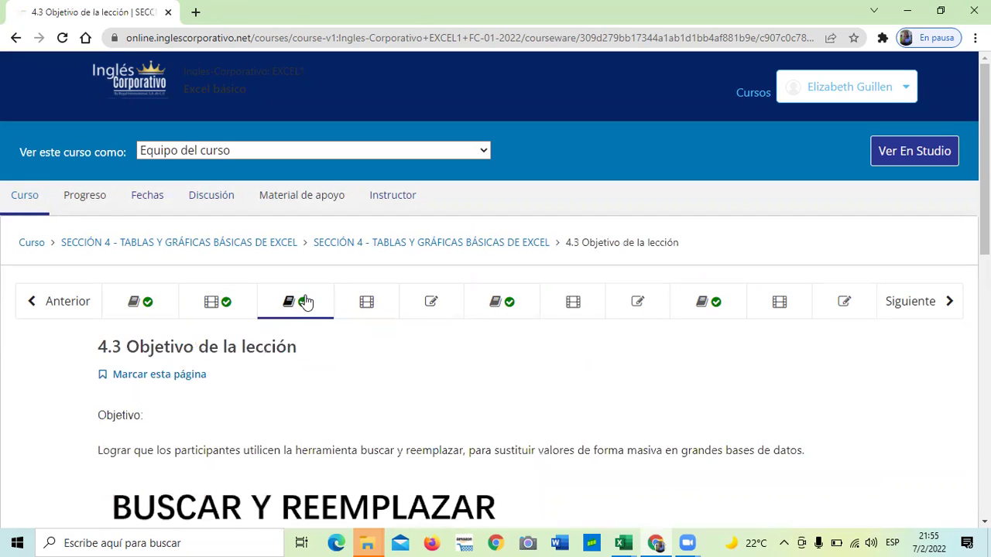
# - Page through 4.3 and 4.4 Herramienta buscar y reemplazar to the 4.5 Laboratorio unit
pyautogui.scroll(-5, 467, 442)
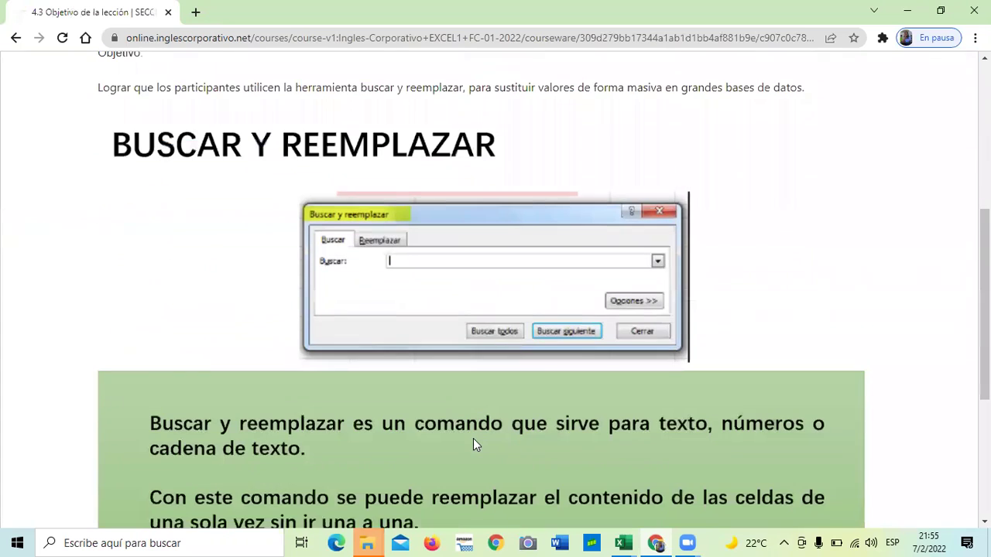
pyautogui.scroll(-4, 473, 434)
pyautogui.scroll(5, 483, 441)
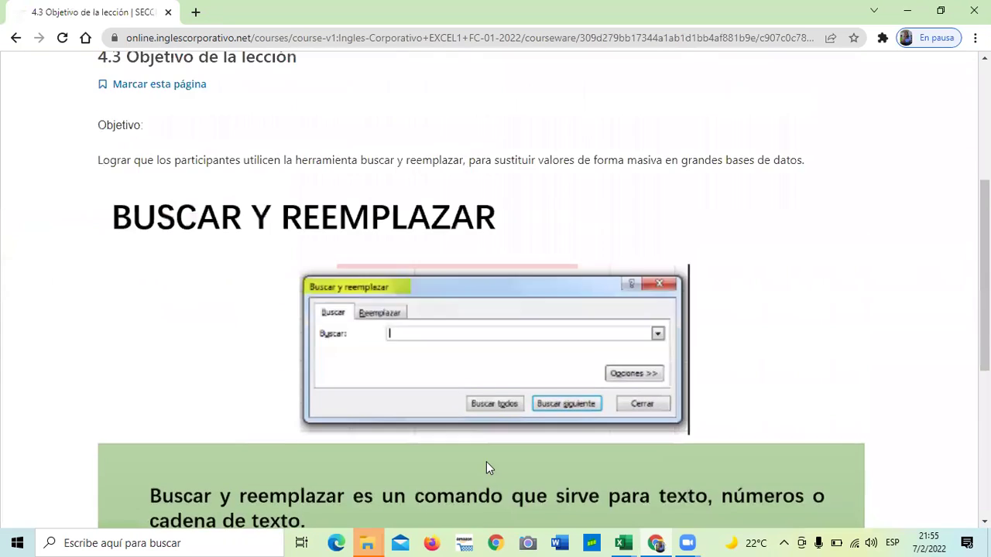
pyautogui.scroll(-4, 486, 461)
pyautogui.click(534, 410)
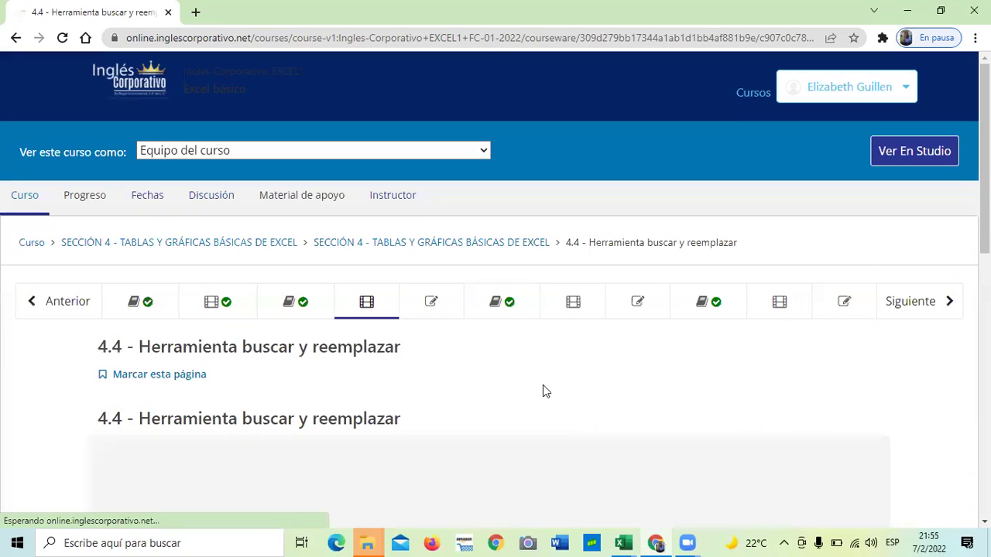
pyautogui.scroll(-3, 545, 378)
pyautogui.scroll(-3, 546, 378)
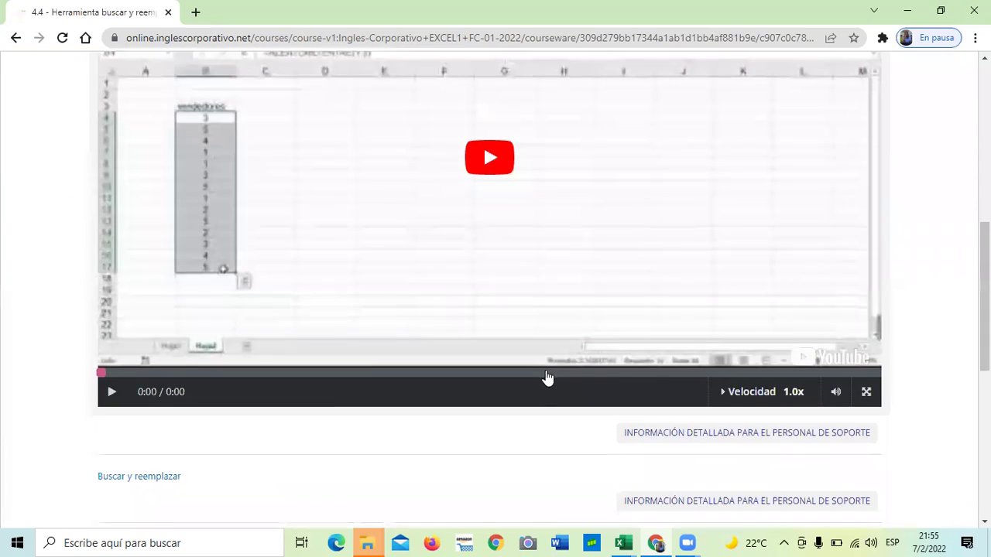
pyautogui.scroll(-4, 547, 378)
pyautogui.click(522, 364)
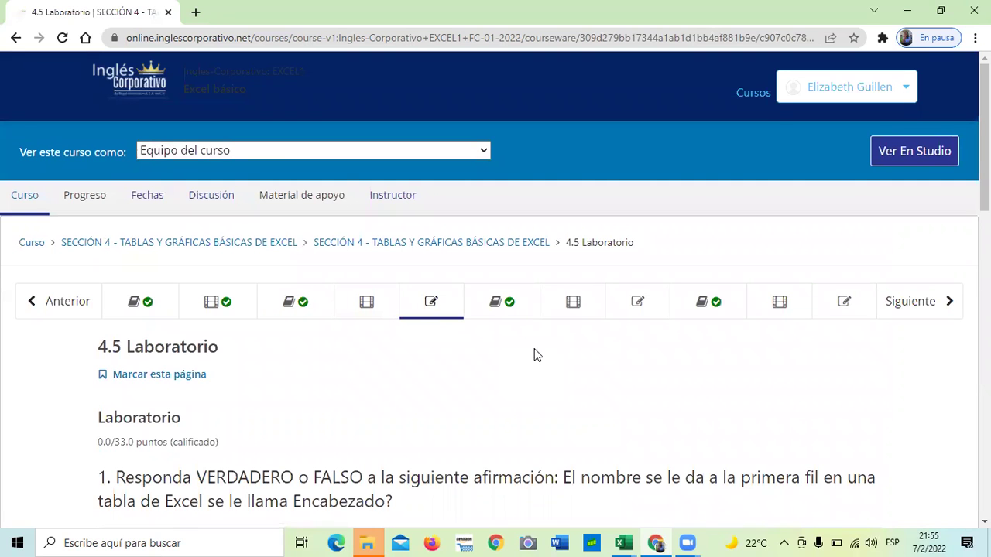
# - Page through 4.5 Laboratorio and 4.6 Objetivo de la lección to reach 4.7
pyautogui.scroll(-5, 524, 348)
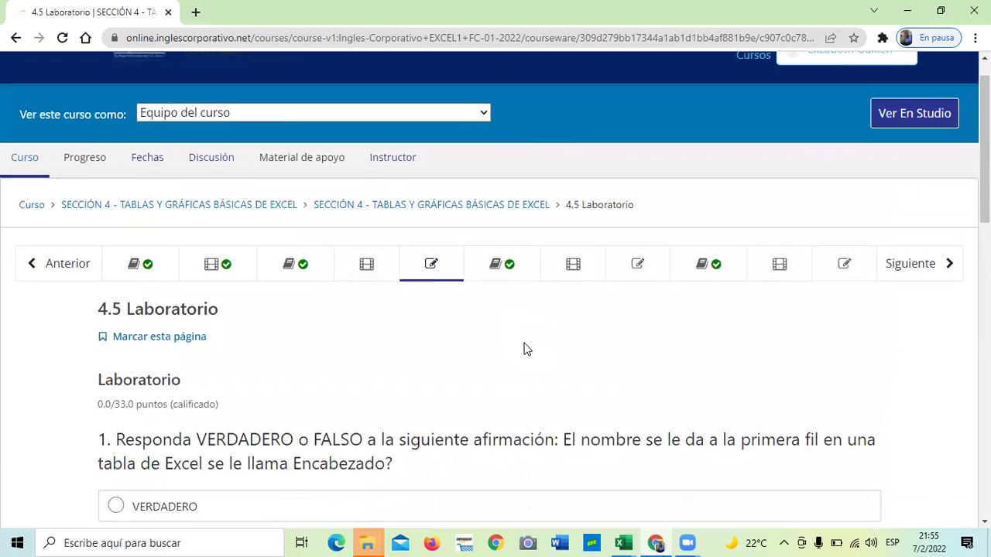
pyautogui.scroll(-3, 525, 352)
pyautogui.scroll(-2, 525, 351)
pyautogui.scroll(-1, 525, 351)
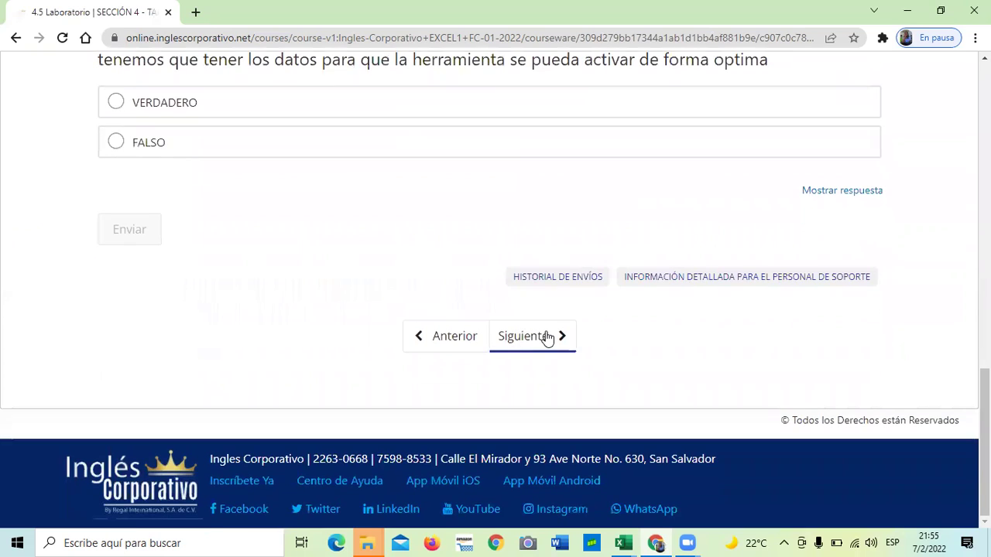
pyautogui.click(547, 337)
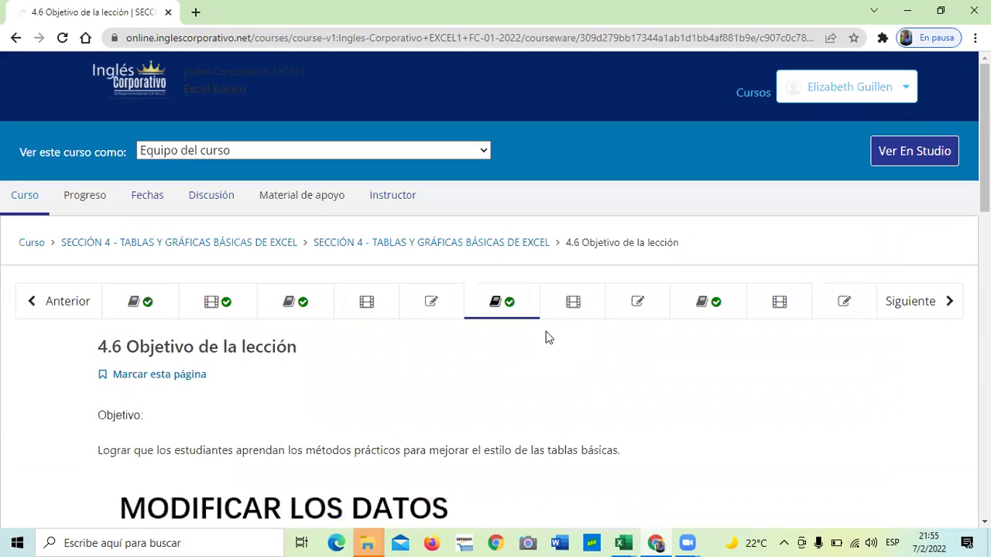
pyautogui.scroll(-3, 567, 323)
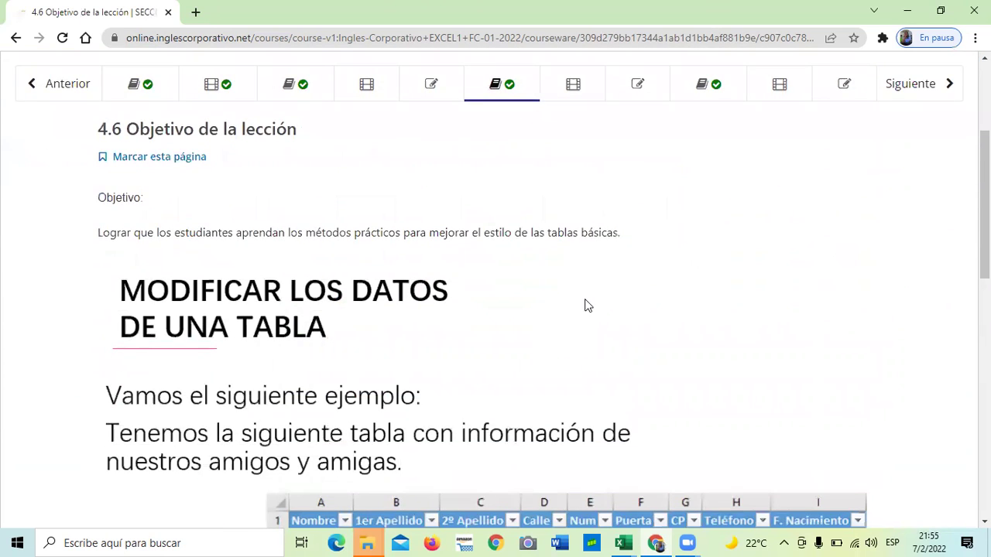
pyautogui.scroll(-1, 586, 302)
pyautogui.scroll(-2, 586, 300)
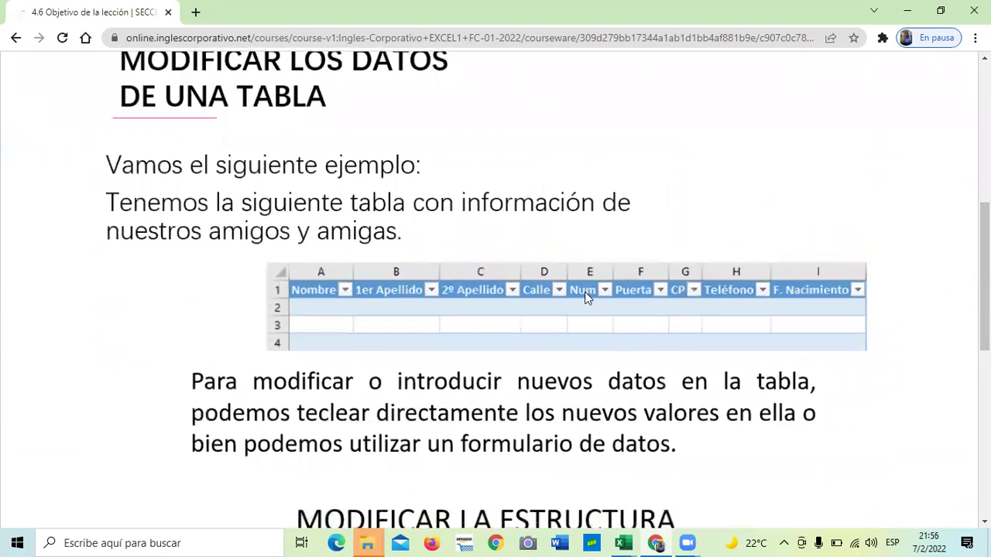
pyautogui.scroll(-2, 586, 300)
pyautogui.scroll(-2, 586, 300)
pyautogui.scroll(-2, 586, 293)
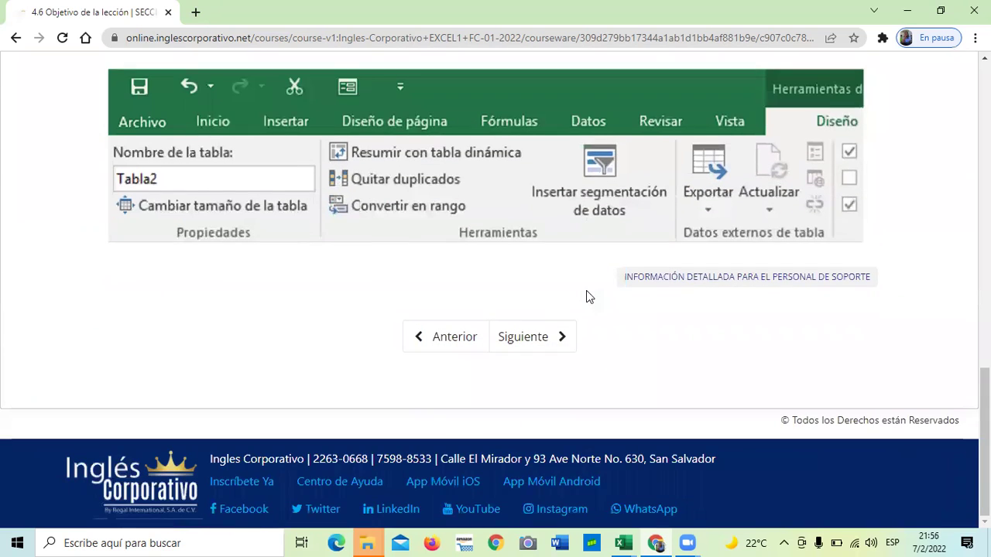
pyautogui.click(544, 343)
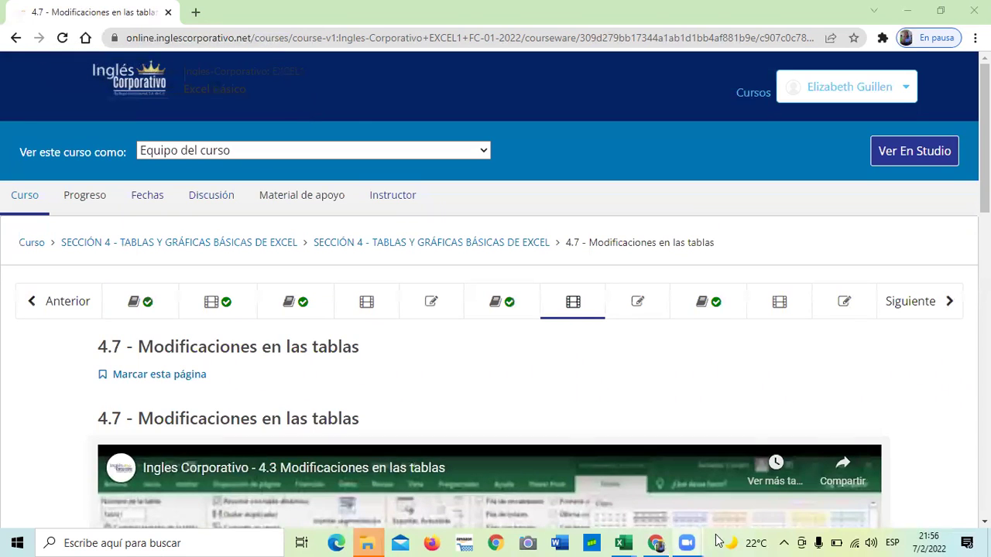
# - Scroll down 4.7 Modificaciones en las tablas to its video and discussion
pyautogui.scroll(-3, 667, 474)
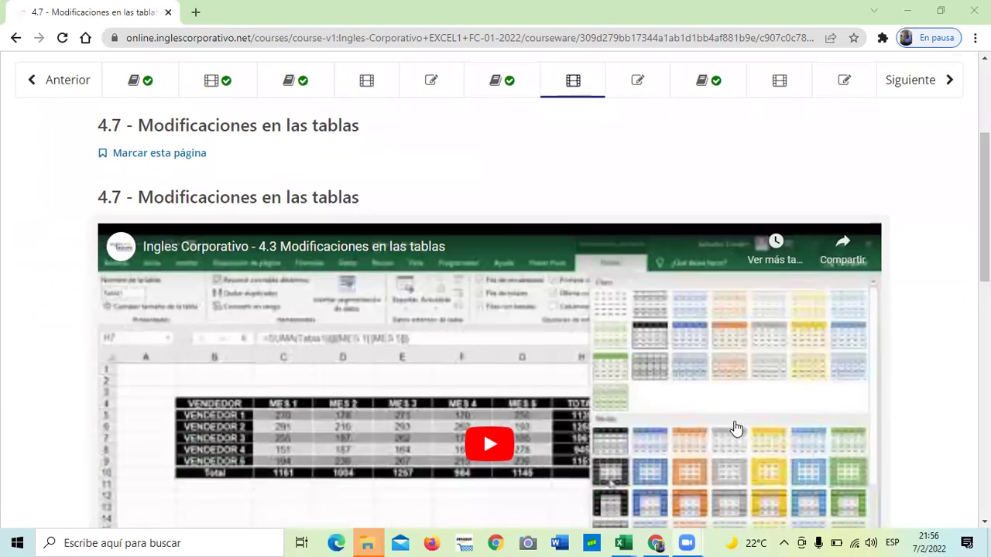
pyautogui.scroll(-3, 736, 428)
pyautogui.scroll(-3, 719, 436)
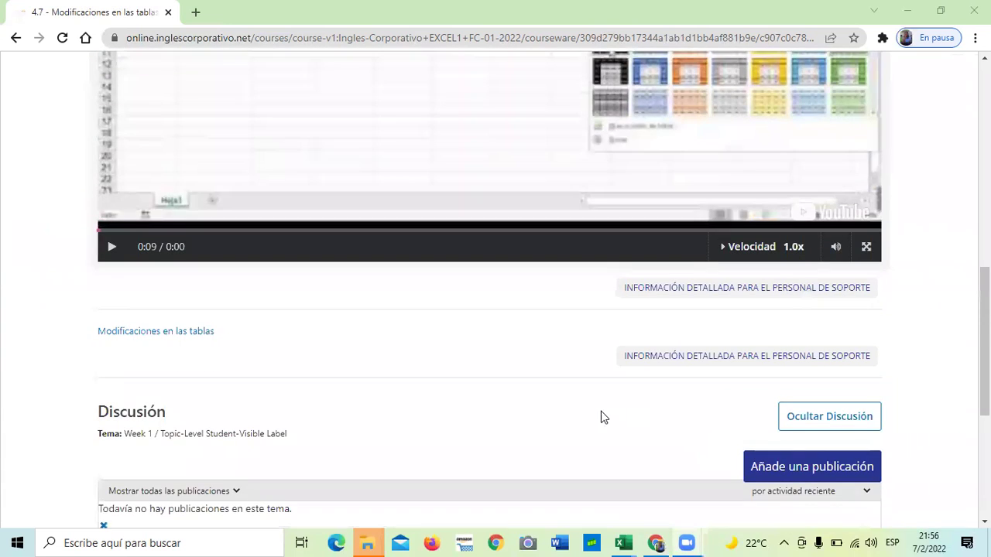
pyautogui.scroll(-3, 565, 423)
# - Scroll through the 4.8 Laboratorio questions, then continue to 4.9 on chart customization
pyautogui.click(526, 437)
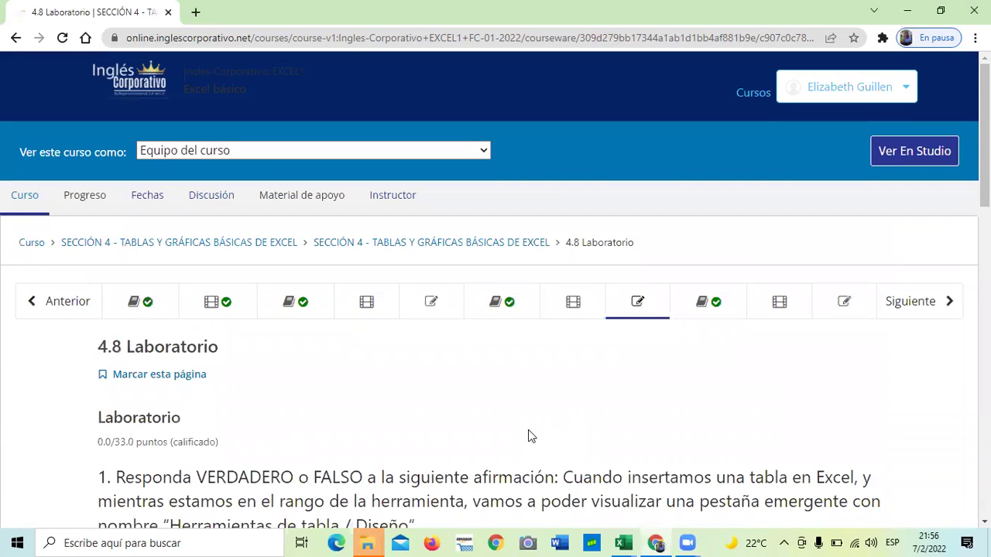
pyautogui.scroll(-5, 486, 369)
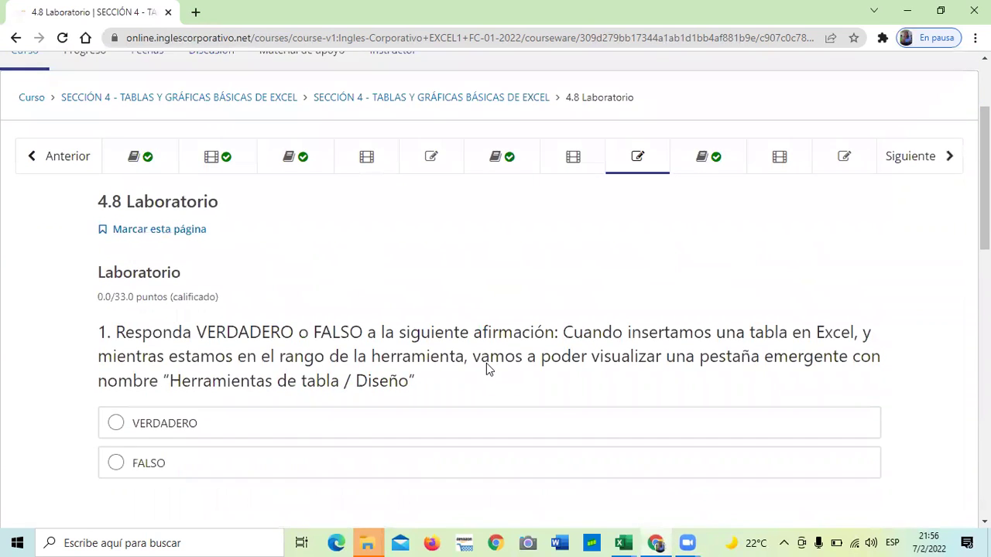
pyautogui.scroll(-2, 486, 368)
pyautogui.scroll(-2, 486, 368)
pyautogui.scroll(-1, 486, 368)
pyautogui.scroll(-2, 482, 451)
pyautogui.click(532, 500)
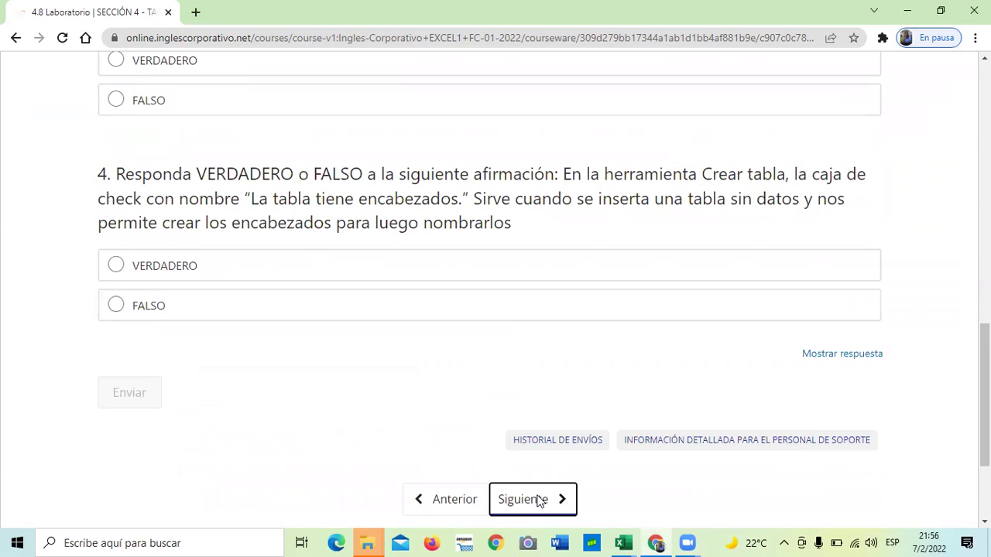
pyautogui.scroll(-3, 542, 495)
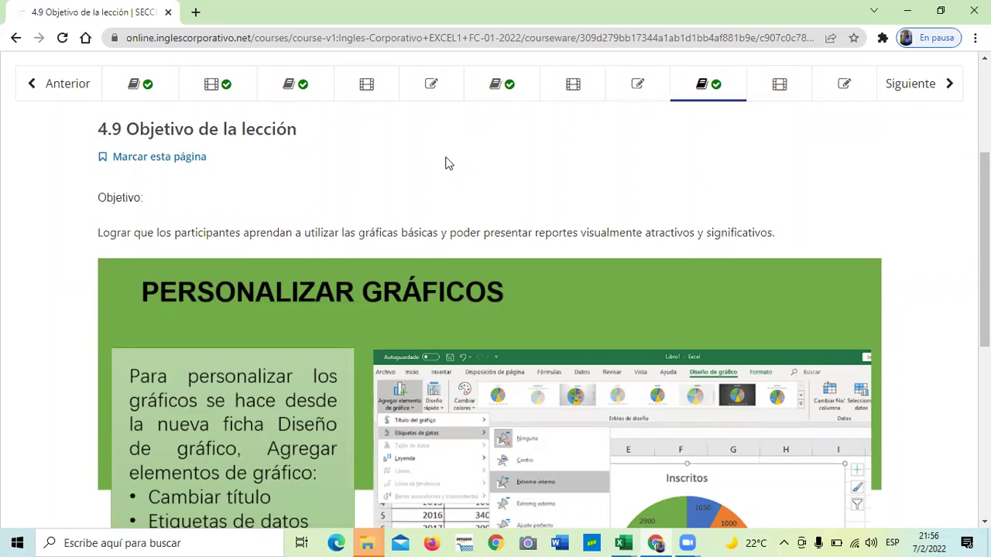
pyautogui.scroll(-3, 299, 183)
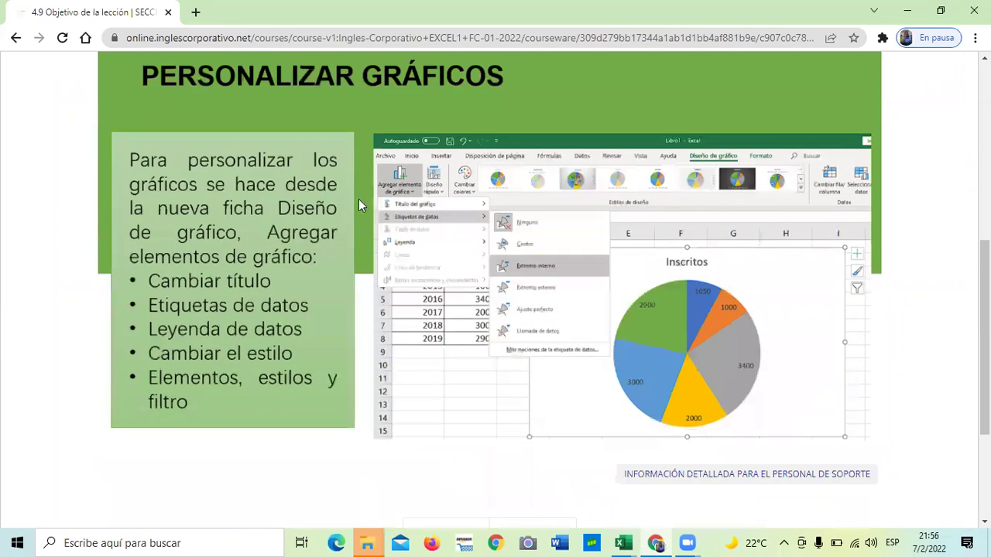
pyautogui.scroll(-2, 360, 316)
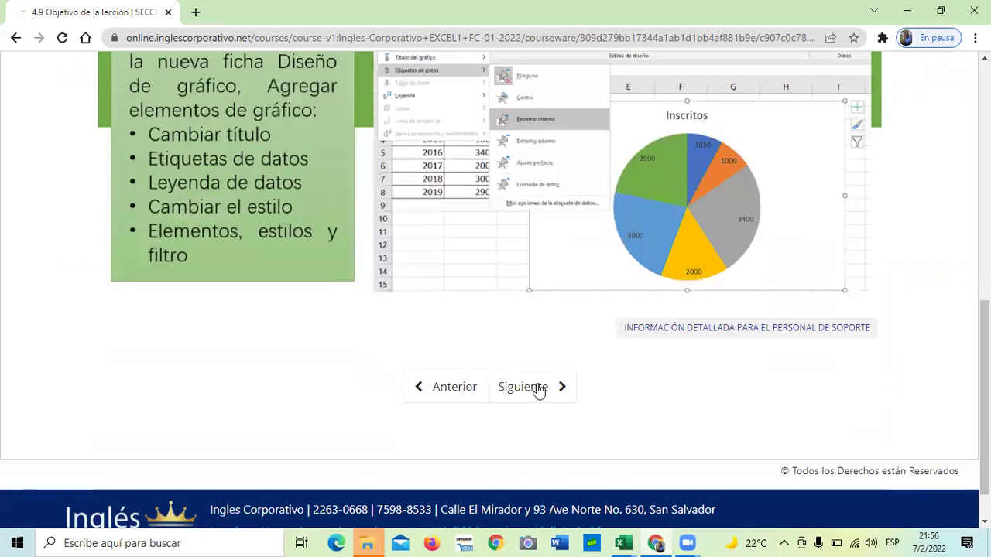
pyautogui.click(523, 387)
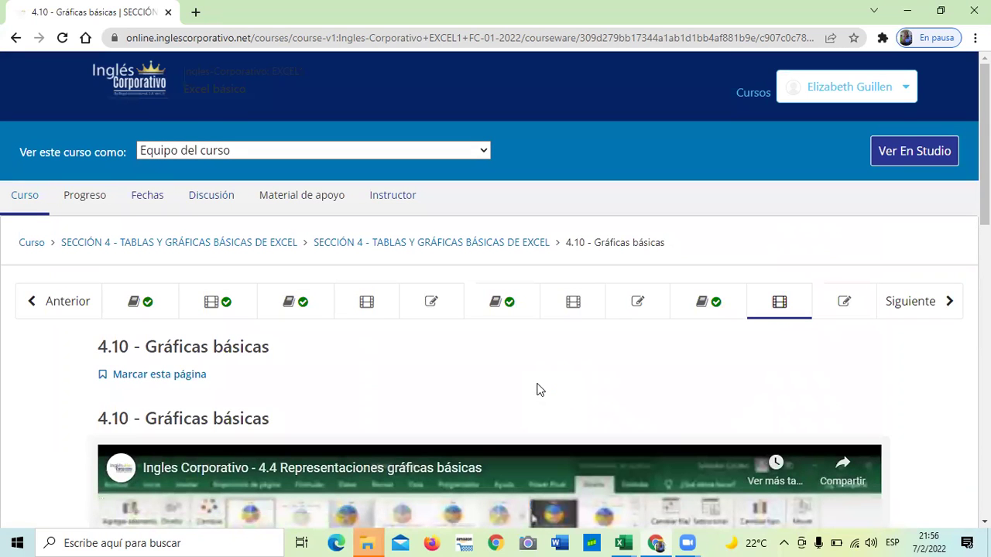
pyautogui.scroll(-3, 539, 389)
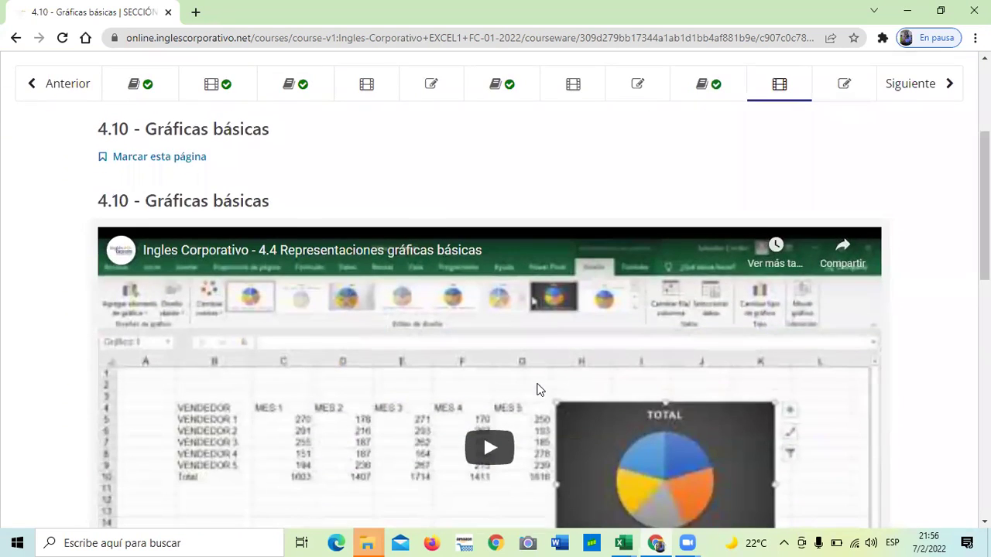
pyautogui.scroll(-2, 539, 389)
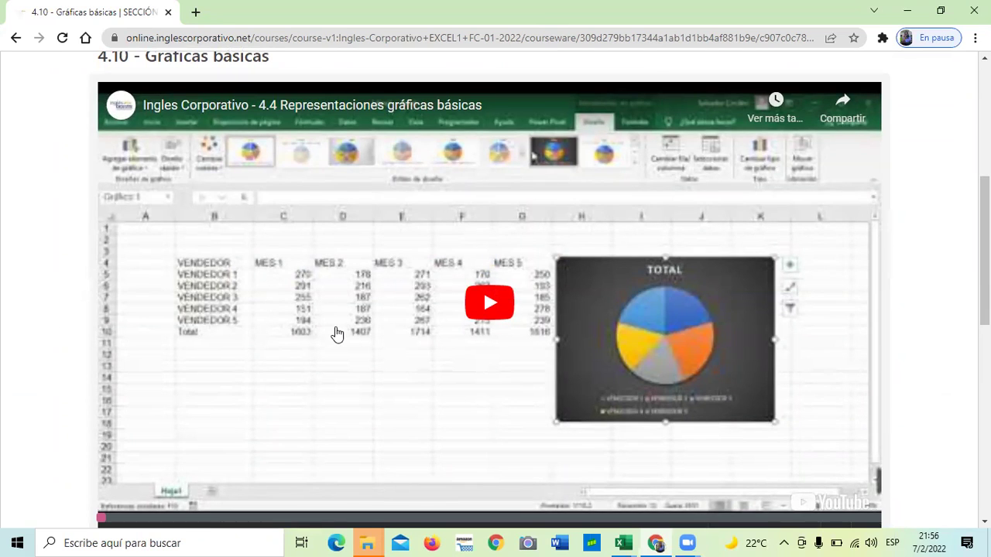
pyautogui.scroll(-2, 335, 332)
pyautogui.scroll(-2, 333, 329)
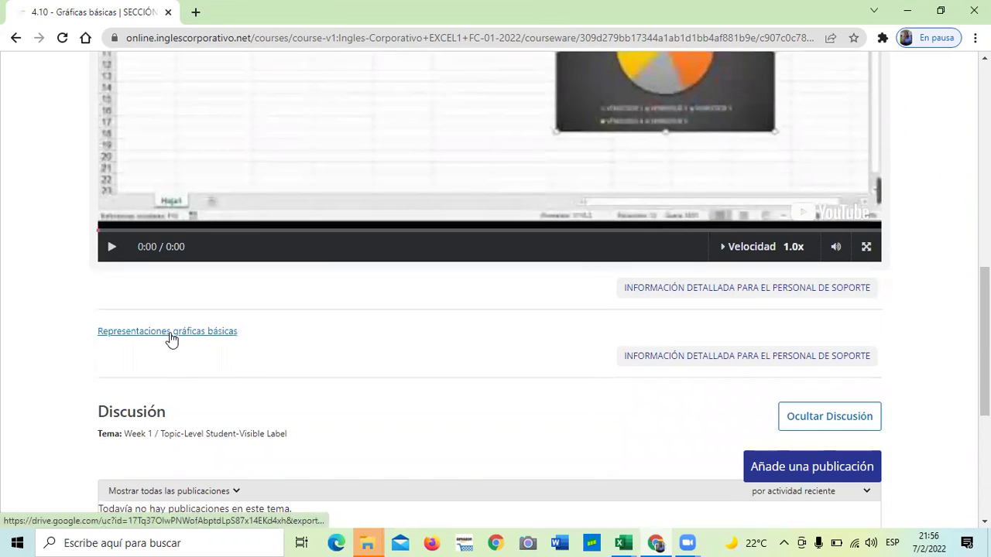
pyautogui.scroll(2, 292, 388)
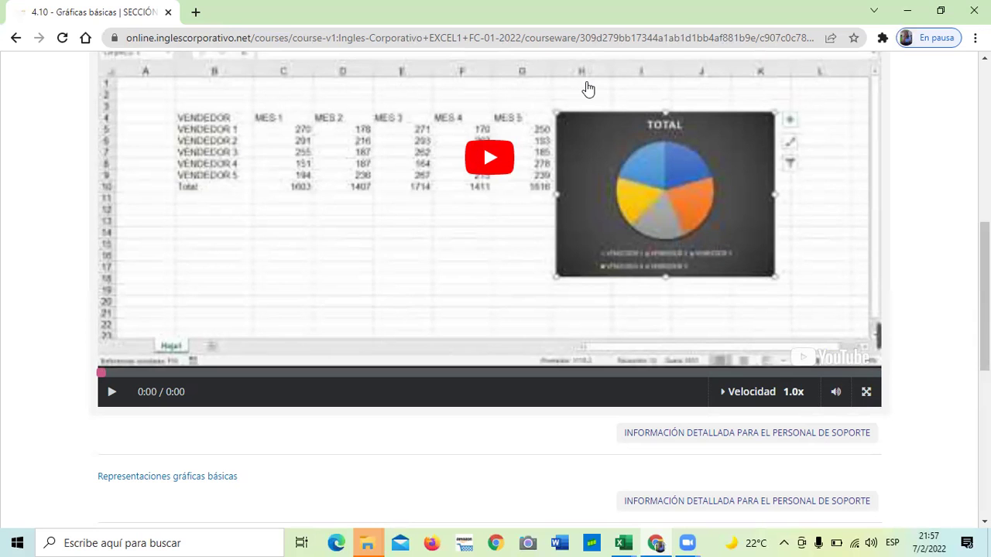
pyautogui.scroll(5, 693, 257)
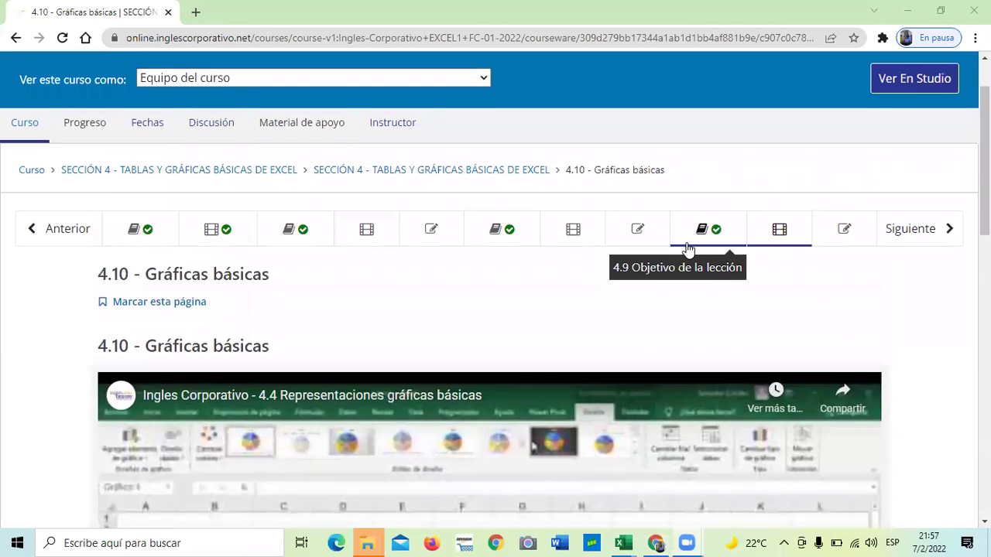
pyautogui.scroll(-2, 685, 244)
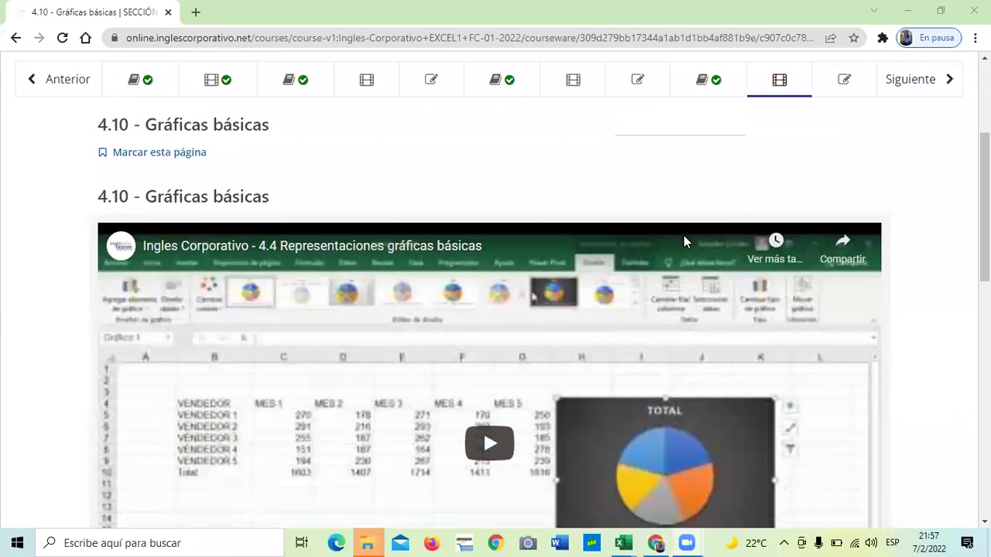
pyautogui.scroll(-1, 684, 235)
pyautogui.scroll(3, 615, 270)
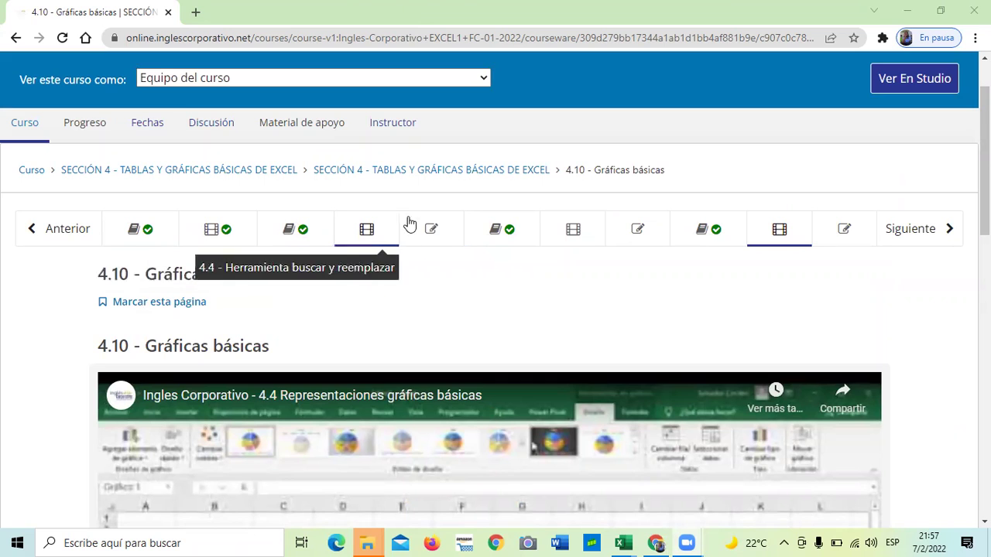
# - Move from unit 4.8 Laboratorio to lesson 4.1 Objetivo de la lección and read its TABLAS objective
pyautogui.click(639, 230)
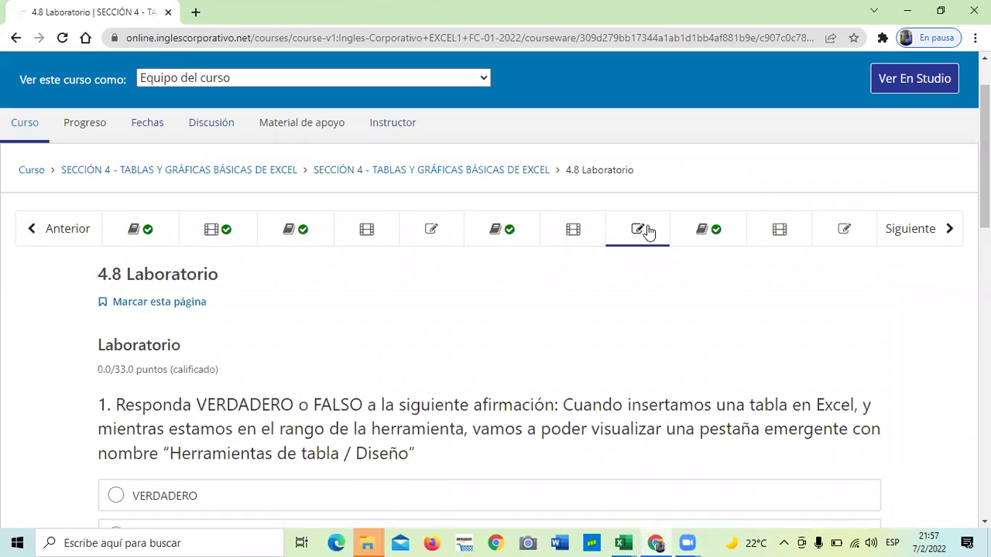
pyautogui.click(163, 232)
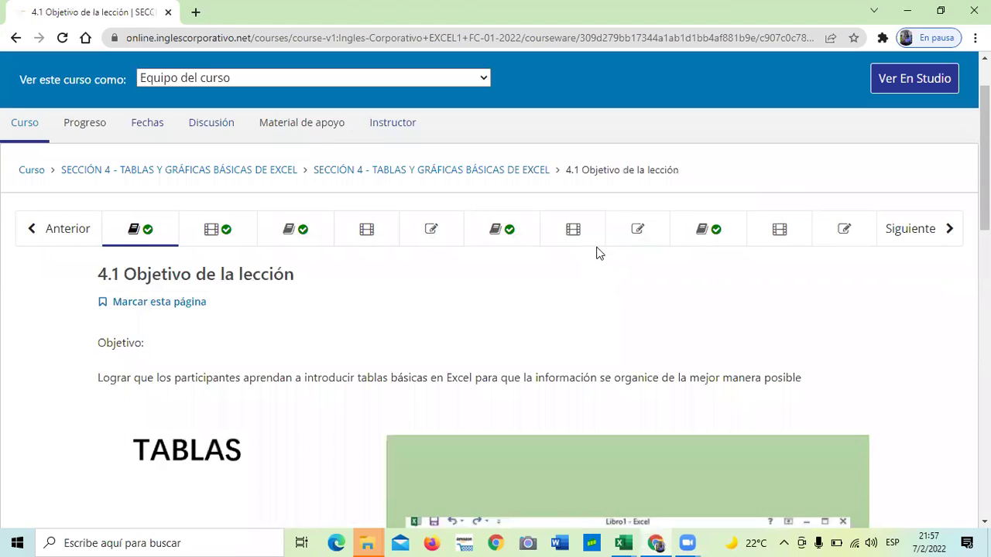
pyautogui.scroll(-2, 598, 253)
pyautogui.scroll(-3, 597, 253)
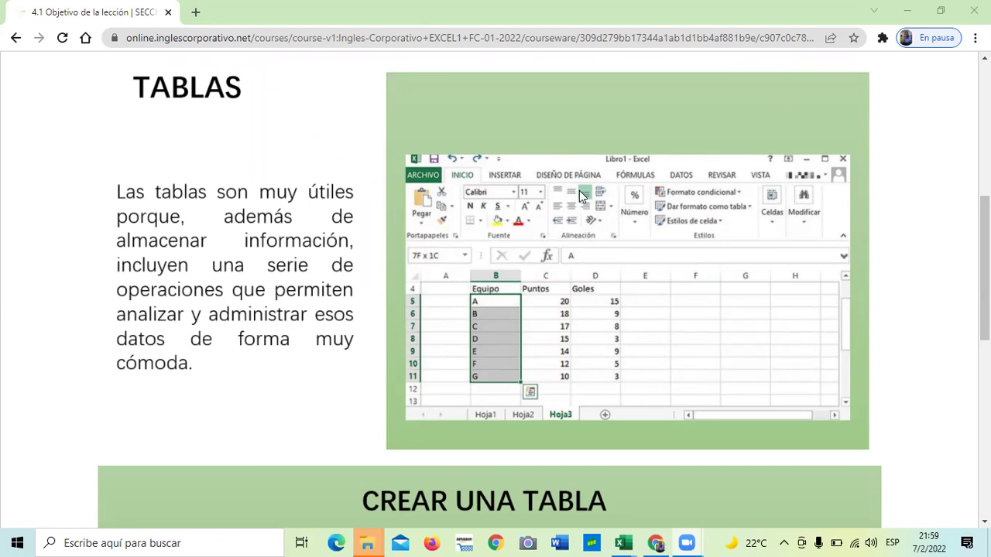
pyautogui.scroll(-7, 576, 190)
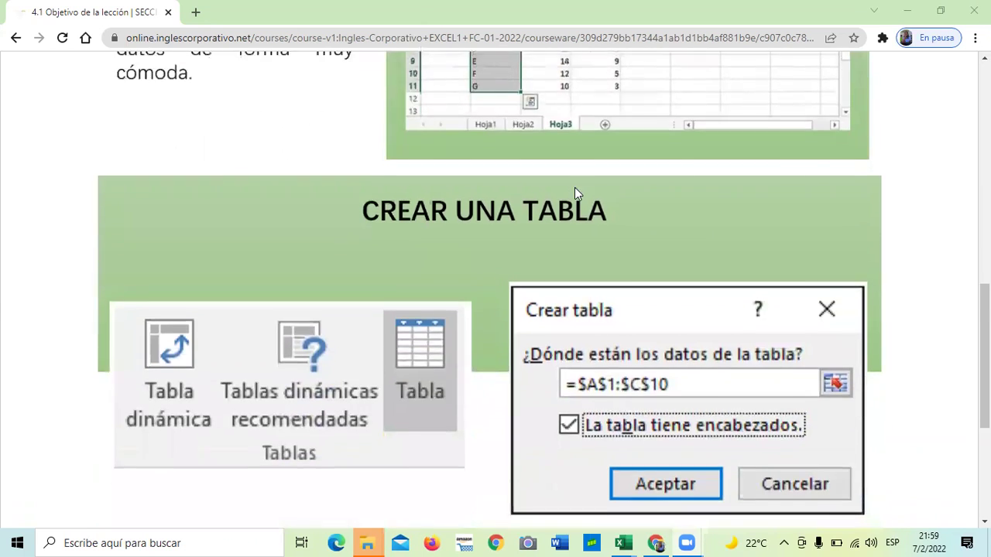
pyautogui.scroll(-1, 575, 187)
pyautogui.scroll(2, 395, 231)
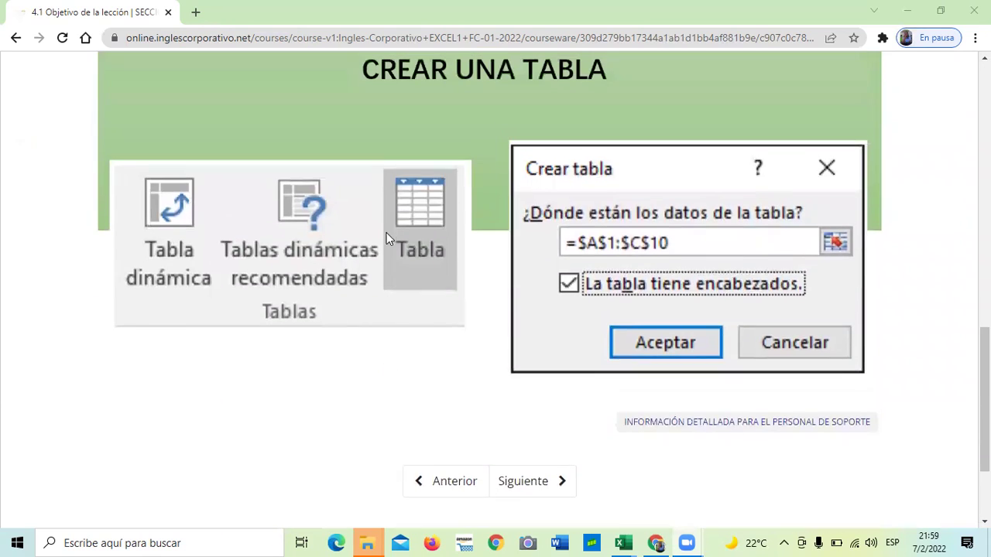
pyautogui.scroll(2, 404, 229)
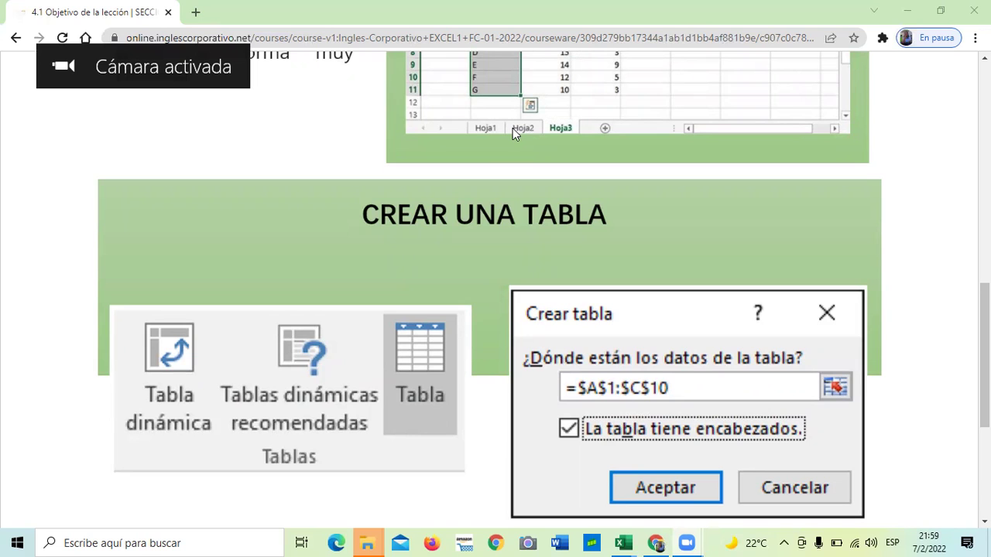
pyautogui.scroll(2, 695, 163)
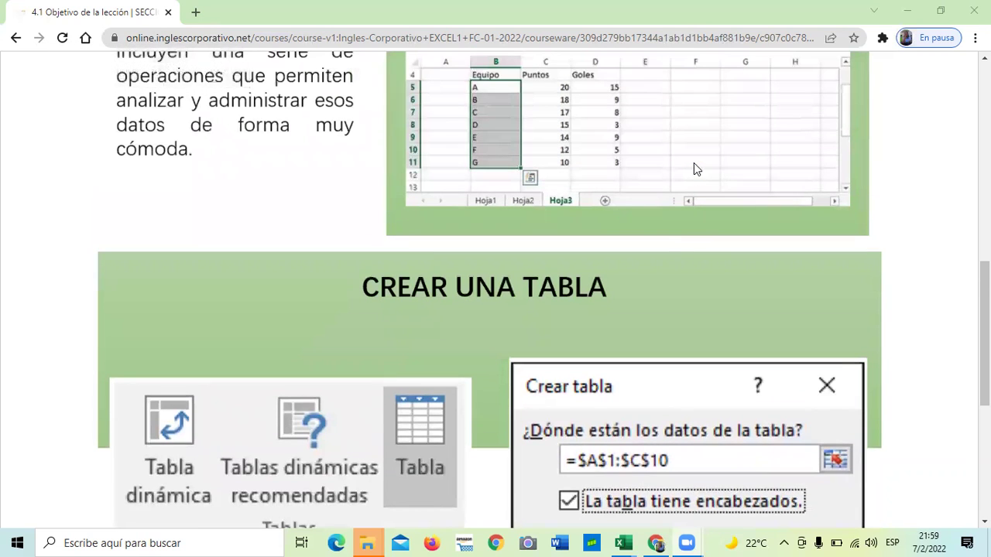
pyautogui.scroll(2, 612, 135)
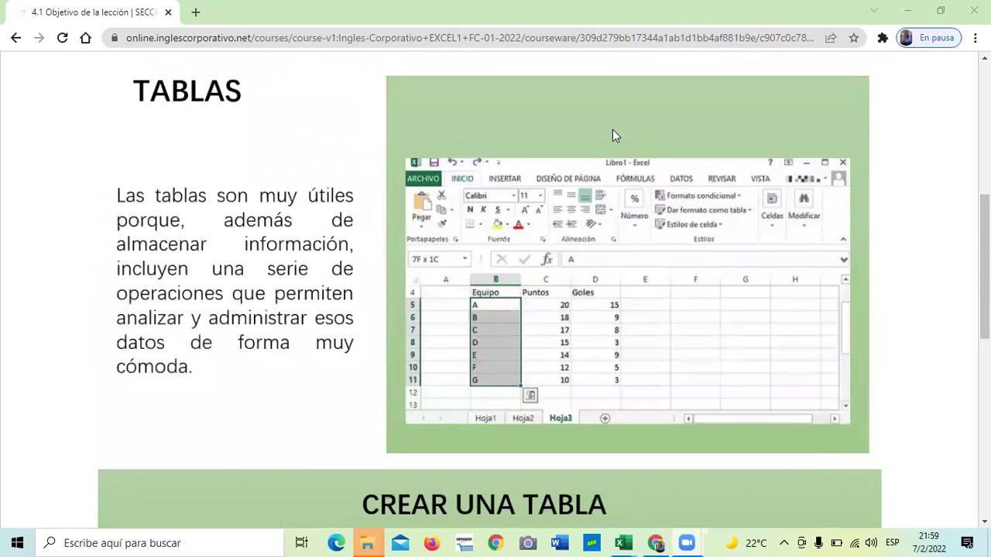
pyautogui.scroll(2, 643, 147)
pyautogui.scroll(1, 643, 159)
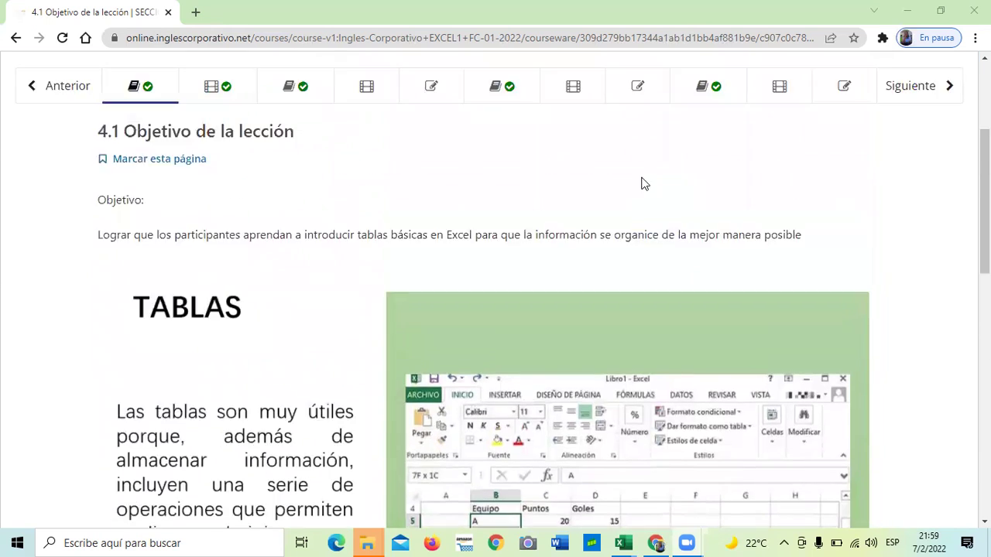
pyautogui.scroll(2, 641, 173)
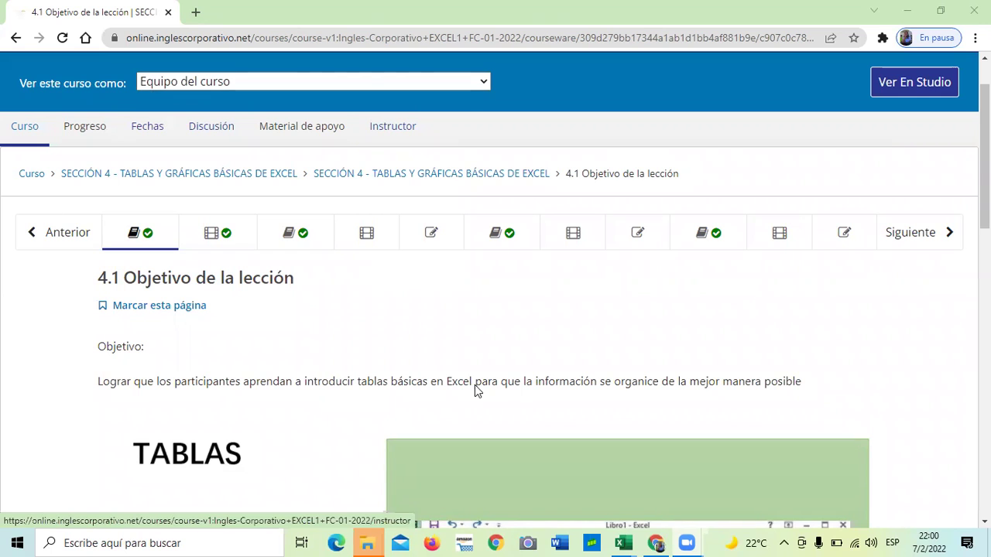
pyautogui.scroll(-2, 473, 277)
pyautogui.scroll(-2, 474, 278)
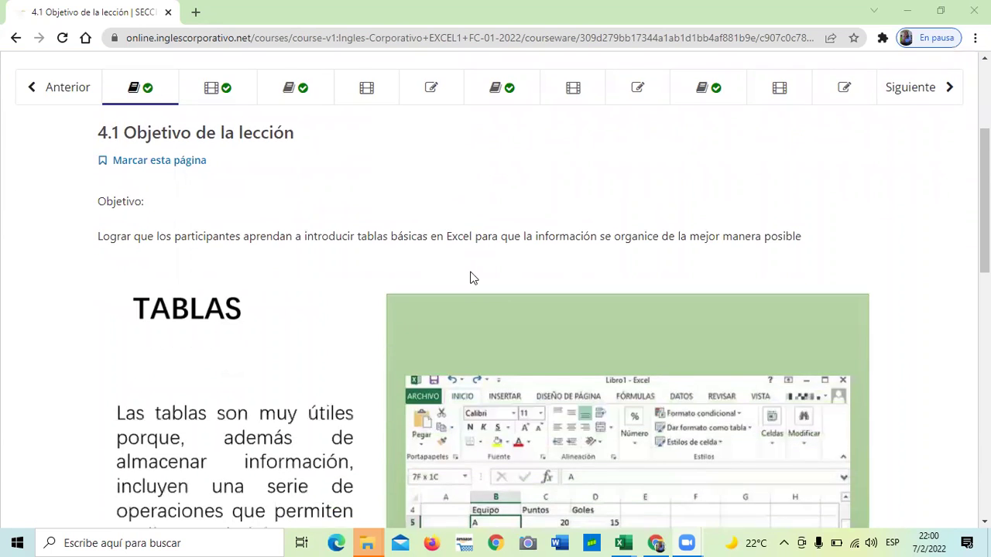
pyautogui.scroll(-1, 474, 278)
pyautogui.scroll(-2, 474, 278)
pyautogui.scroll(-3, 471, 276)
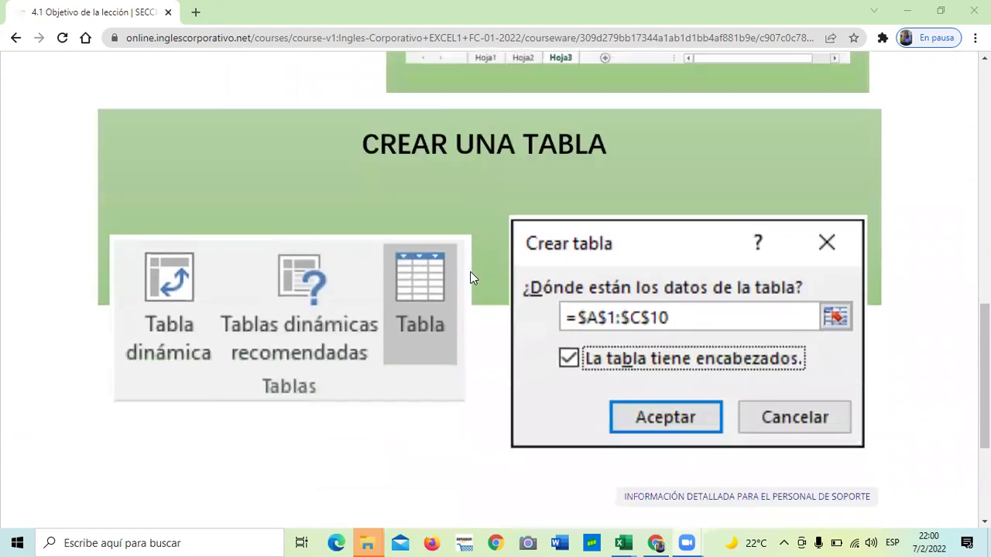
pyautogui.scroll(-2, 468, 271)
pyautogui.scroll(-1, 467, 268)
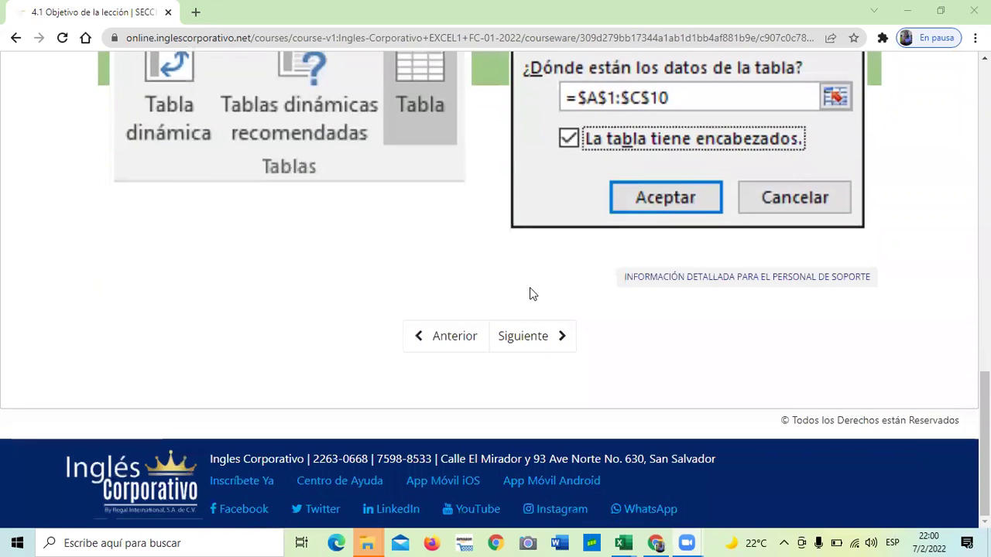
pyautogui.scroll(3, 531, 336)
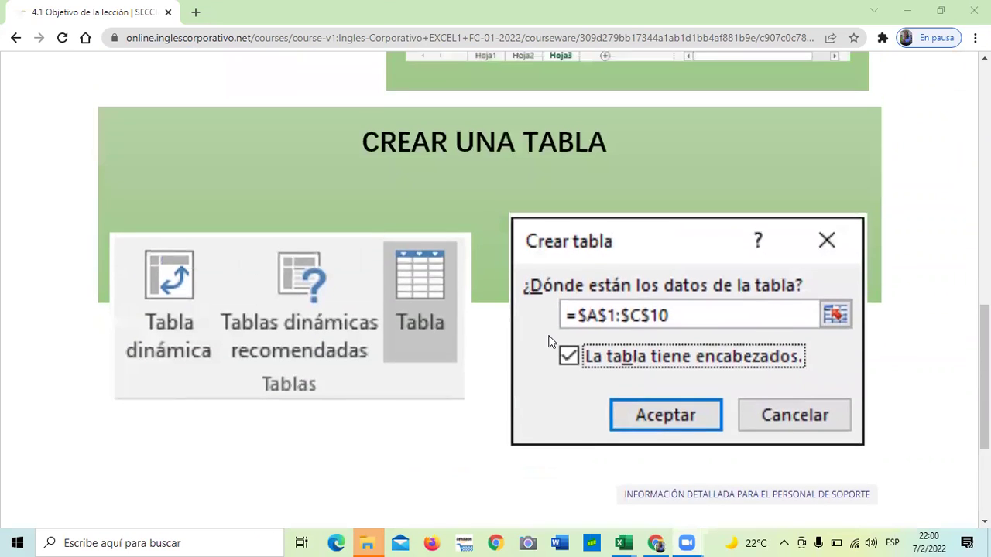
pyautogui.scroll(3, 549, 343)
pyautogui.scroll(2, 550, 340)
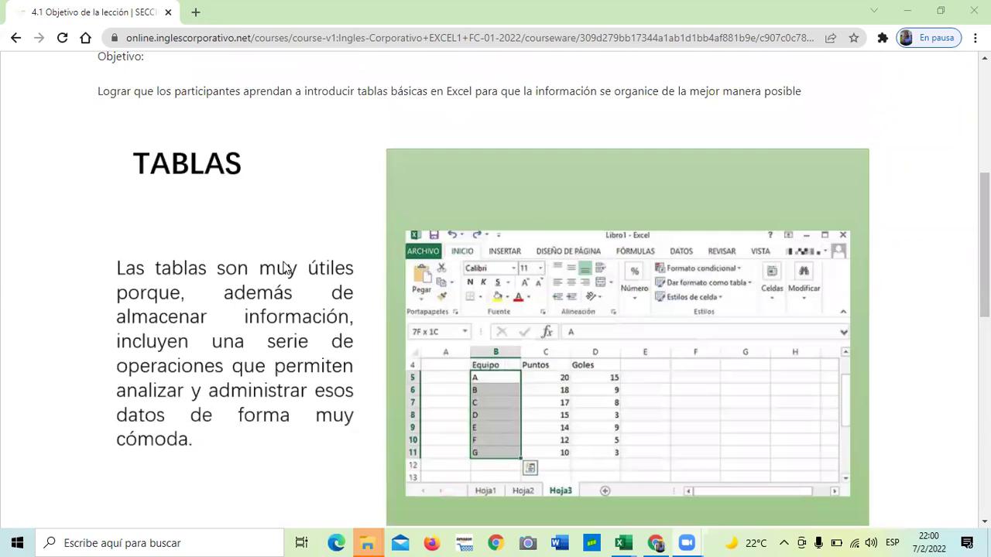
pyautogui.scroll(3, 318, 300)
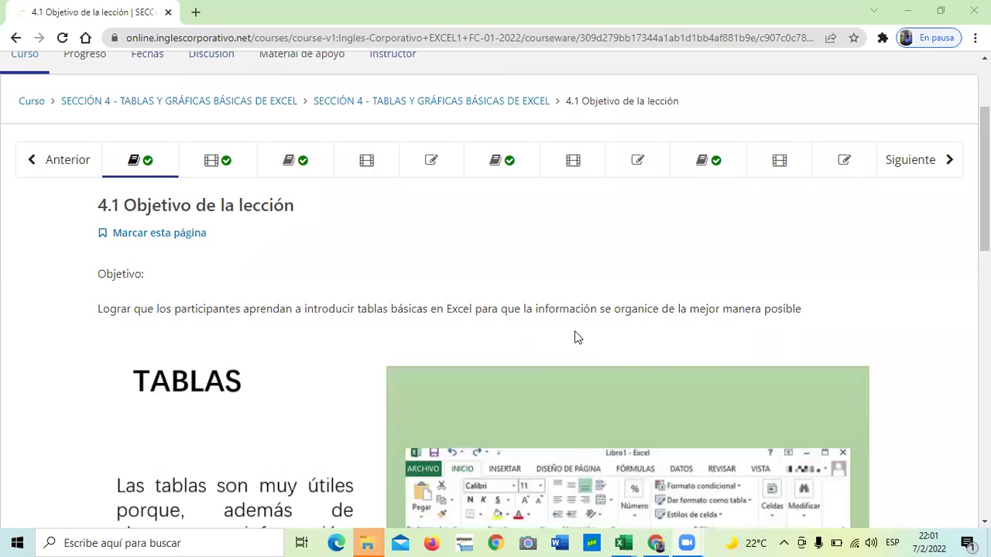
pyautogui.scroll(-4, 573, 337)
pyautogui.scroll(-3, 573, 336)
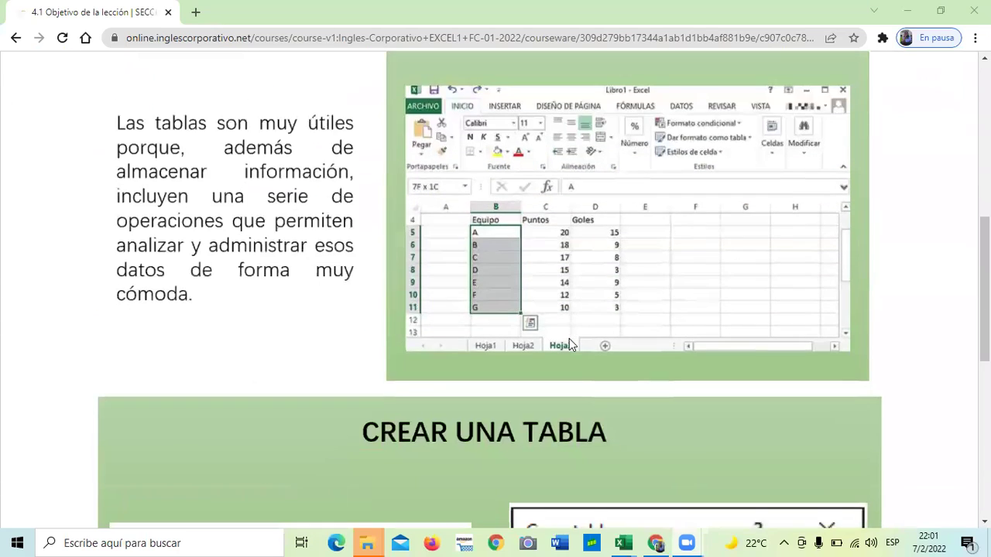
pyautogui.scroll(-3, 573, 336)
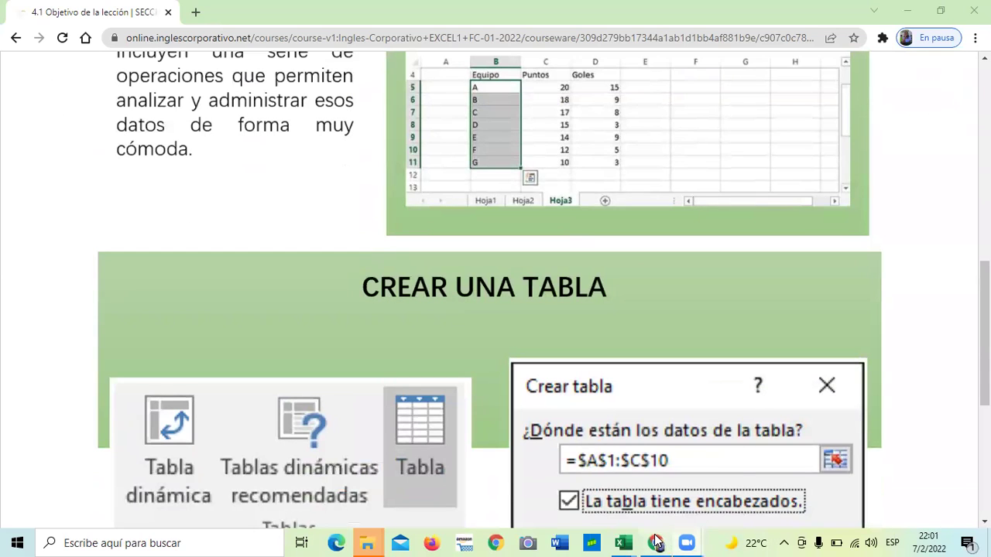
pyautogui.moveTo(686, 542)
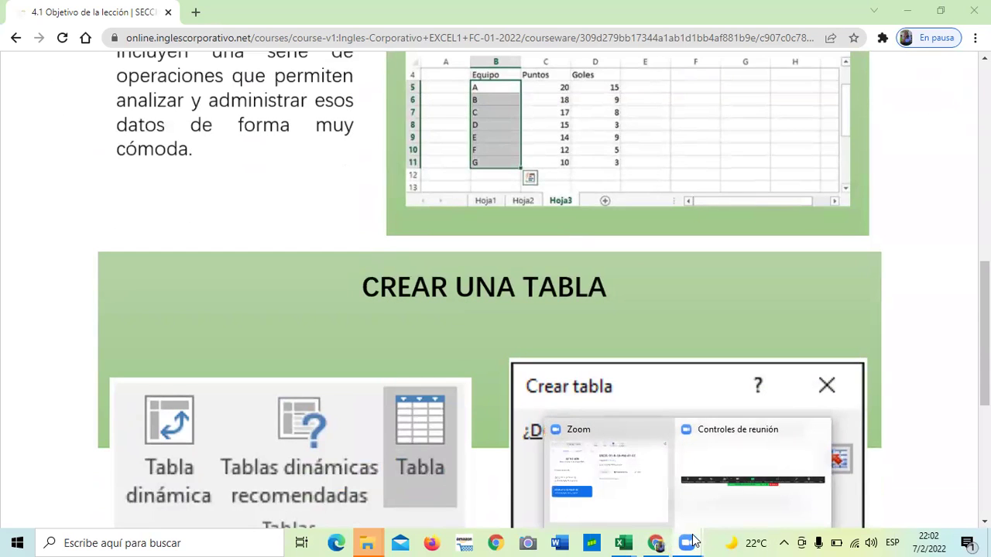